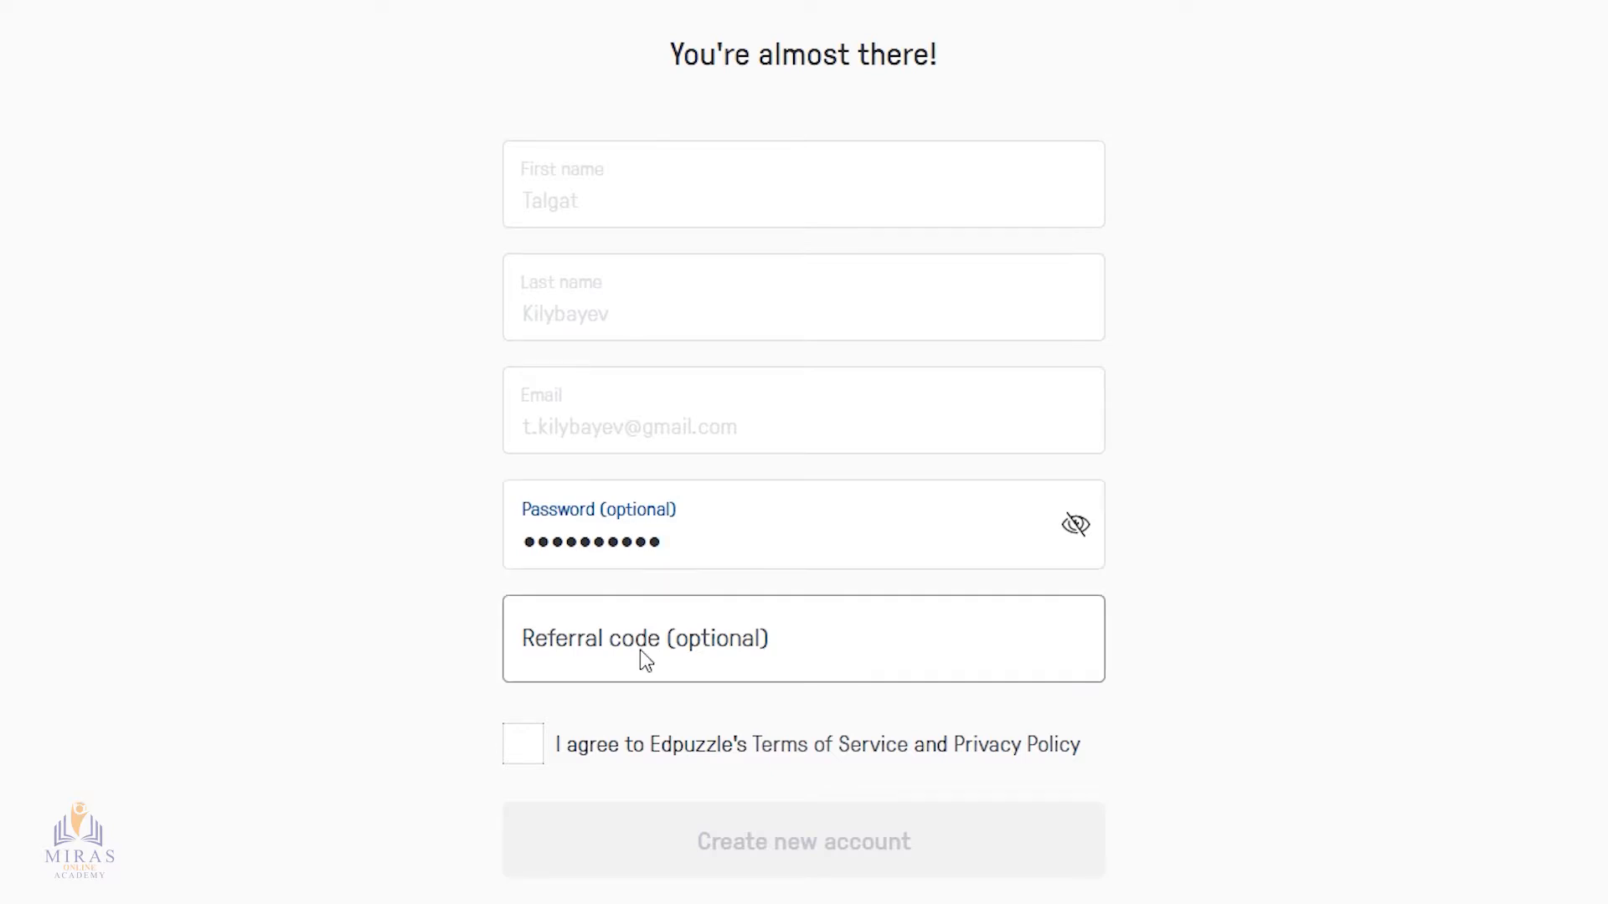
Agree to Edpuzzle's Terms of Service and Privacy Policy and create the new account
left_click(531, 754)
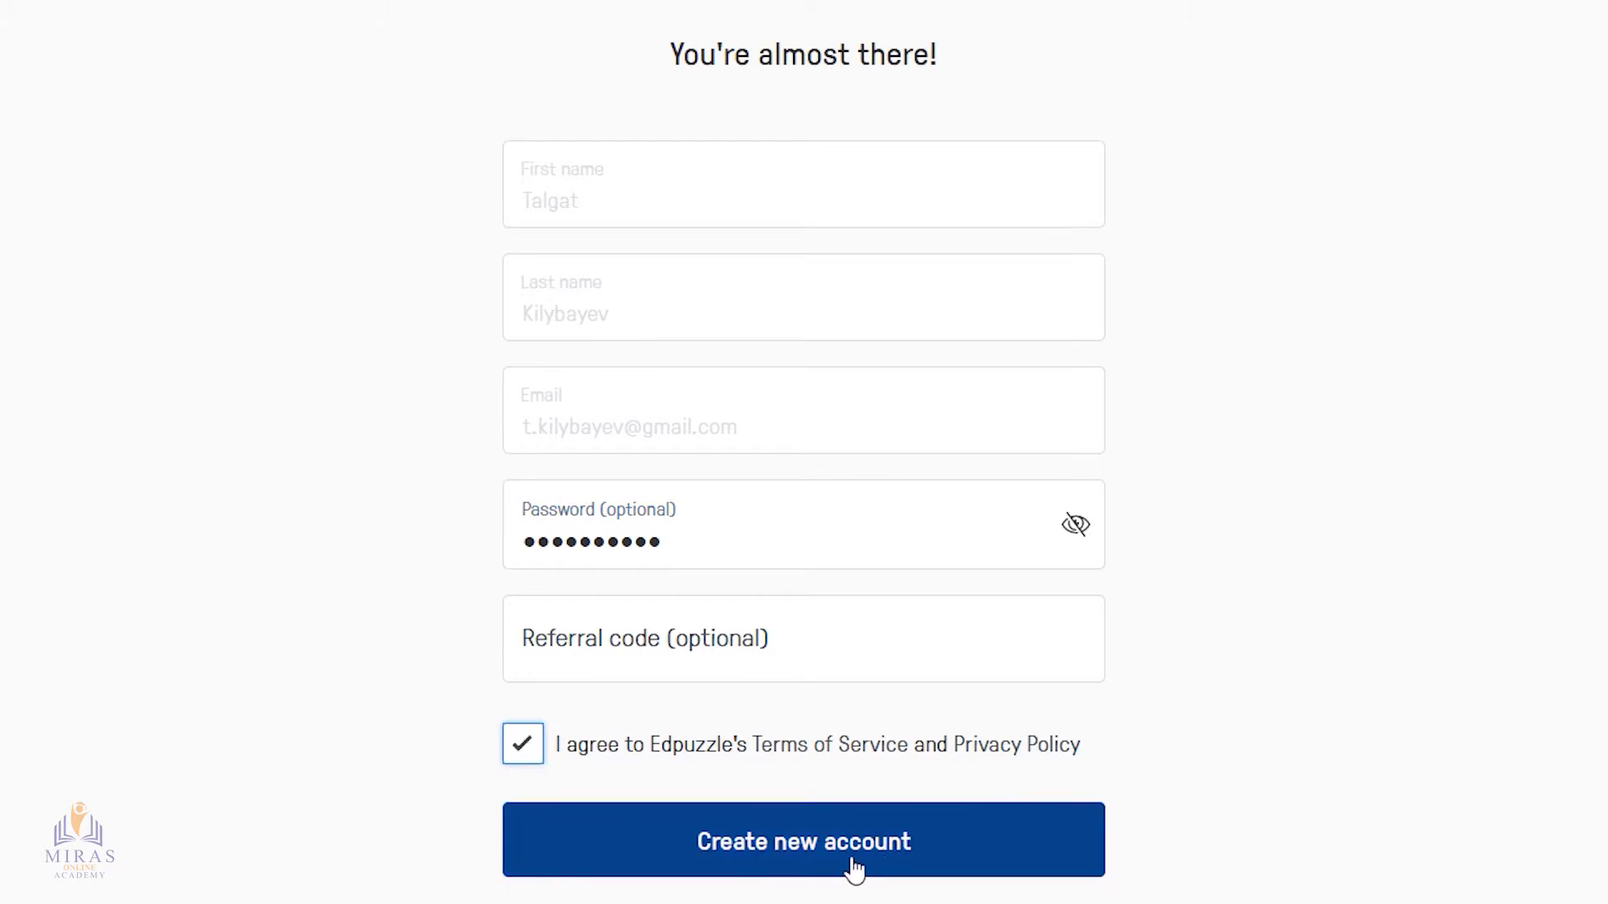
left_click(798, 837)
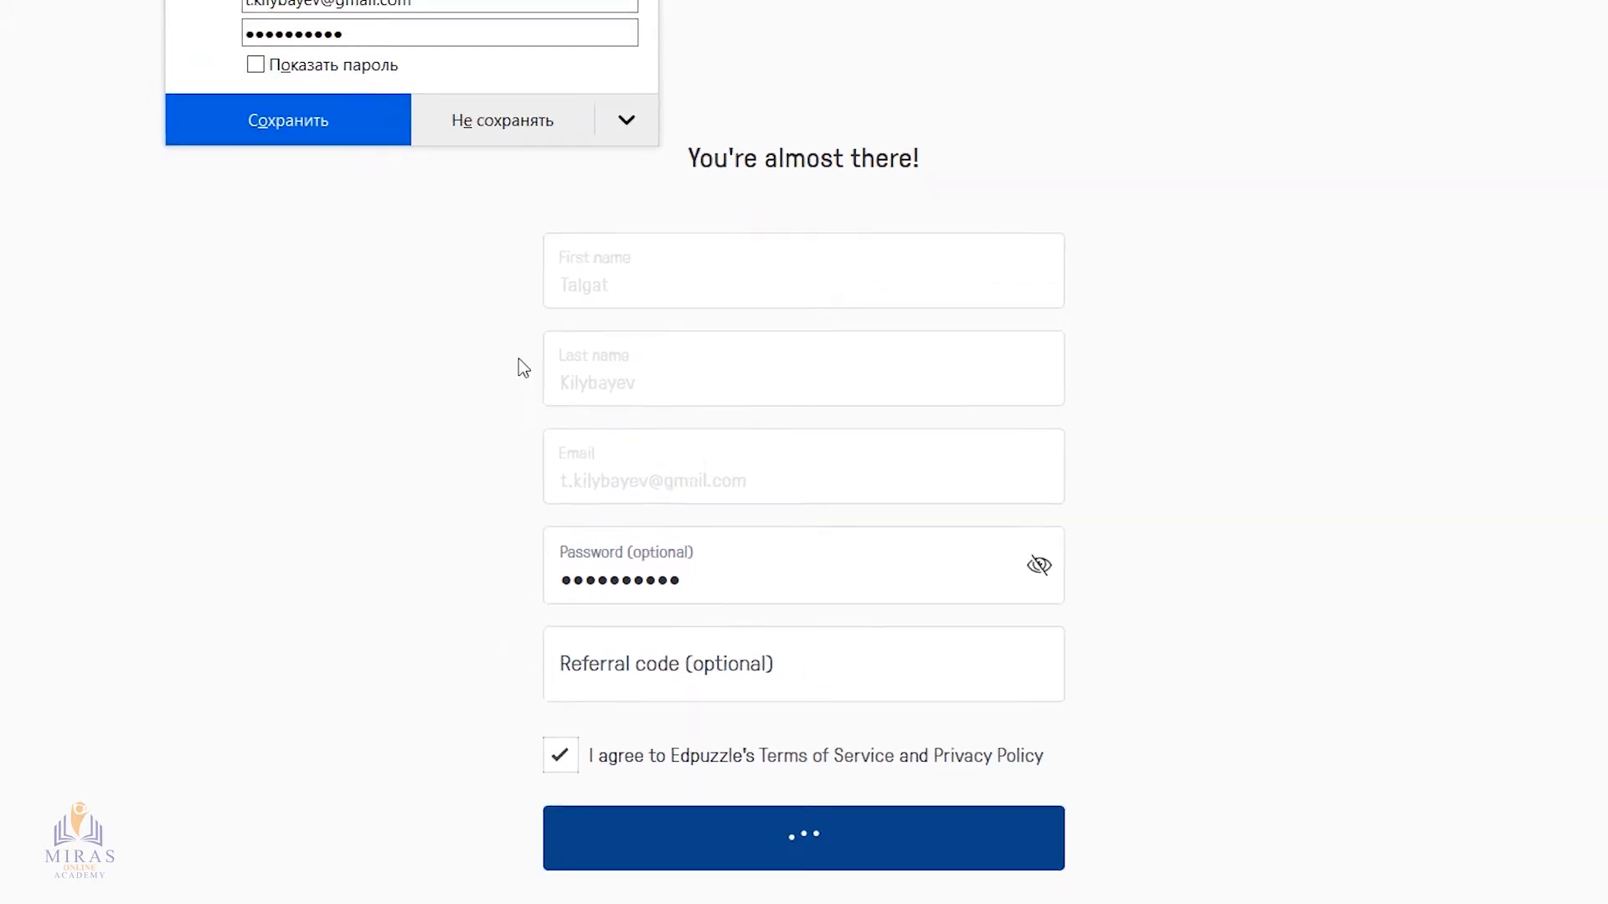
left_click(287, 124)
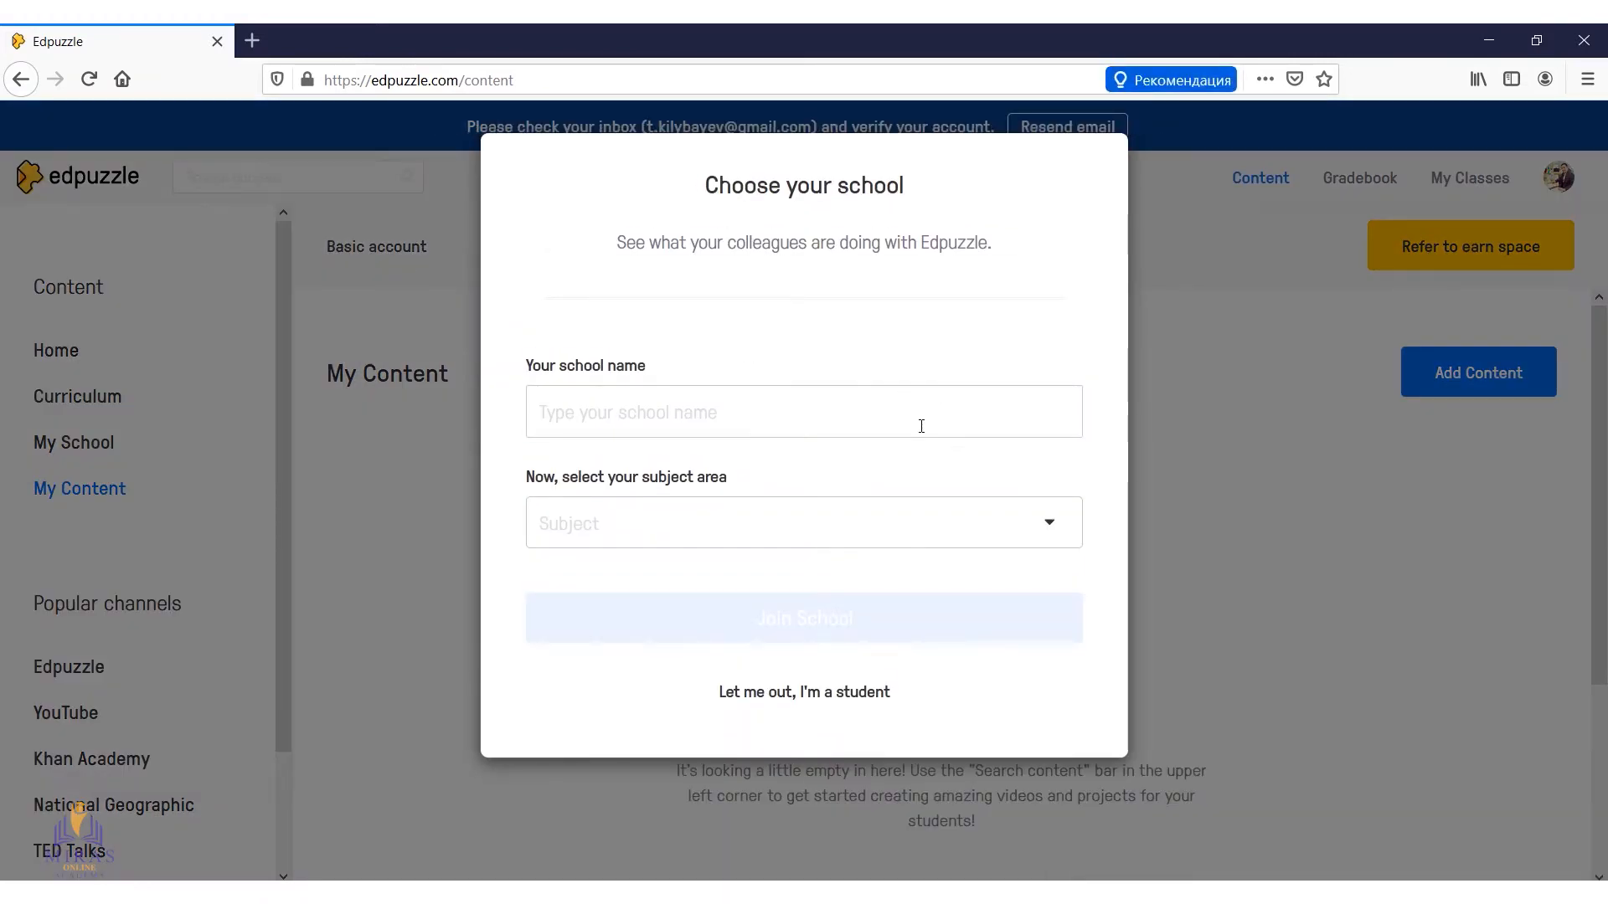
Search for the school with the name "Мектеп" and choose to add a new, unlisted school
left_click(713, 415)
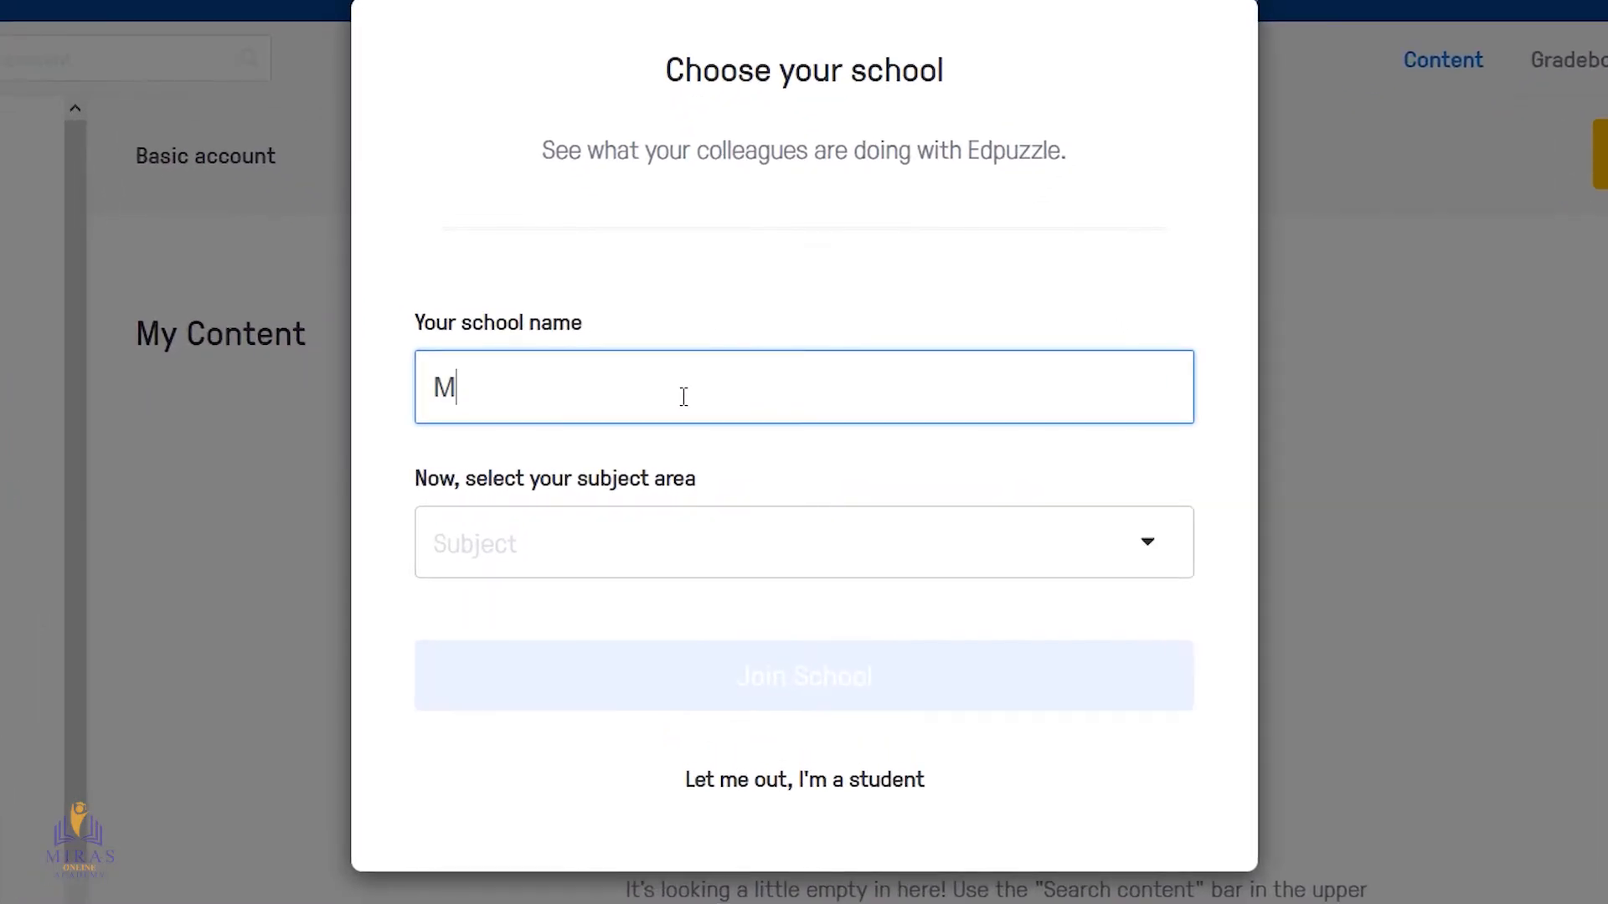
type("Мектеп")
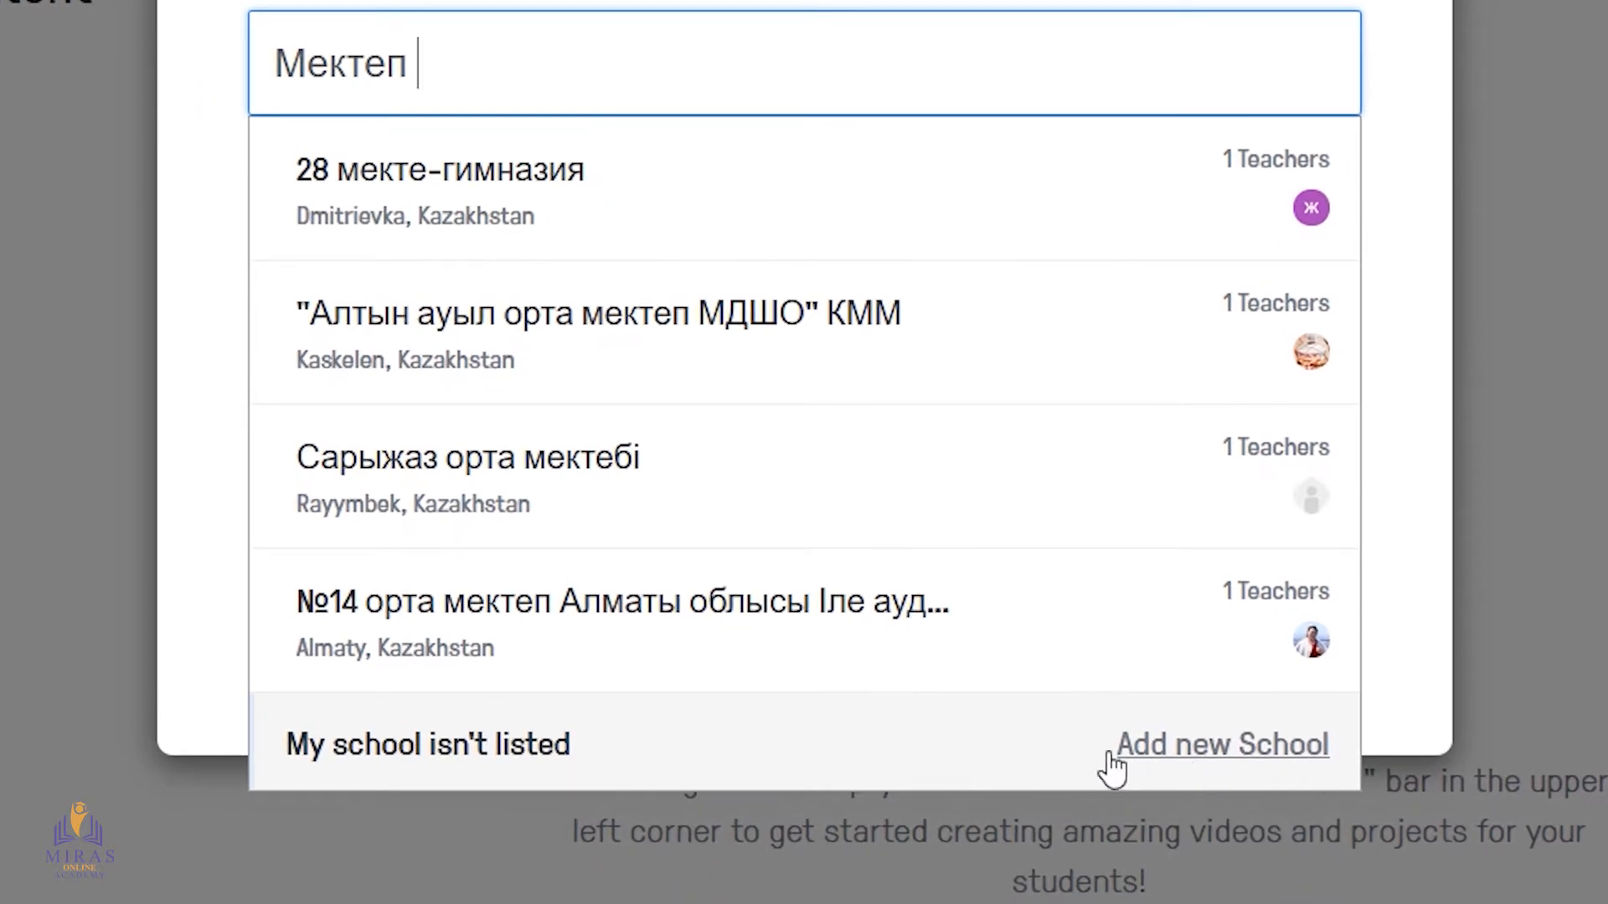
left_click(1263, 755)
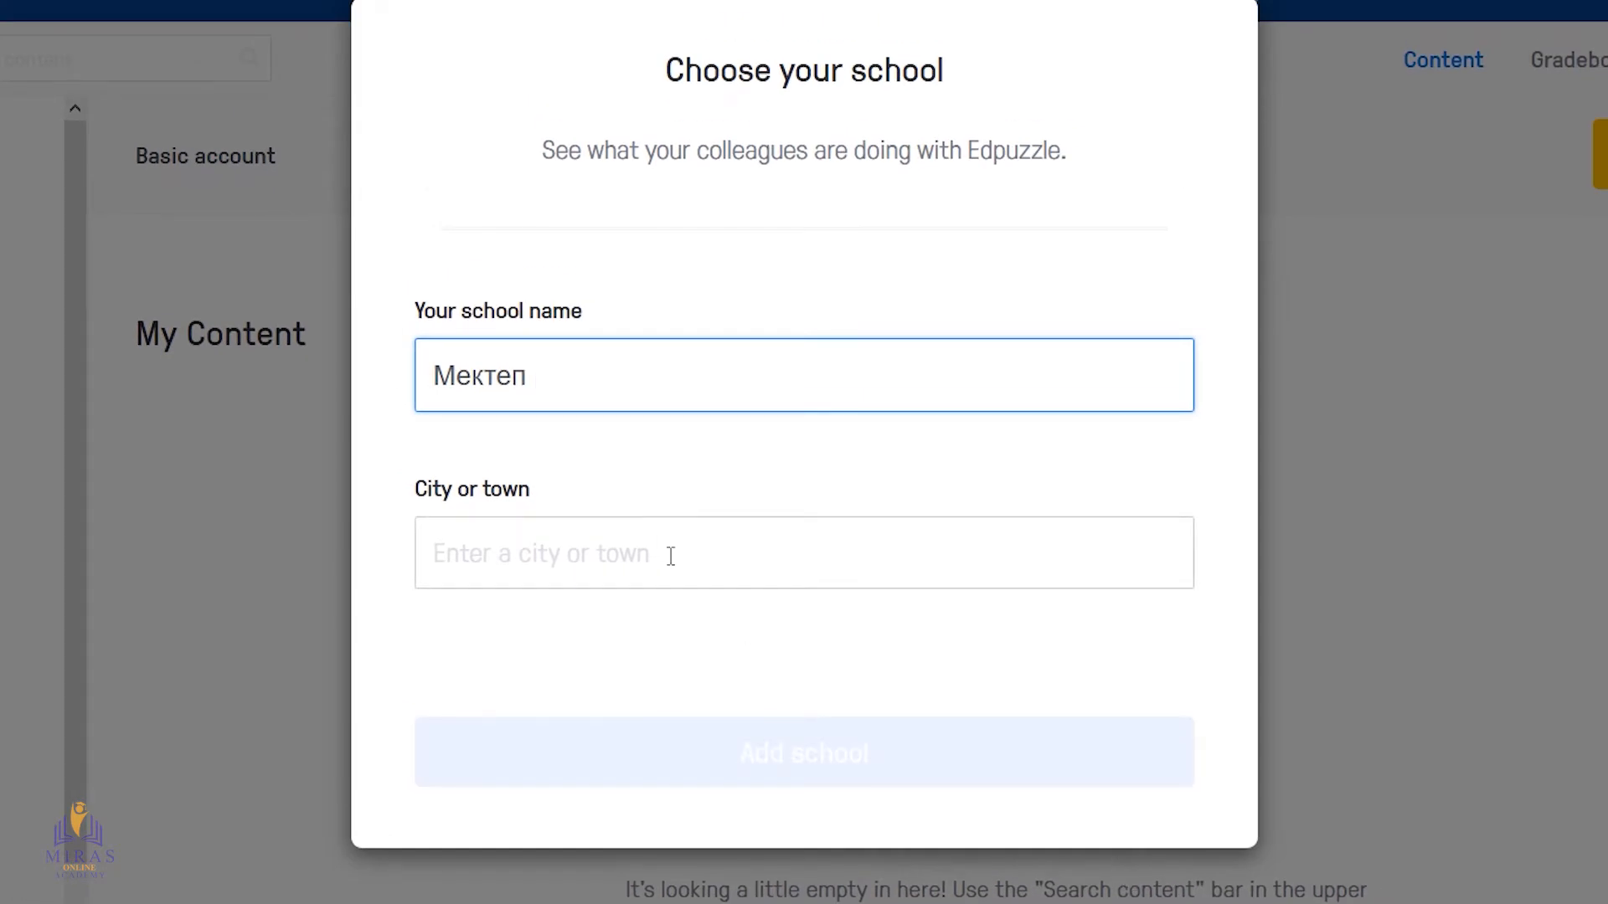
Replace the school name with "Көпсалалы қазақ мектеп-гимназиясы"
key("ctrl+a")
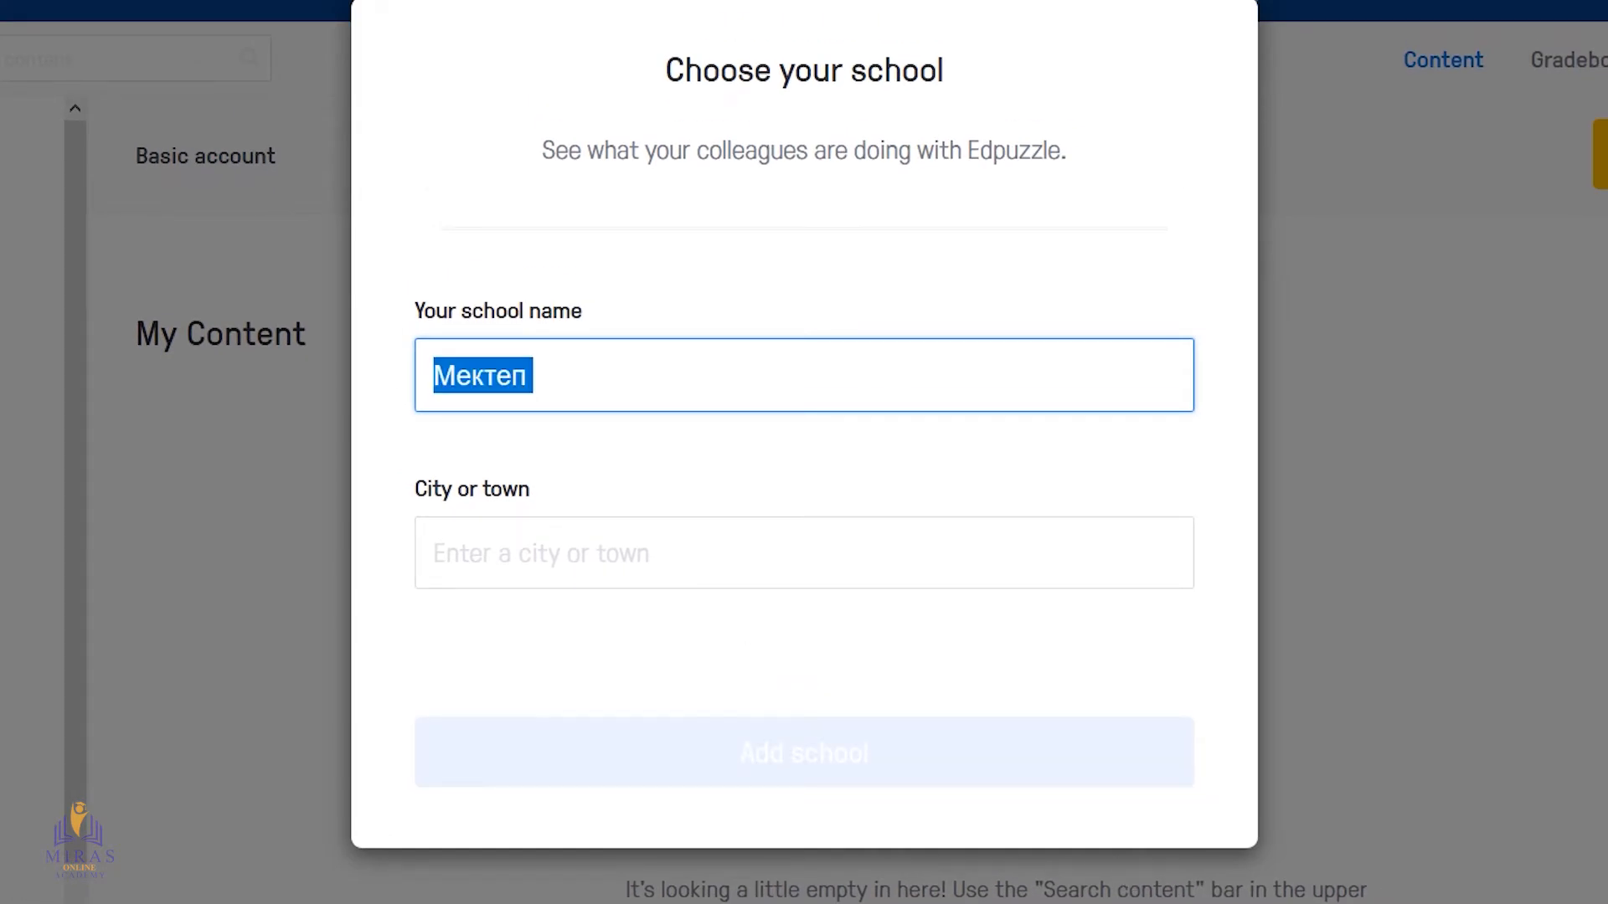
type("К")
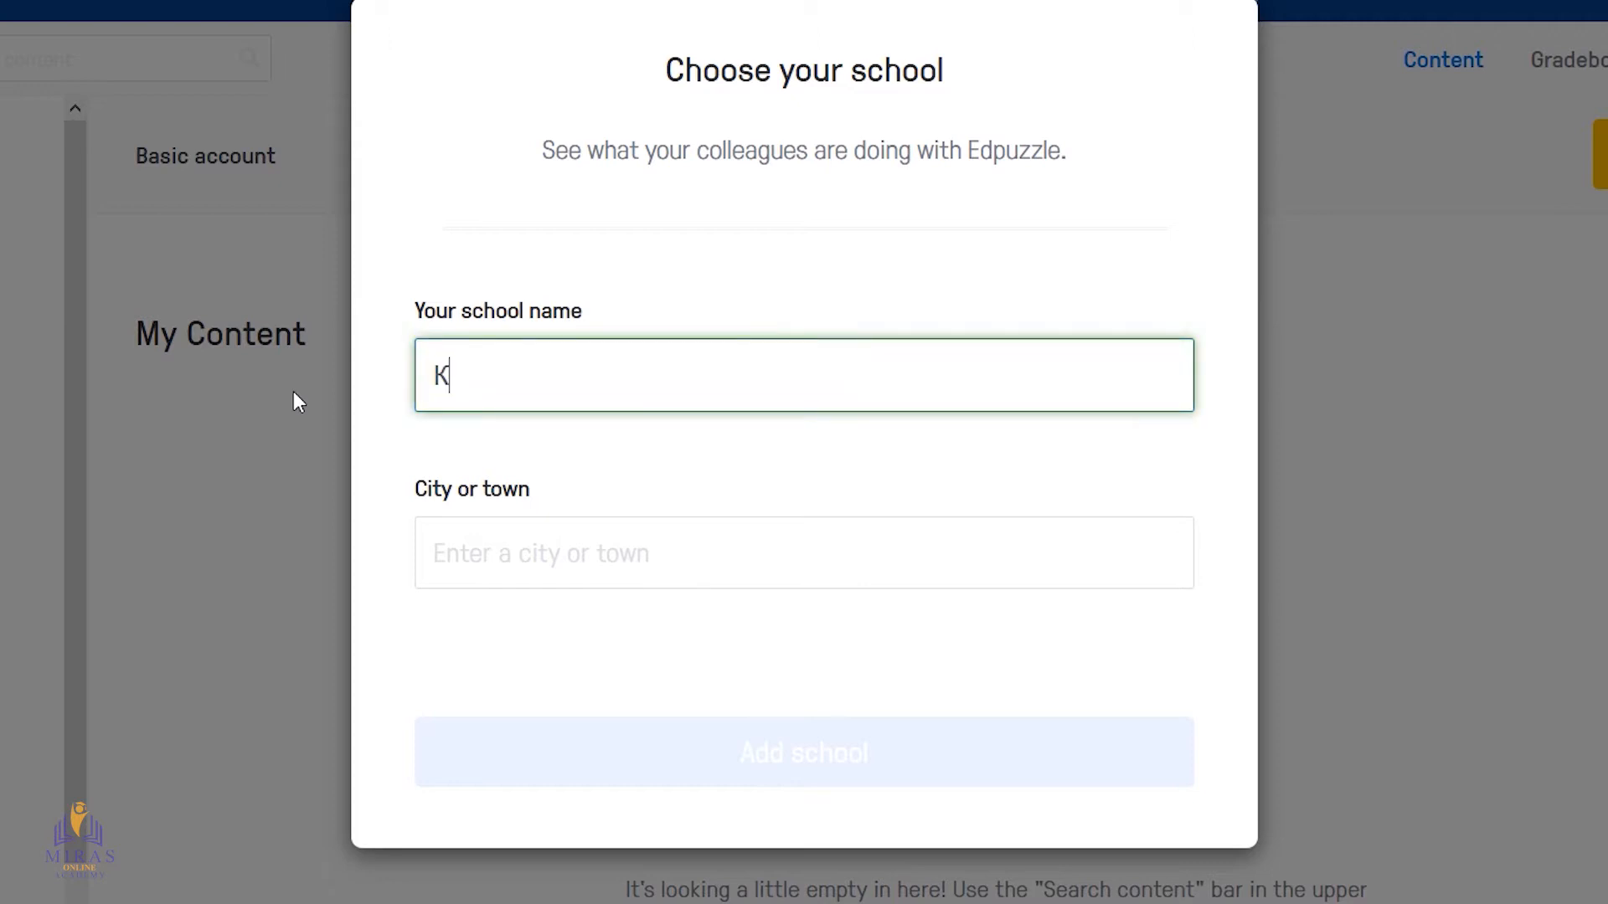
type("епсада")
key("BackSpace")
key("BackSpace")
type("лалы")
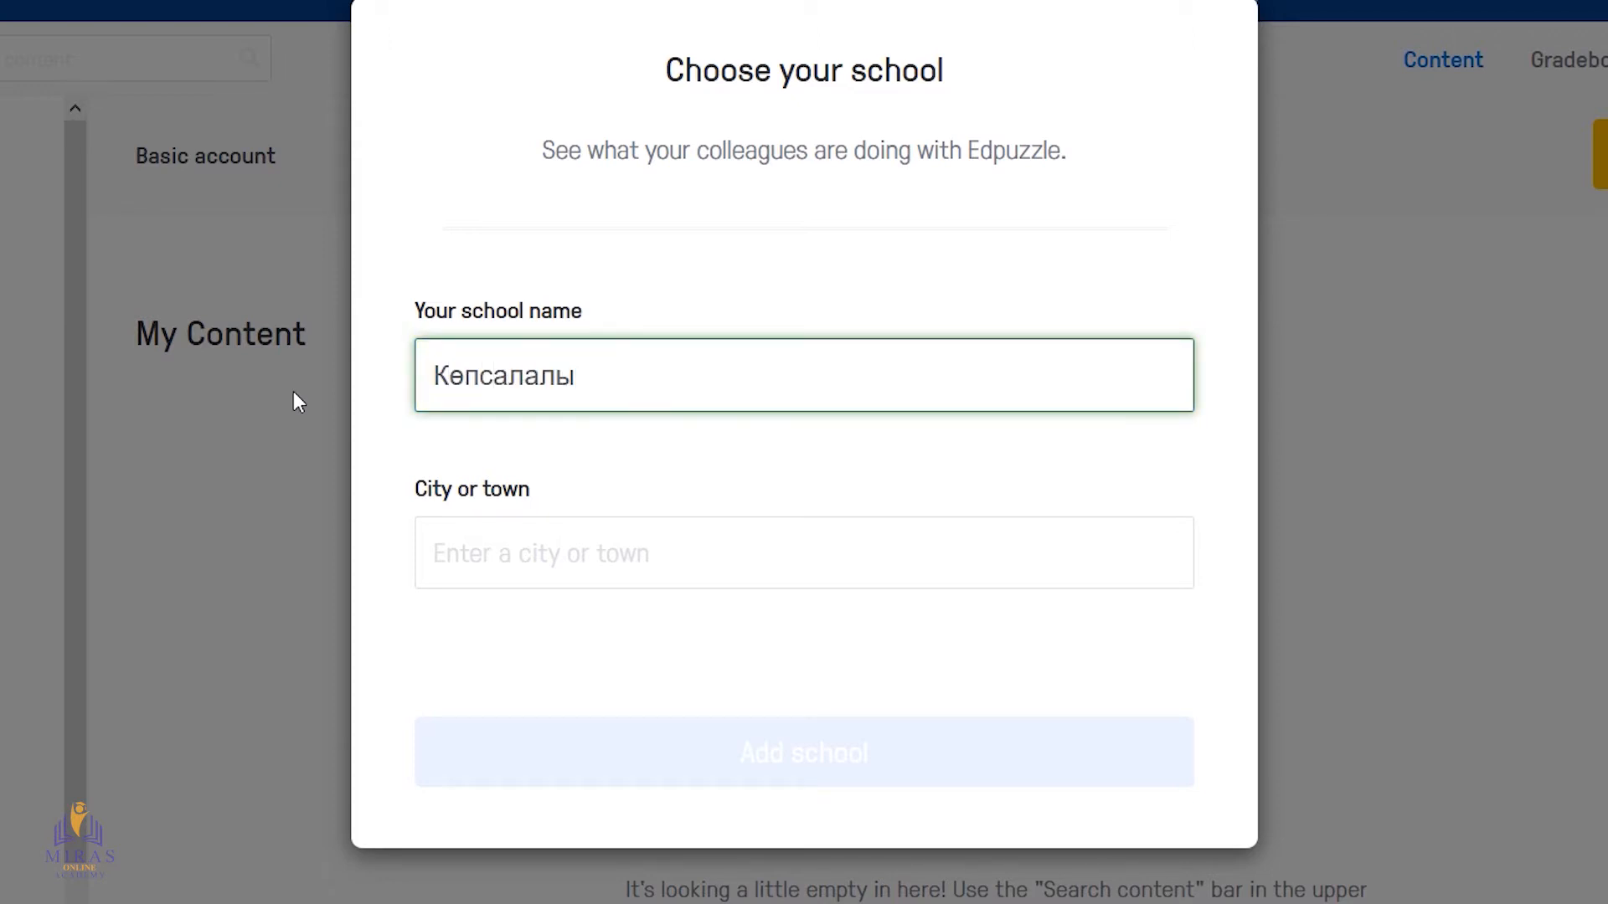
type(" қазақ метеп")
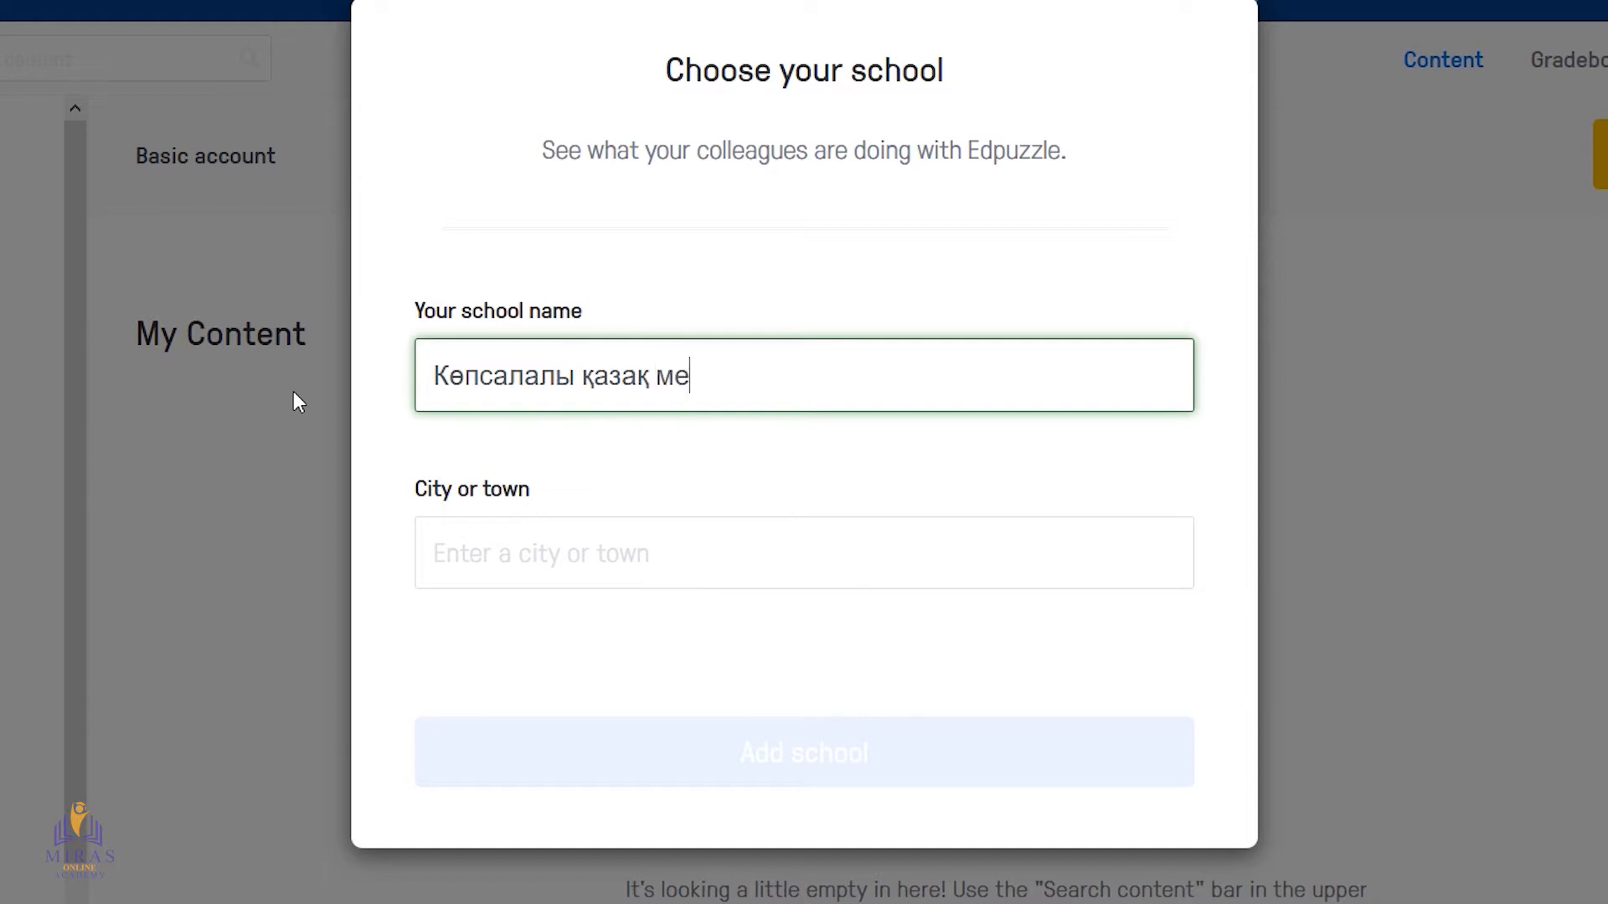
key("BackSpace")
key("BackSpace")
type("ктеп-гимнас")
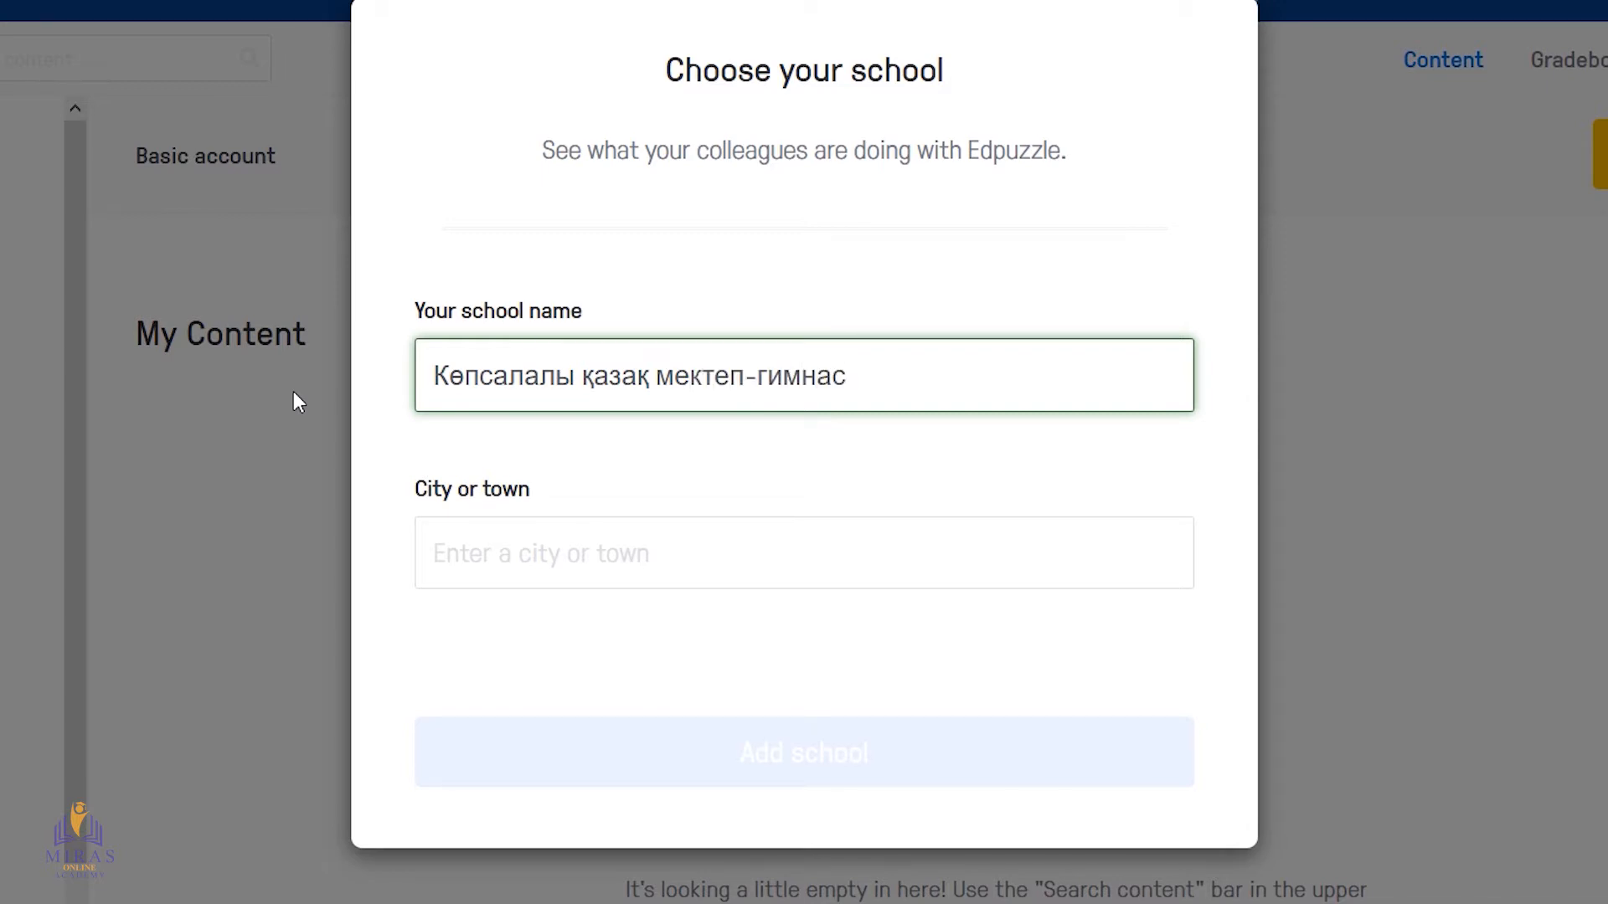
key("BackSpace")
type("зиясы")
Set the school's city to "Аягоз, Казахстан" from the place suggestions and submit the new school
left_click(490, 550)
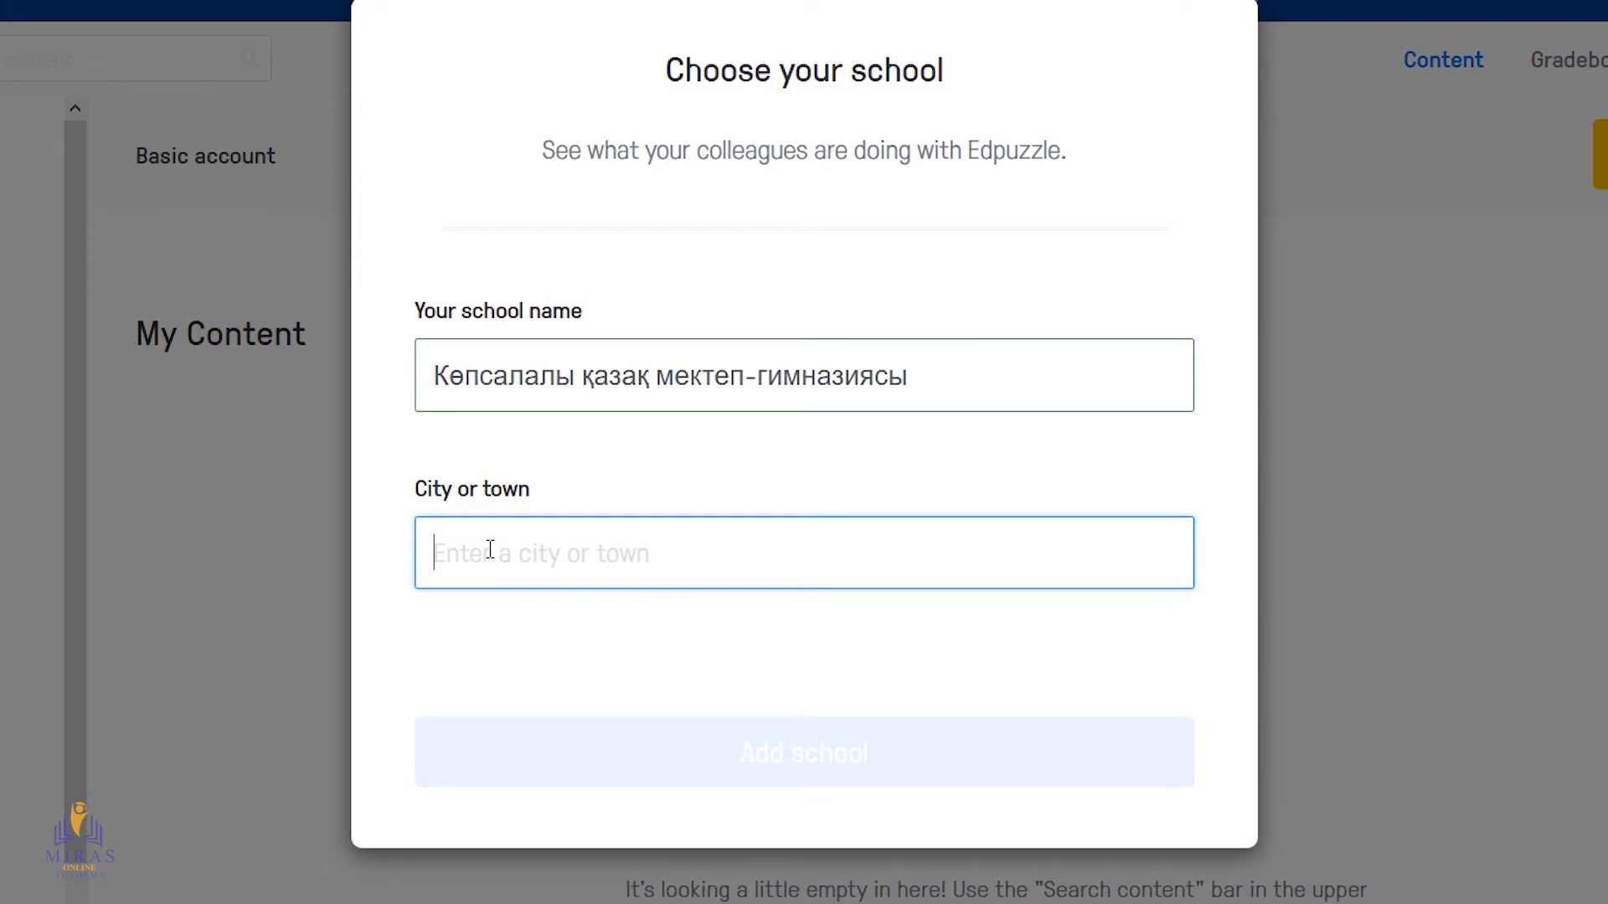
type("A")
type("я")
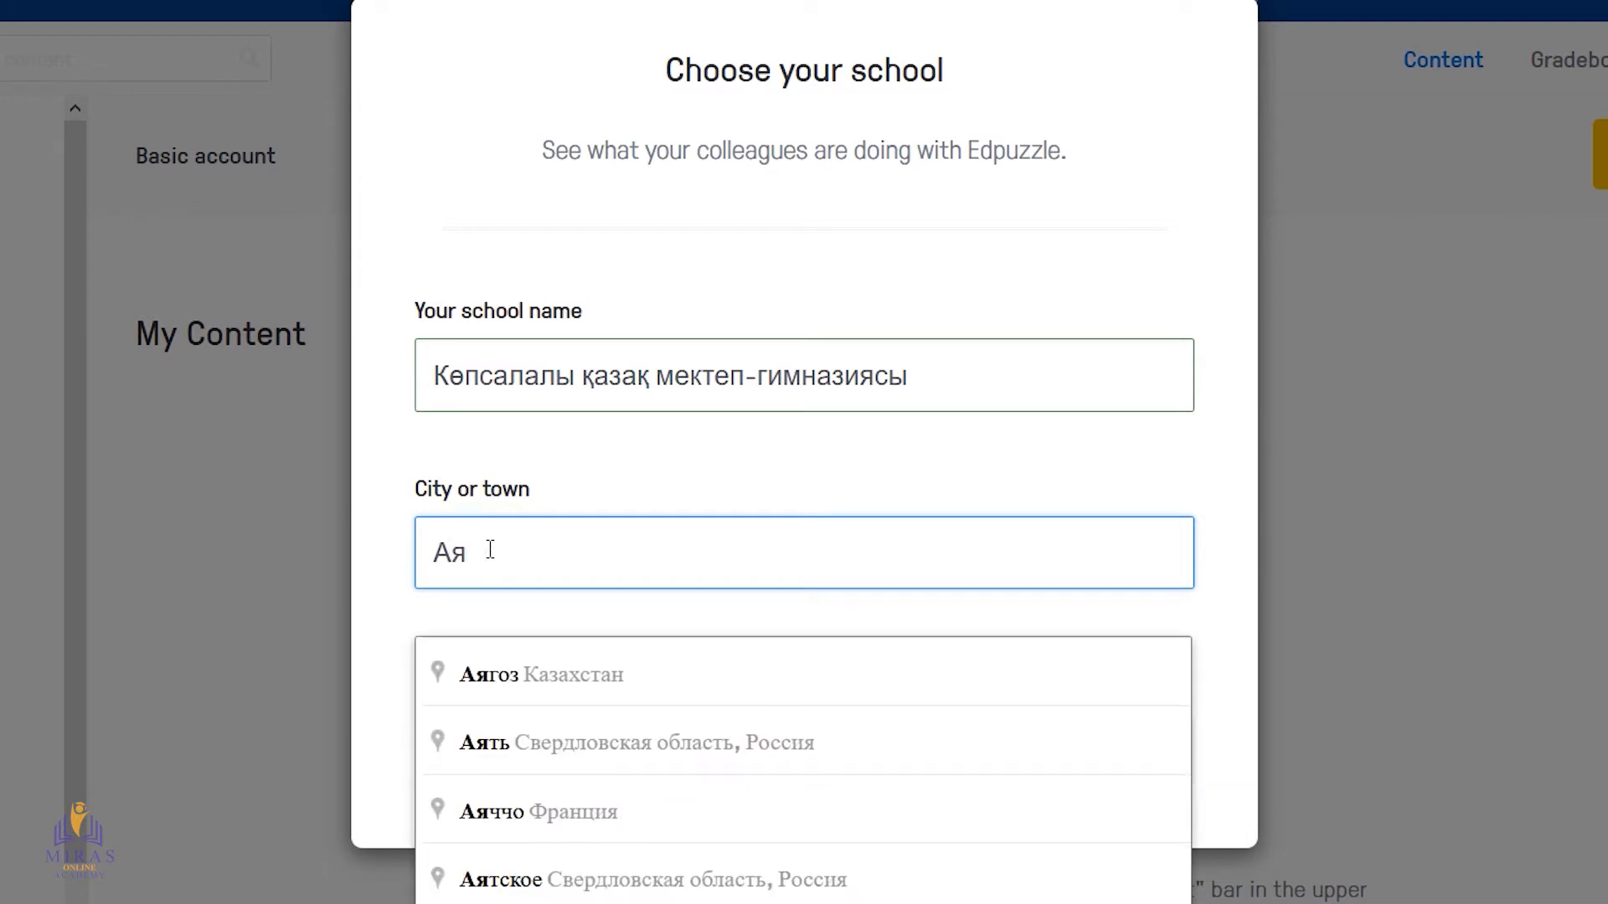
left_click(569, 678)
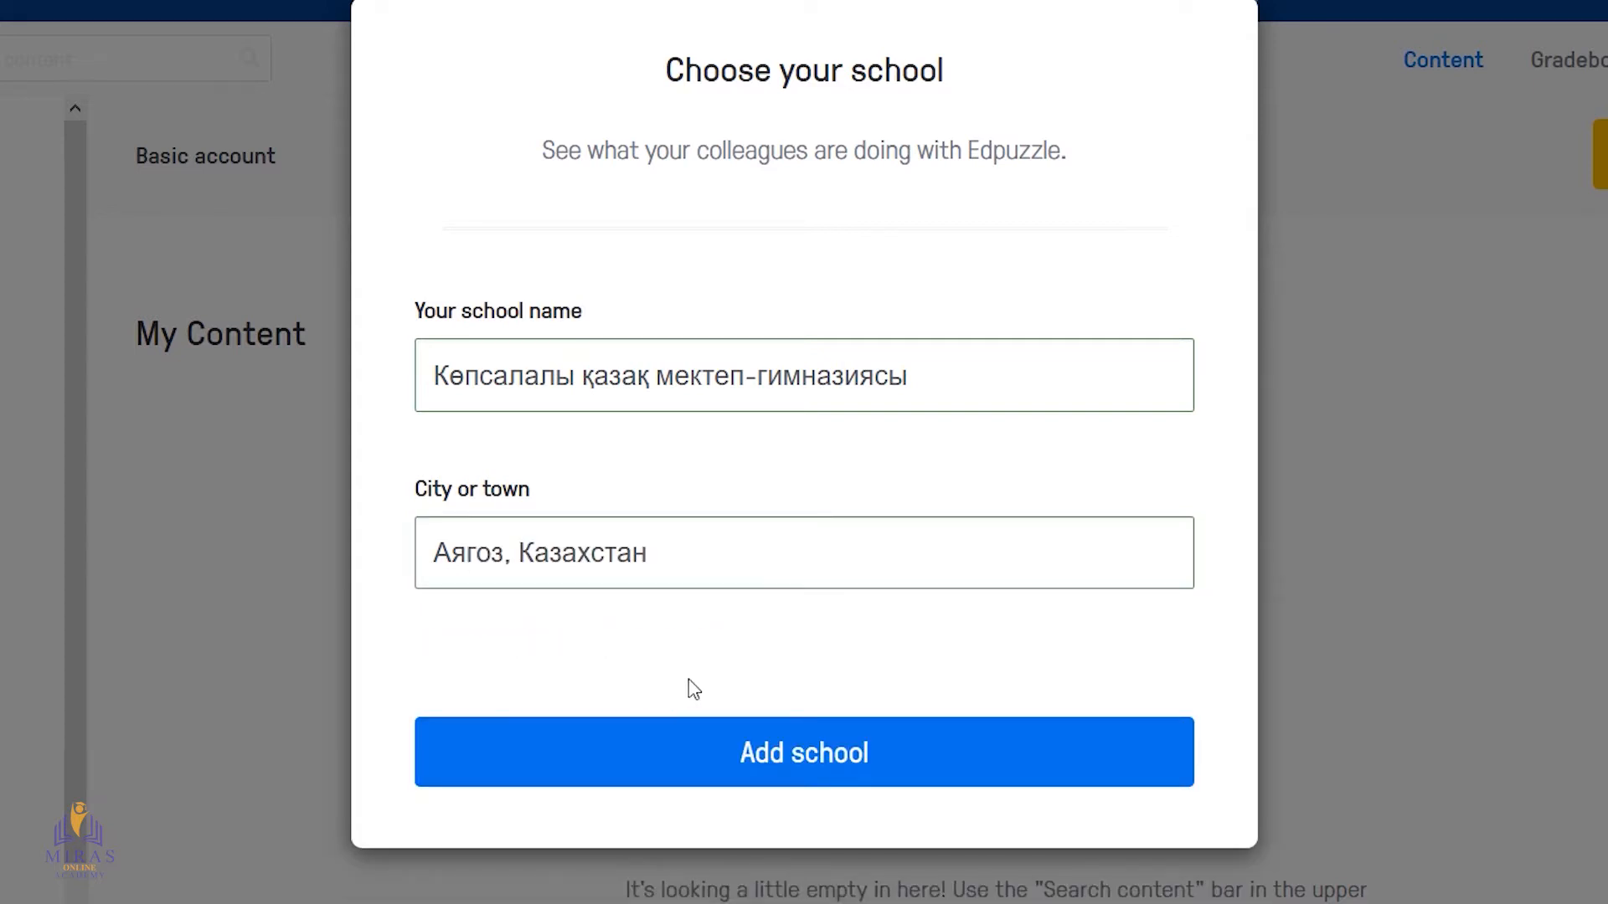
left_click(866, 754)
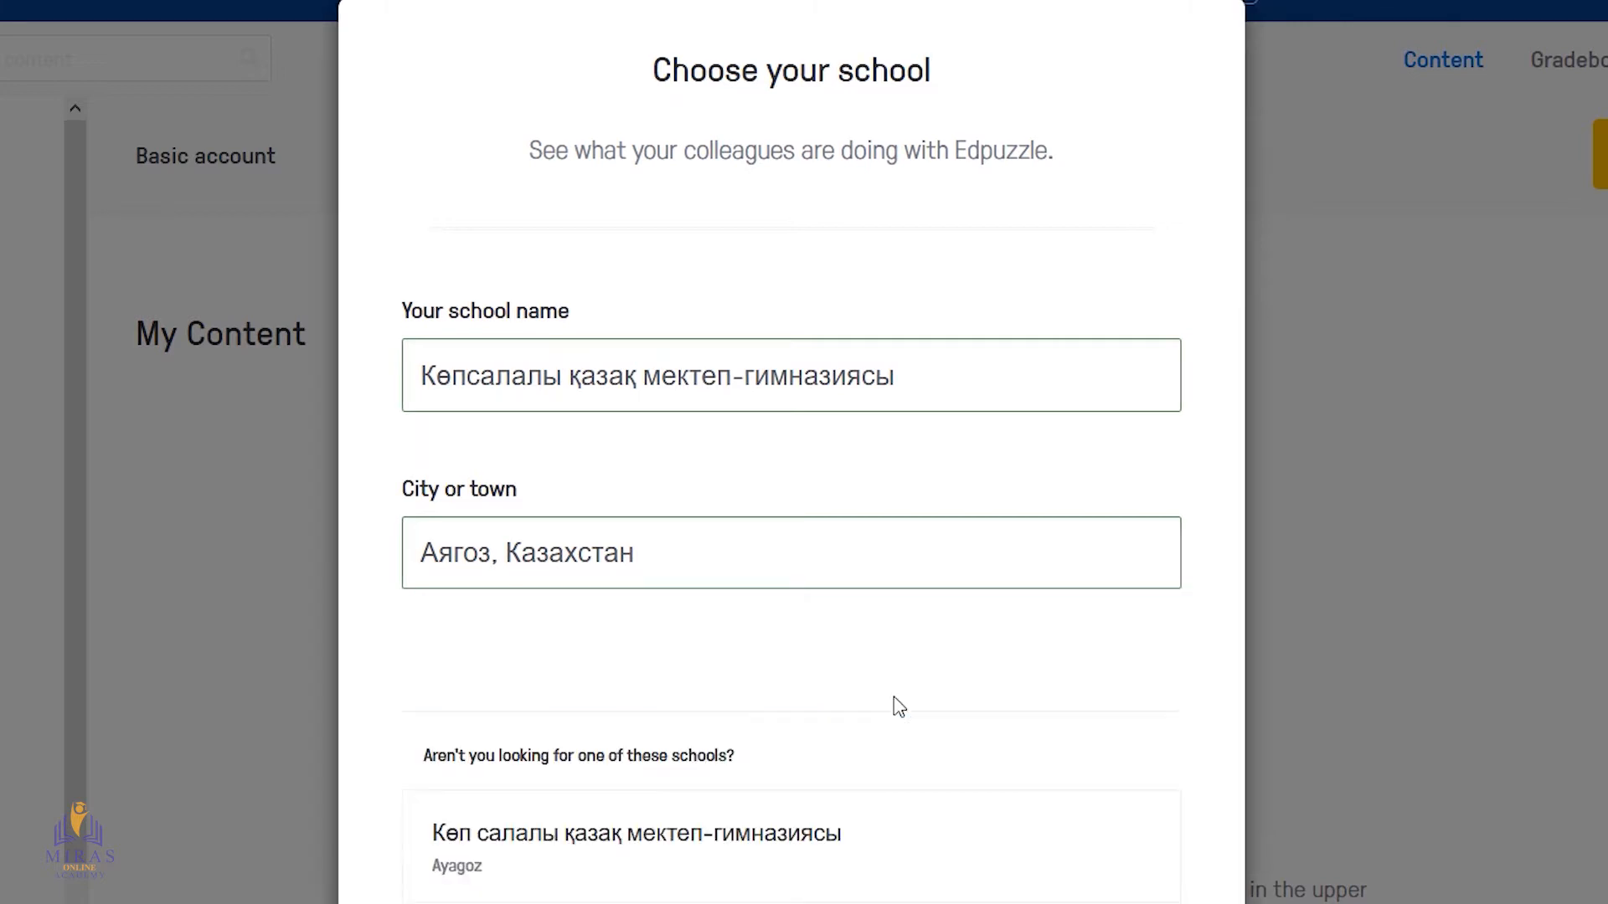
Choose the suggested existing school "Көп салалы қазақ мектеп-гимназиясы" in Ayagoz instead of adding a new one
scroll(899, 707, "down", 3)
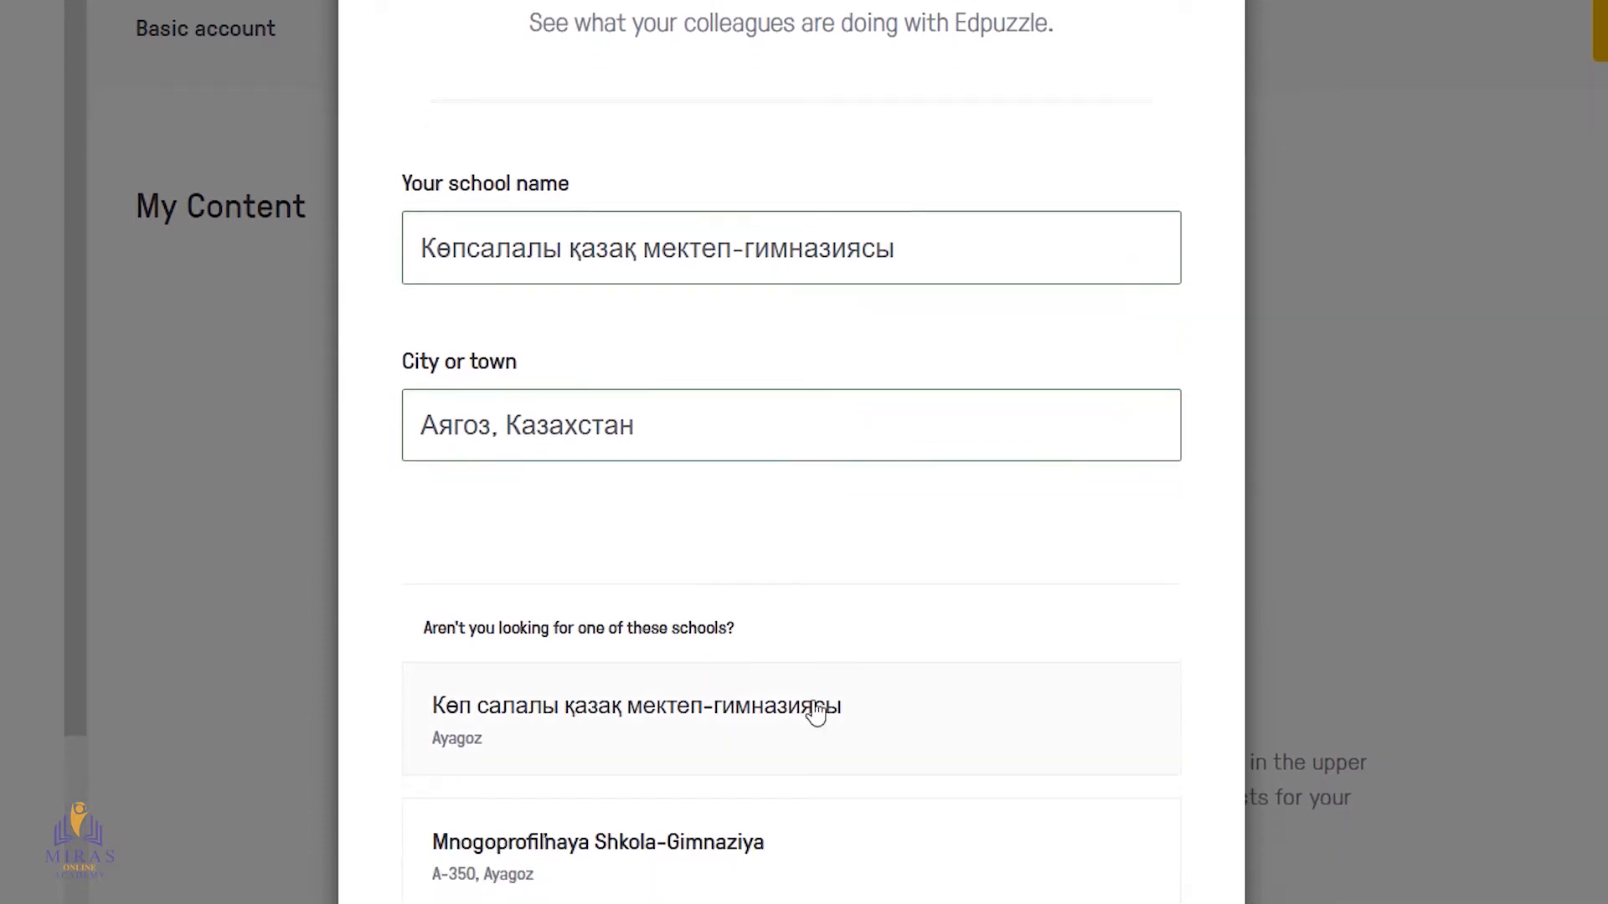
scroll(726, 714, "down", 2)
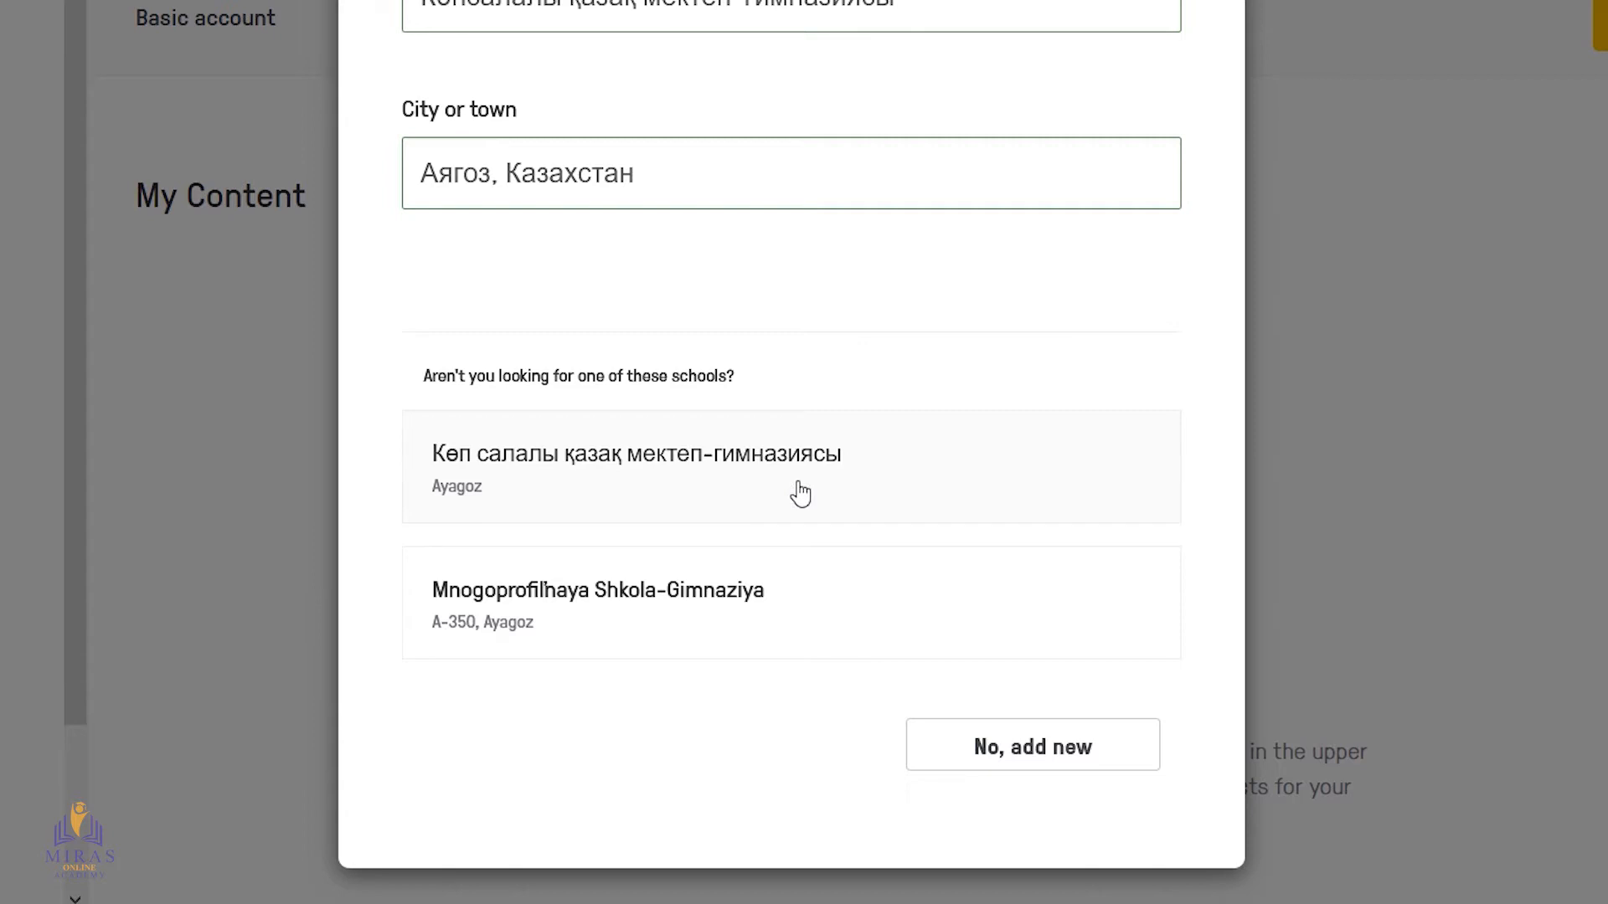
left_click(660, 478)
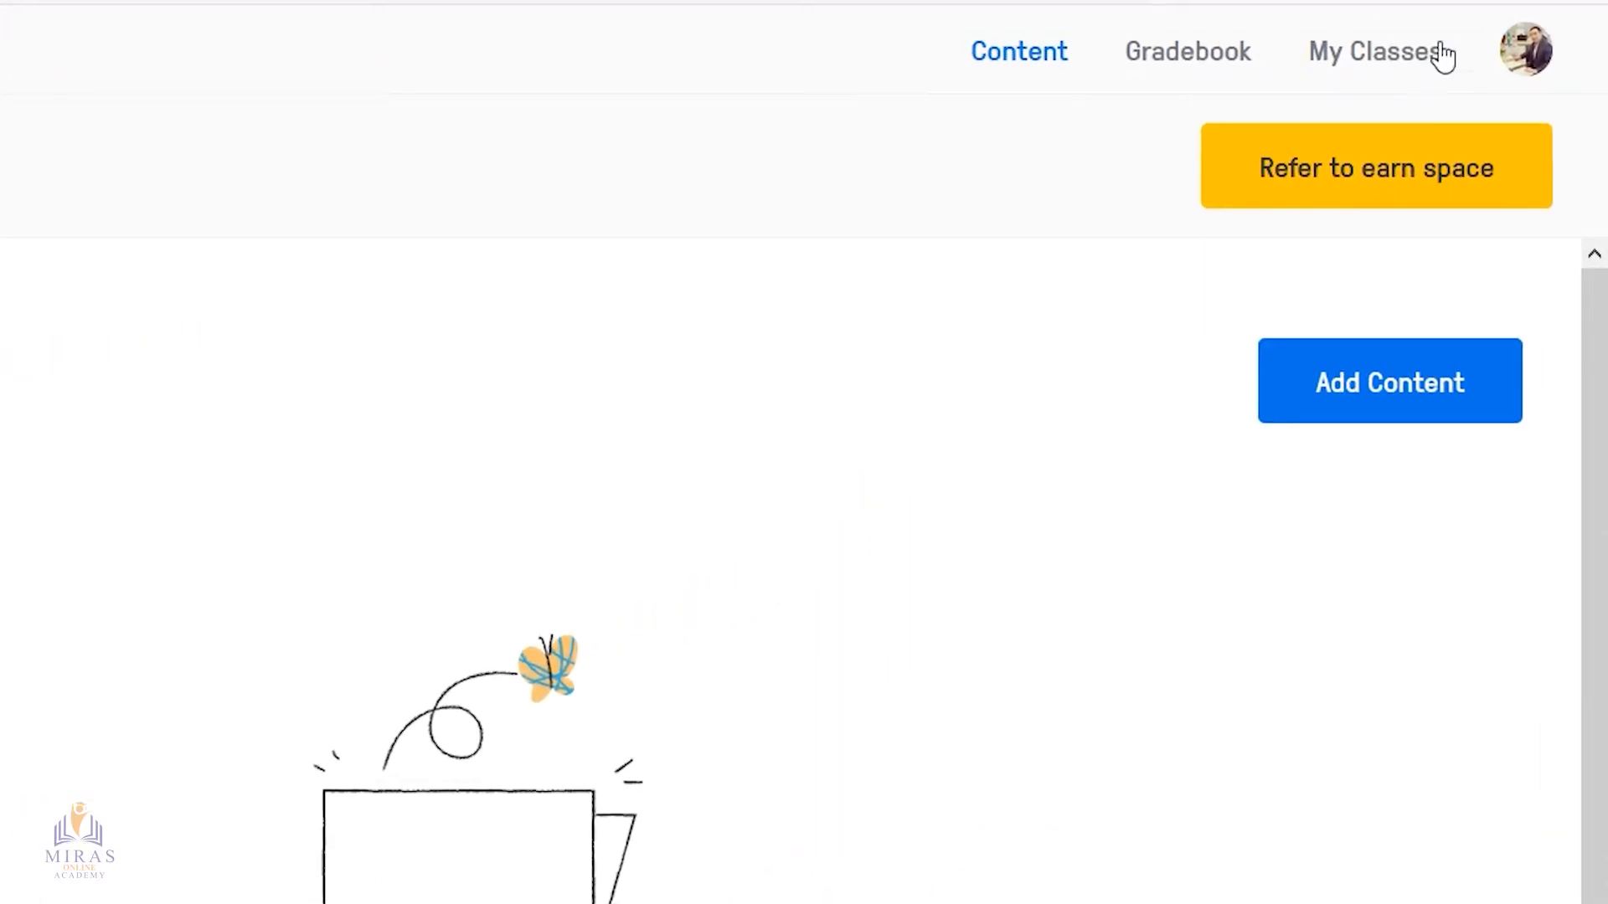
Create a new Classic class named "10 сынып" with the description "География"
left_click(1394, 63)
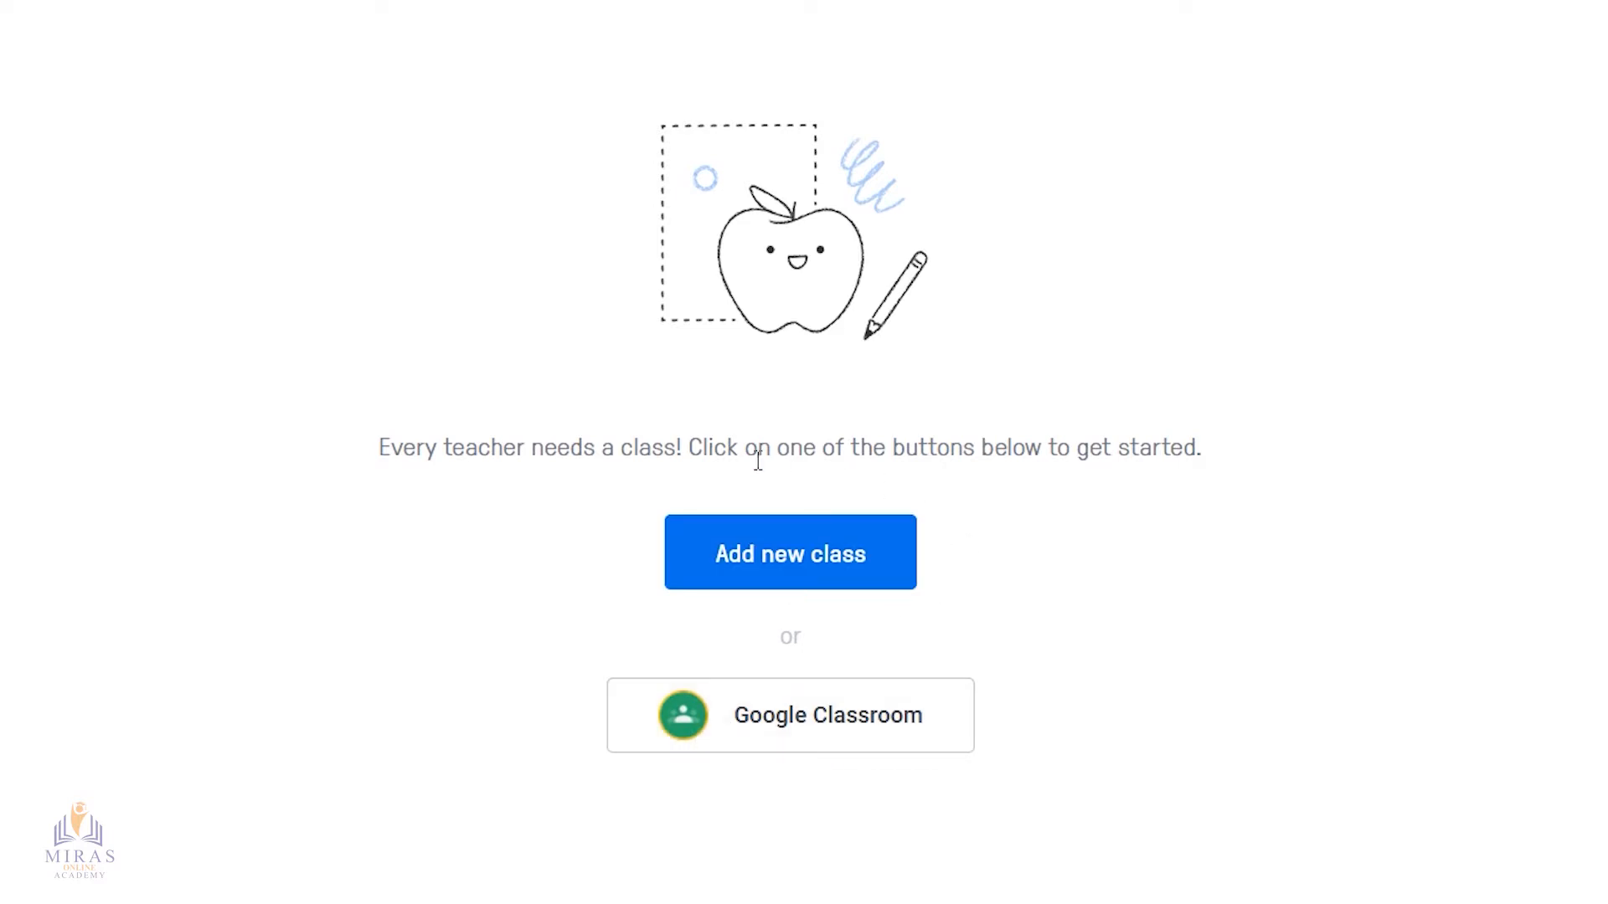
left_click(772, 566)
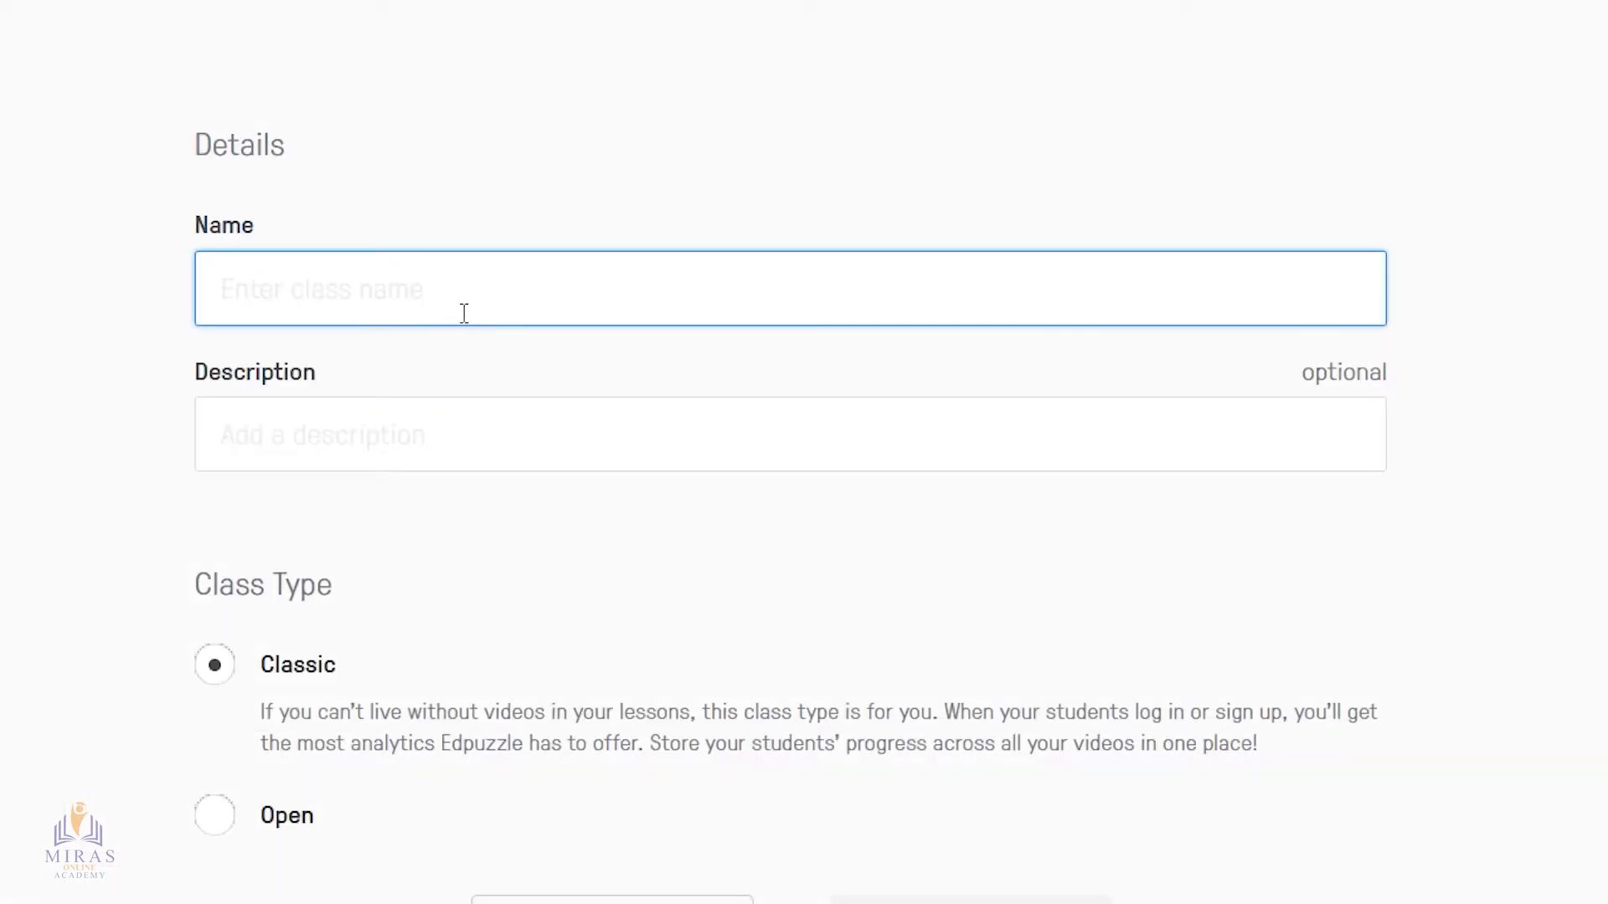
type("10 сынып")
left_click(441, 445)
type("География")
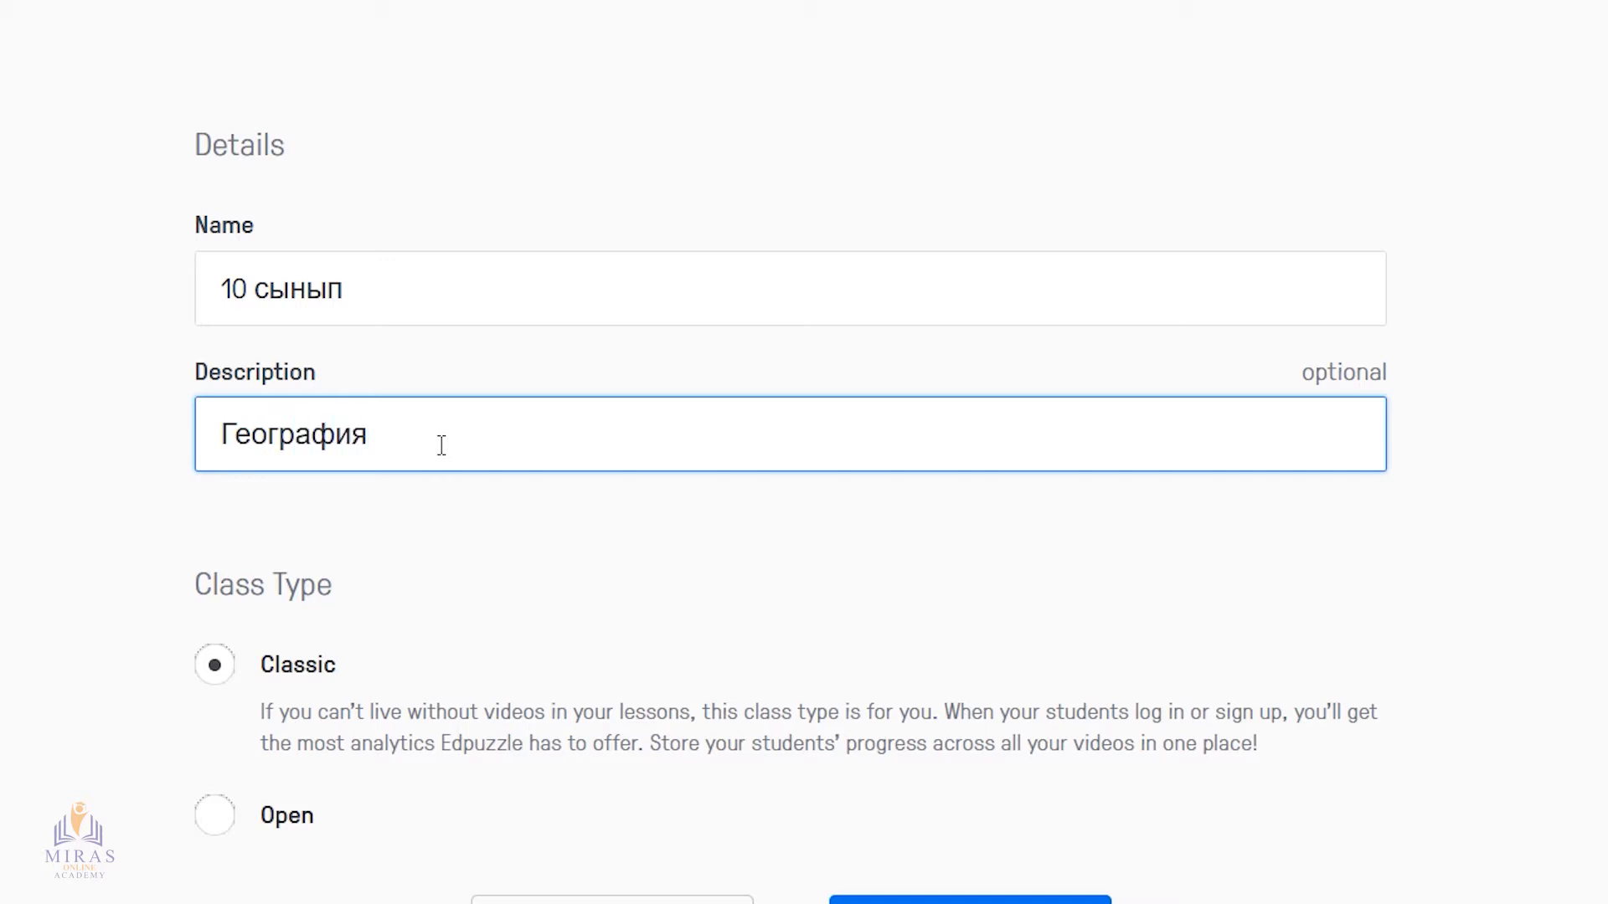
scroll(544, 697, "down", 1)
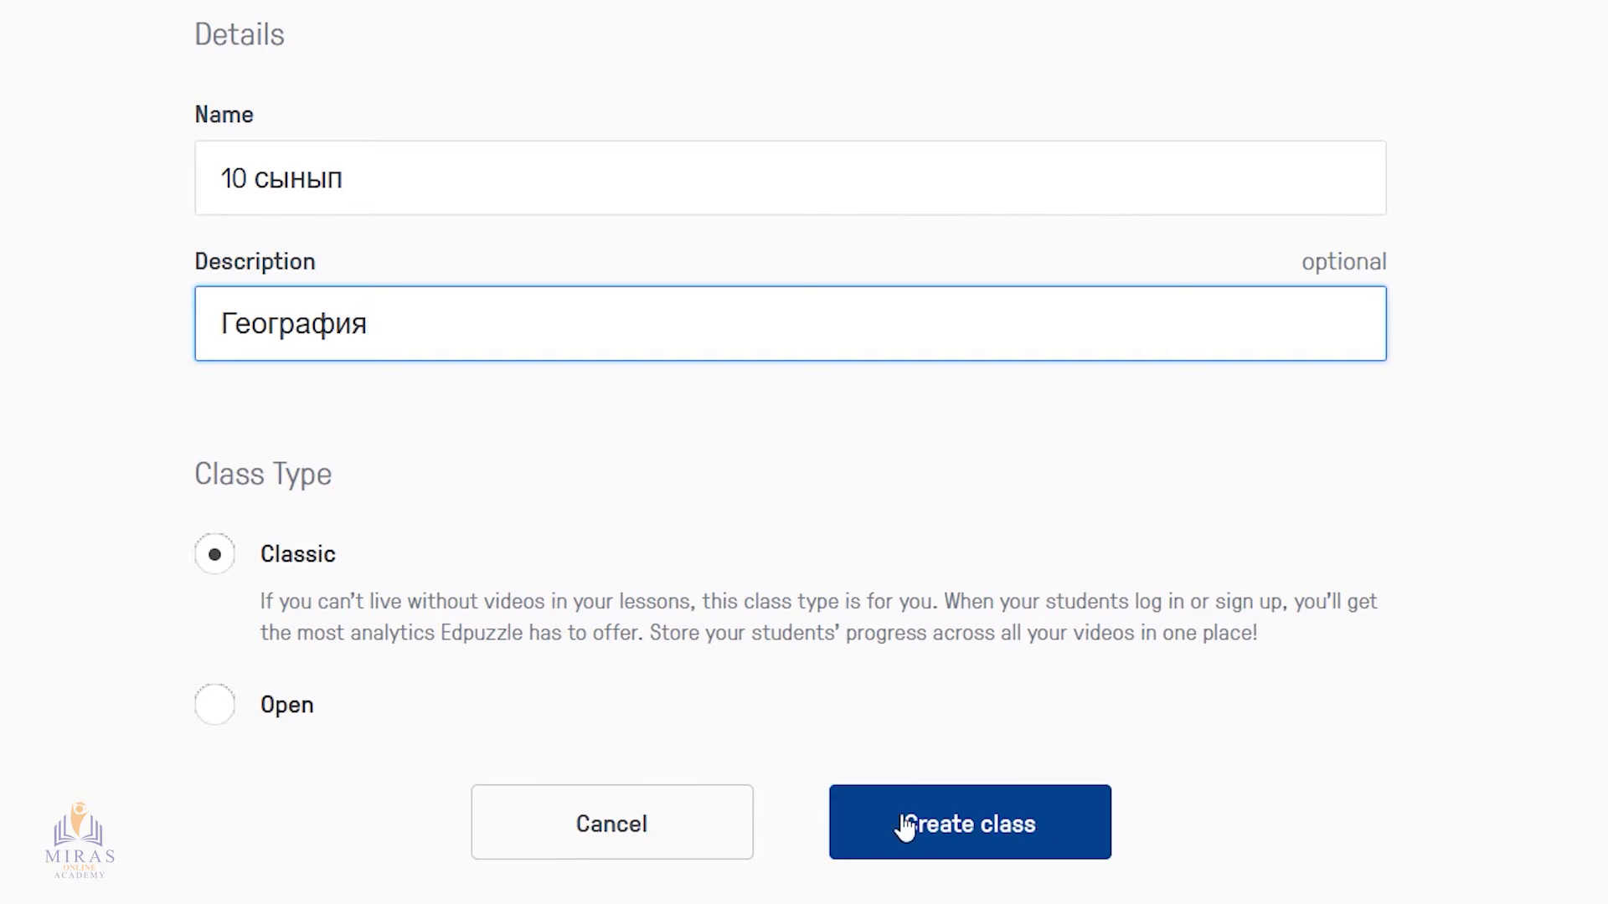
left_click(1005, 840)
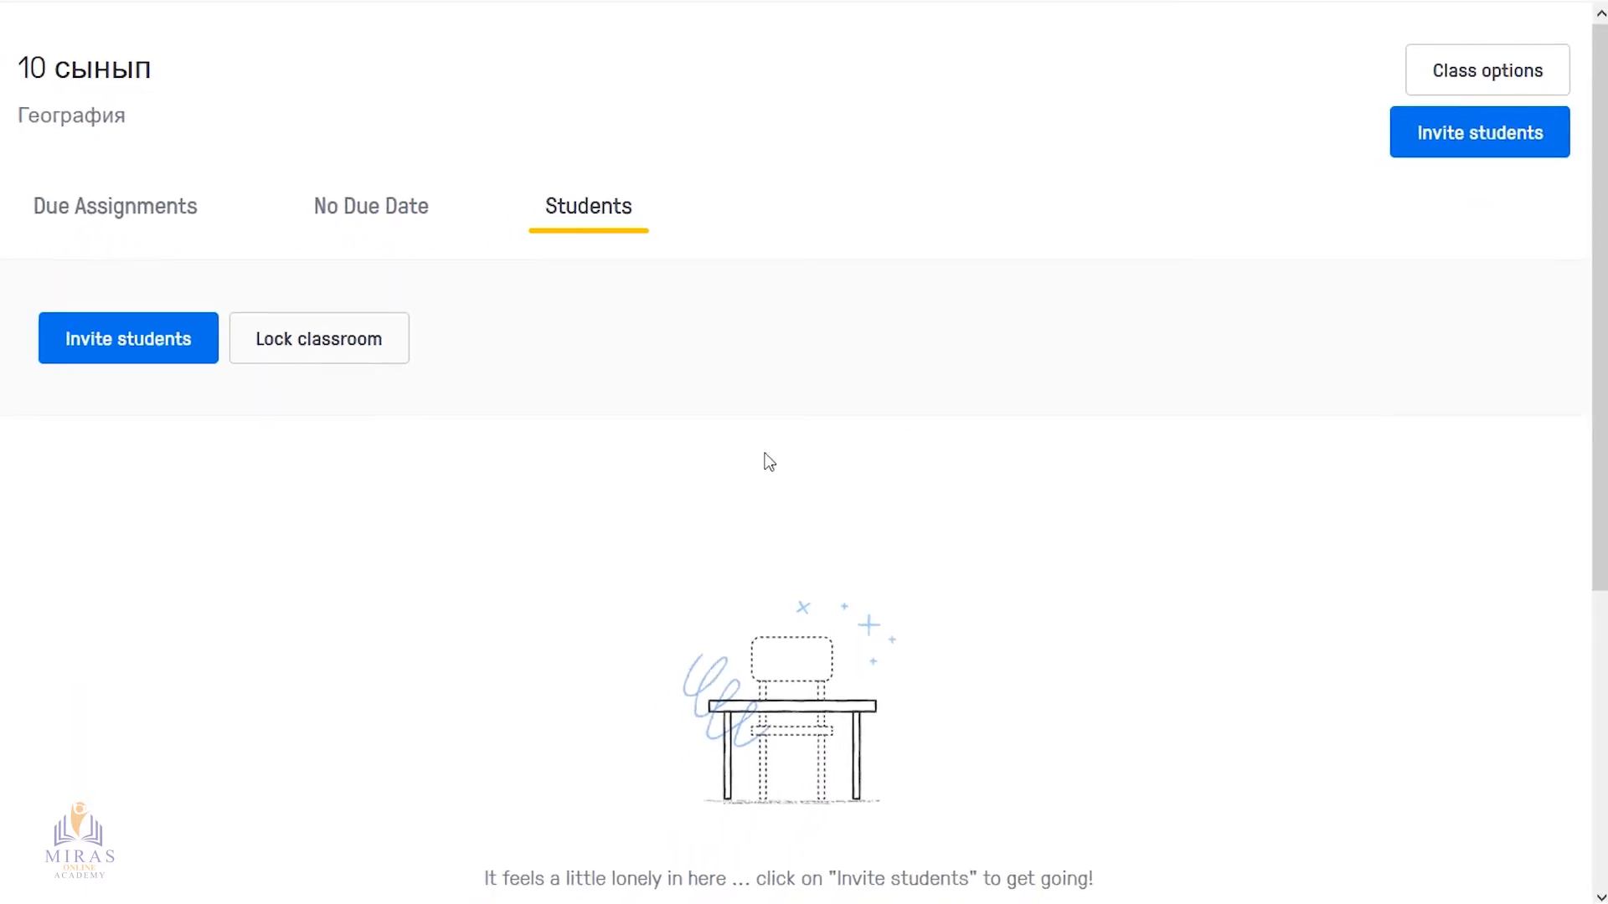
Start inviting students, state that parental consent is not required by local laws, and copy the class invitation link
left_click(173, 335)
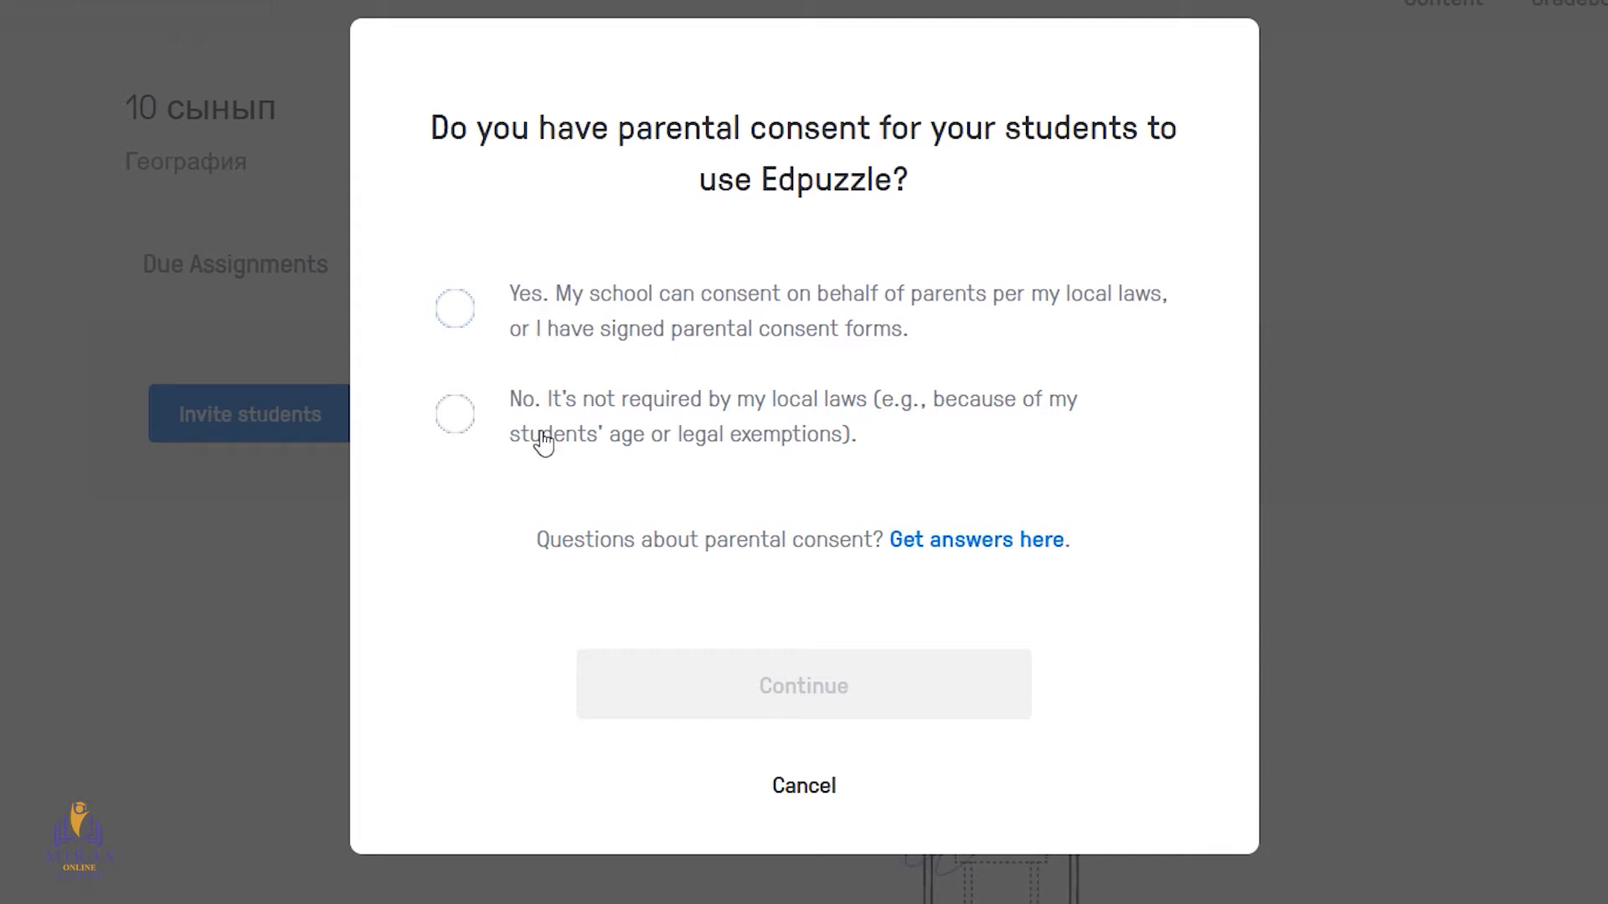
left_click(456, 414)
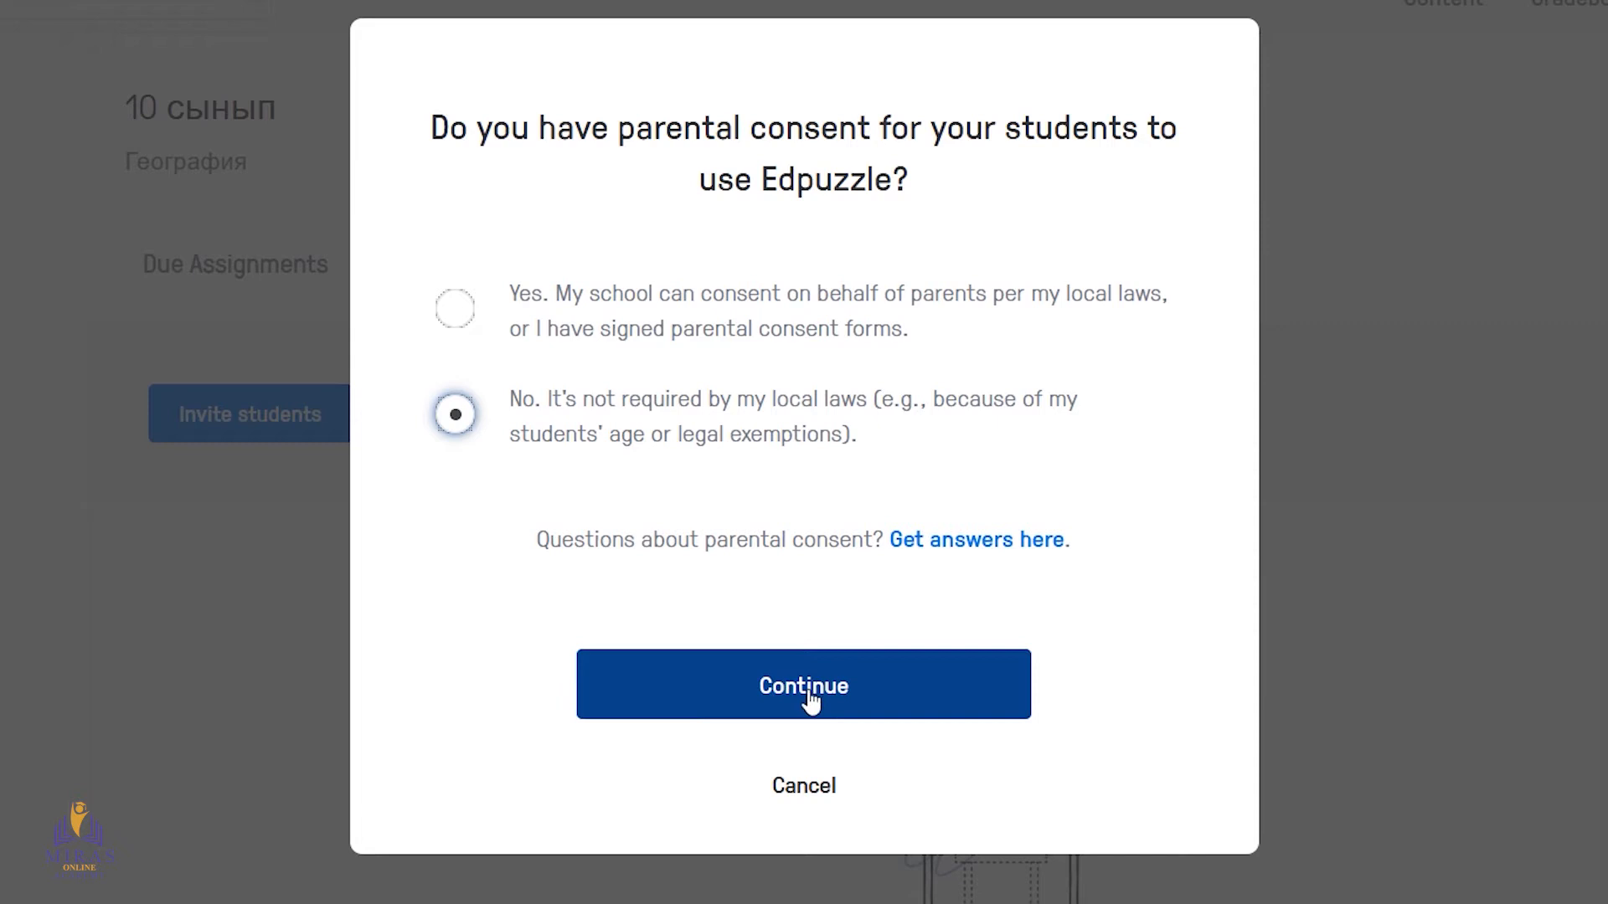
left_click(784, 693)
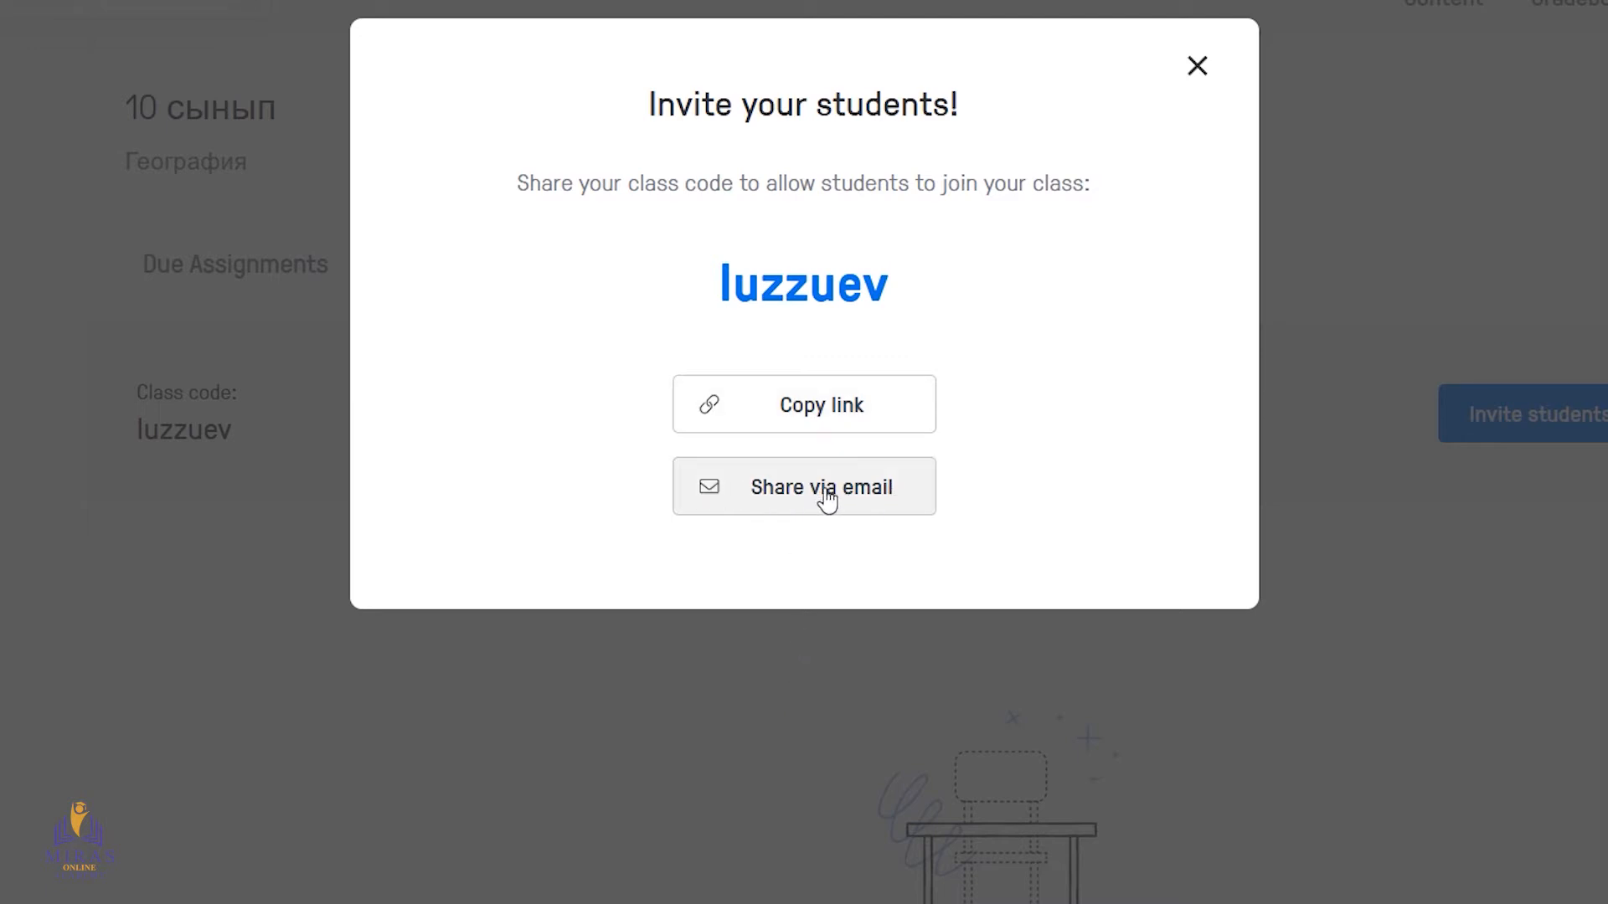
left_click(827, 414)
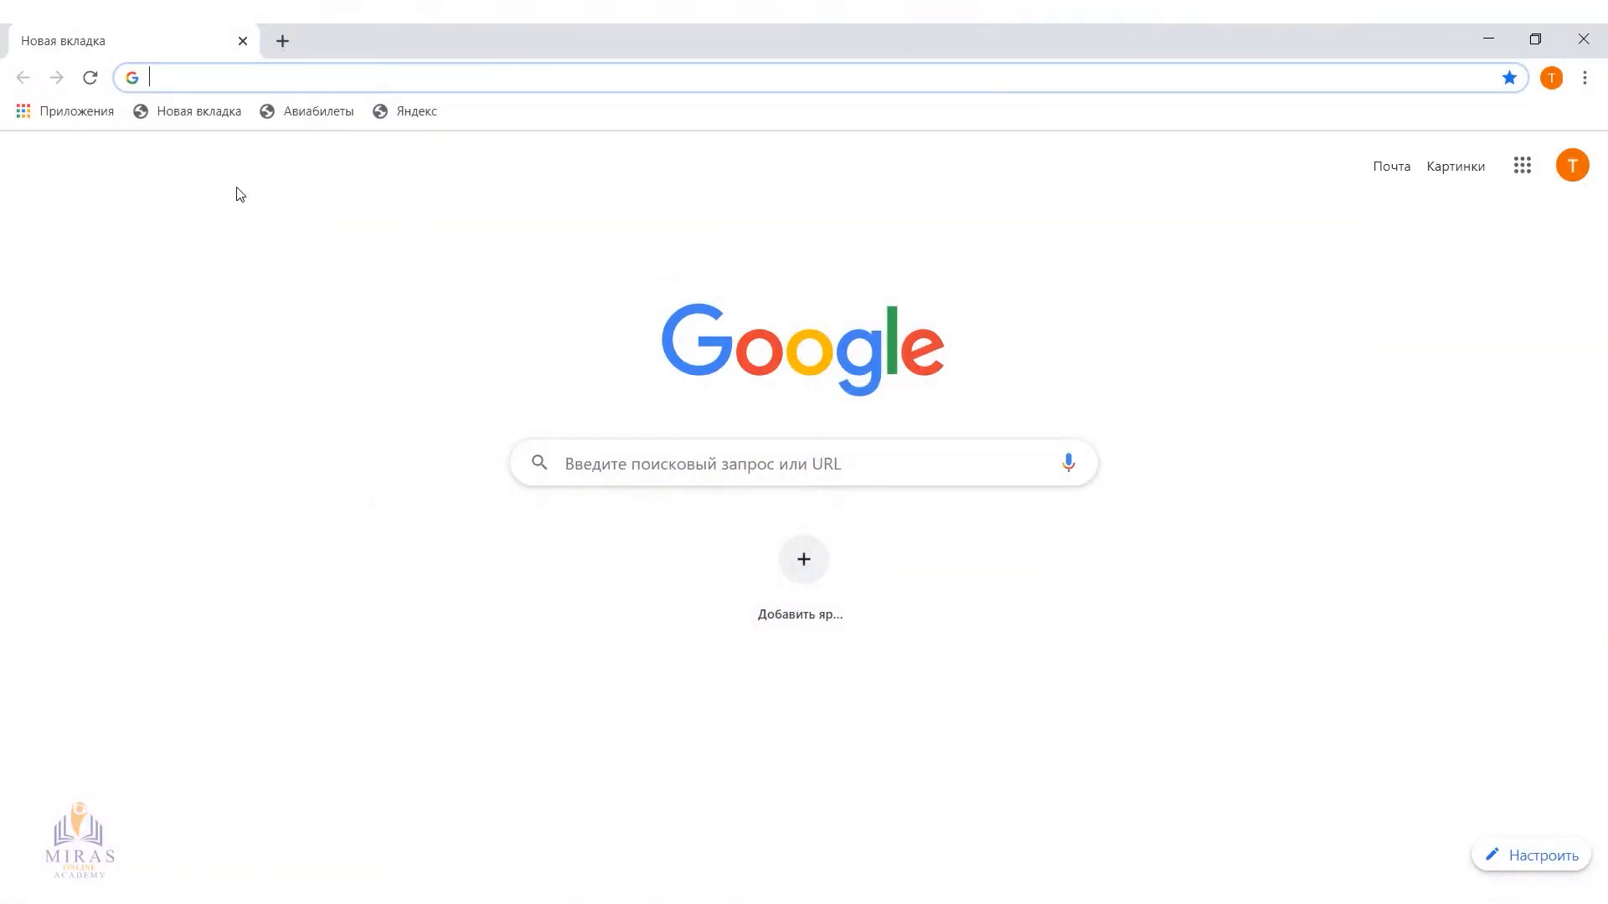
Switch to Chrome, open the copied class join link, and sign in as a student with the first listed Google account
left_click(212, 74)
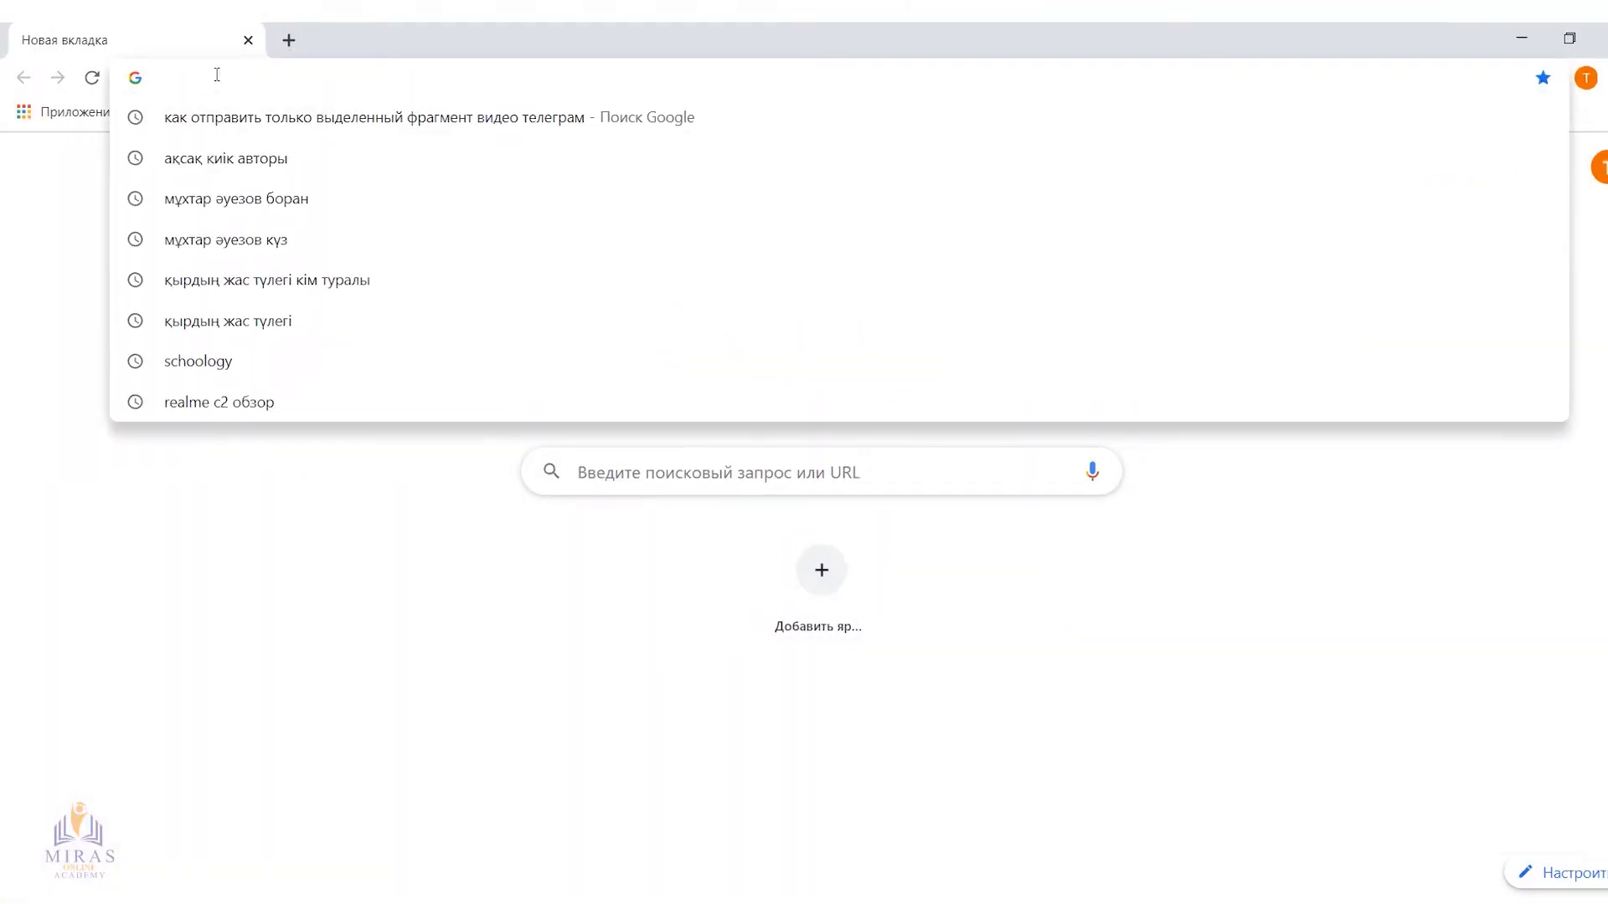
key("ctrl+v")
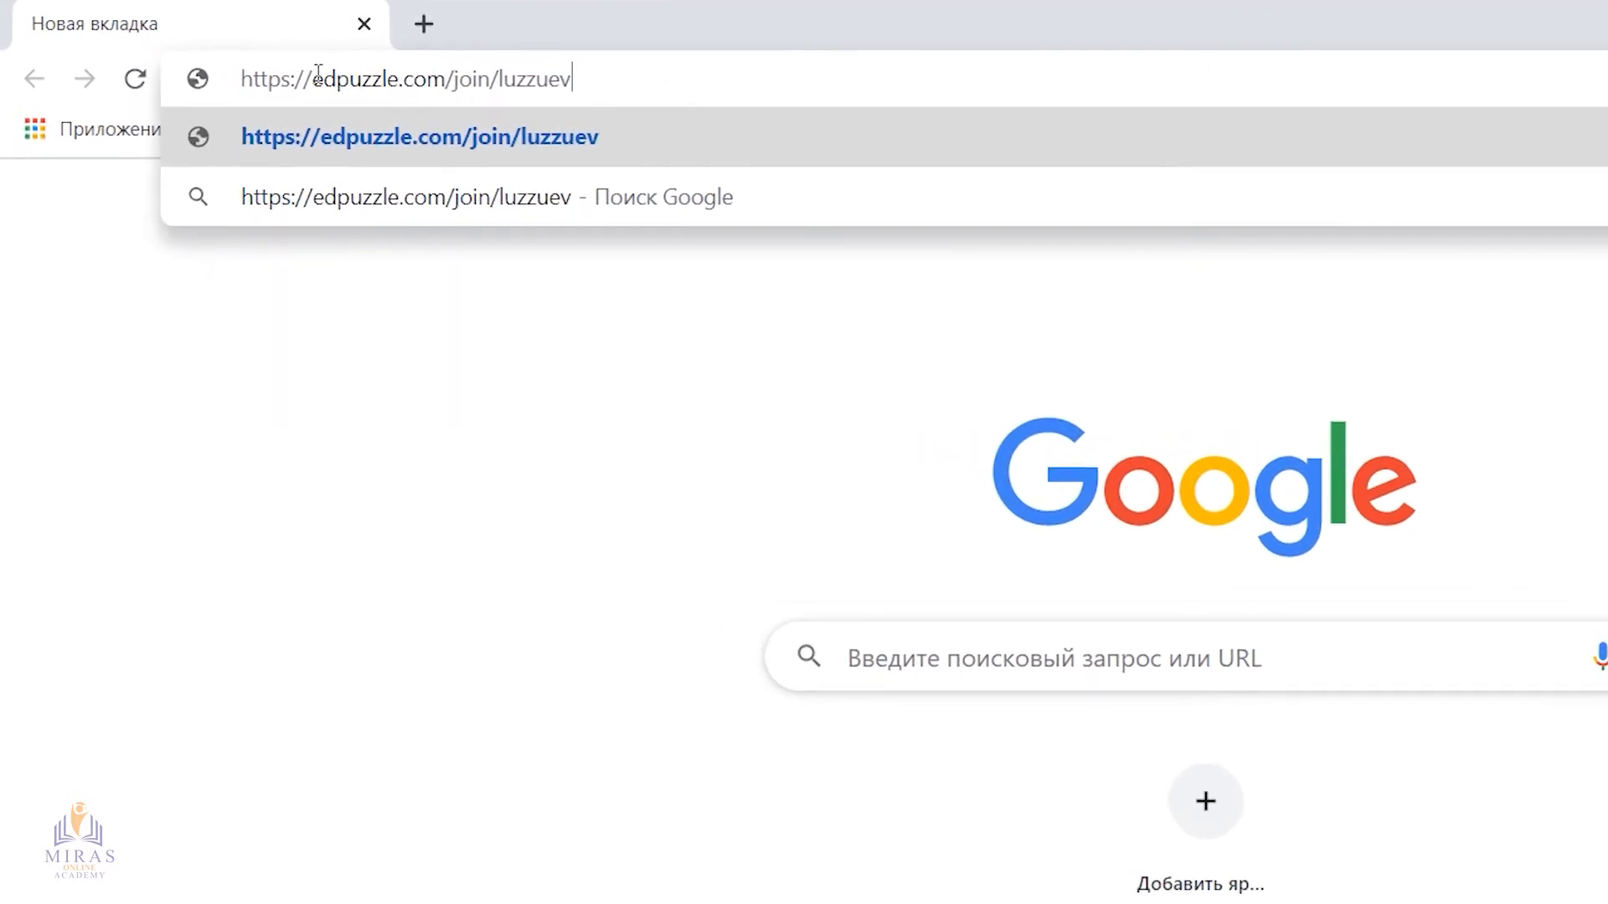
key("Return")
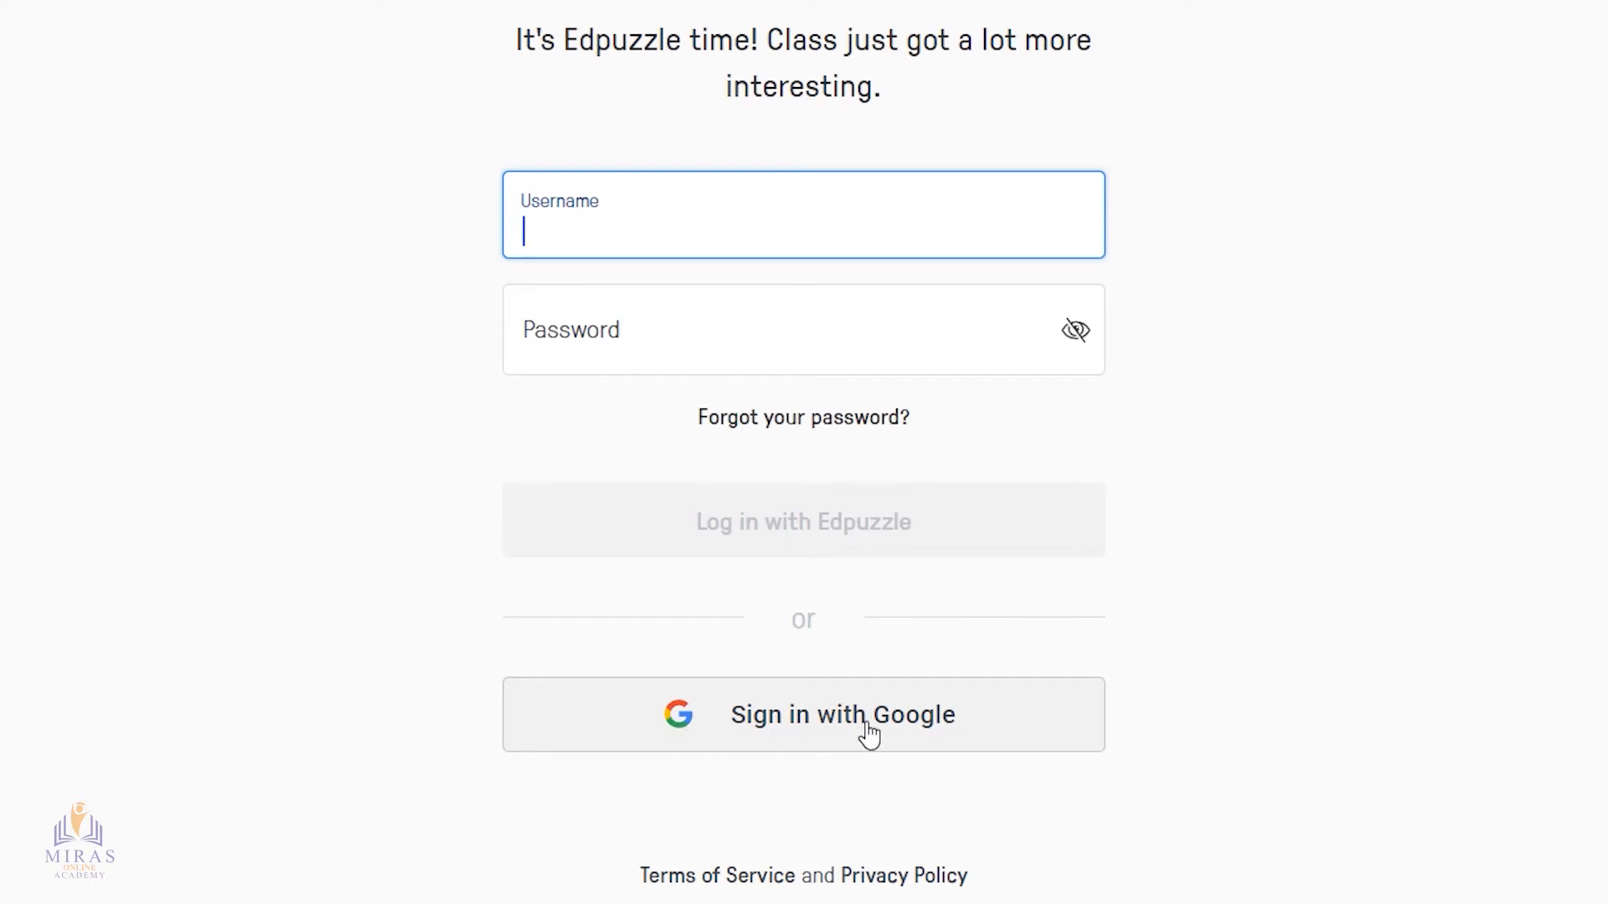
left_click(867, 729)
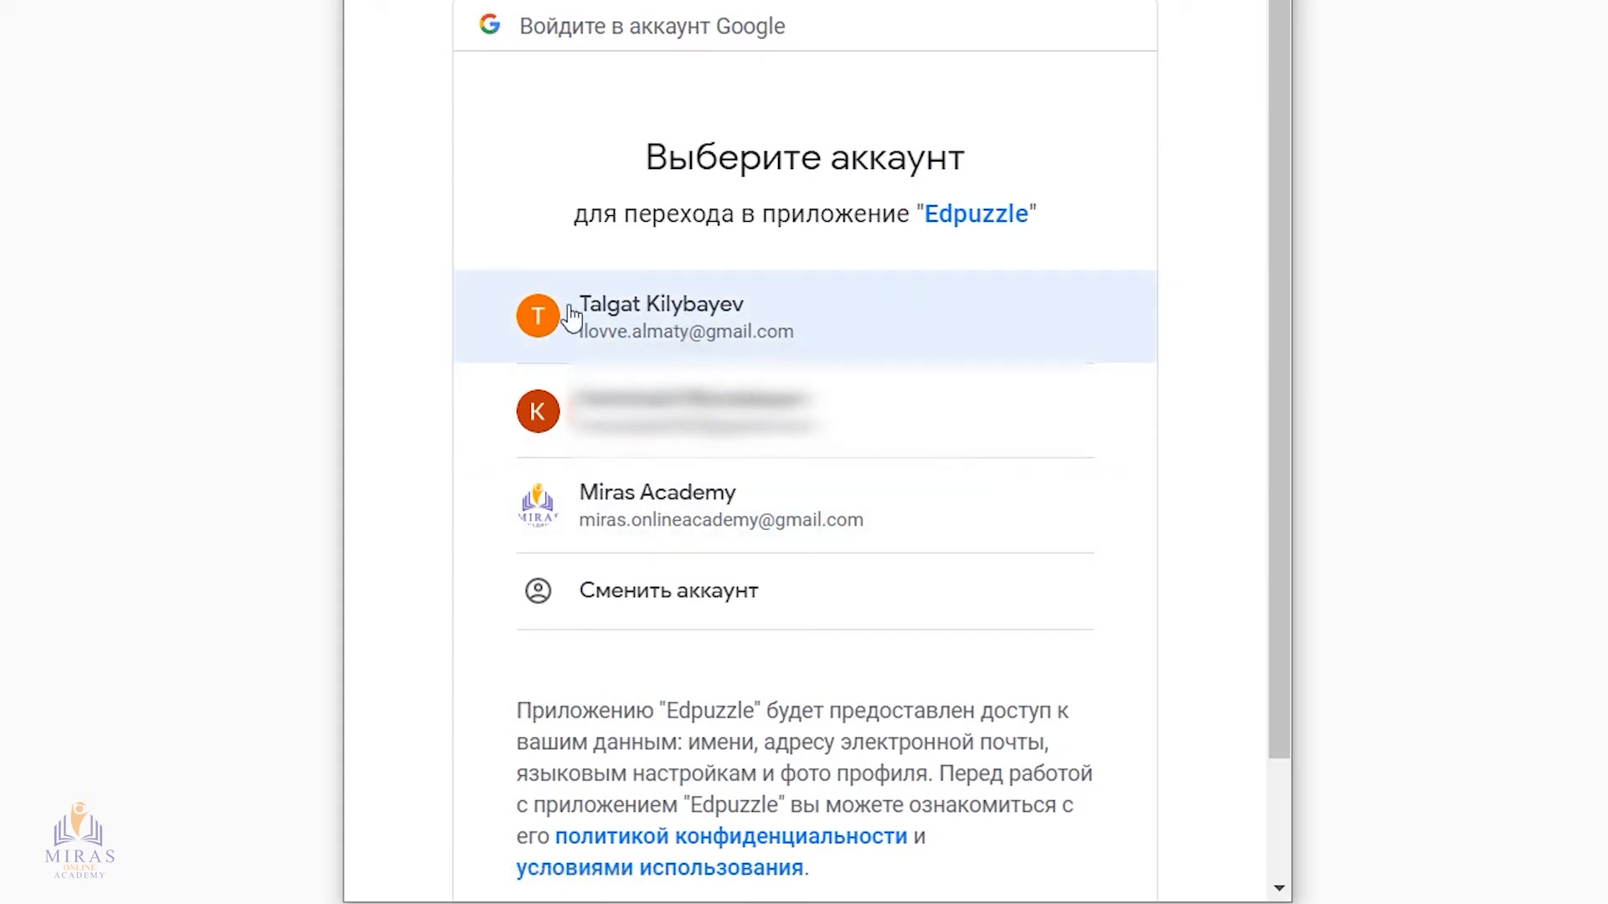
left_click(708, 320)
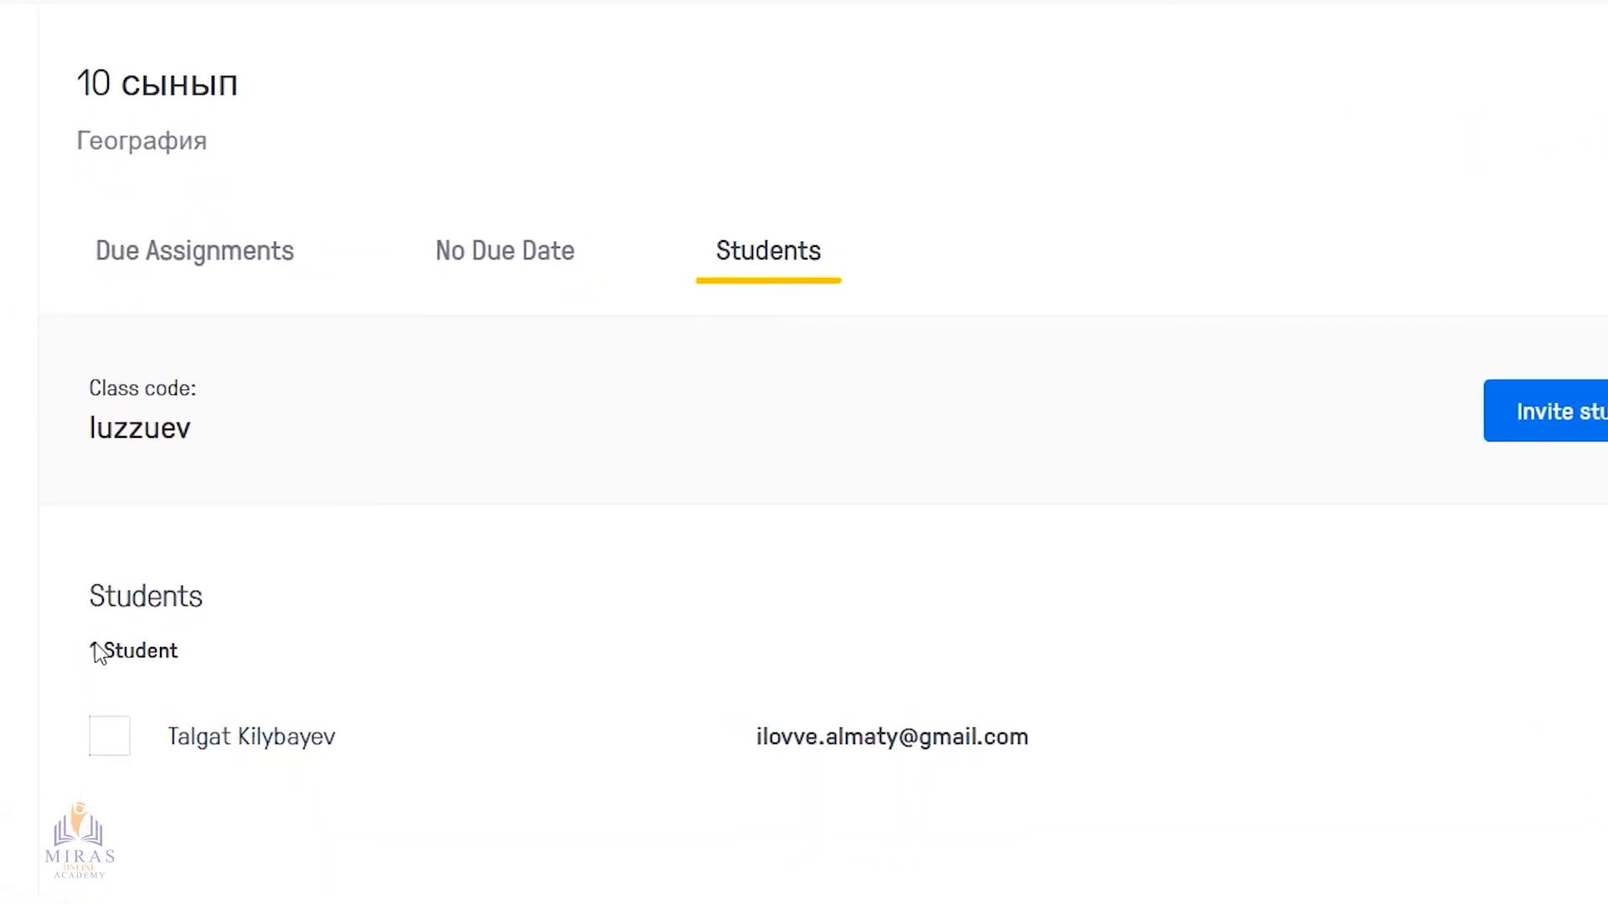
Try selecting and deselecting the student in the class list, and view the management options for this member
left_click(215, 700)
left_click(273, 752)
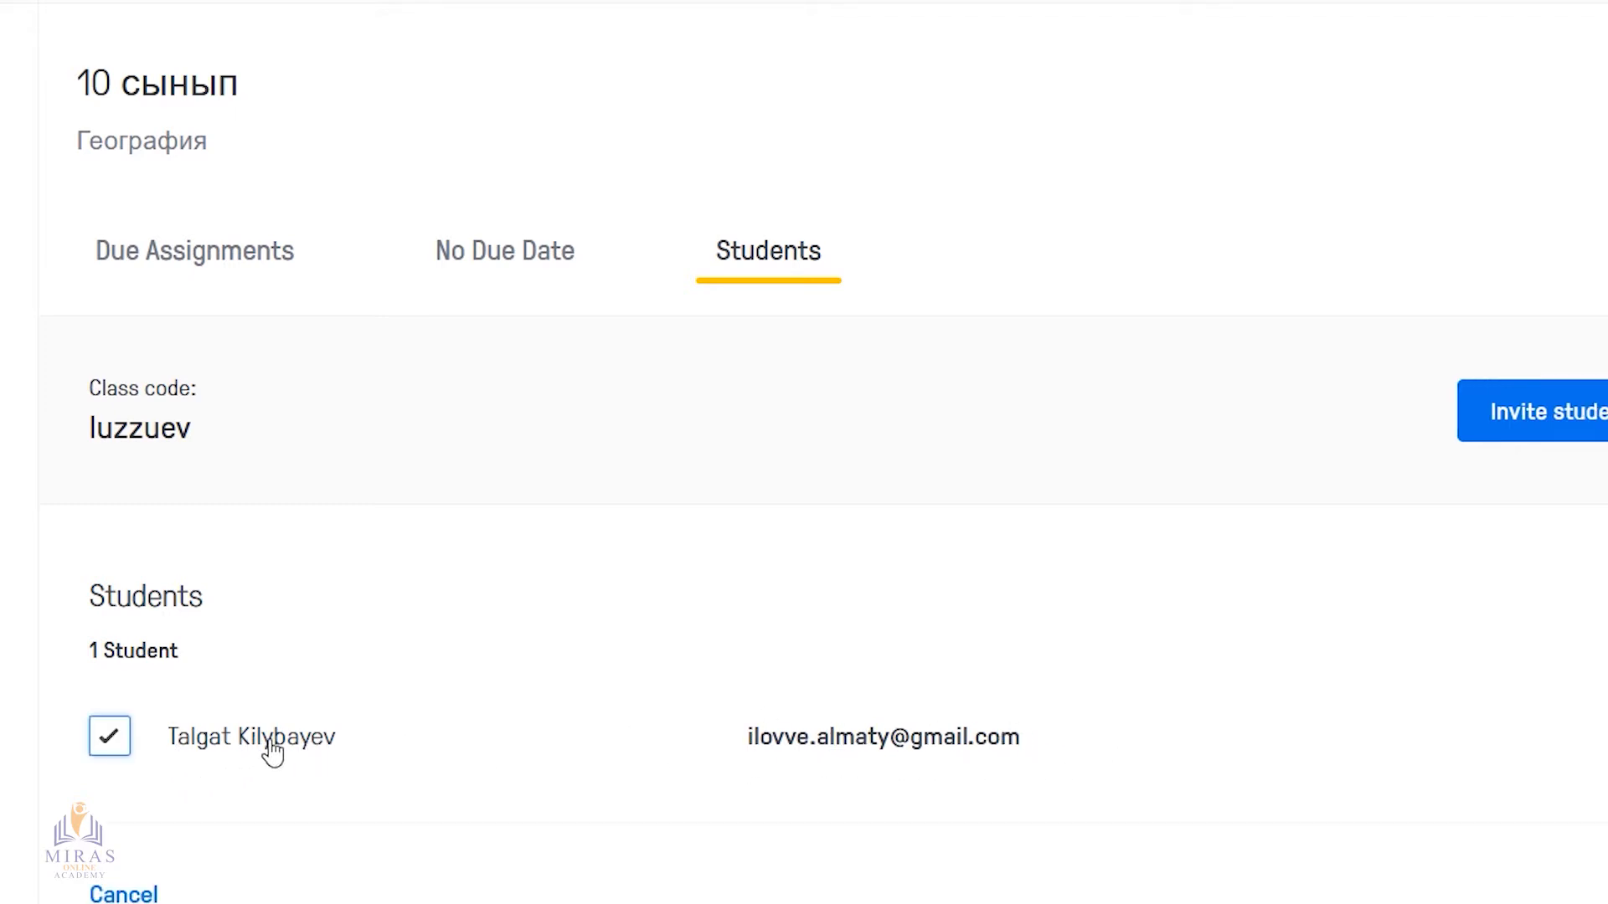
left_click(314, 737)
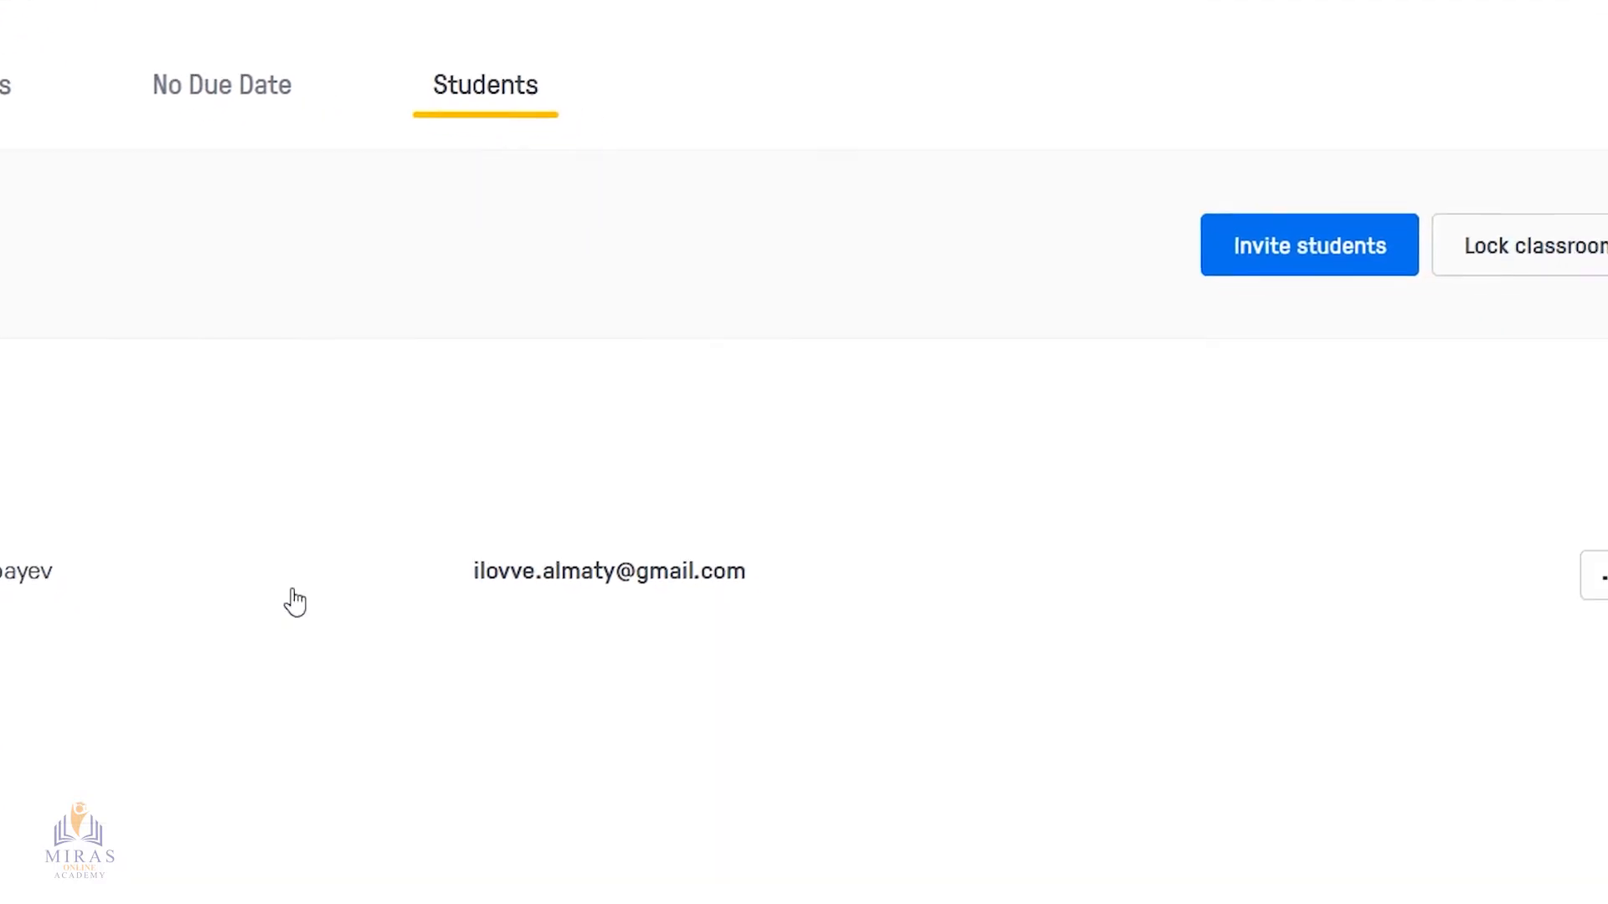
left_click(1512, 526)
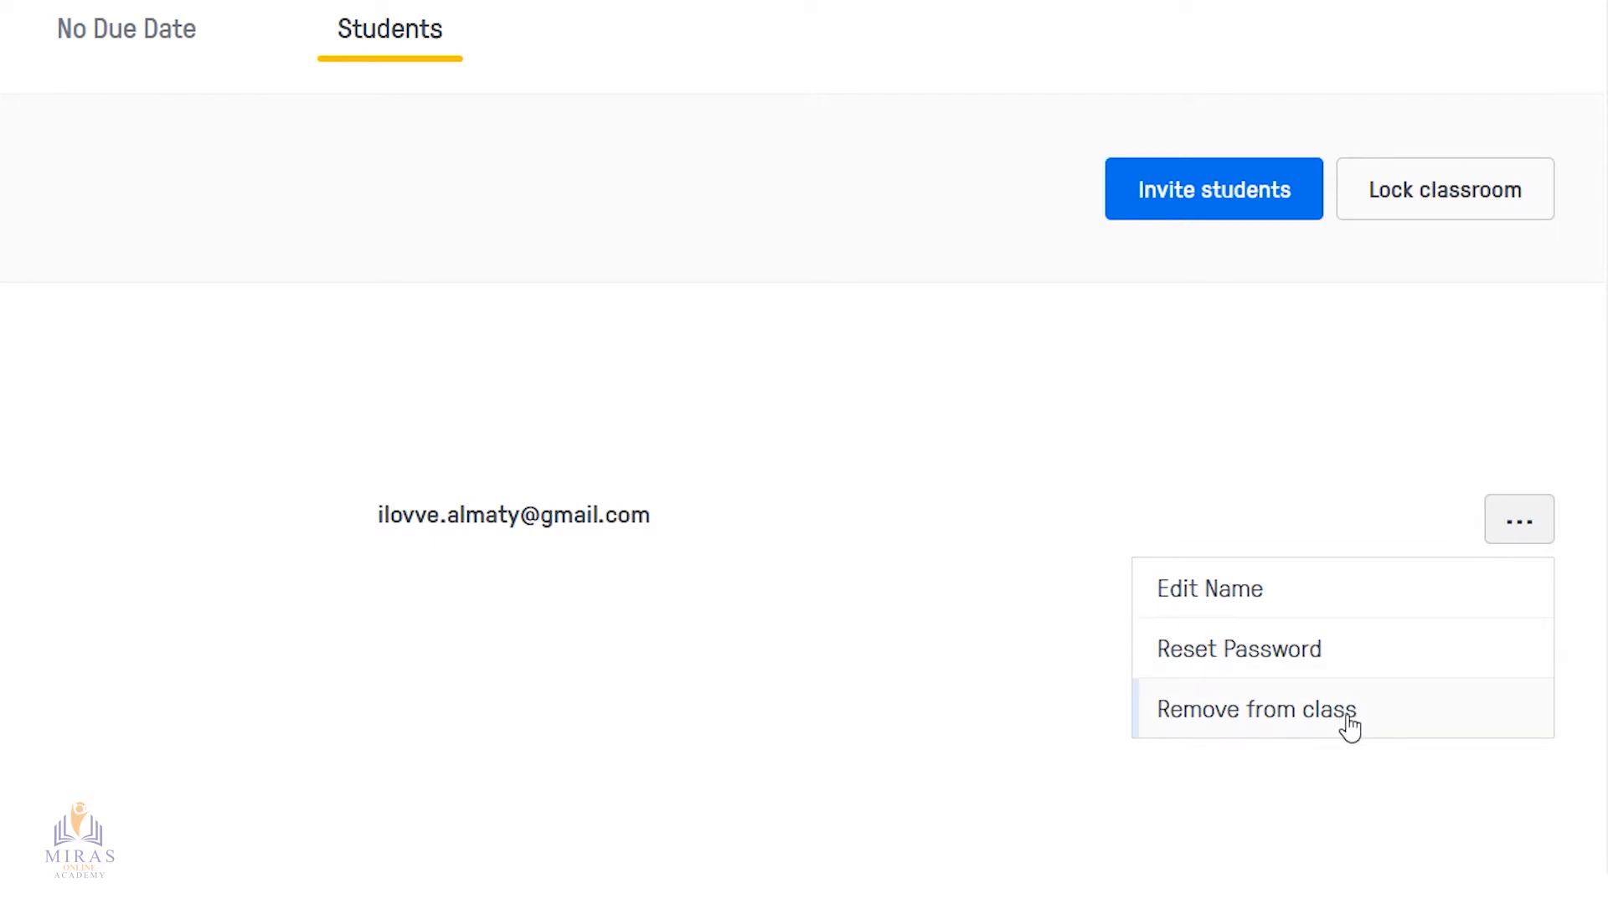
left_click(962, 648)
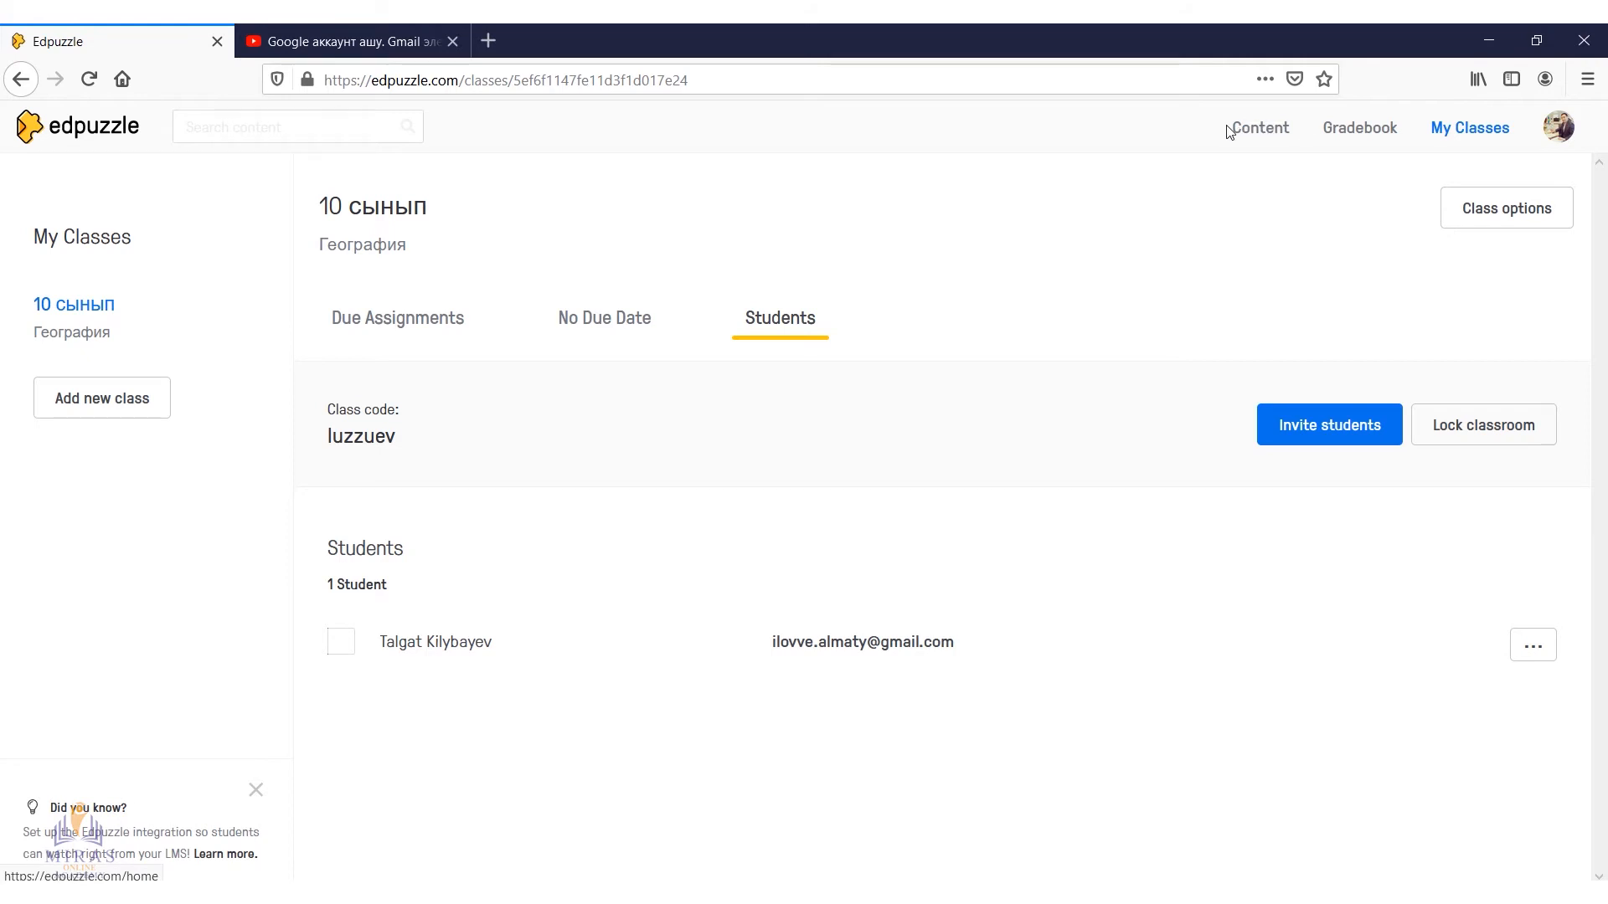
Browse the content library's popular channels Edpuzzle, YouTube, Khan Academy, National Geographic and TED Talks
left_click(1264, 128)
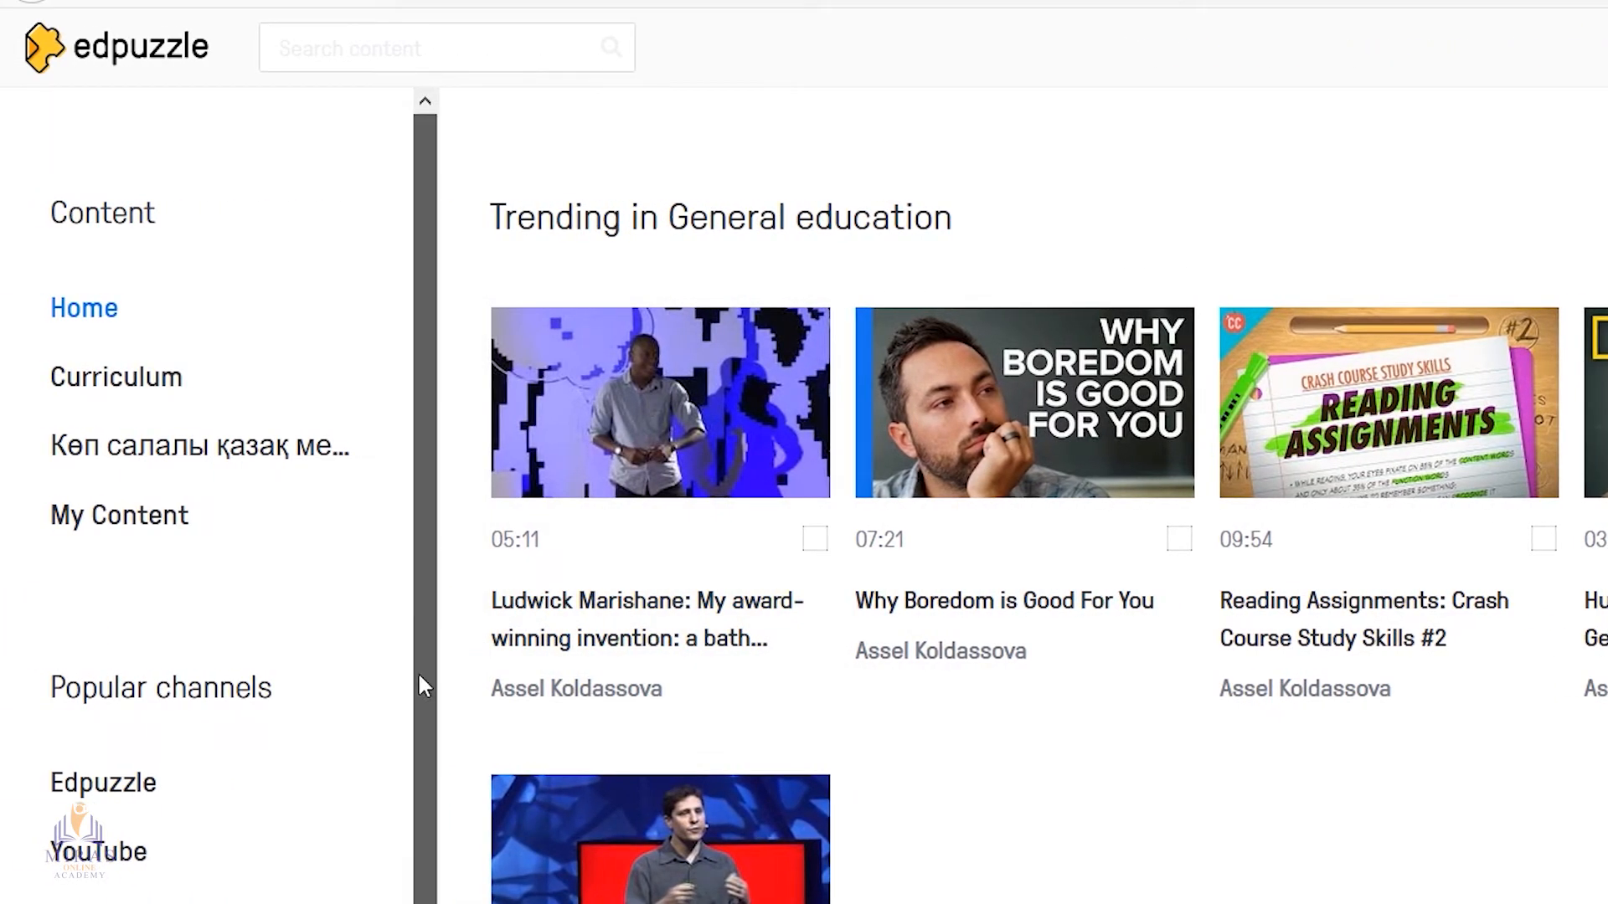
scroll(416, 681, "down", 2)
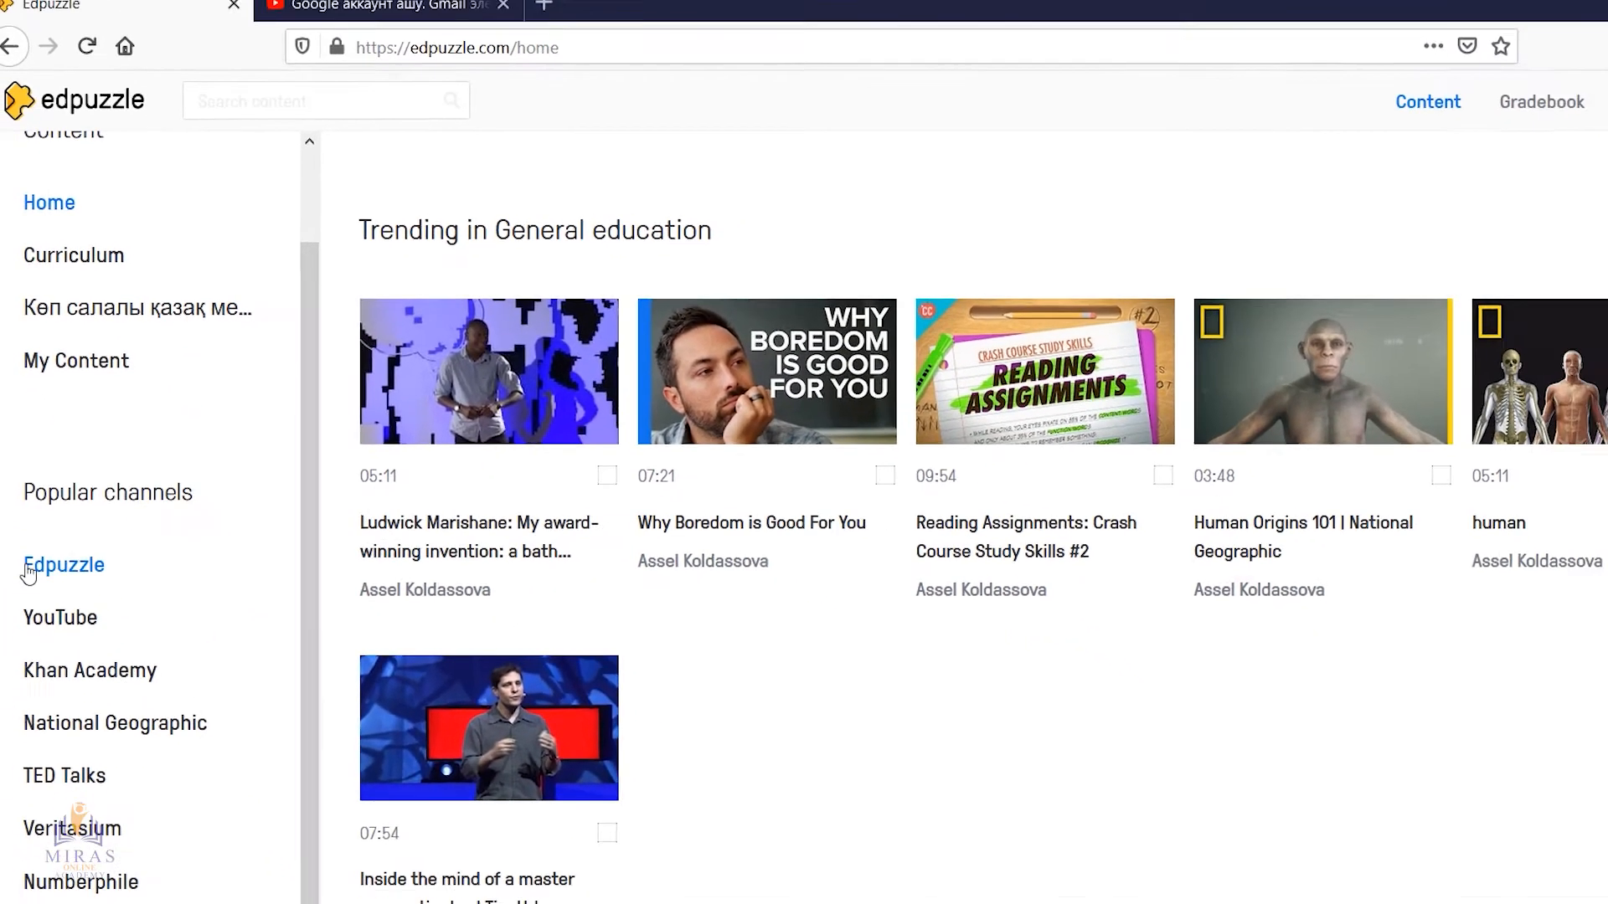
left_click(80, 540)
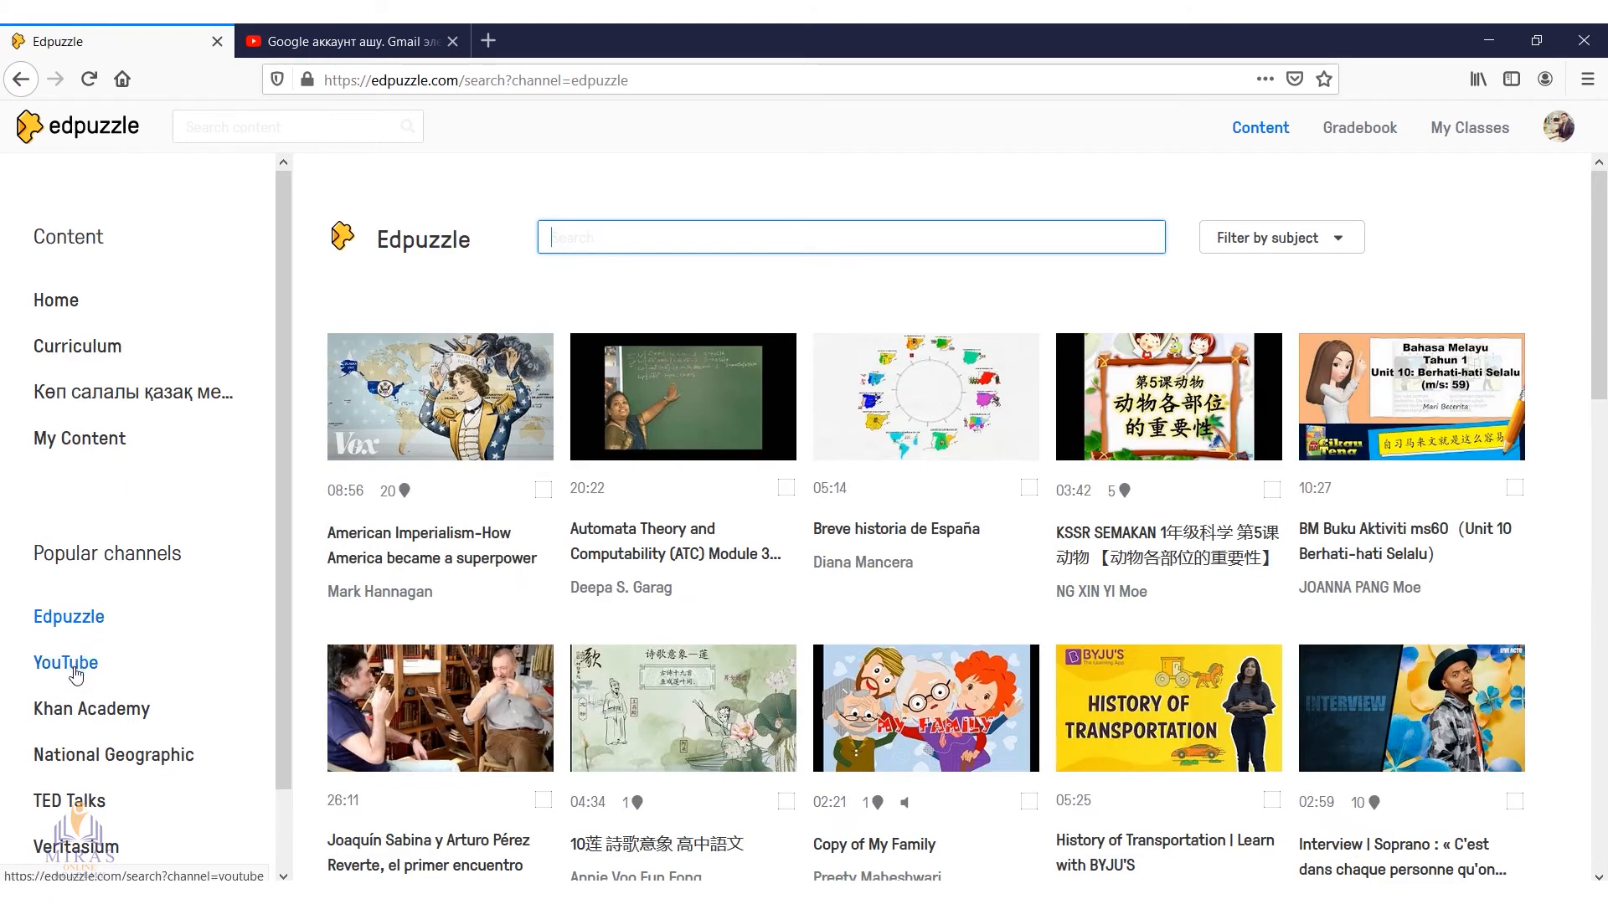
left_click(62, 665)
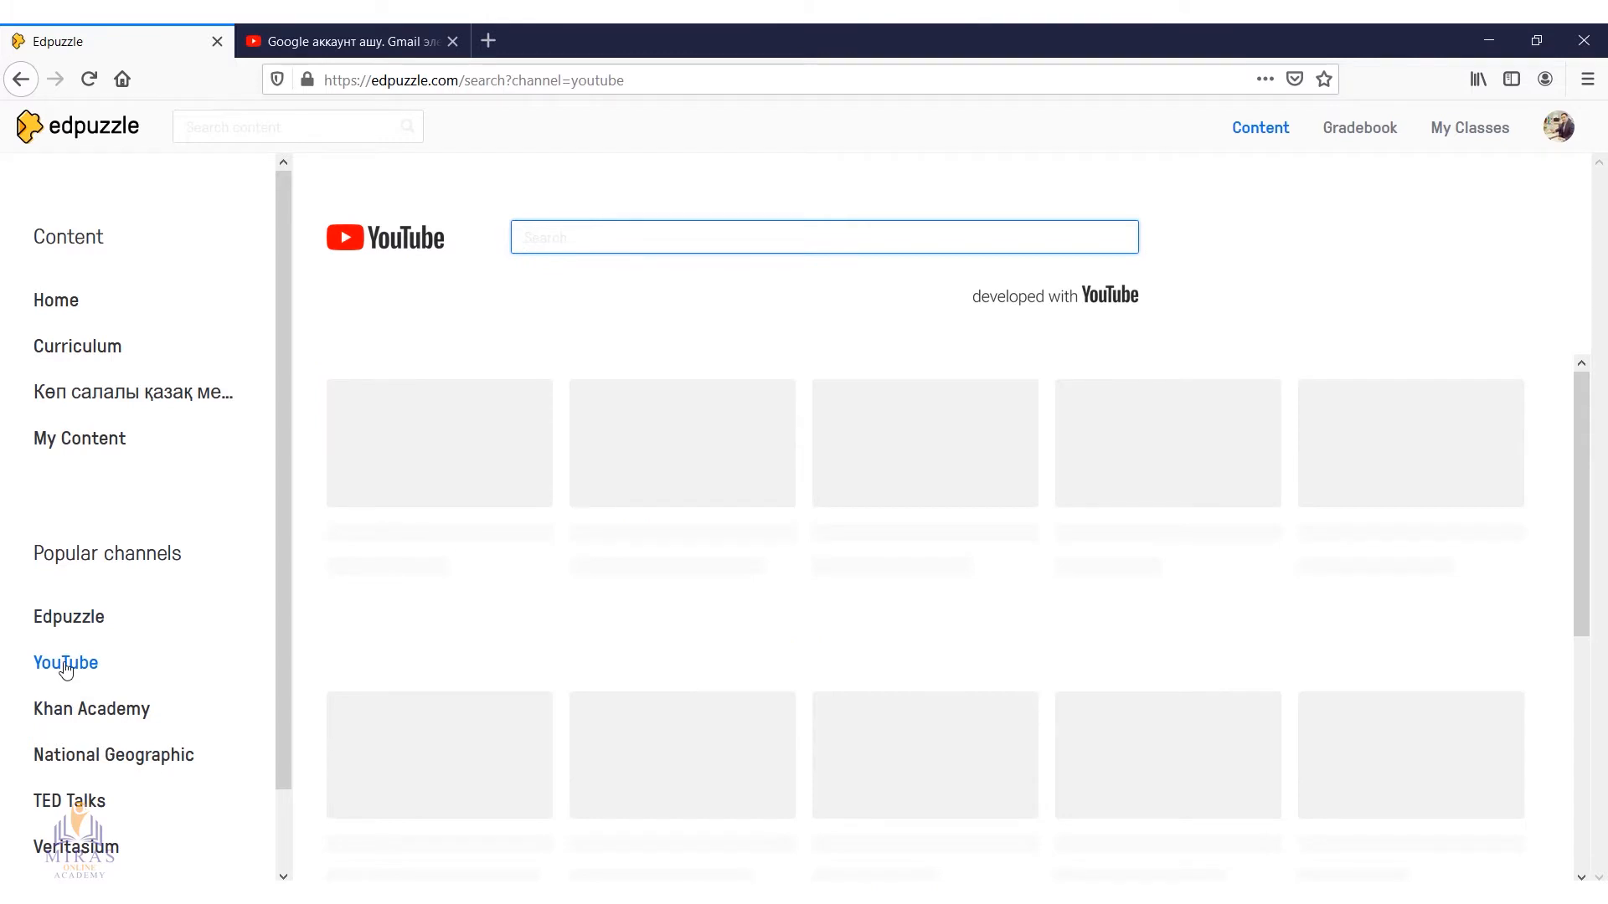
scroll(84, 653, "down", 1)
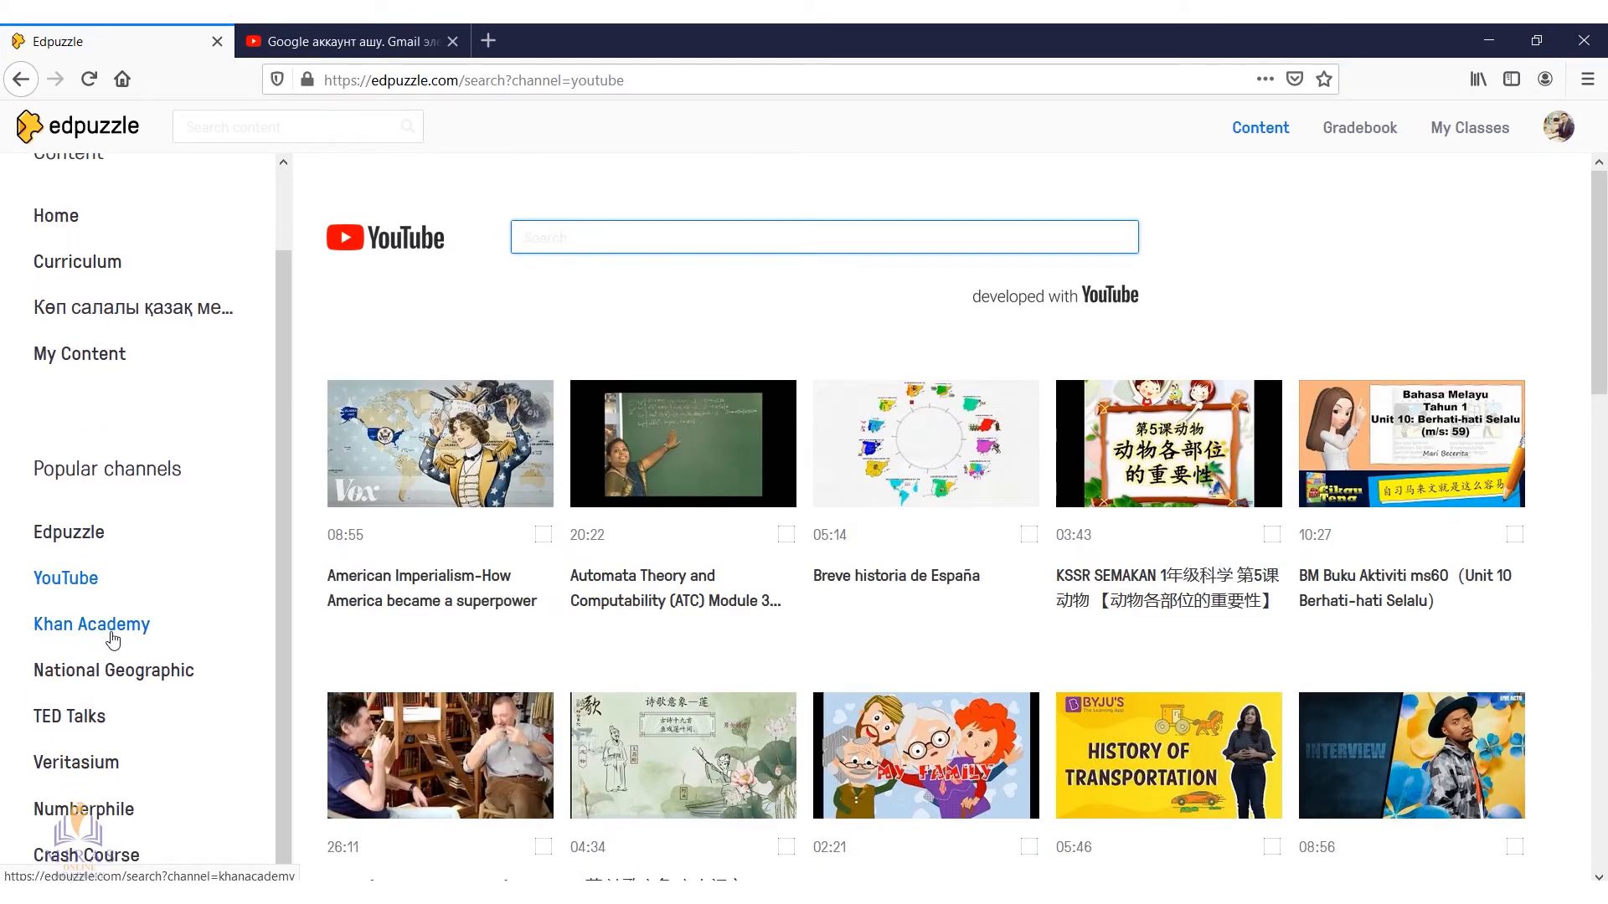
left_click(113, 641)
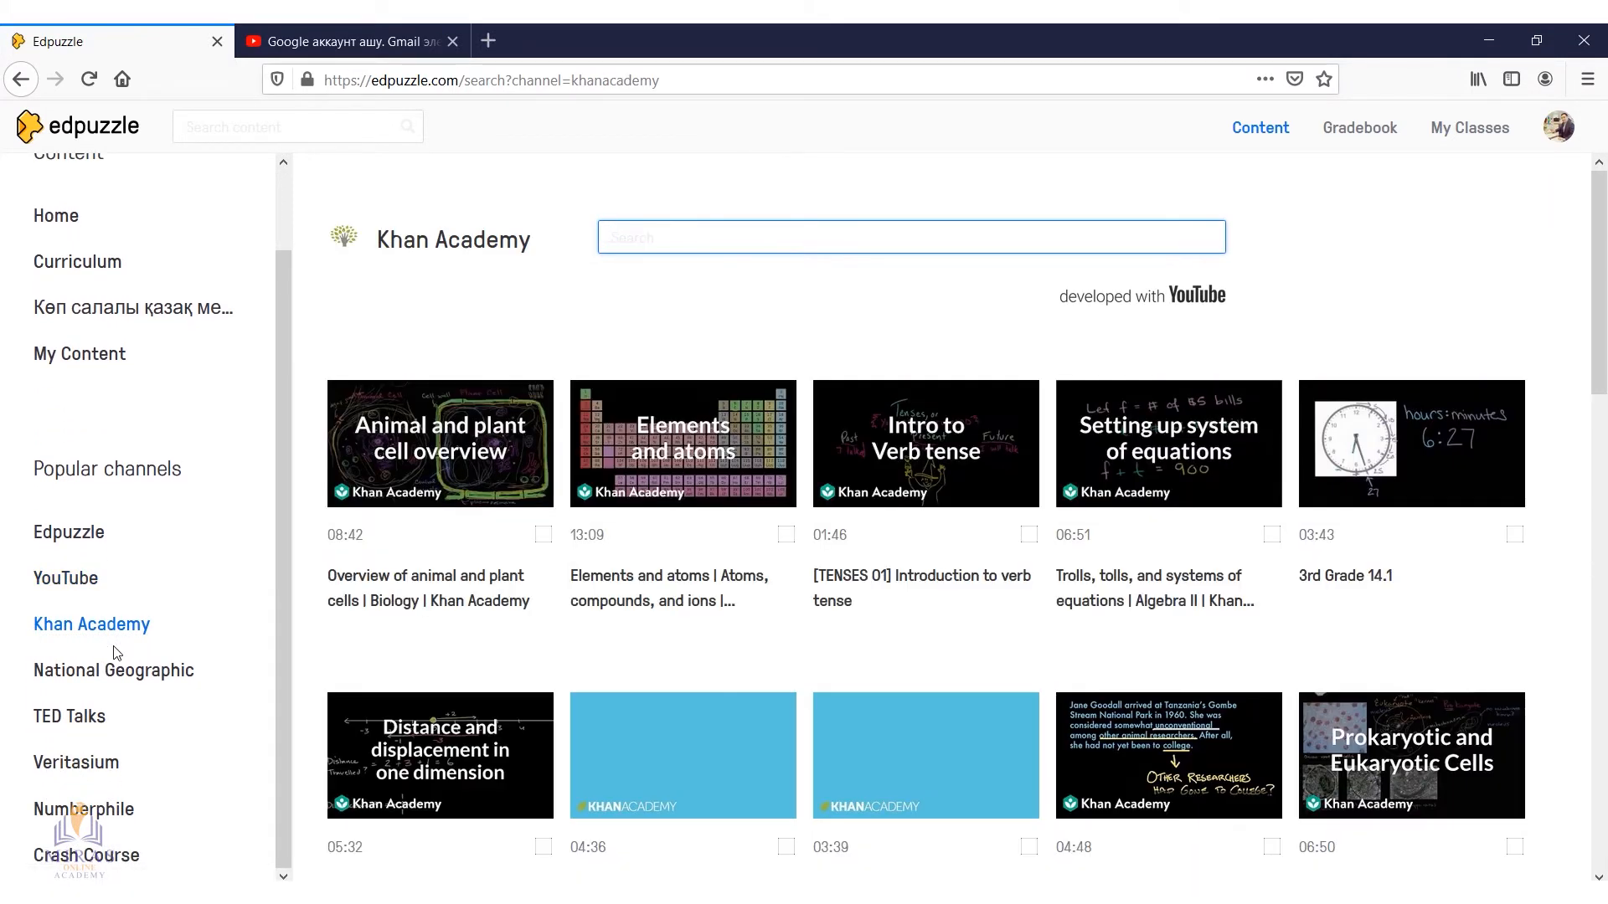
left_click(149, 684)
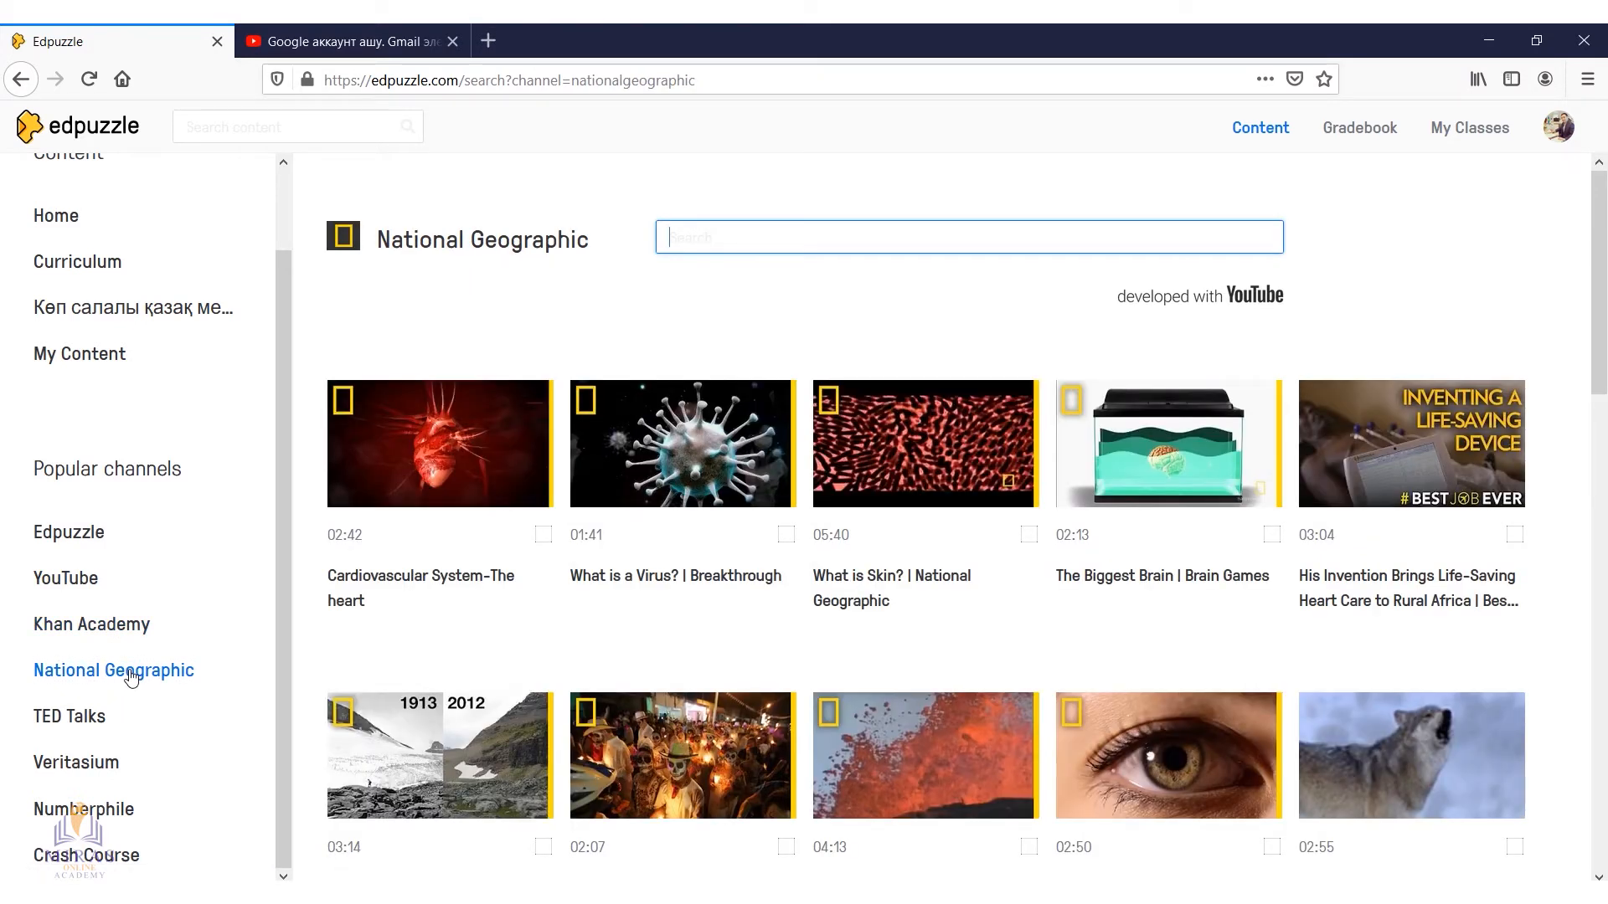
left_click(79, 720)
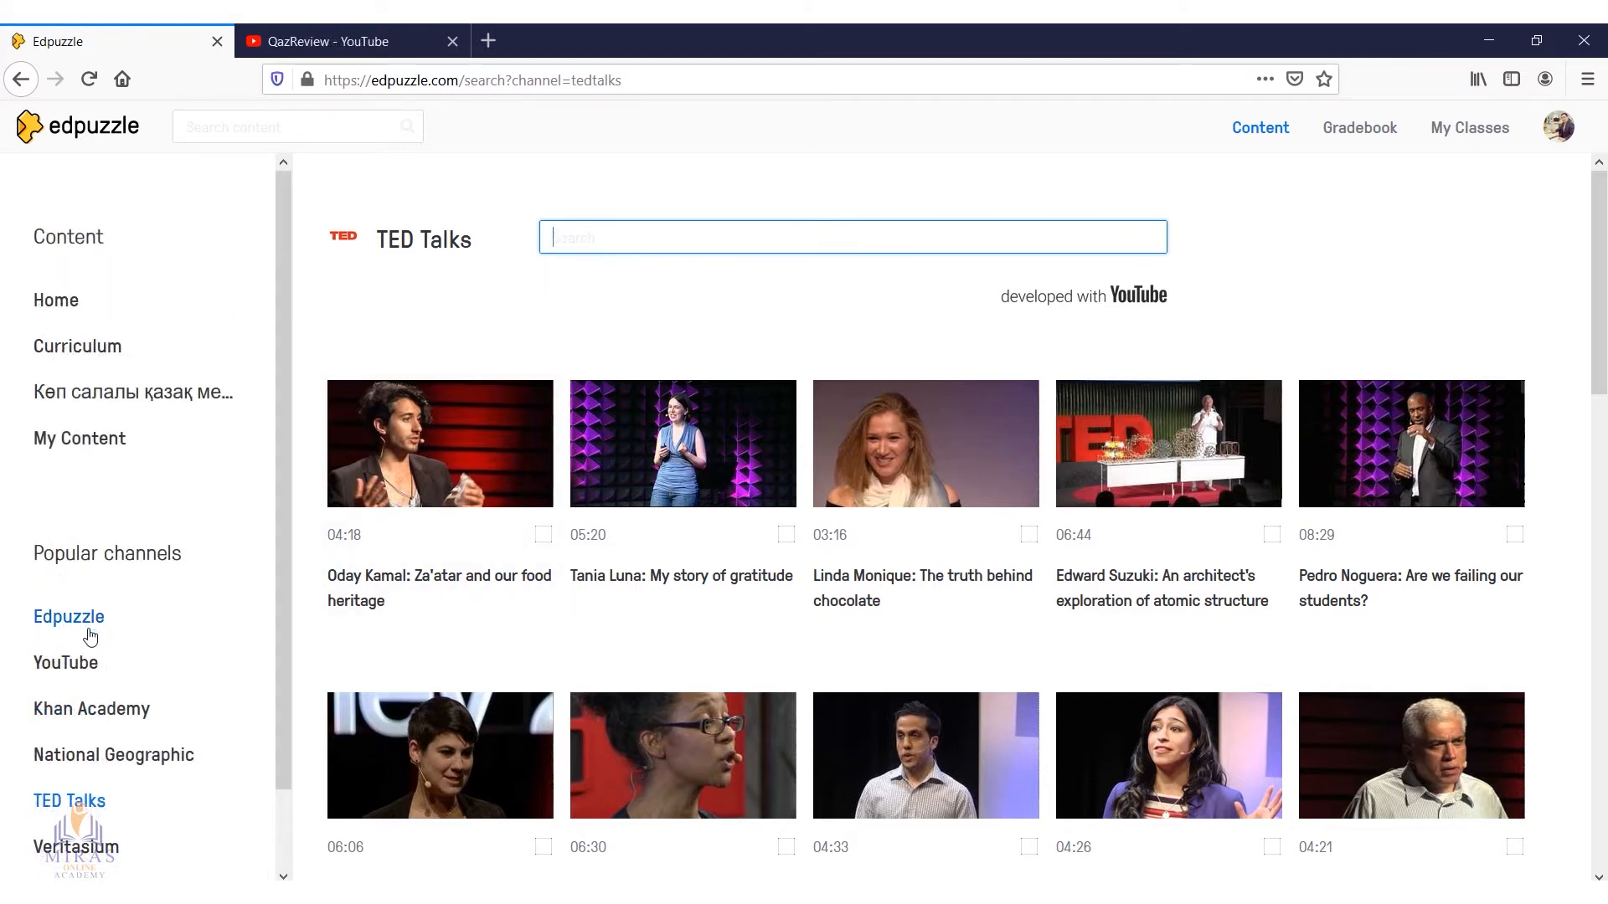
Open Edpuzzle's YouTube channel search, and copy the link of the Asus VivoBook 14 video from the QazReview channel on YouTube
left_click(72, 675)
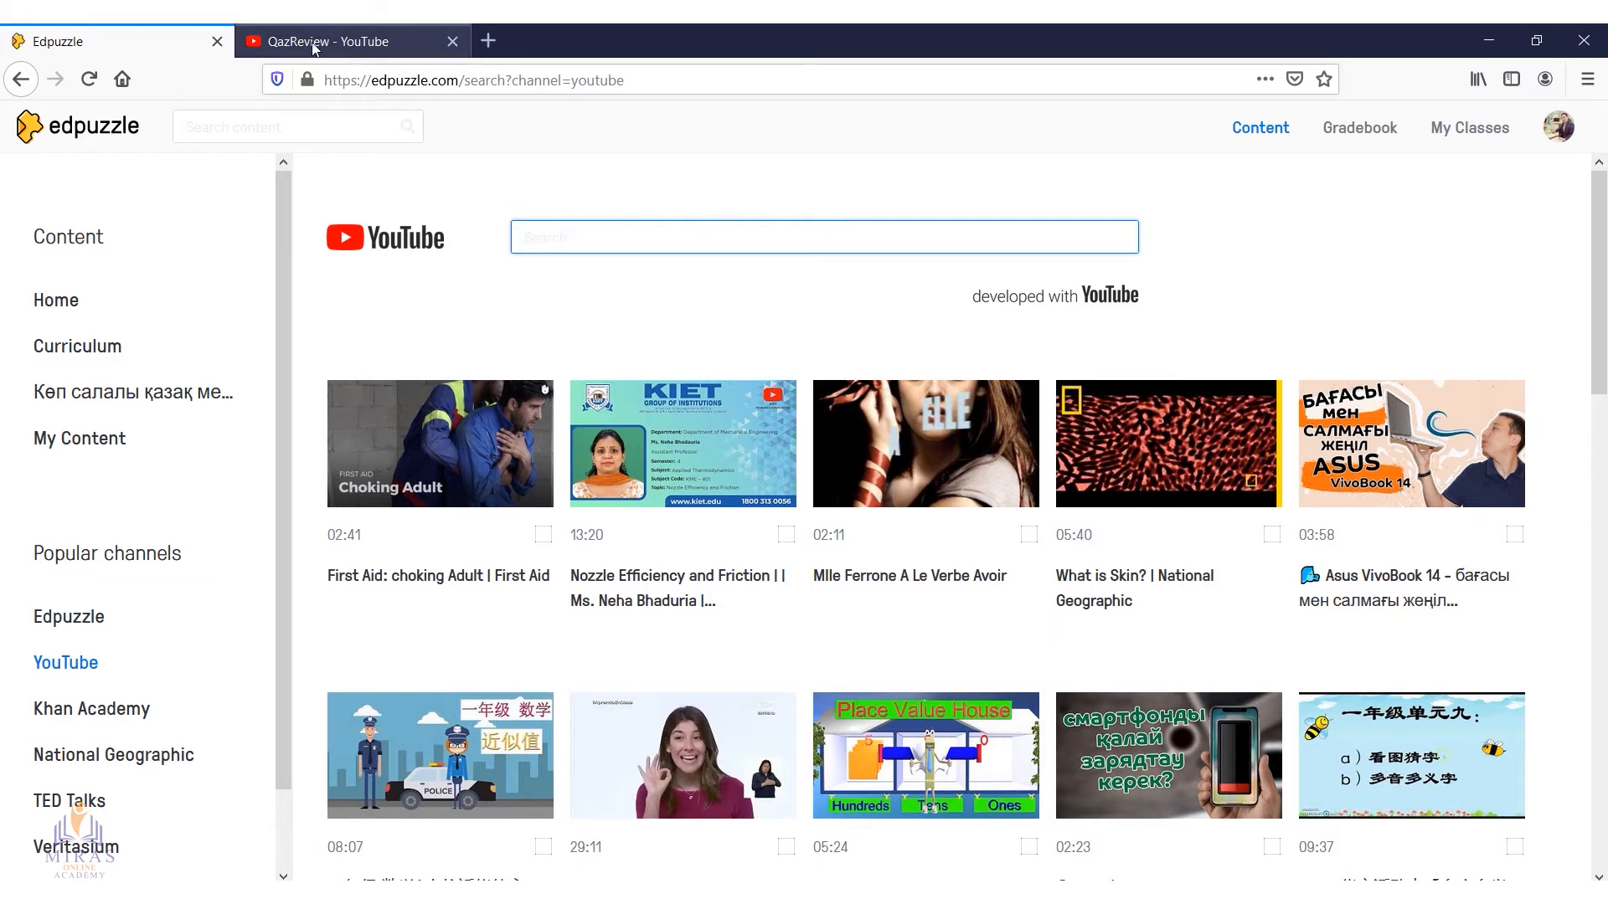
left_click(356, 47)
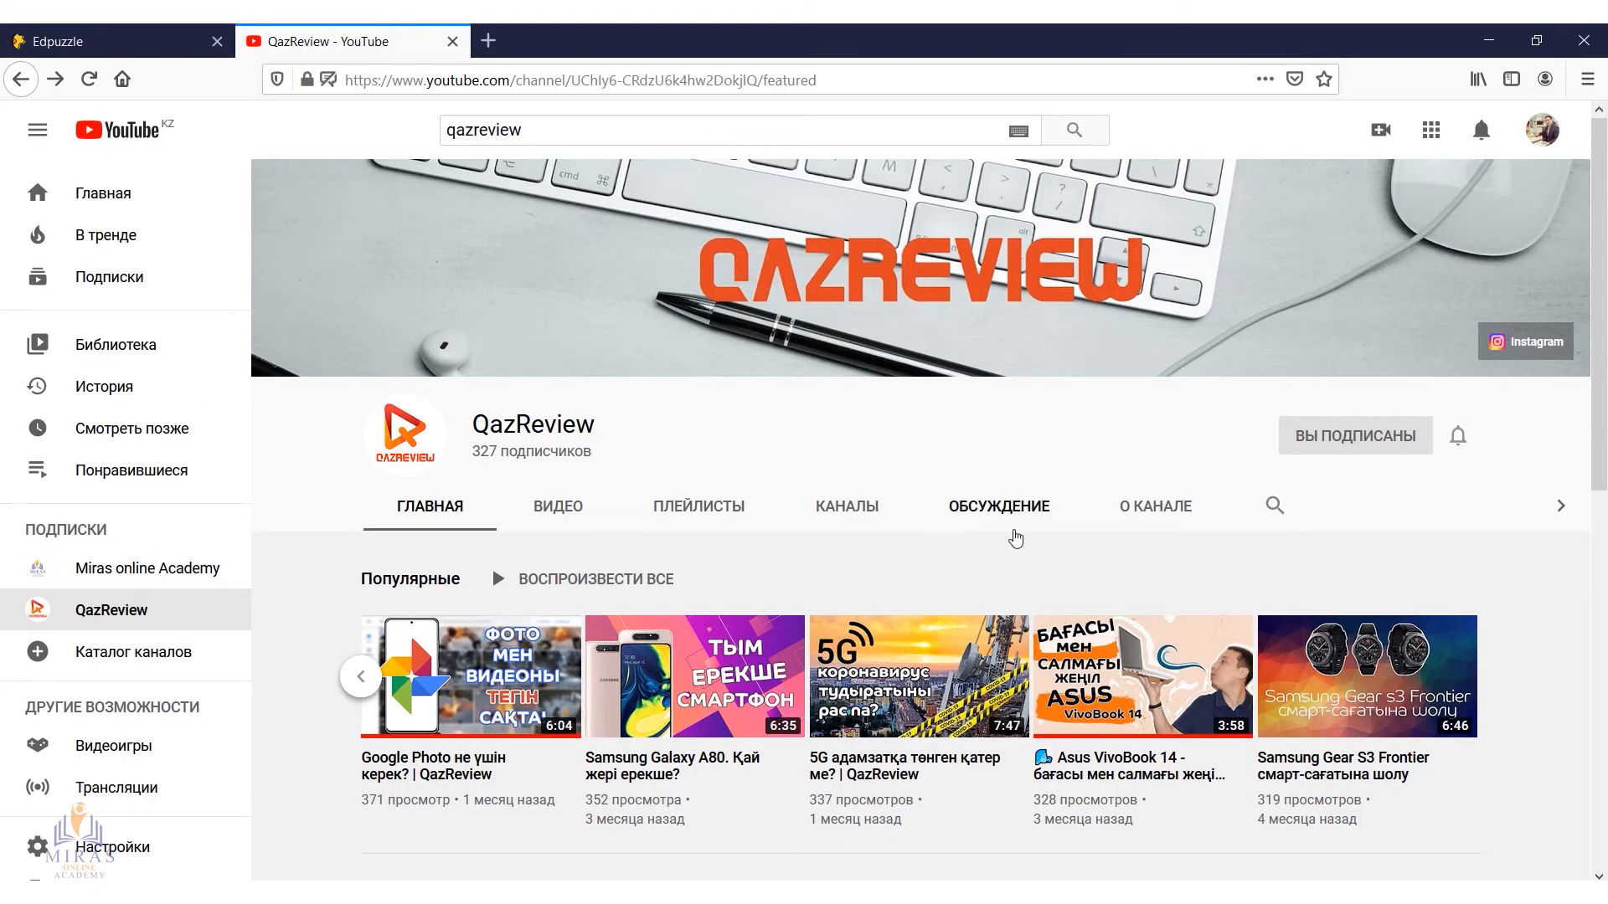
scroll(1016, 531, "down", 4)
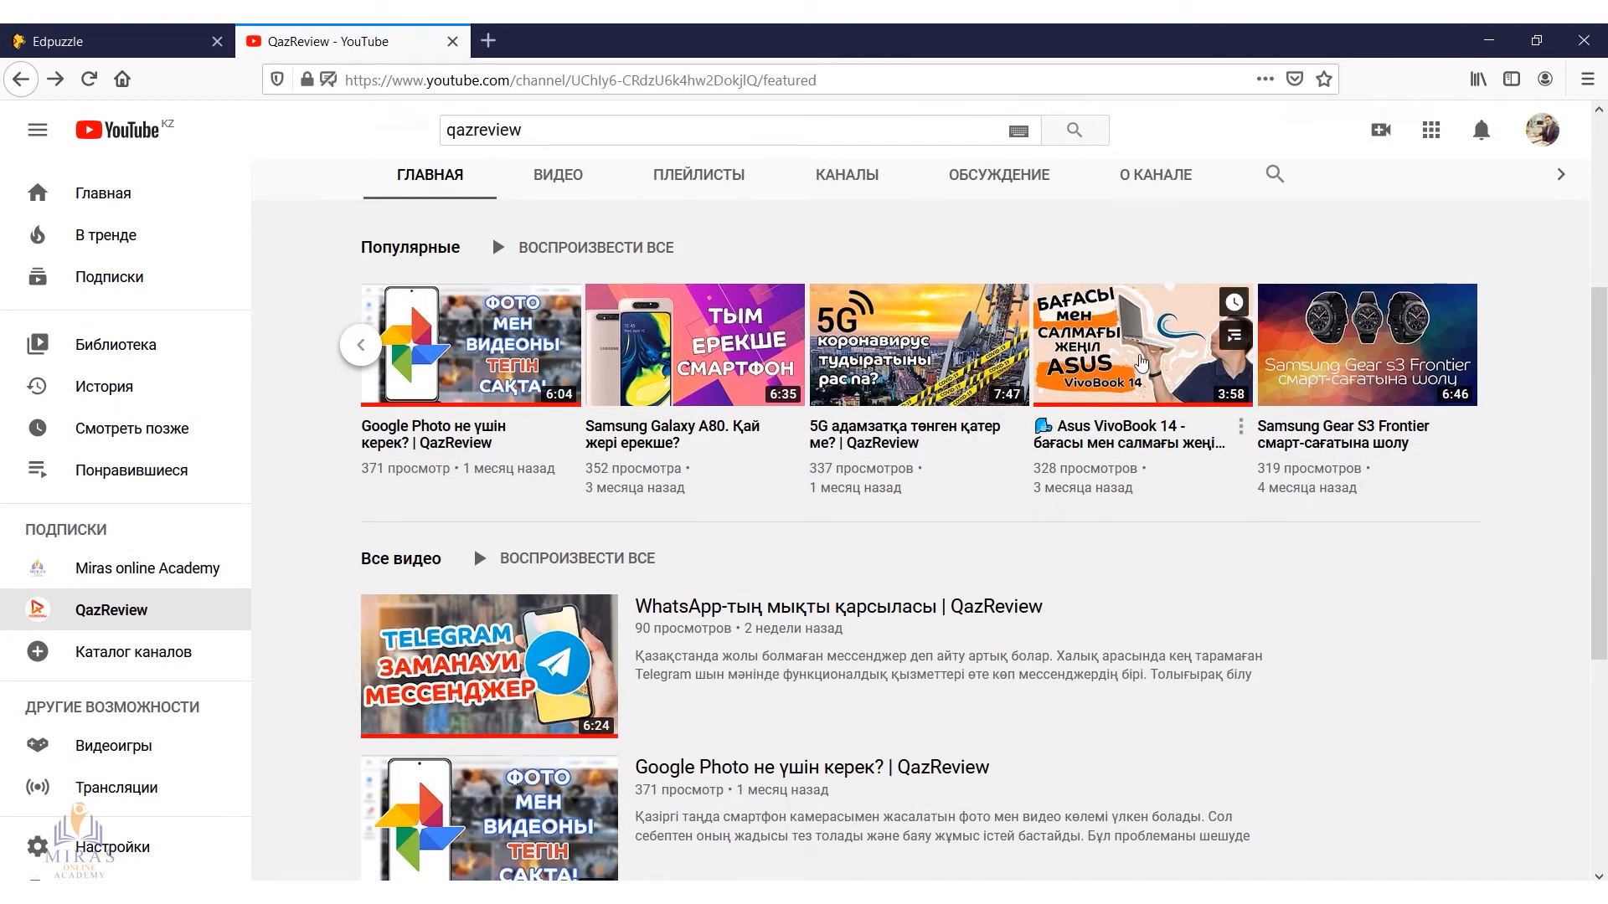
left_click(1143, 361)
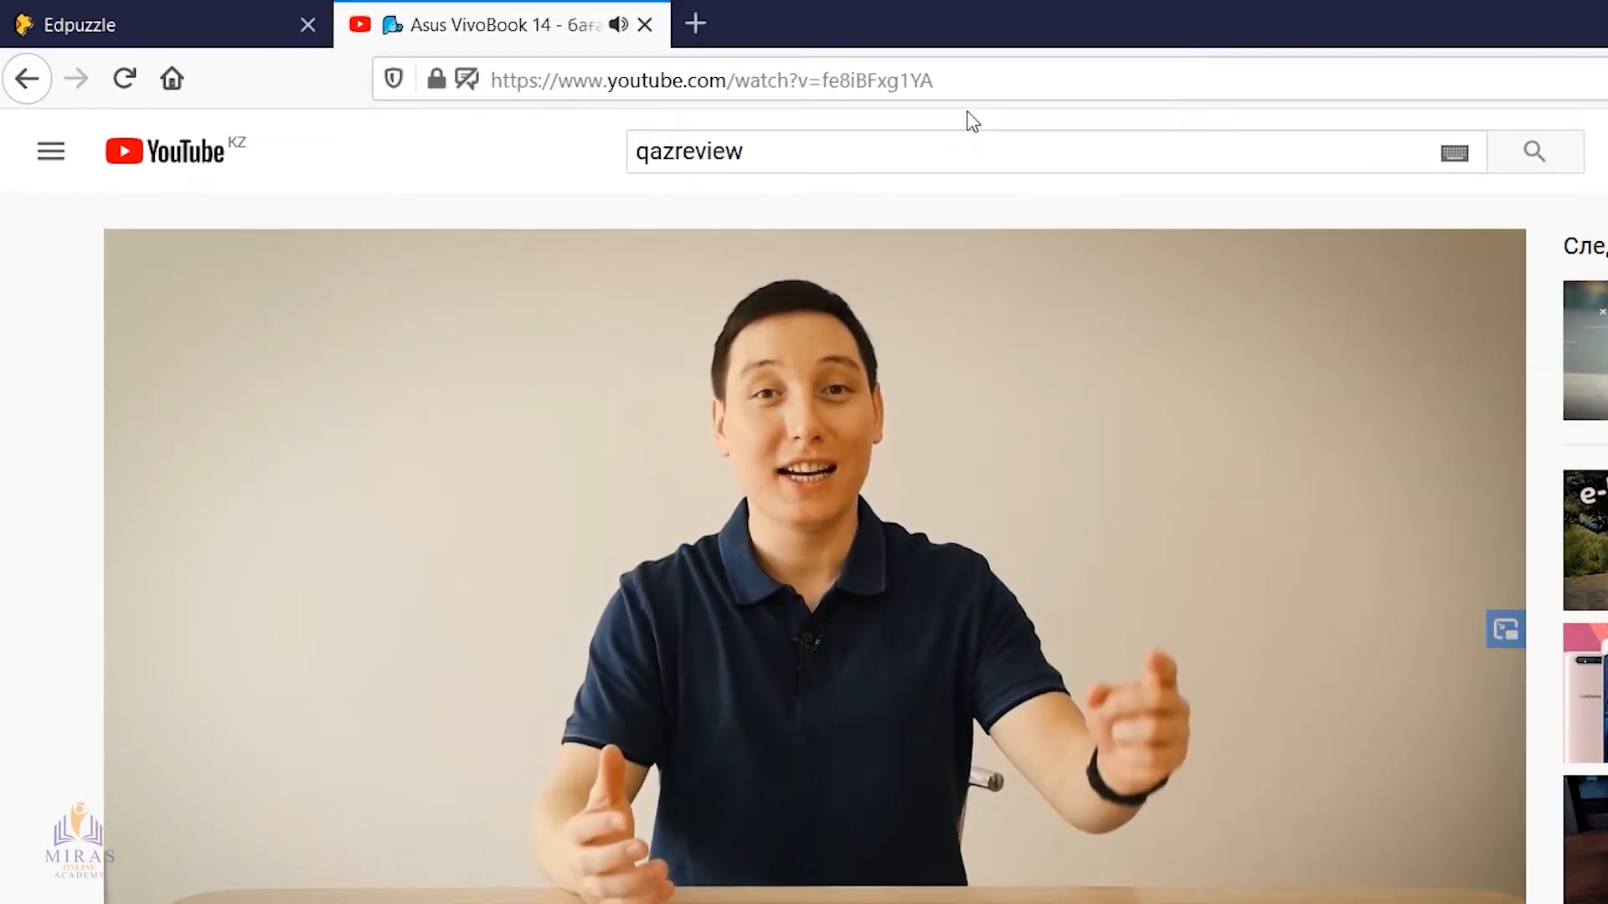
left_click(788, 78)
key("ctrl+c")
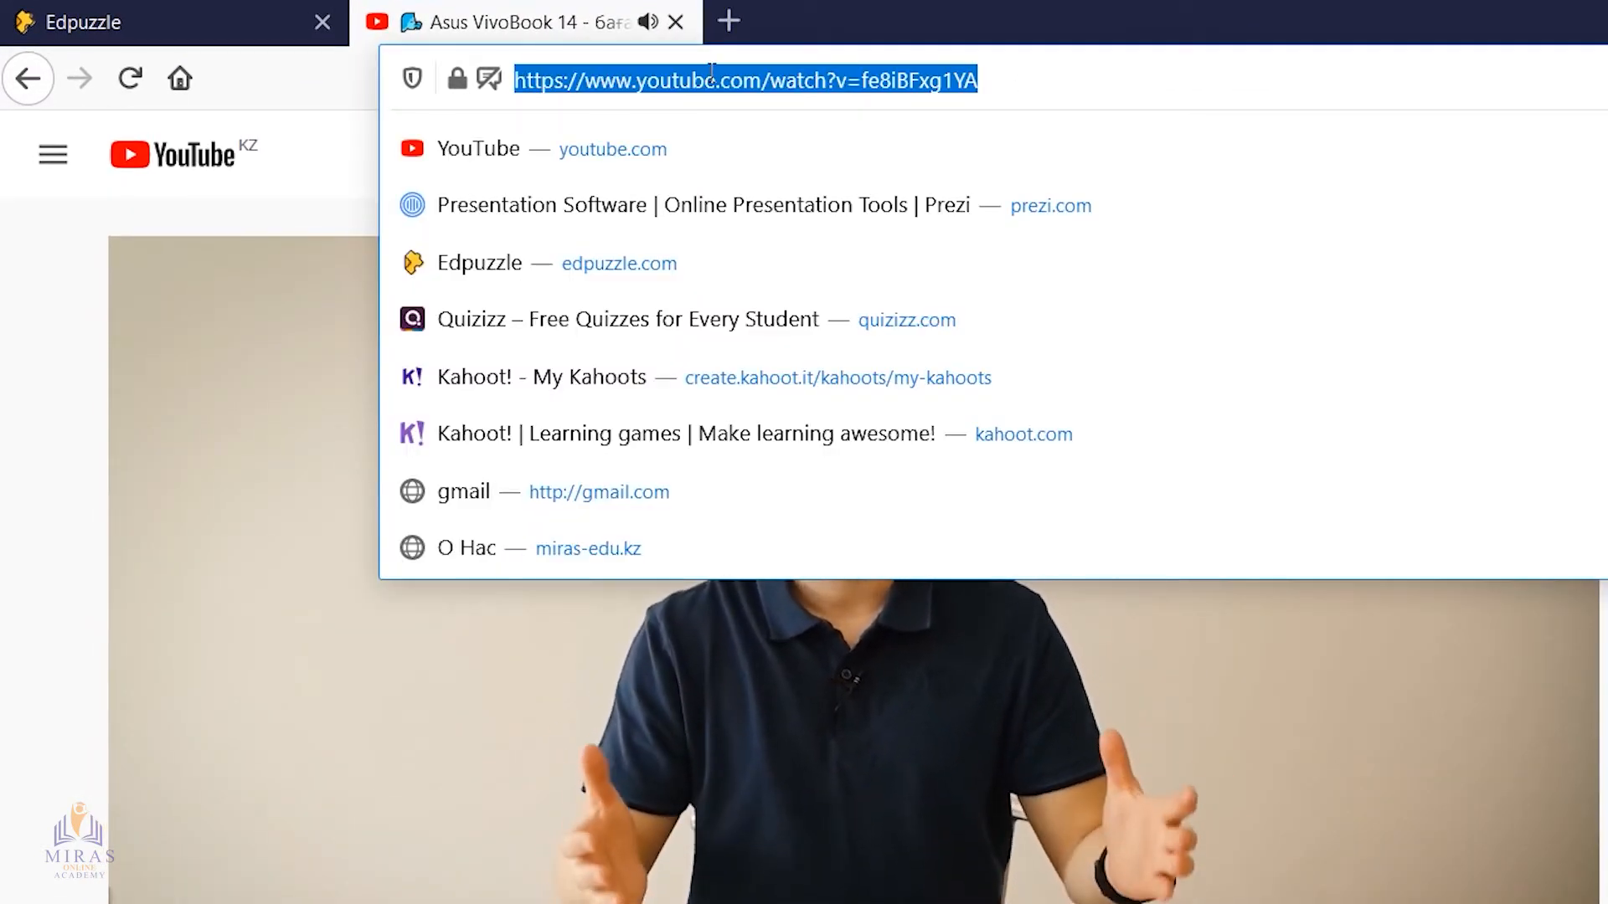
right_click(712, 81)
left_click(831, 163)
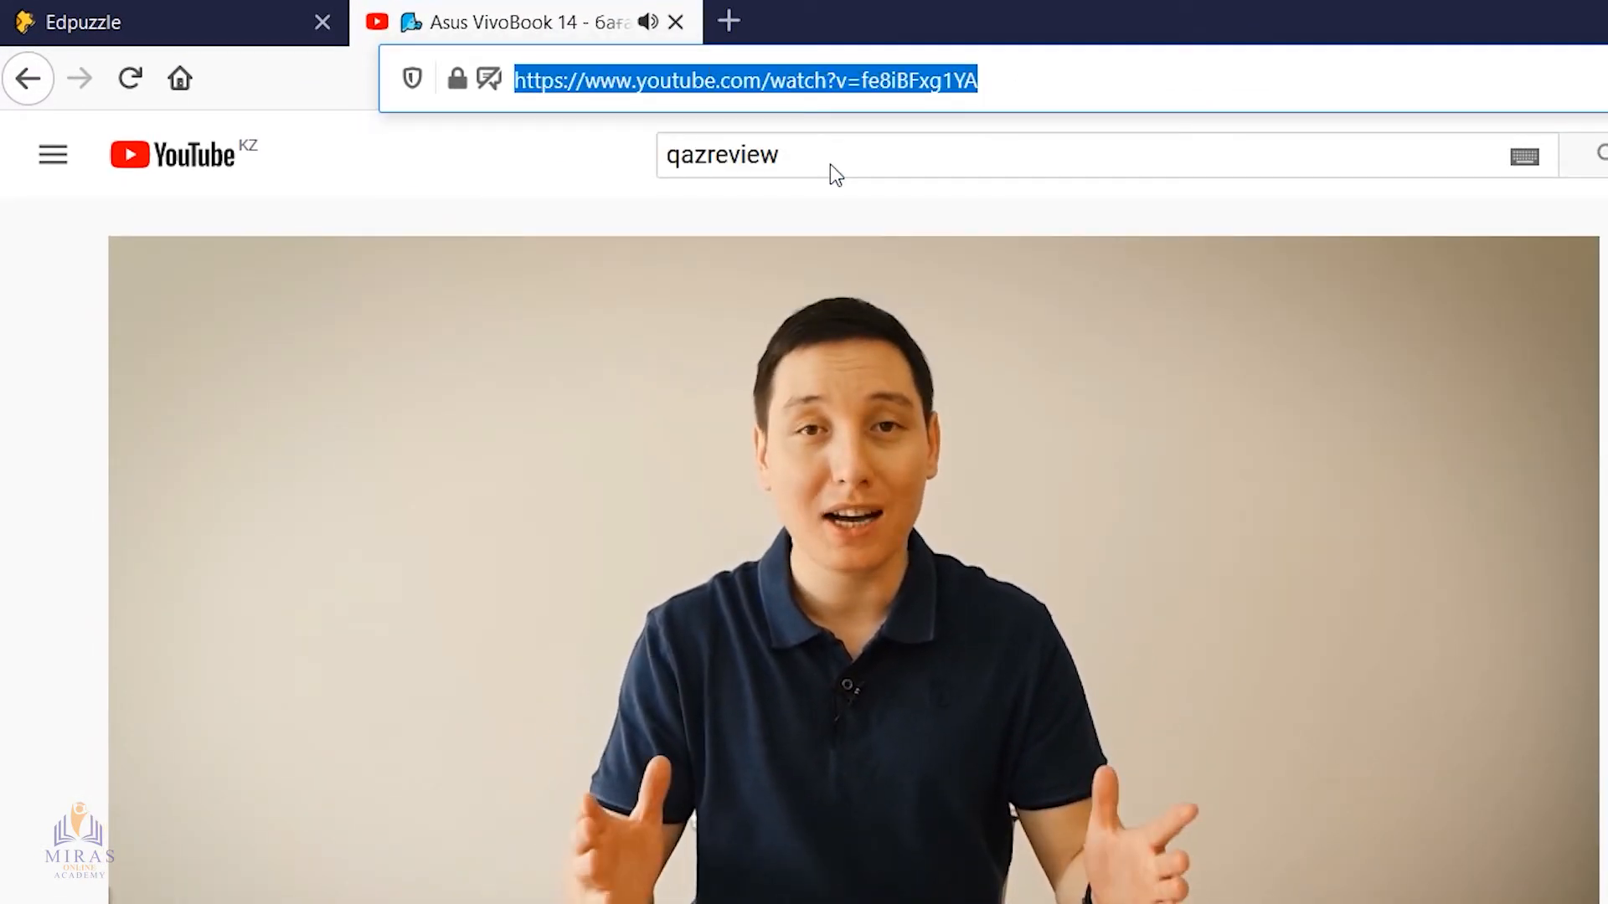
left_click(490, 689)
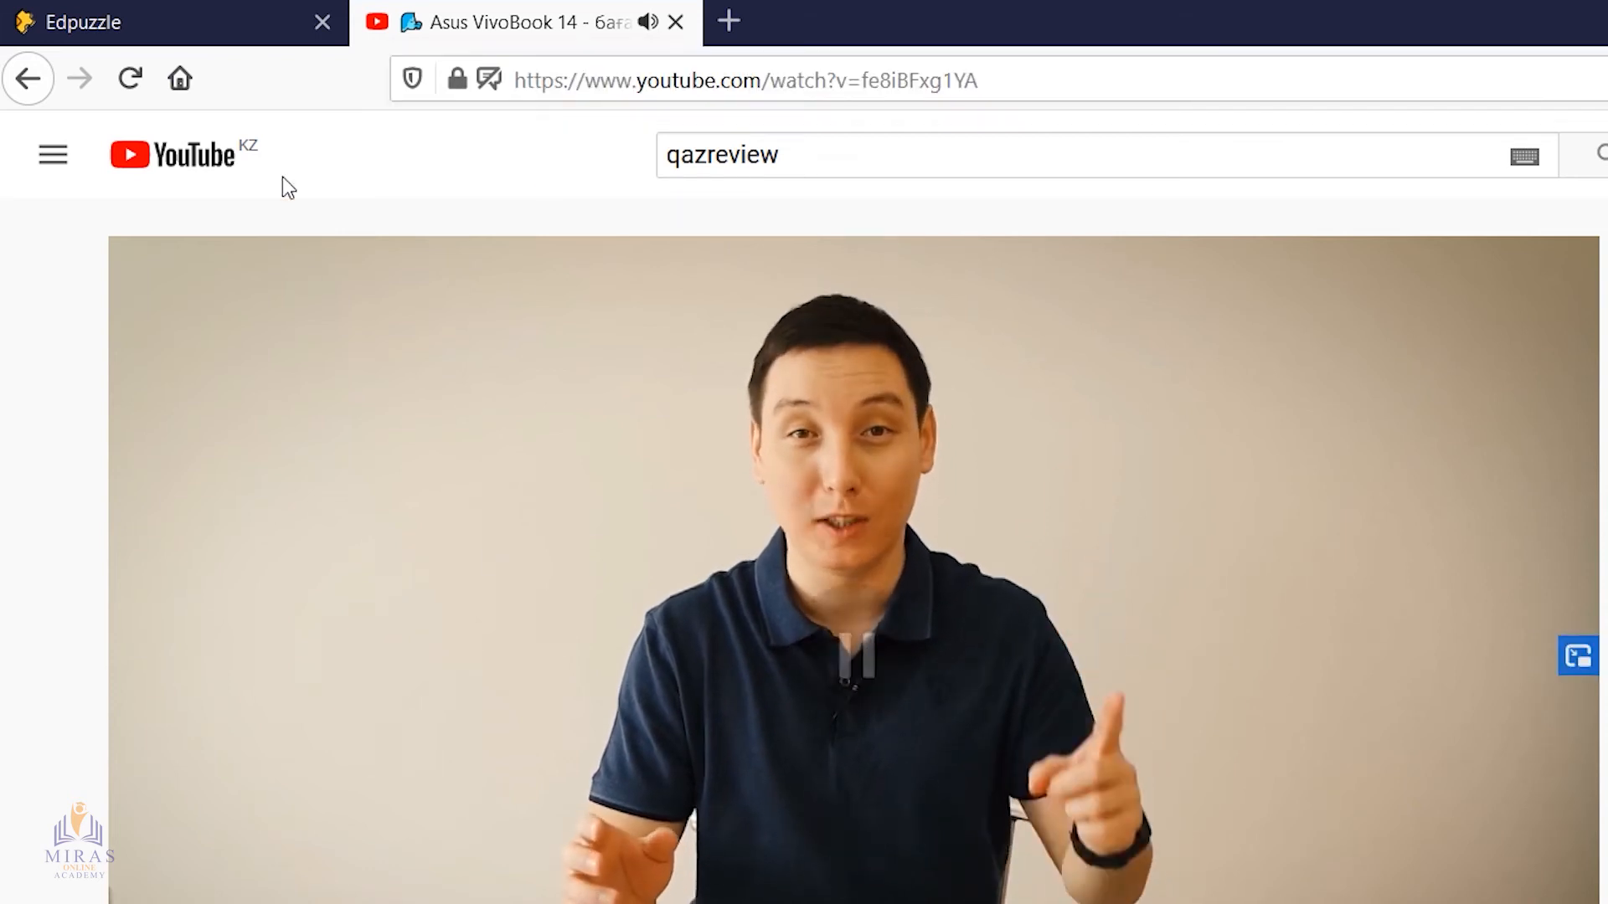
Return to Edpuzzle, search its YouTube channel with the copied video link, and open the video for editing
left_click(209, 36)
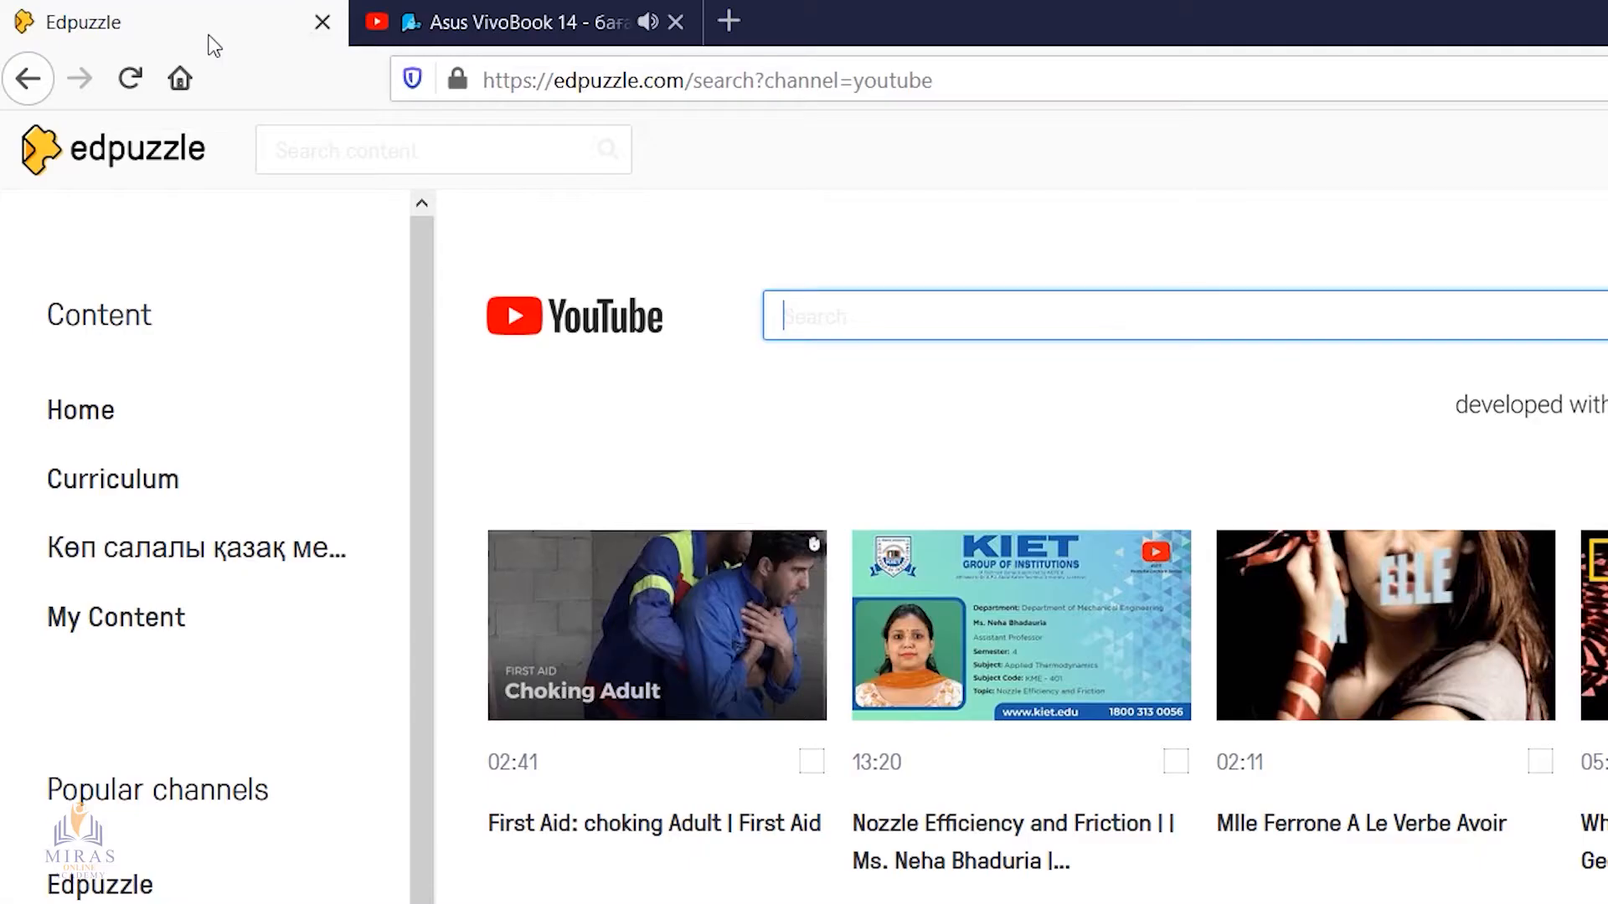
right_click(870, 320)
left_click(978, 446)
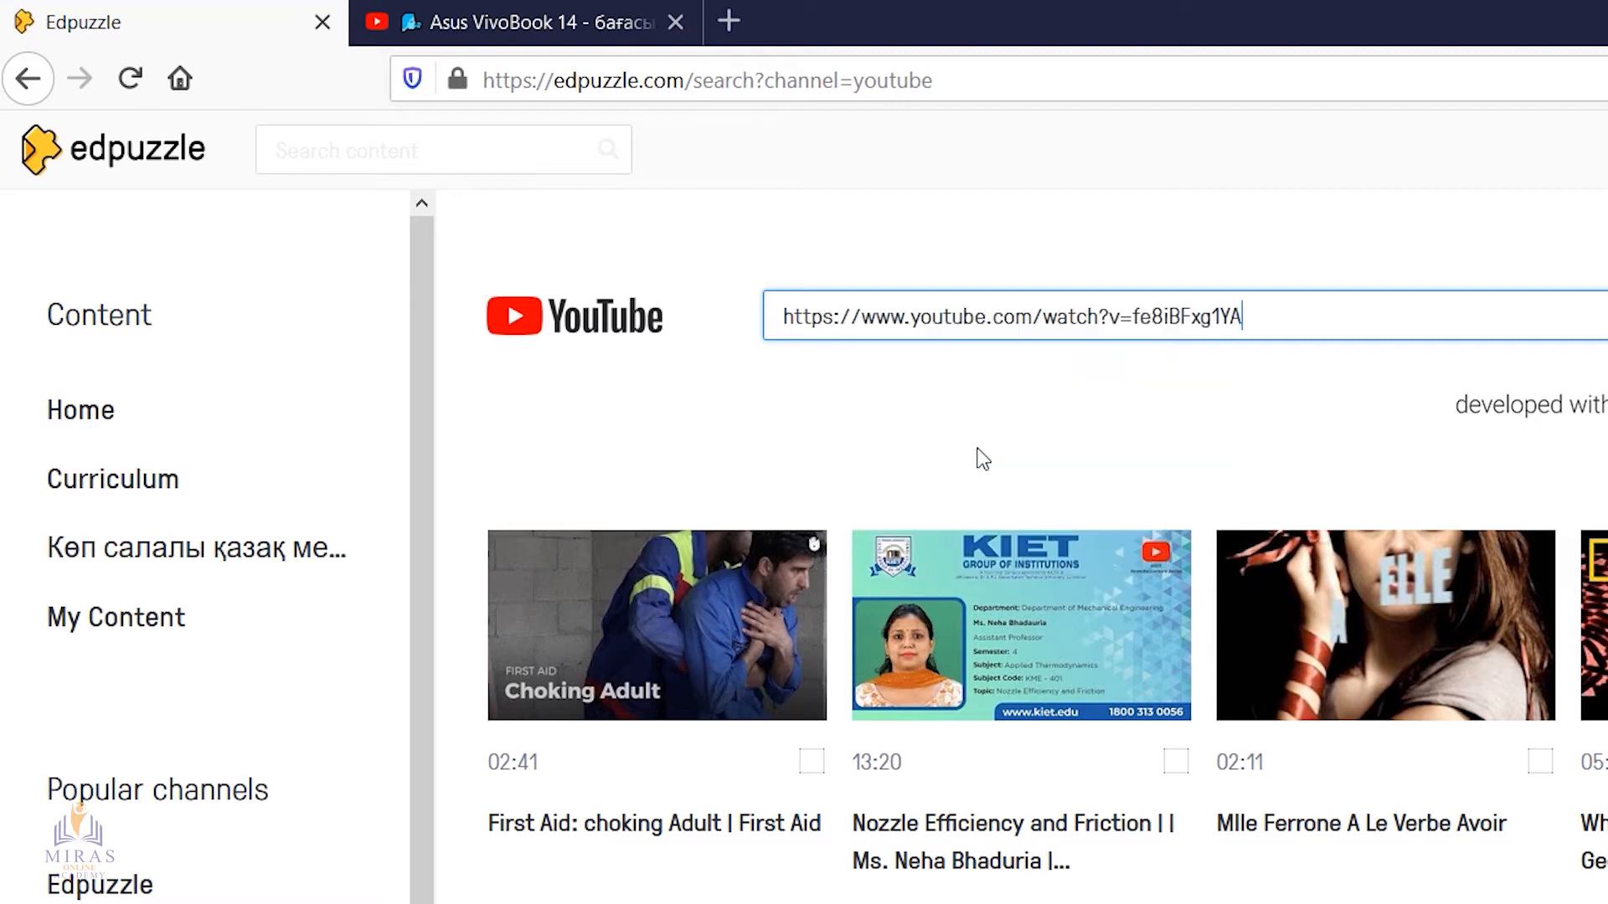
key("Return")
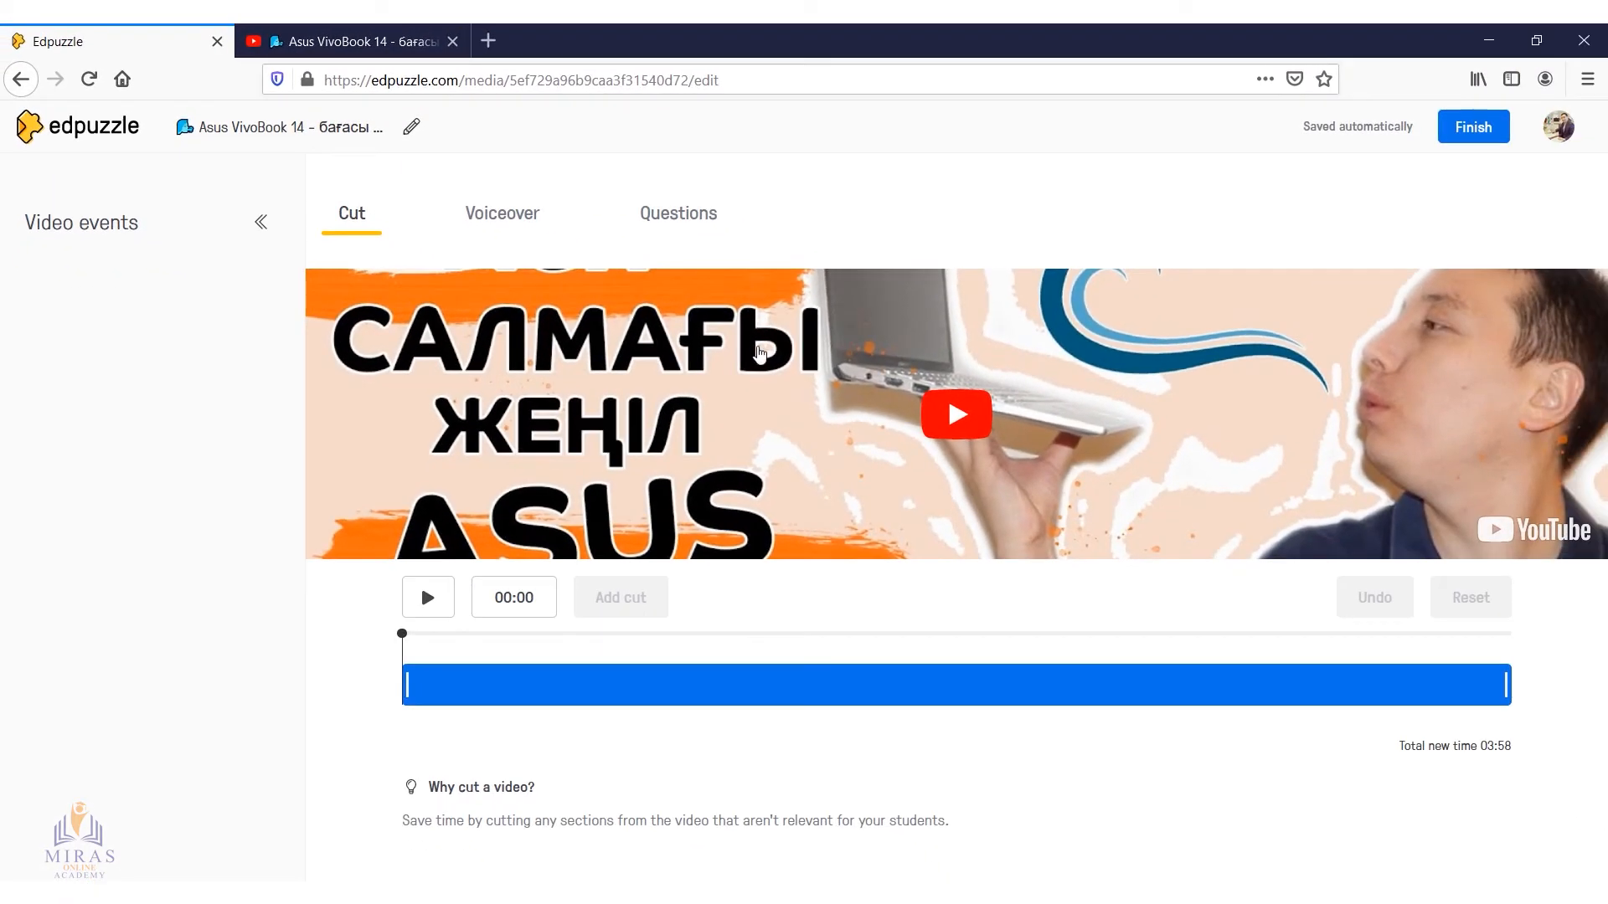
Play the video, and trim it to the section from about 01:10 to 01:54
left_click(961, 428)
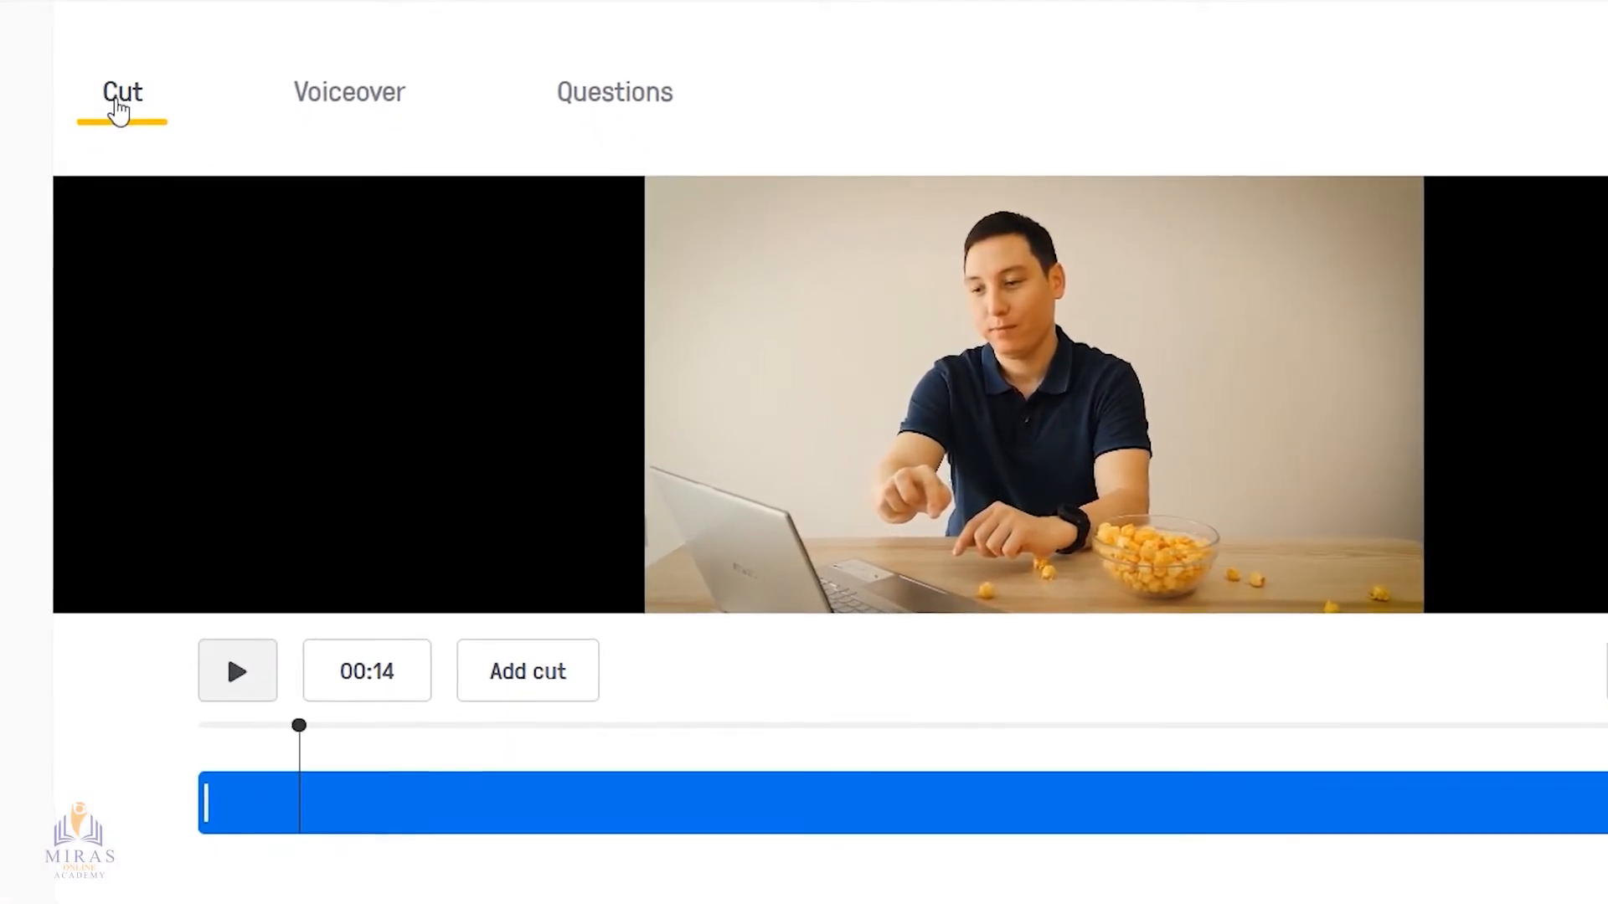
left_click_drag(200, 810, 696, 816)
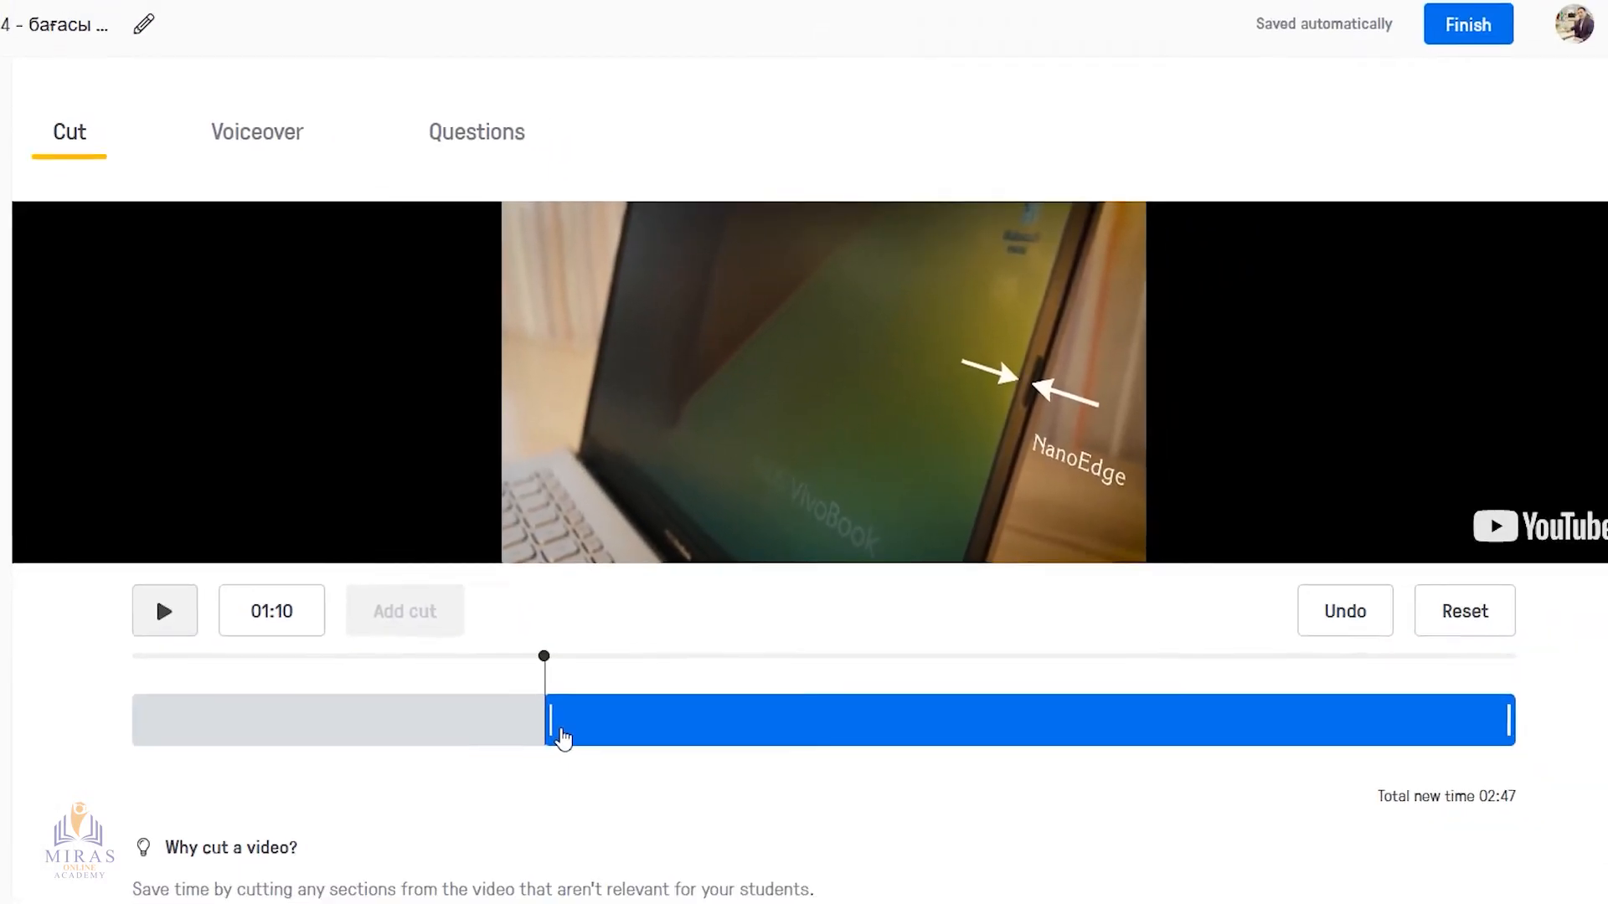
left_click_drag(1453, 706, 771, 708)
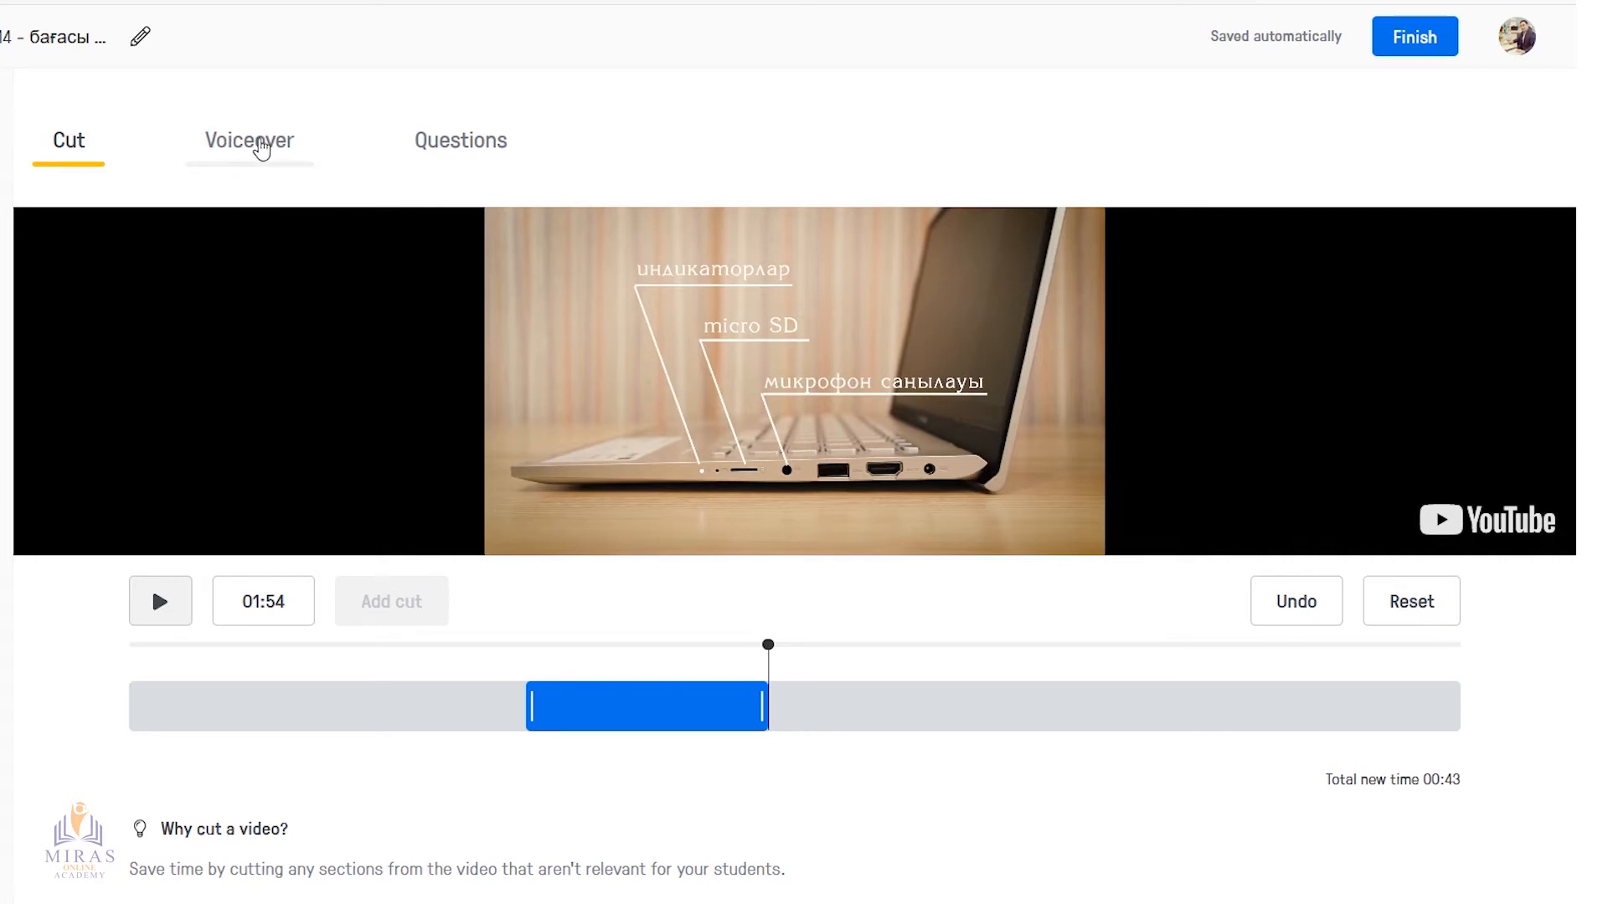
Examine the Voiceover editor and play the first seconds of the trimmed video there
left_click(266, 149)
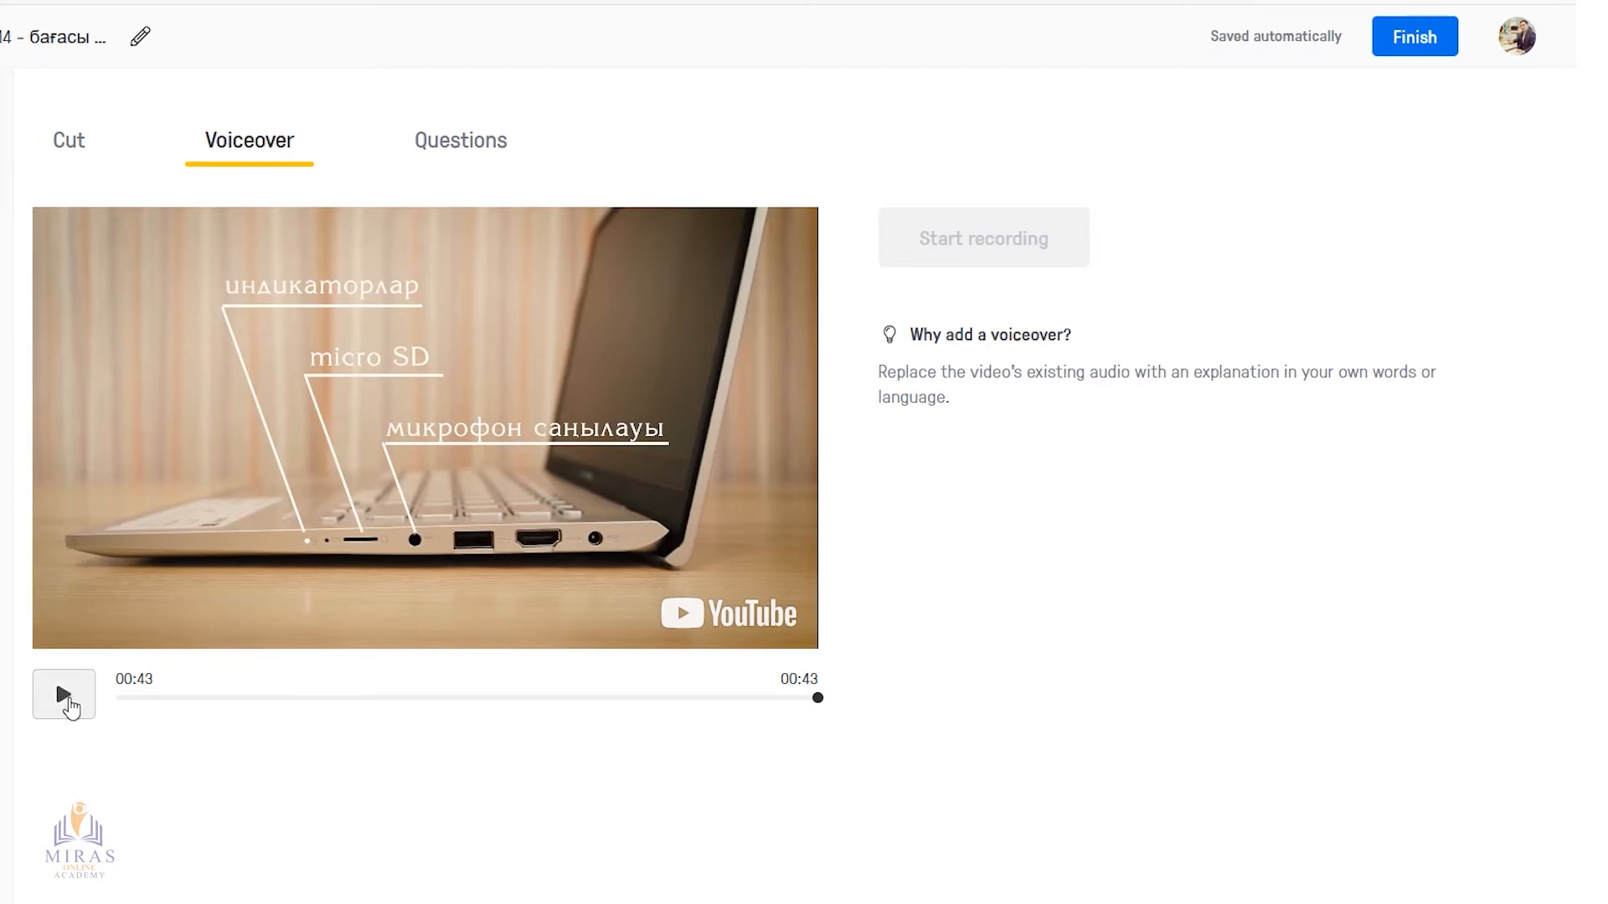
left_click(67, 698)
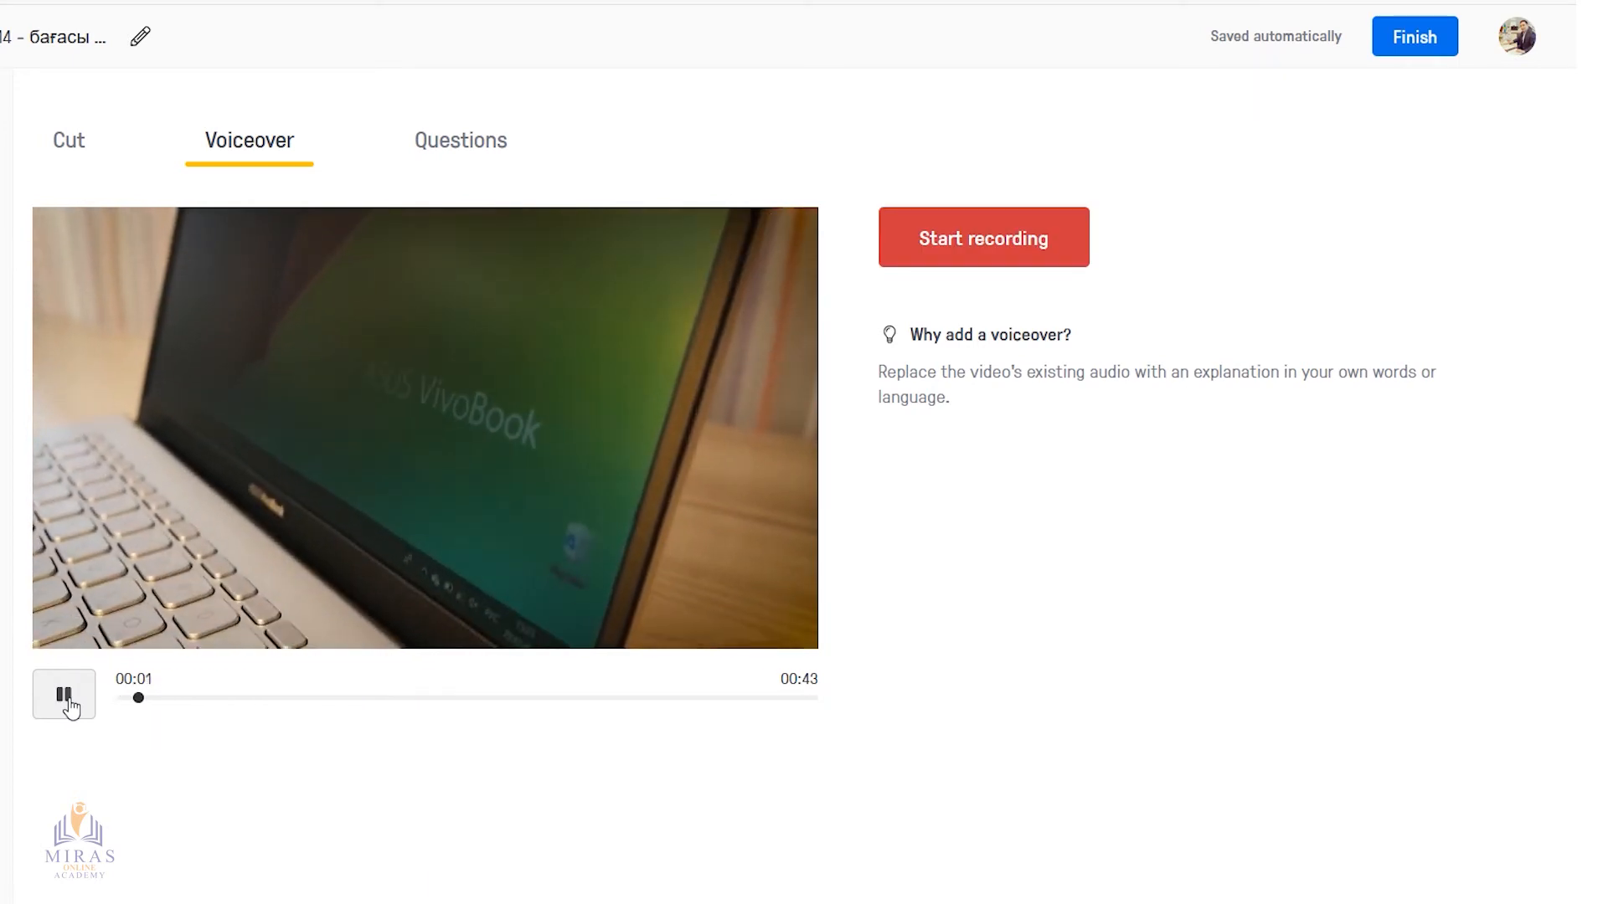
left_click(67, 698)
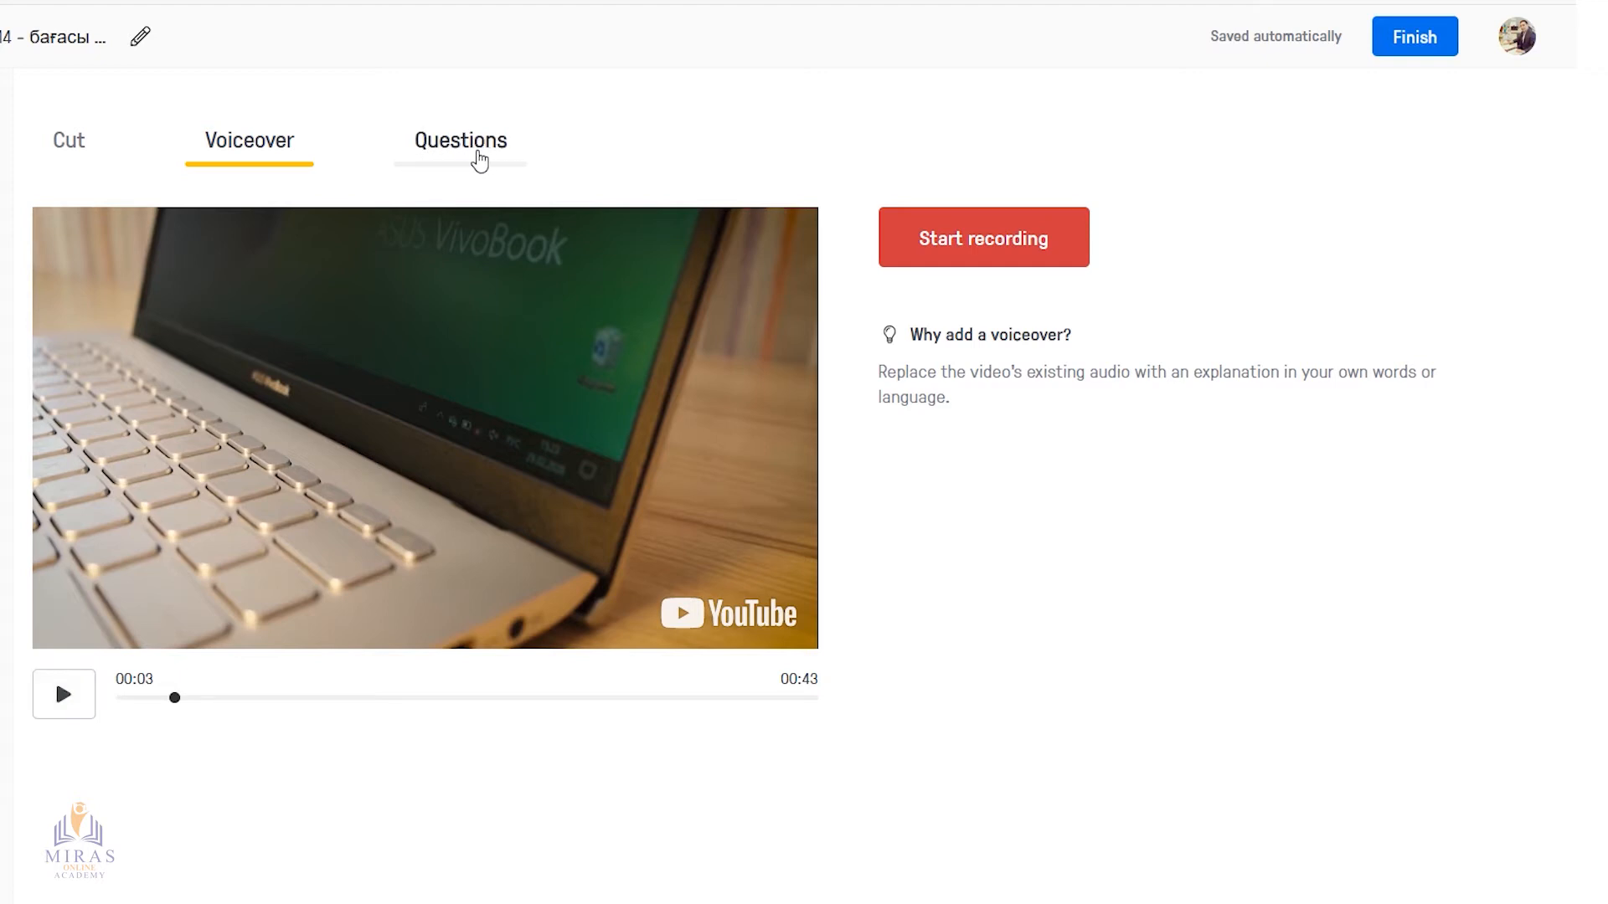
Examine the available question types: multiple-choice question, open-ended question and note
left_click(463, 159)
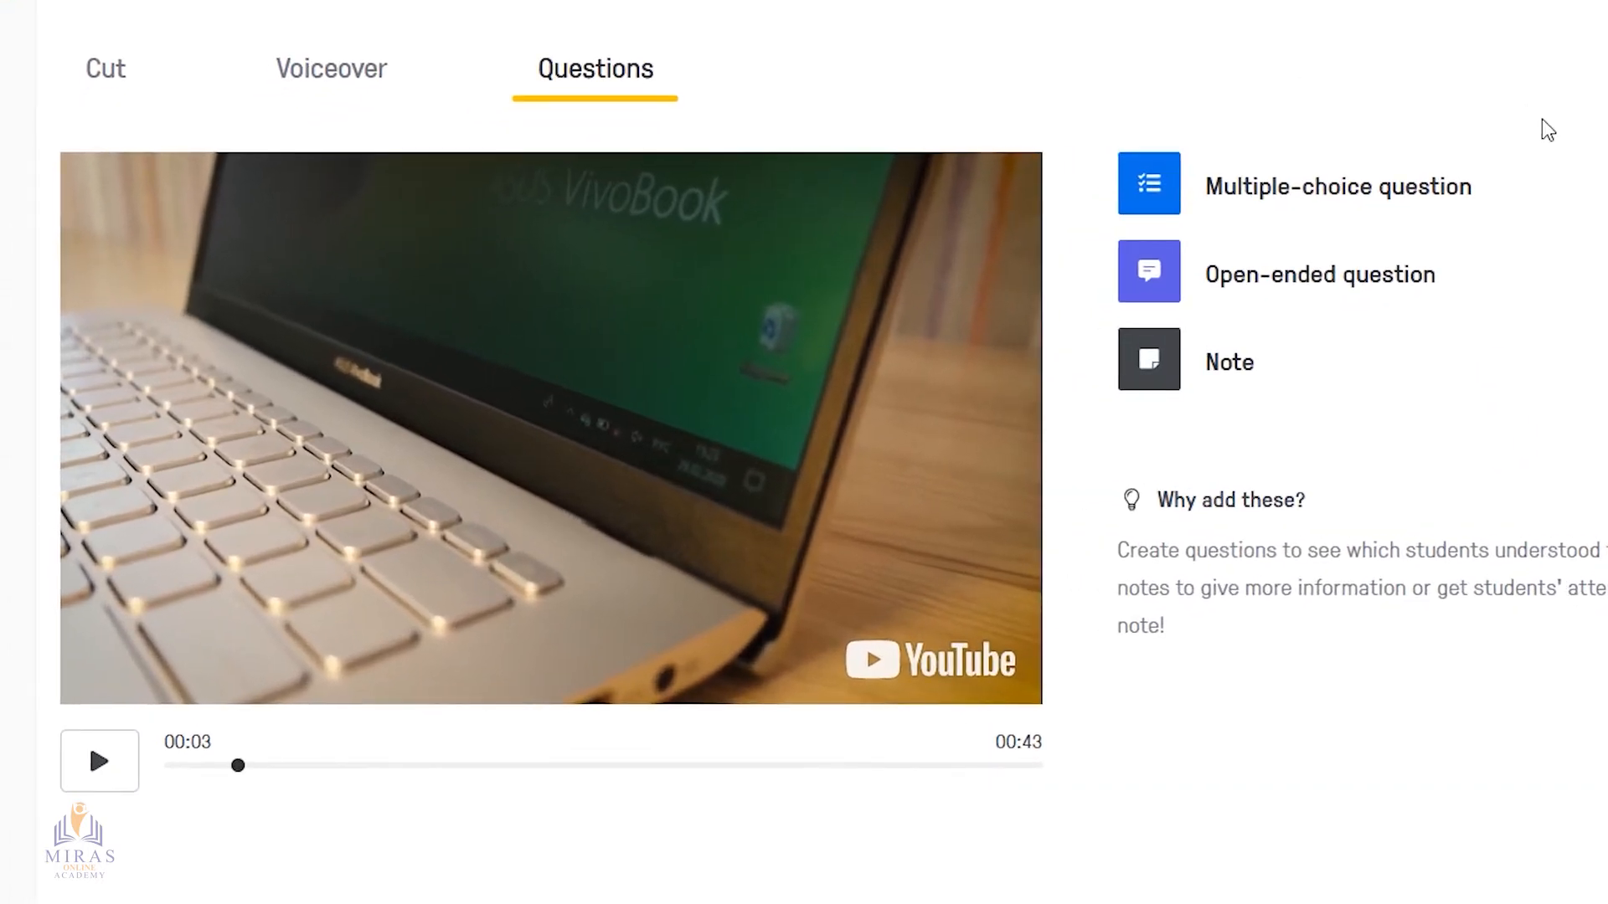
mouse_move(1486, 184)
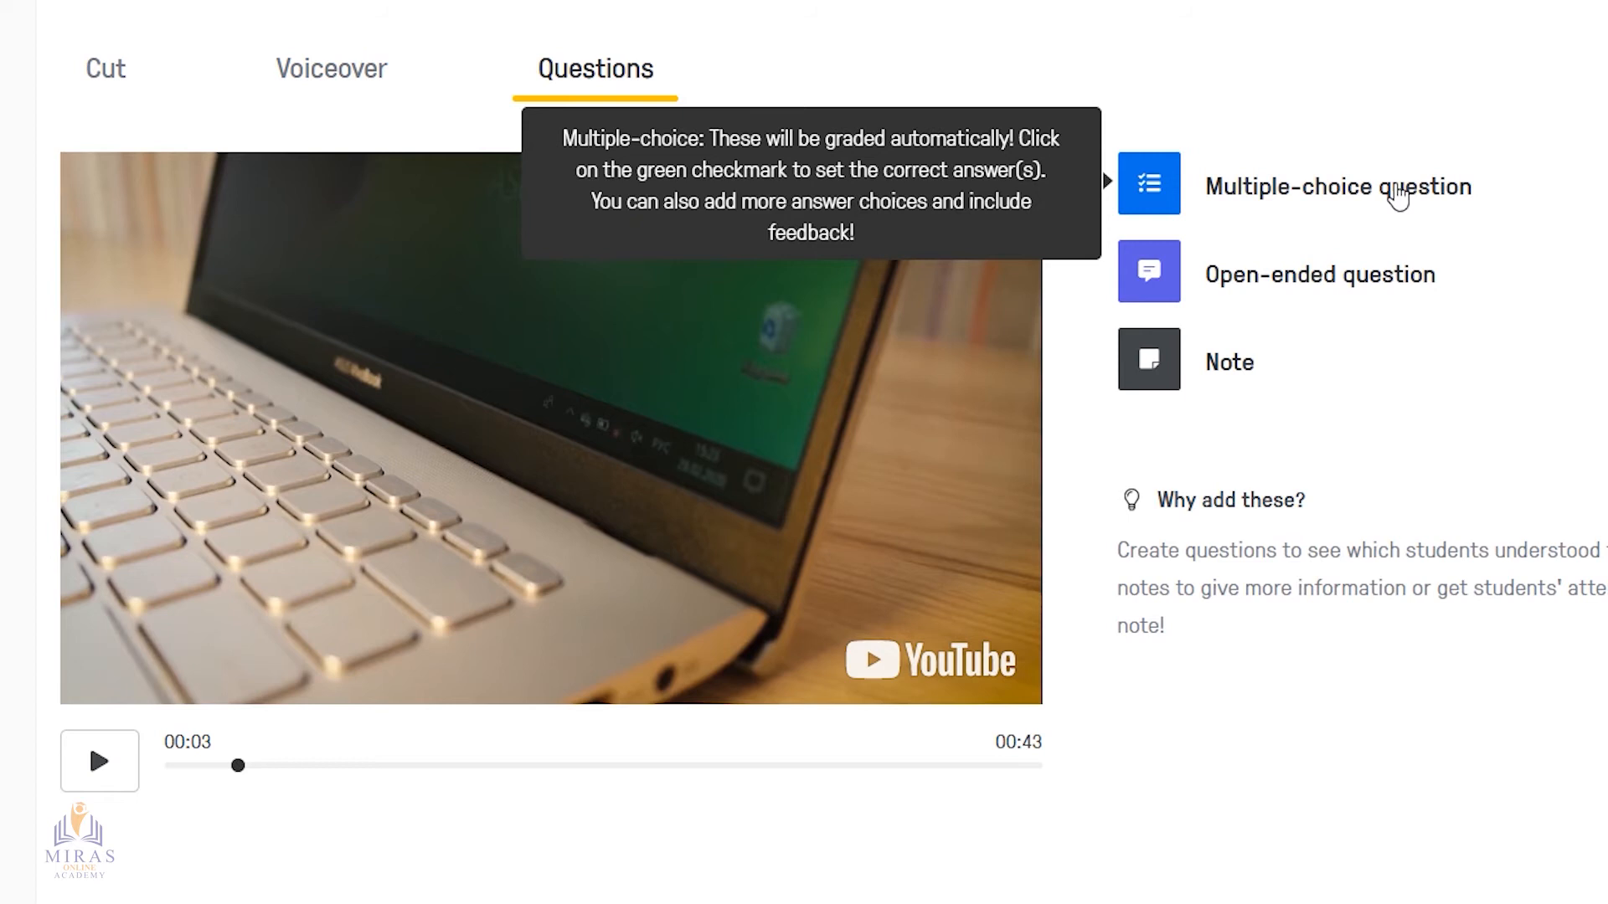
mouse_move(1319, 293)
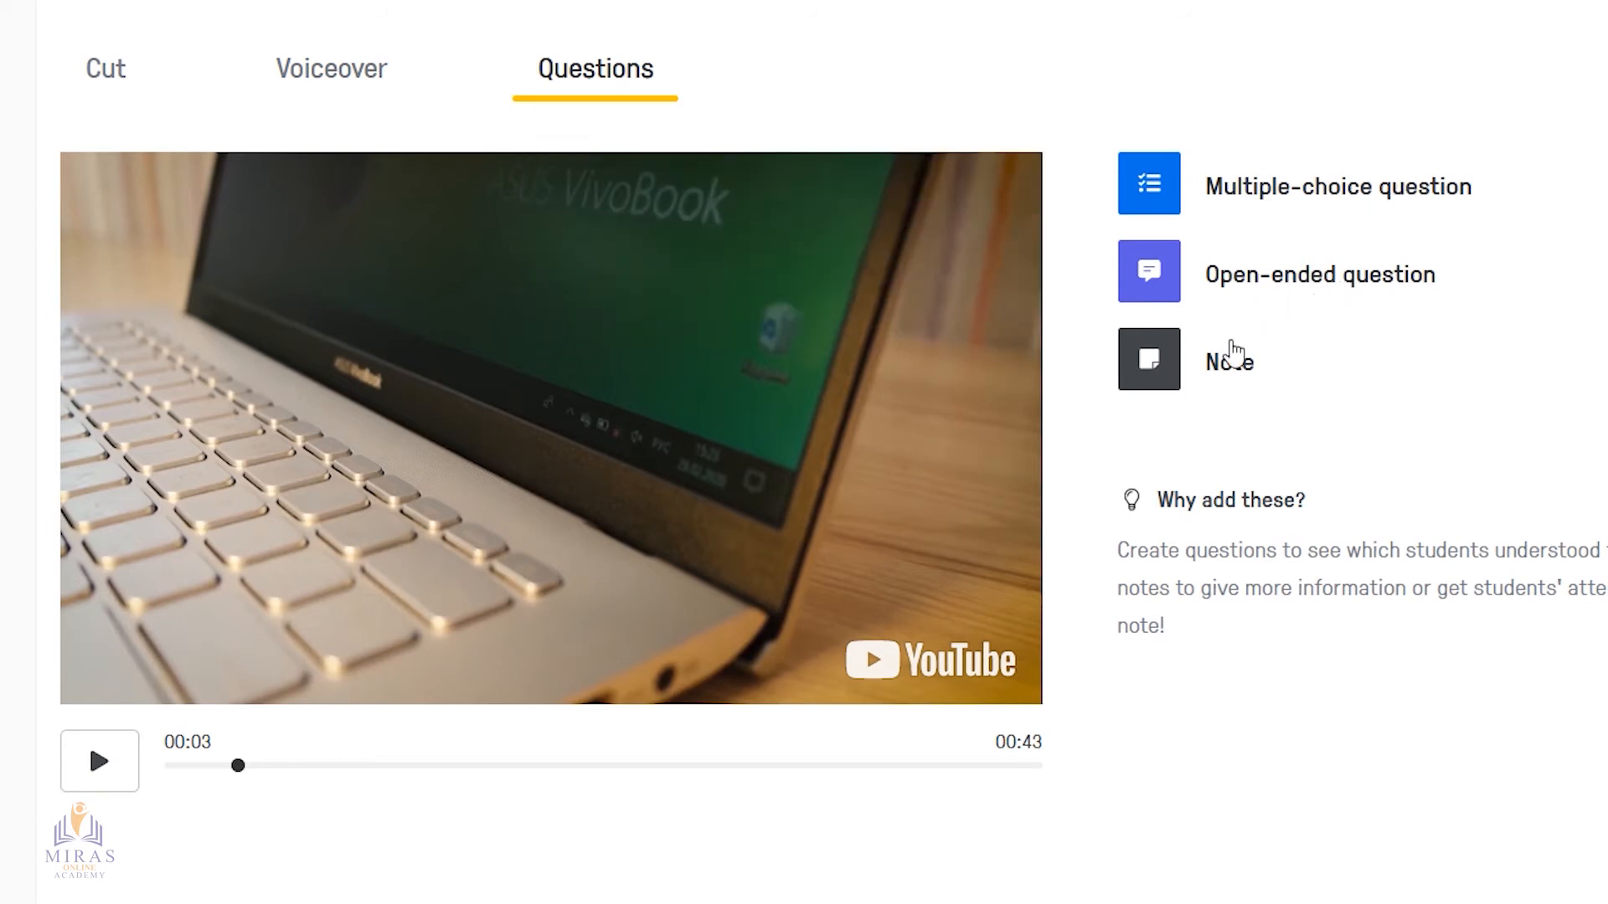
mouse_move(1230, 390)
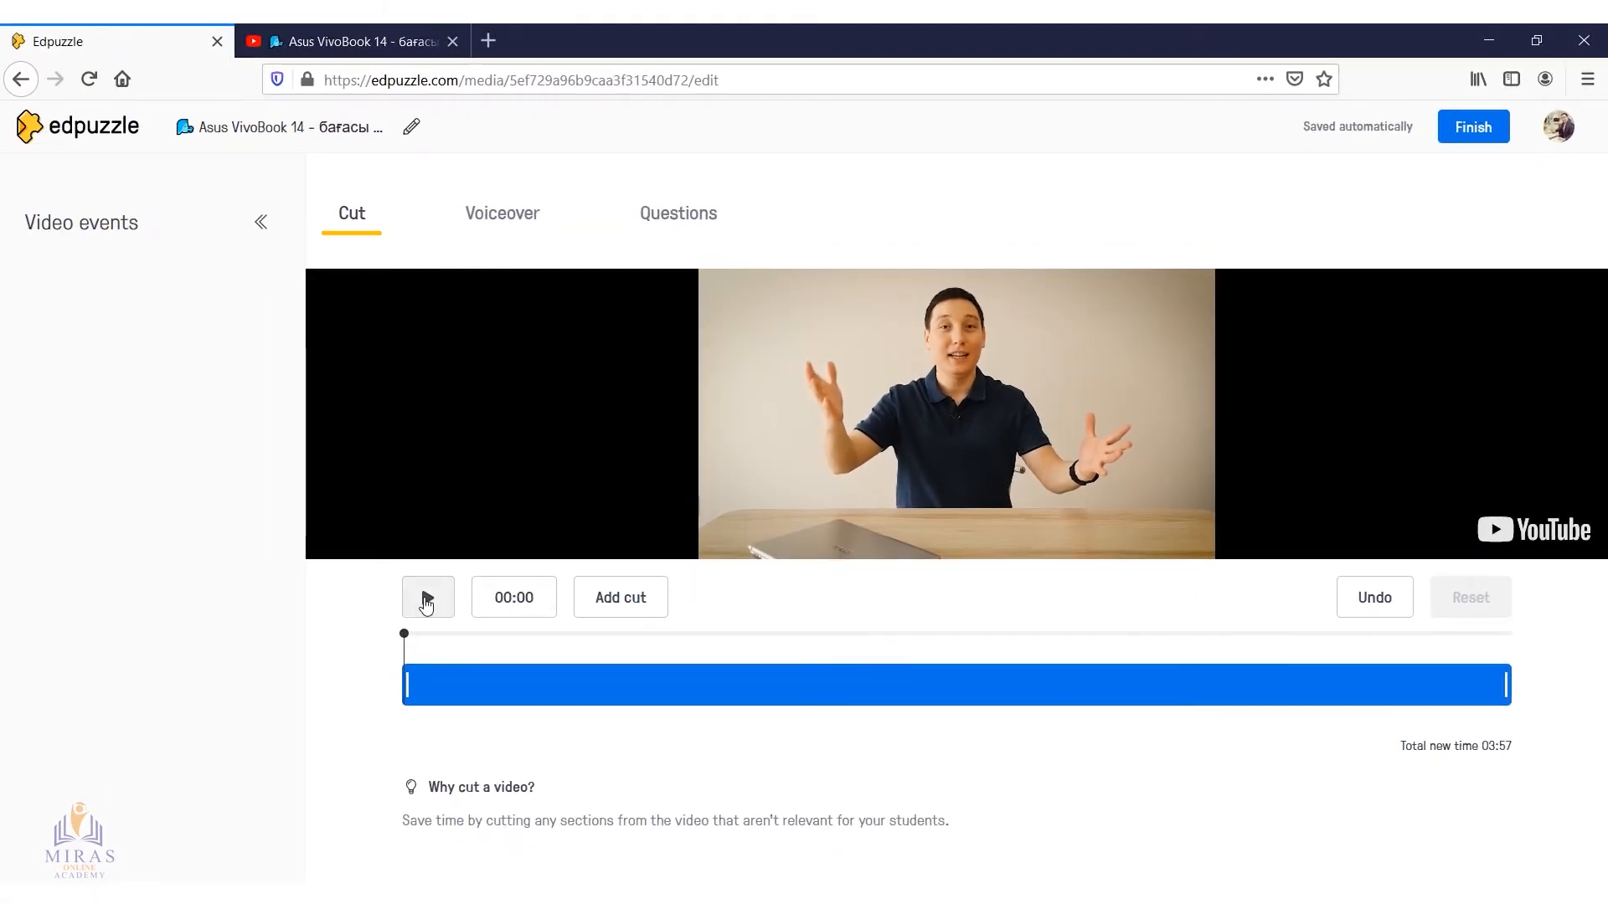
Try trimming the video to the section from about 00:37 to 00:55, and undo both trims
left_click(433, 609)
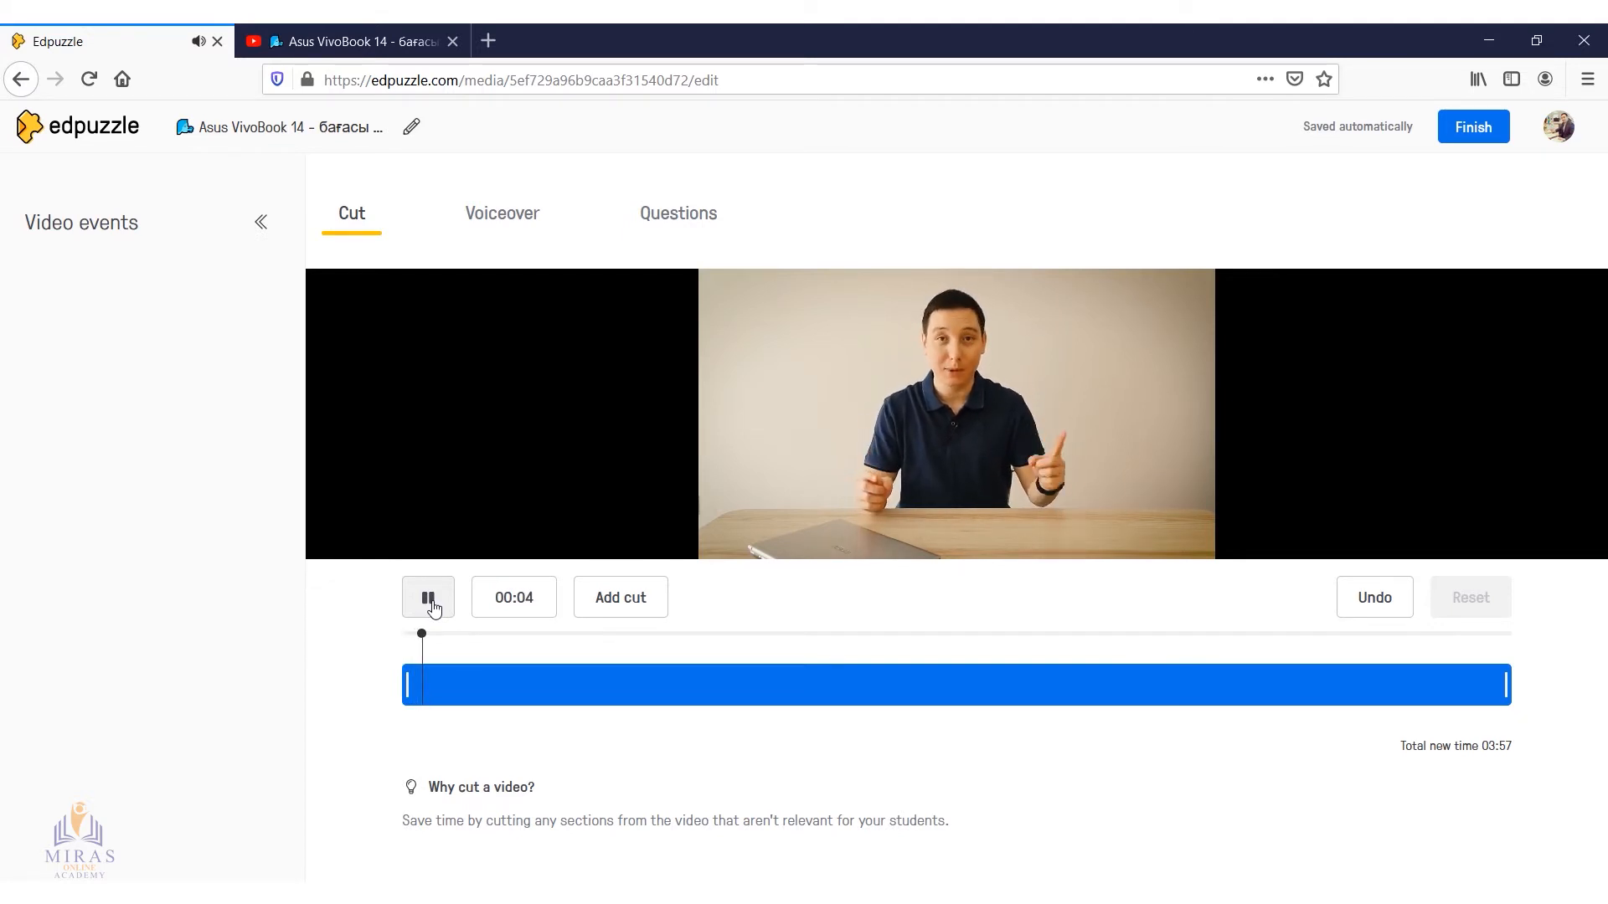
left_click(433, 609)
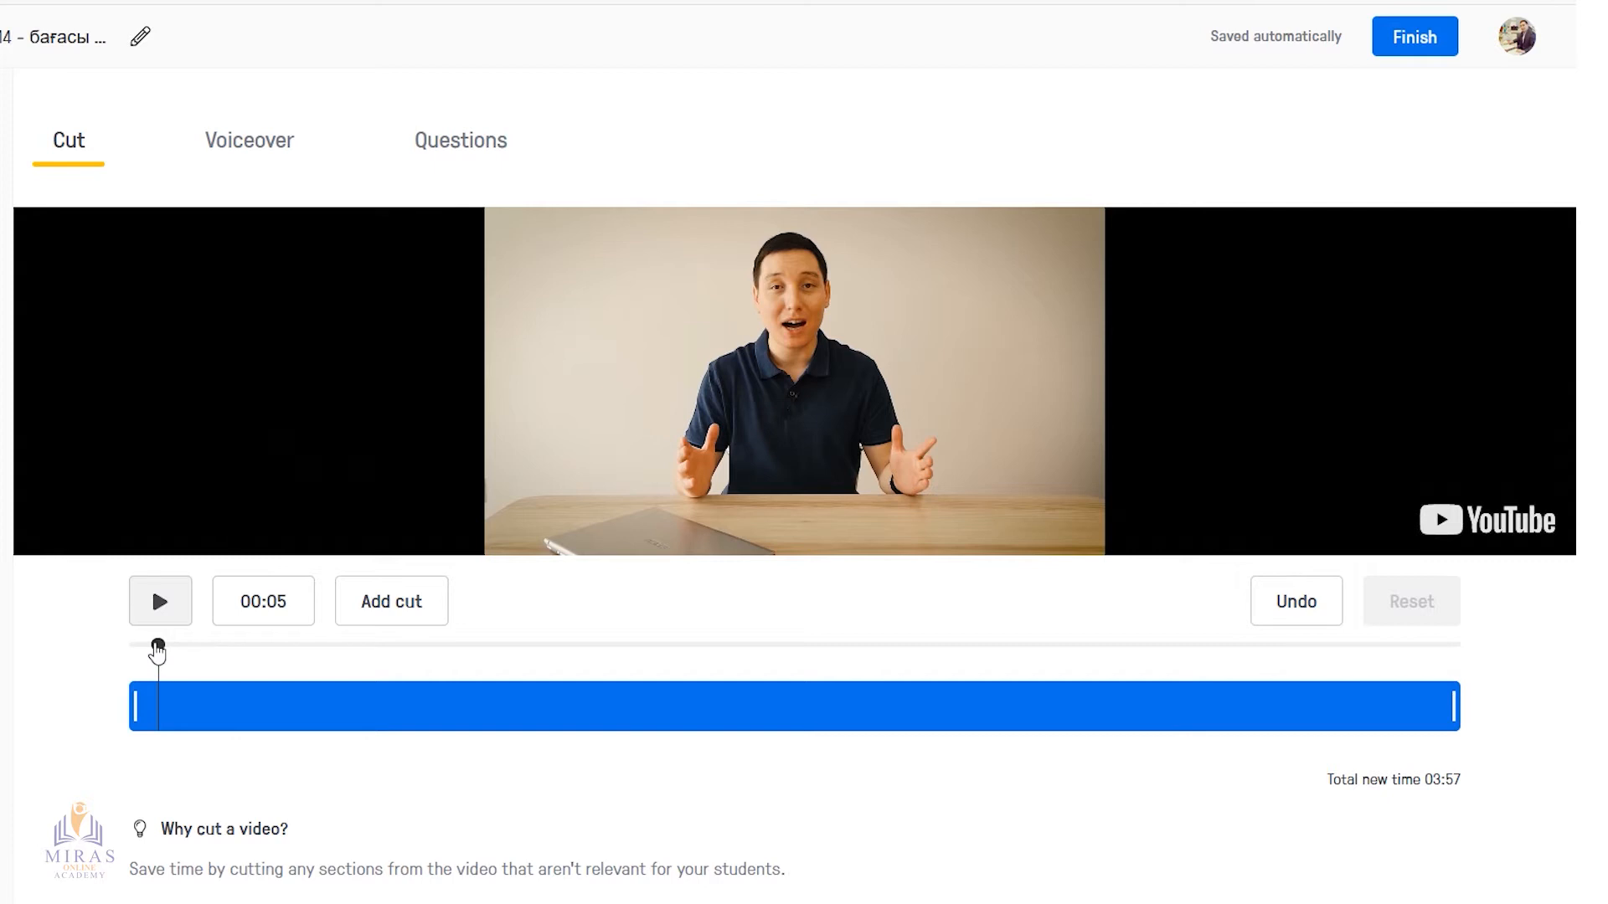
left_click_drag(160, 649, 360, 667)
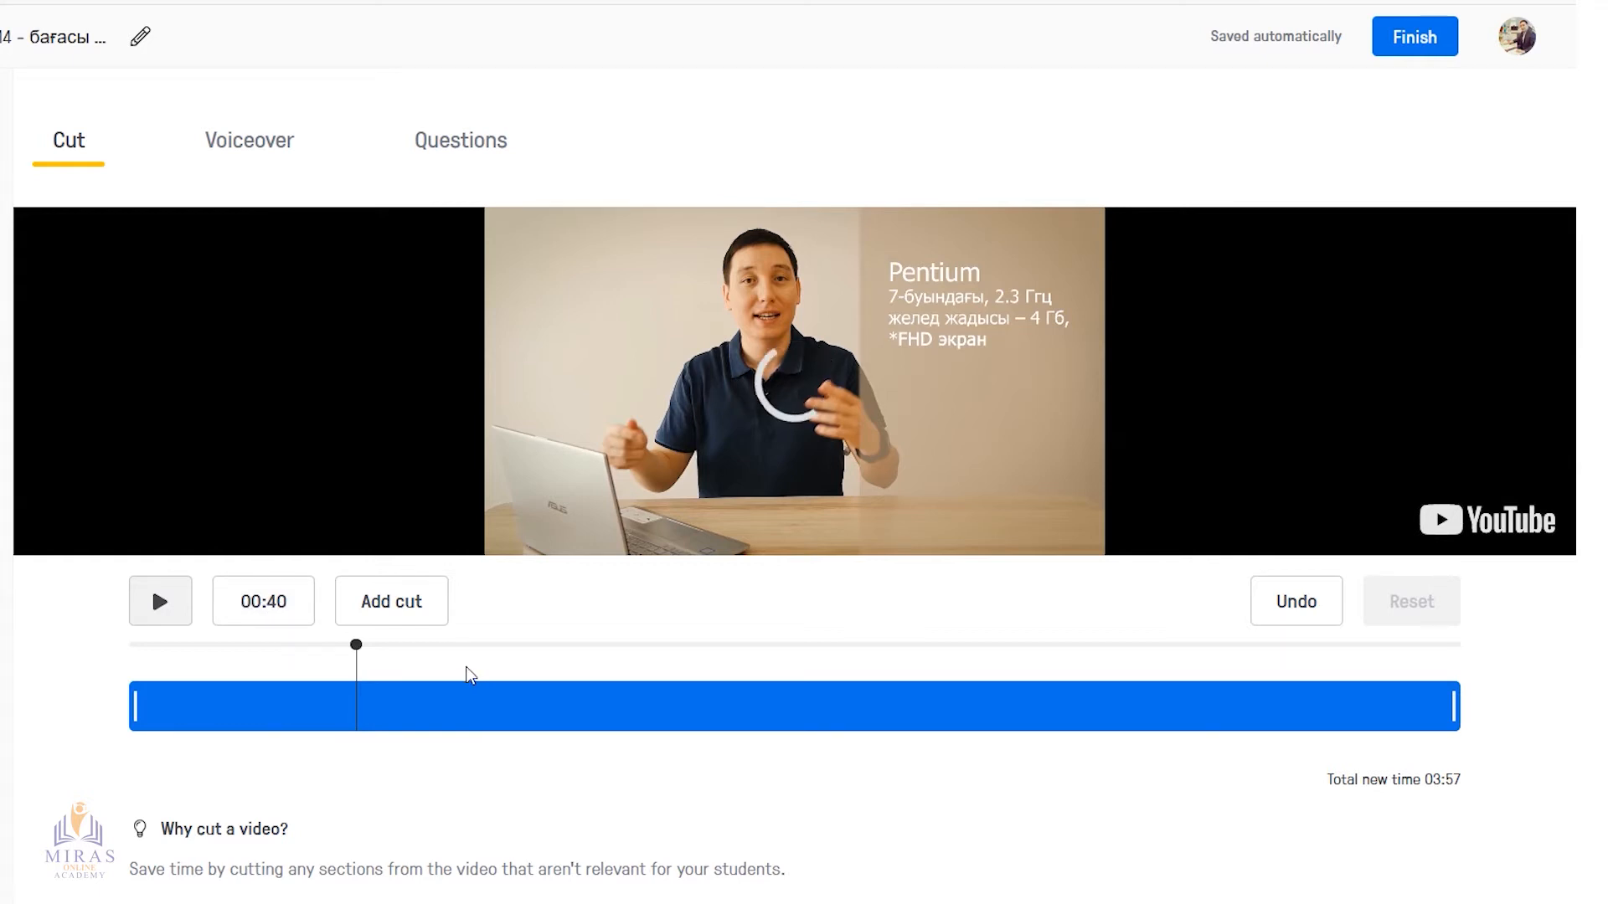
left_click_drag(134, 705, 343, 729)
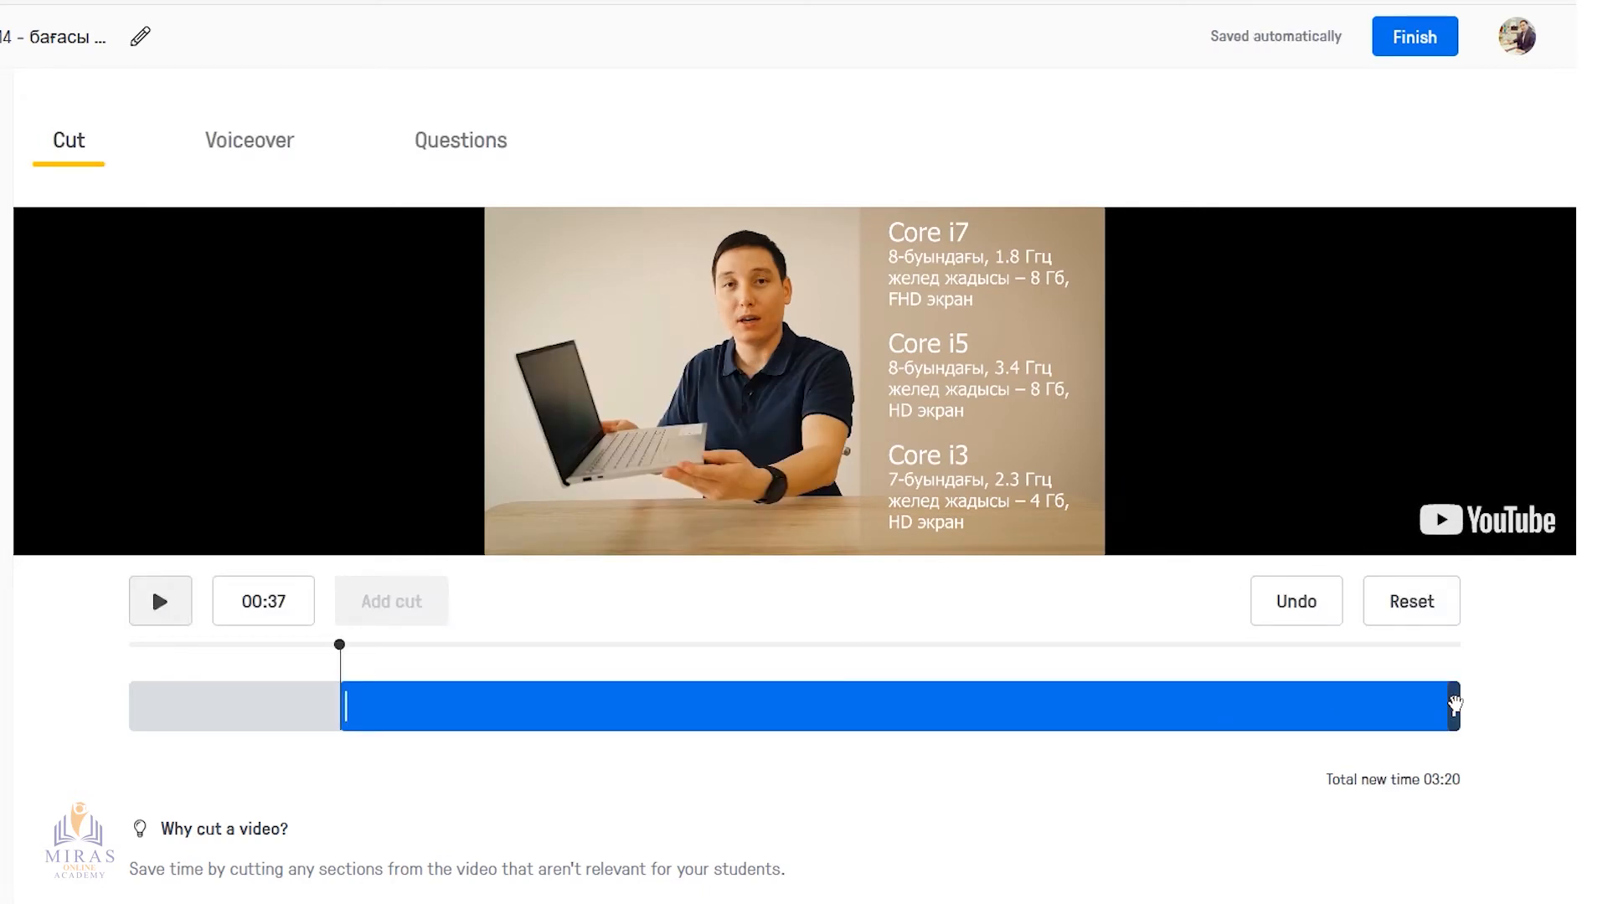
left_click_drag(1455, 706, 438, 701)
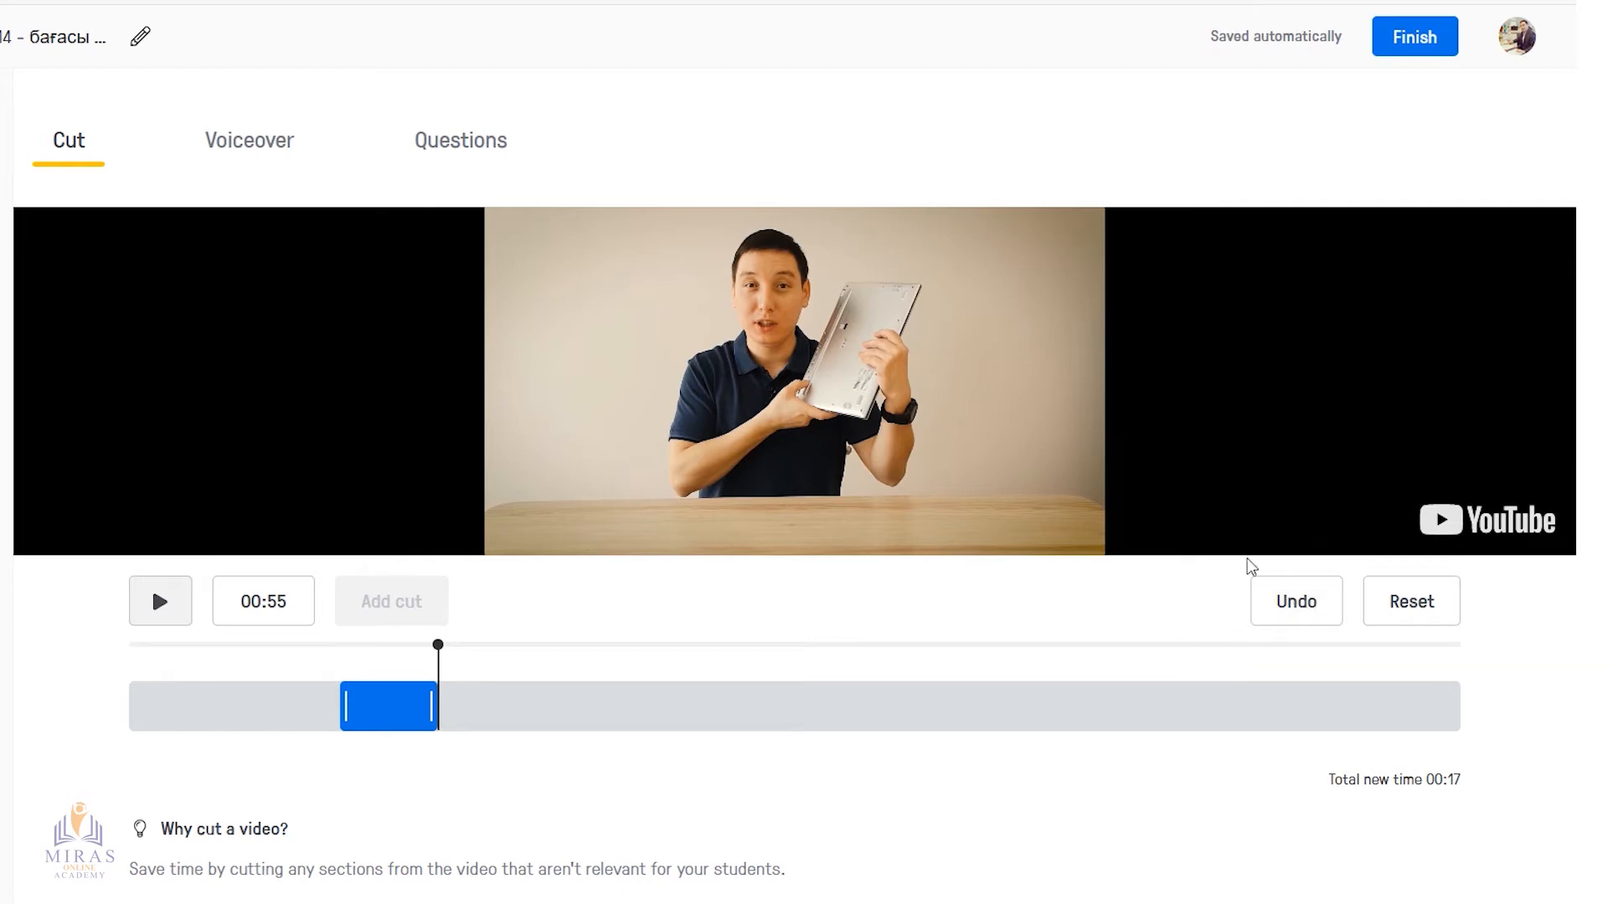
left_click(1295, 603)
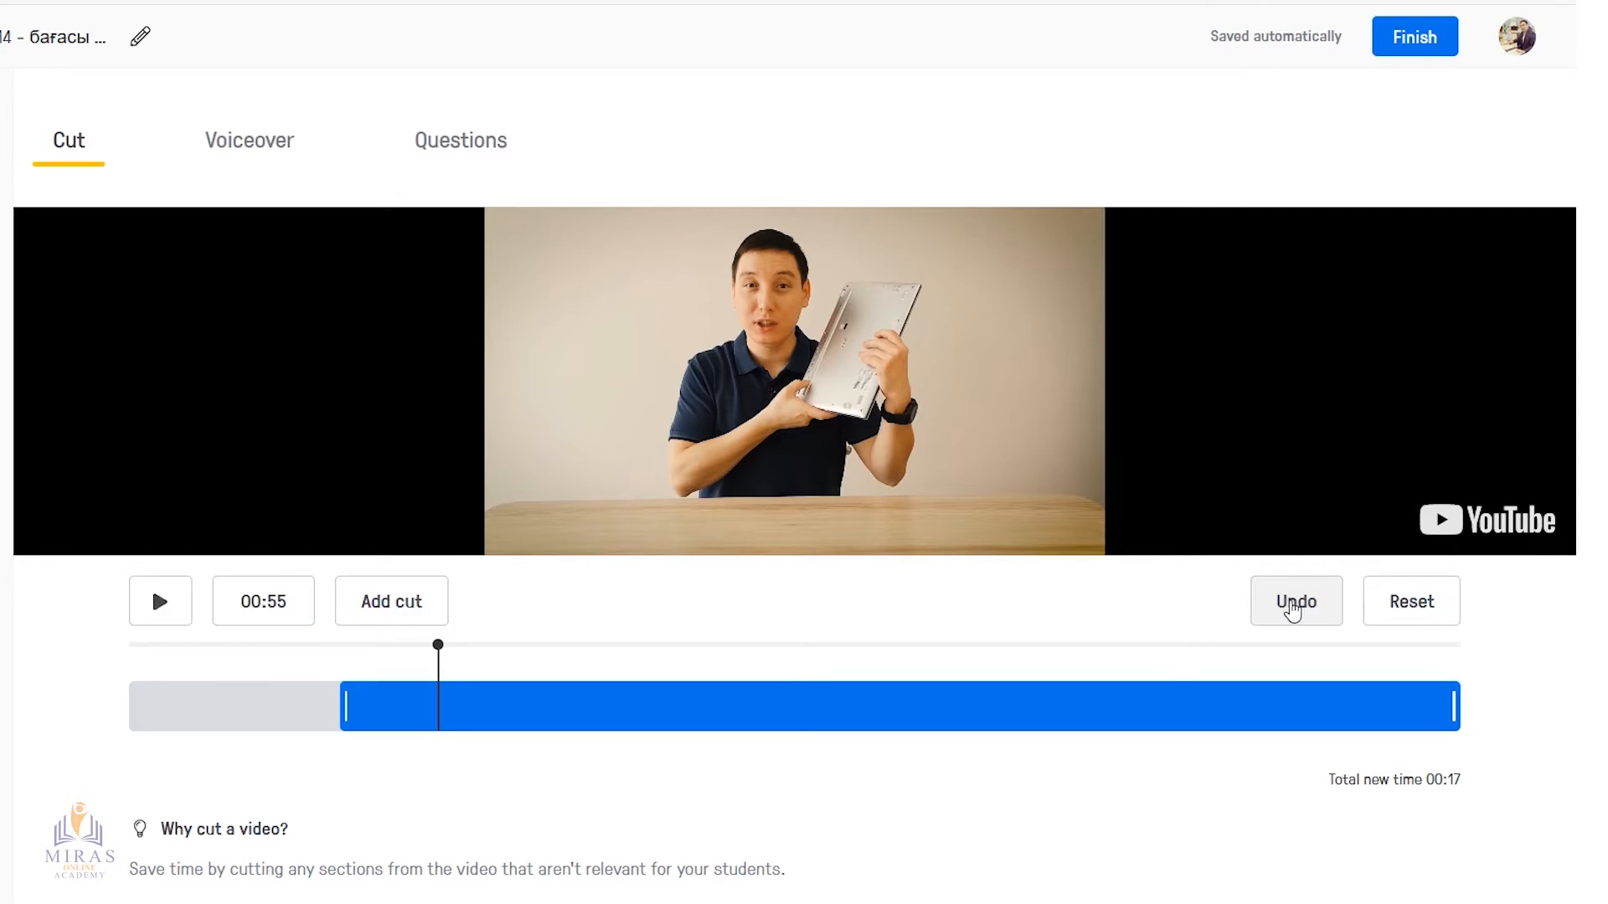
left_click(1295, 603)
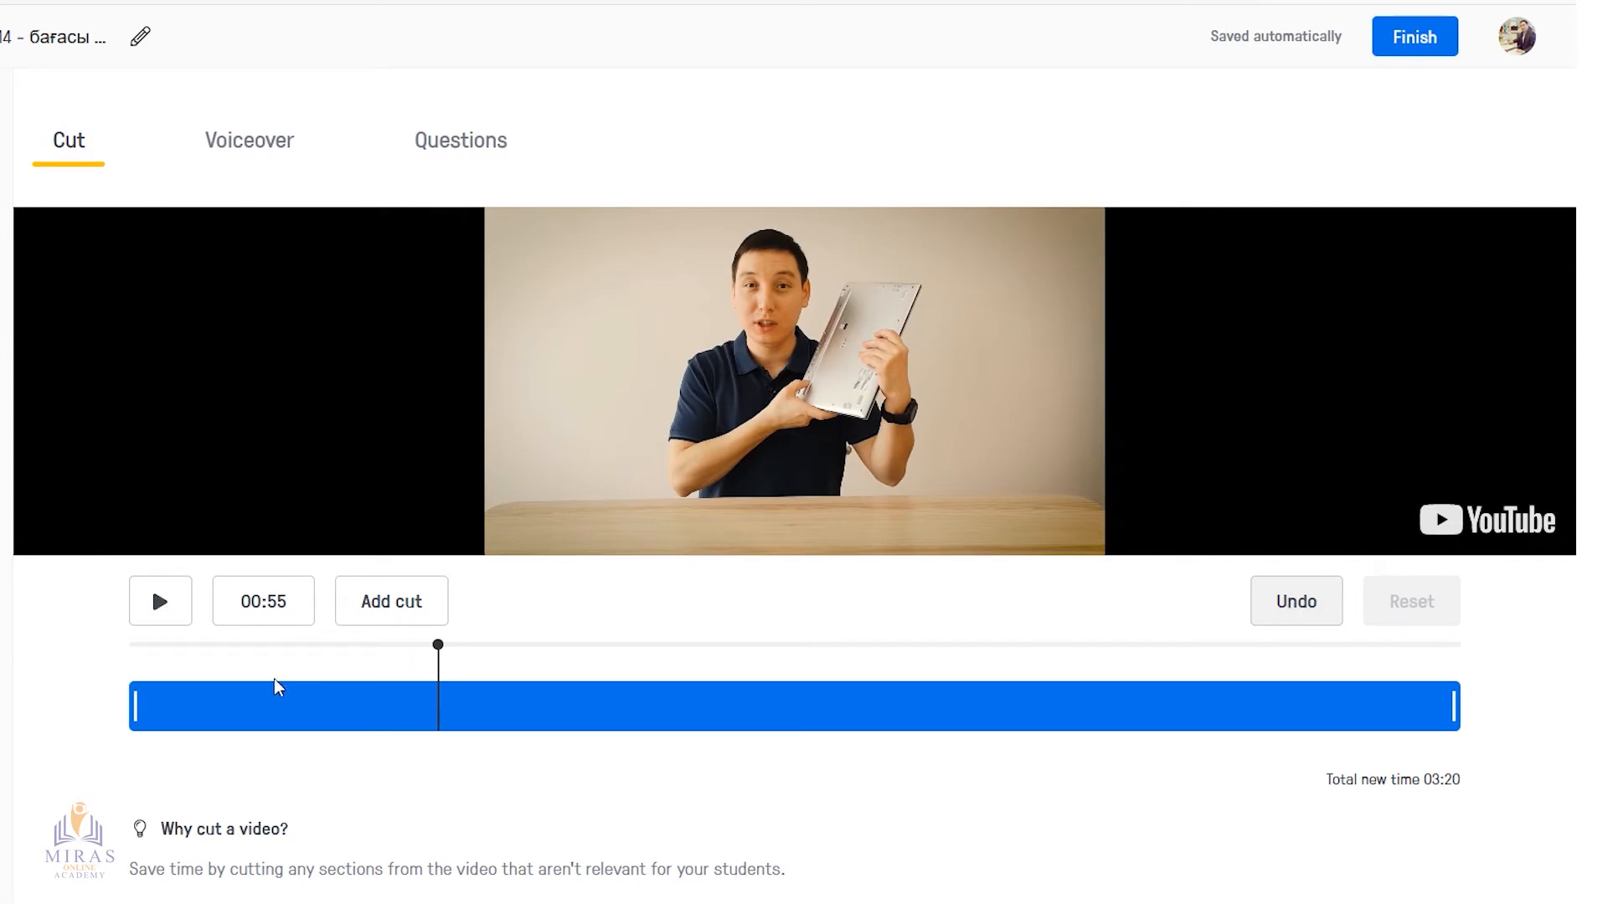
Try trimming the video to the section from about 00:57 to 01:45, and reset the cuts
left_click_drag(135, 699, 453, 719)
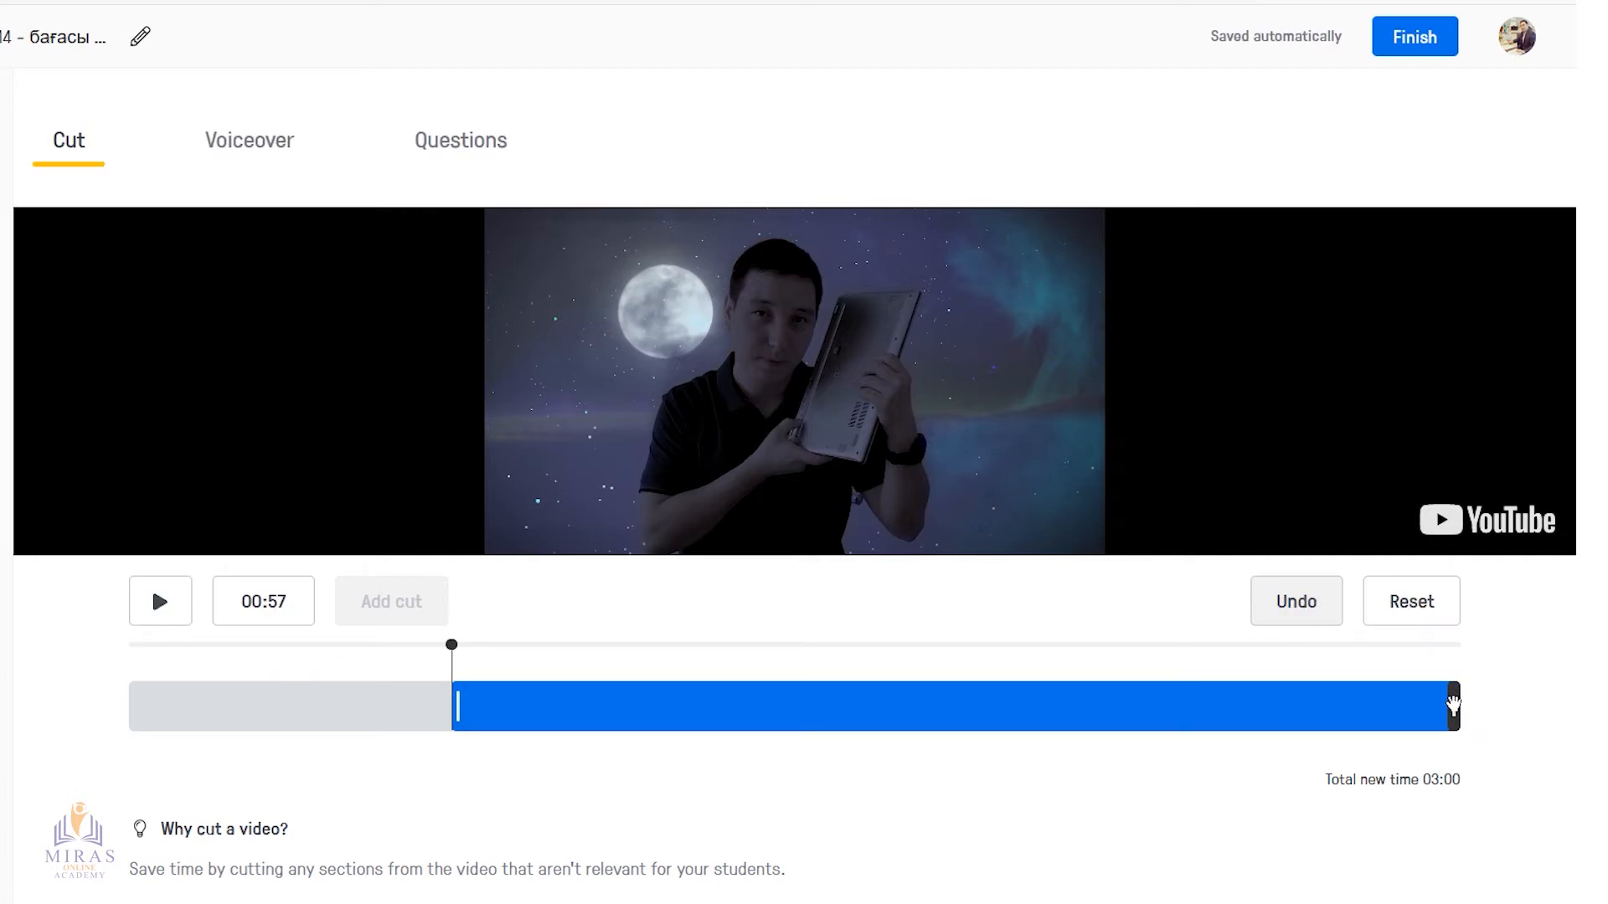
left_click_drag(1453, 706, 721, 713)
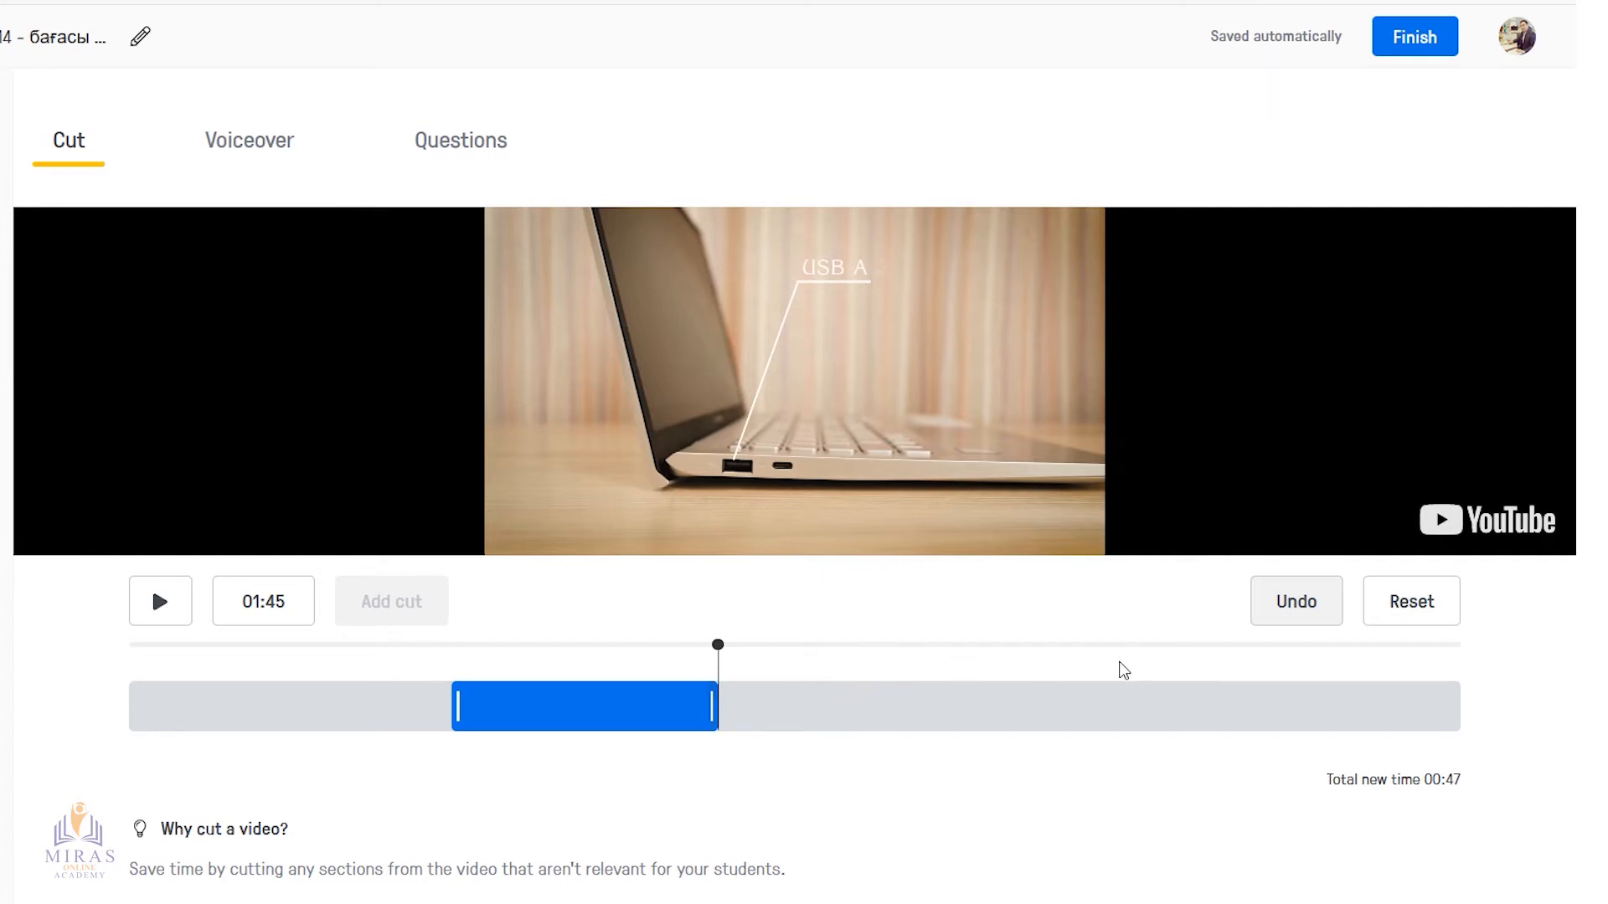
left_click(1419, 612)
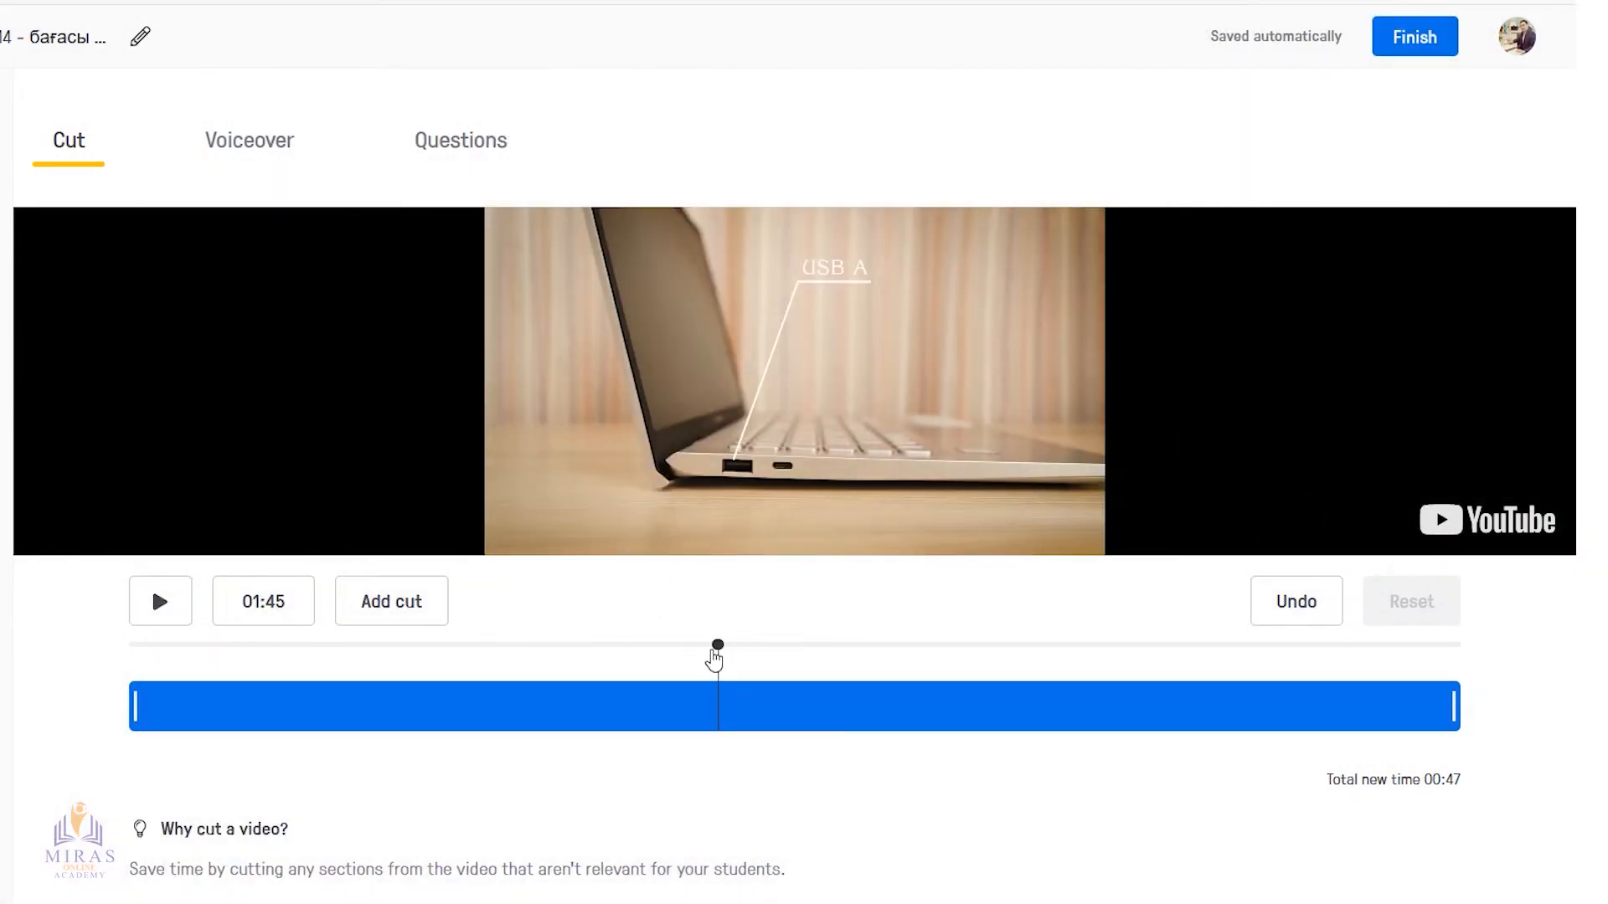
Split the full video into four segments with cuts at about 00:22, 01:39 and 02:45
left_click_drag(718, 651, 261, 664)
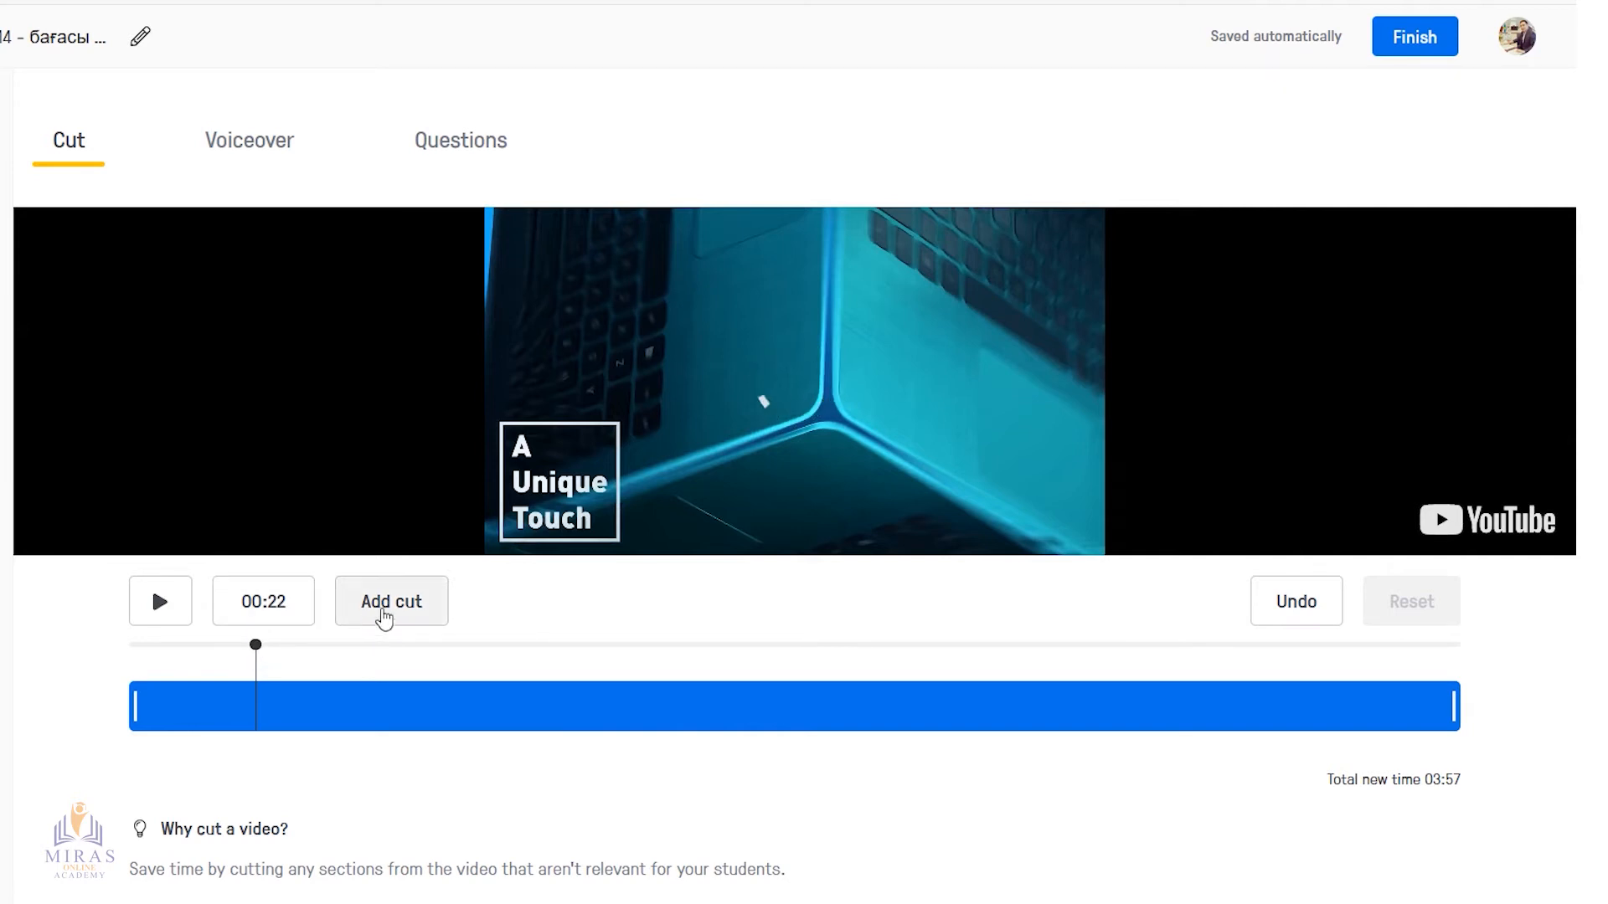
left_click(407, 609)
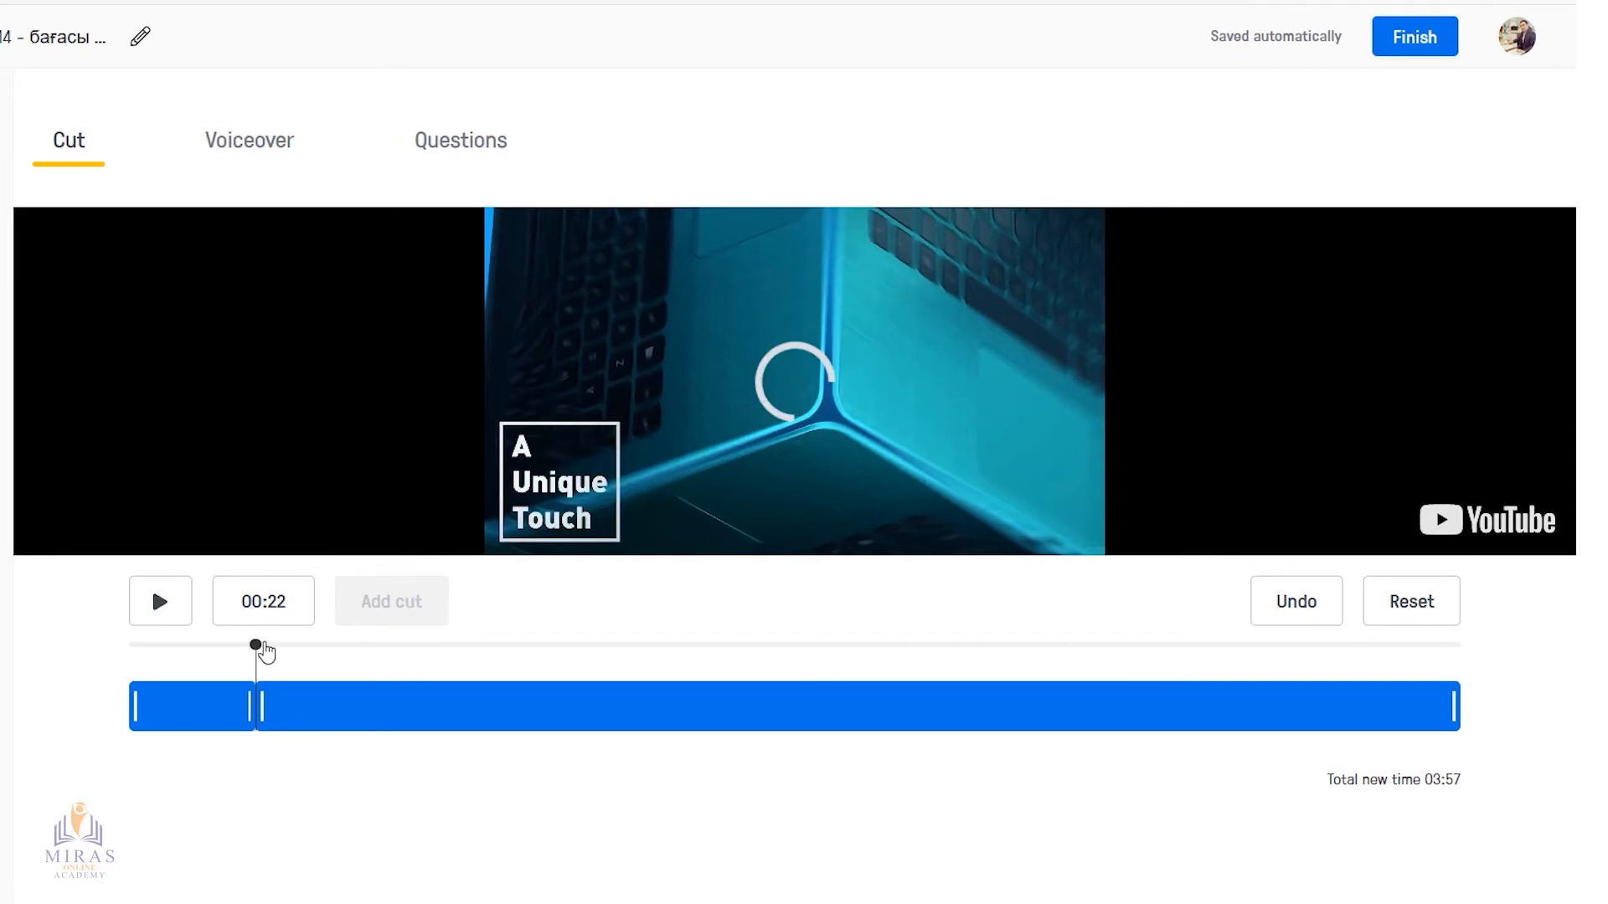
left_click_drag(256, 646, 686, 663)
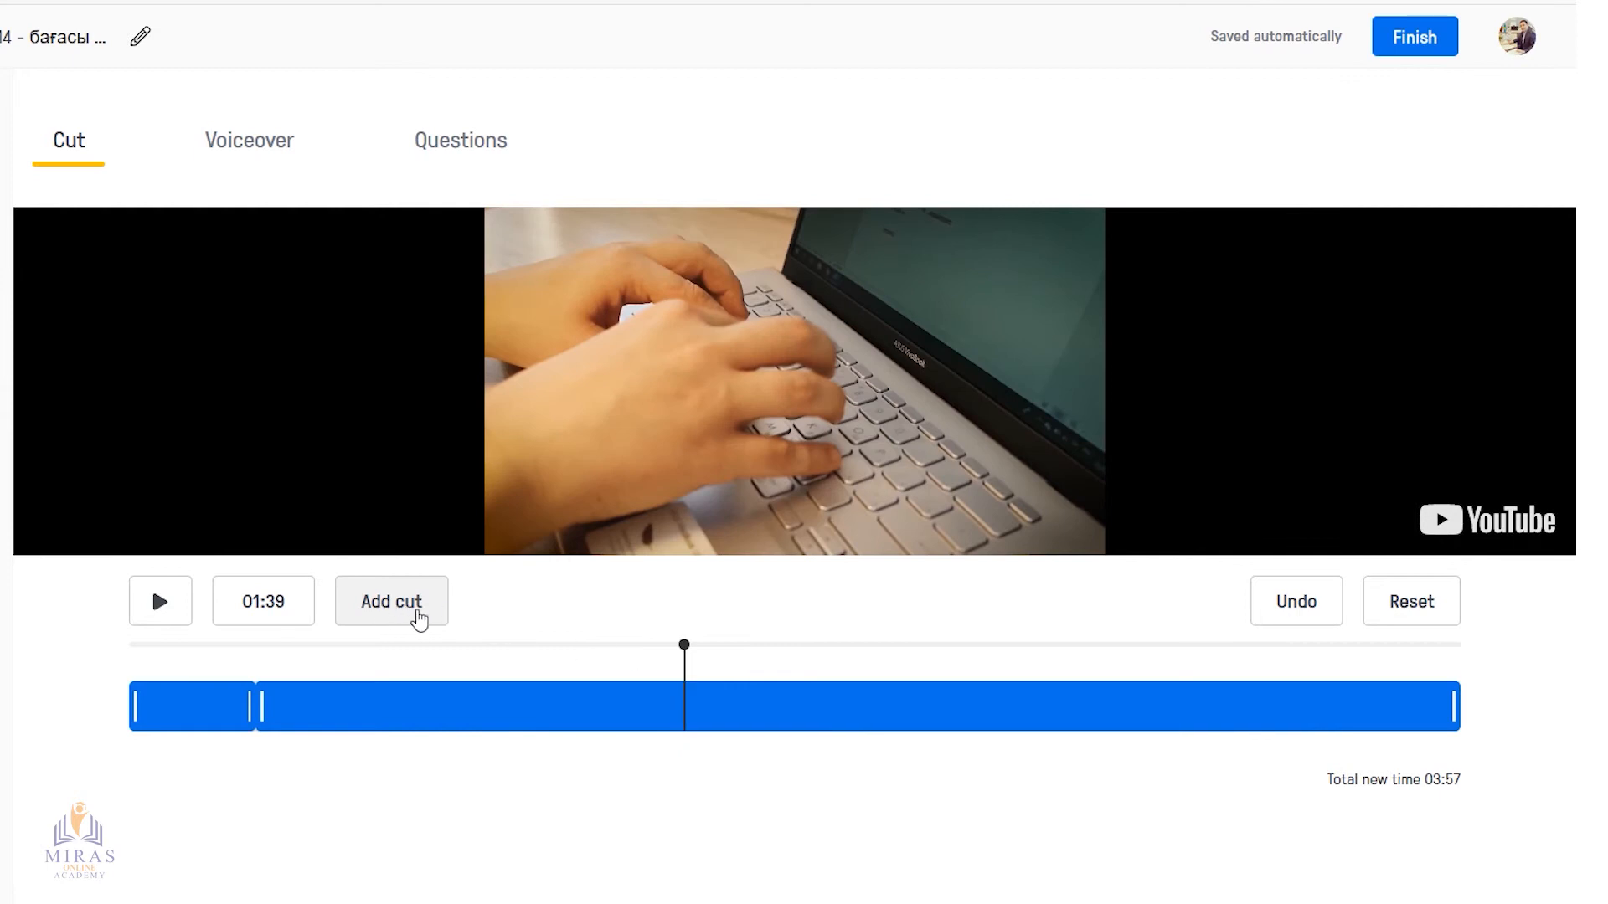
left_click(411, 619)
left_click_drag(684, 650, 1055, 671)
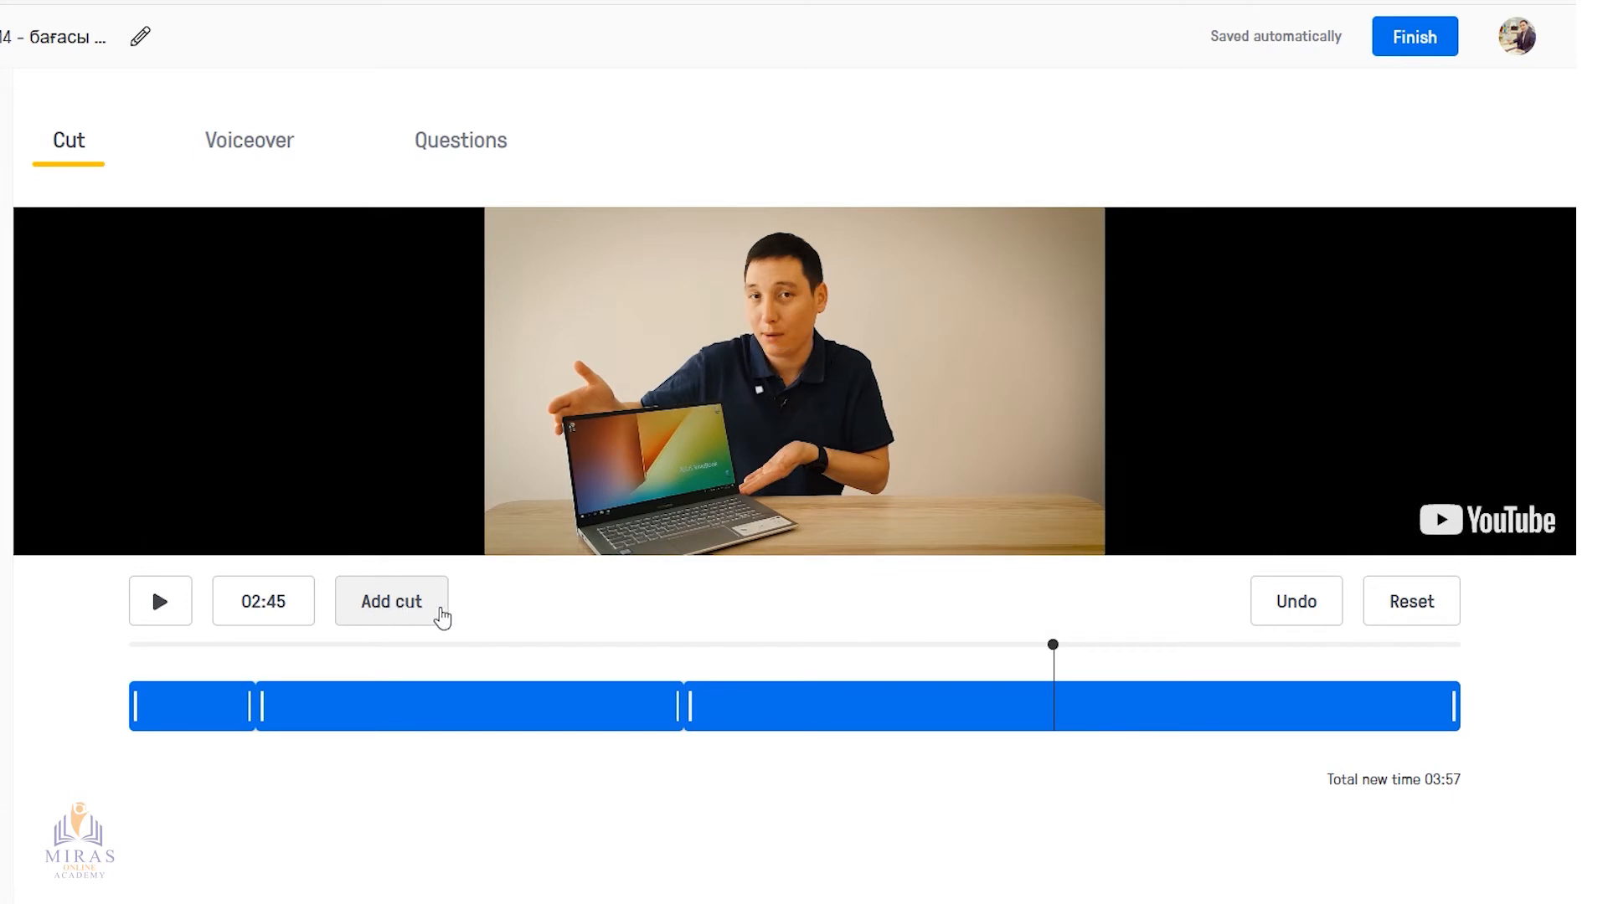
left_click(414, 615)
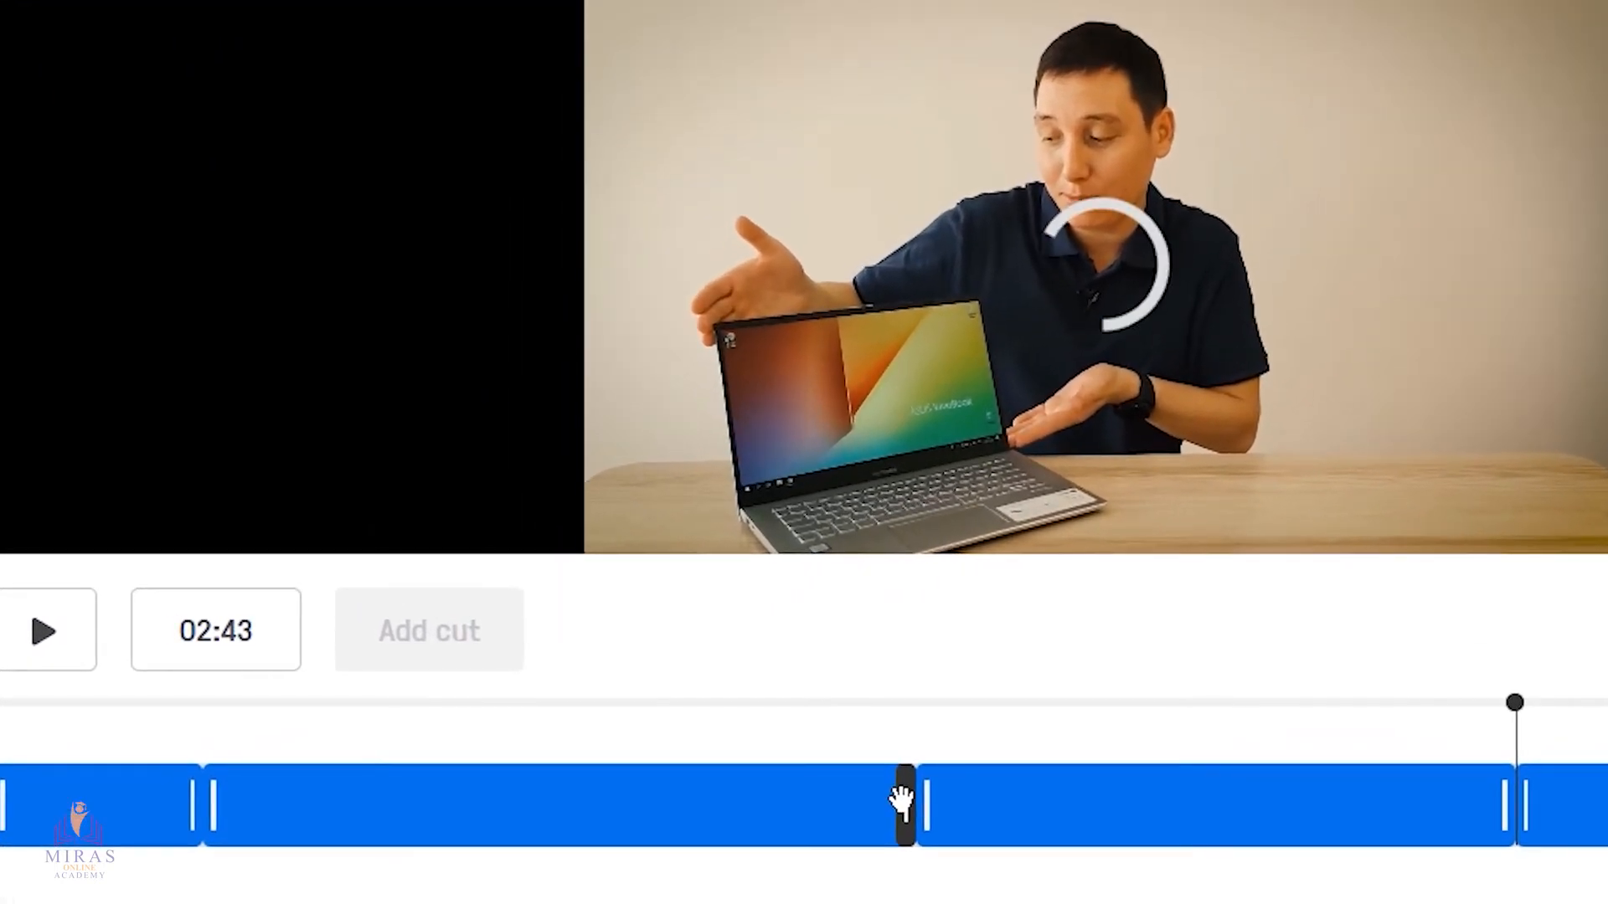
Delete the second segment and shorten the others until two short sections totalling 25 seconds remain, the first starting at about 00:34
mouse_move(901, 802)
left_mouse_down()
mouse_move(418, 806)
mouse_move(243, 828)
mouse_move(215, 812)
left_mouse_up()
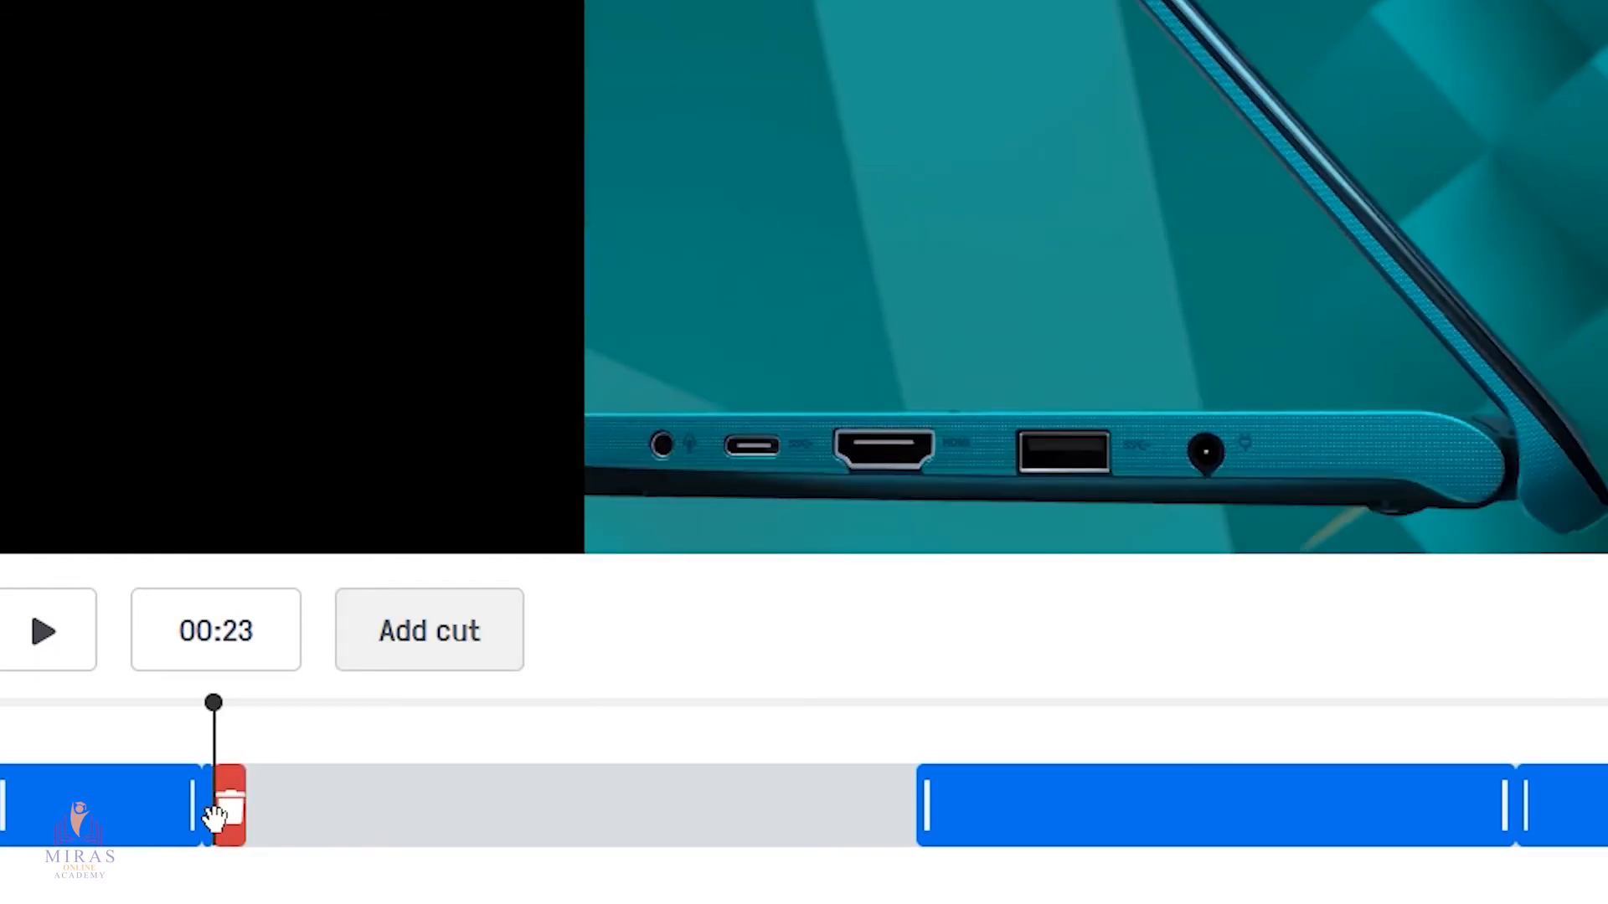
left_click(216, 809)
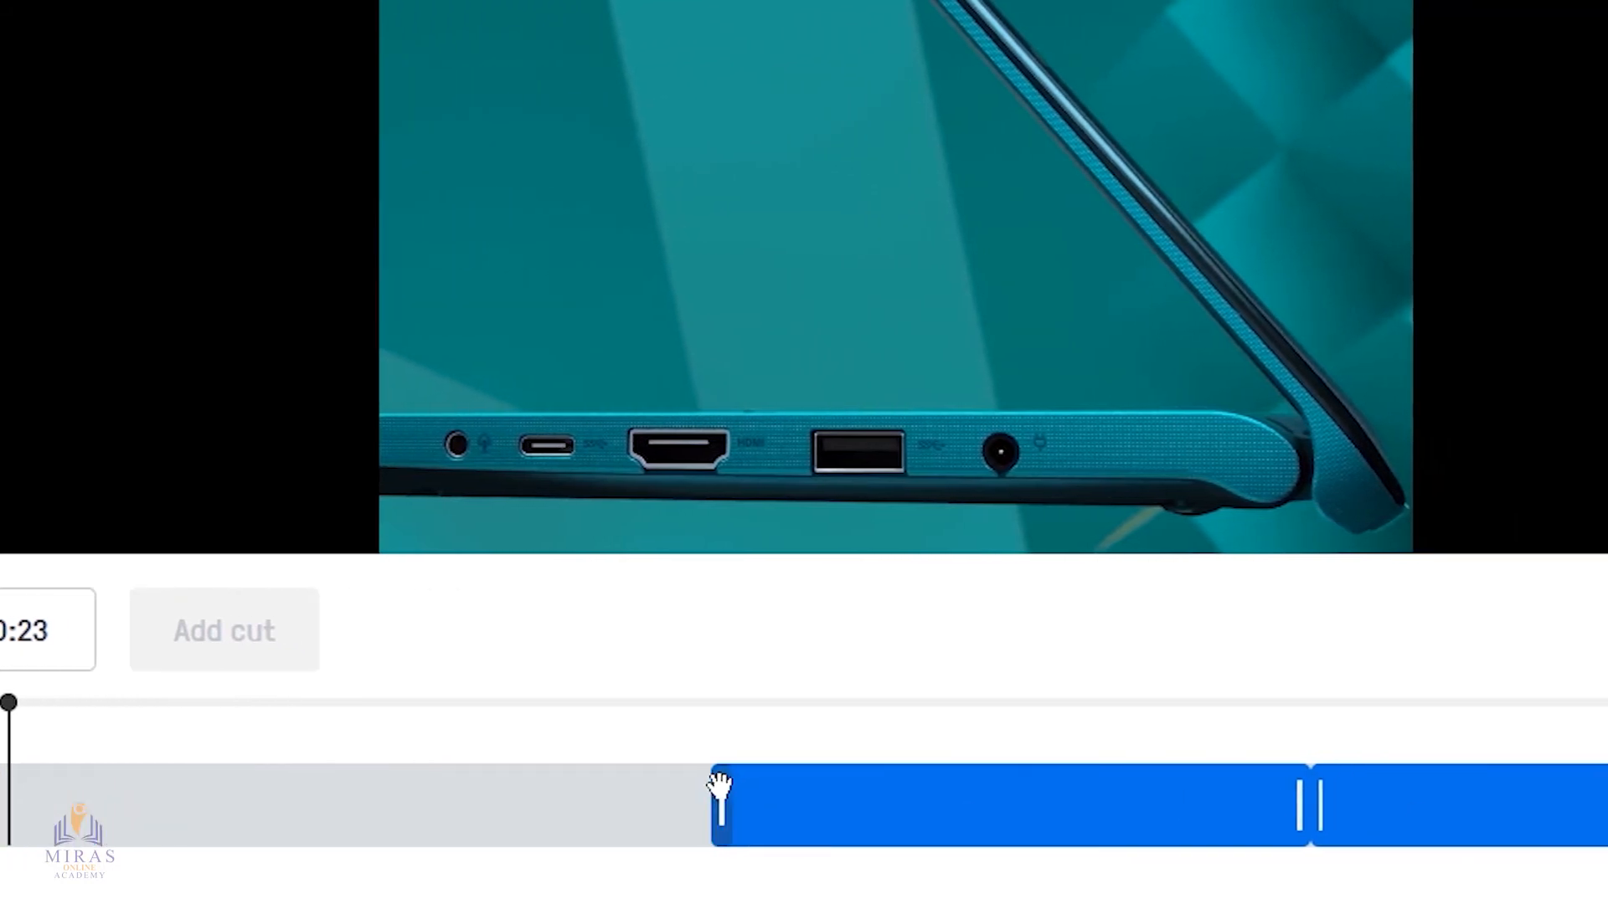
left_click_drag(607, 806, 1193, 841)
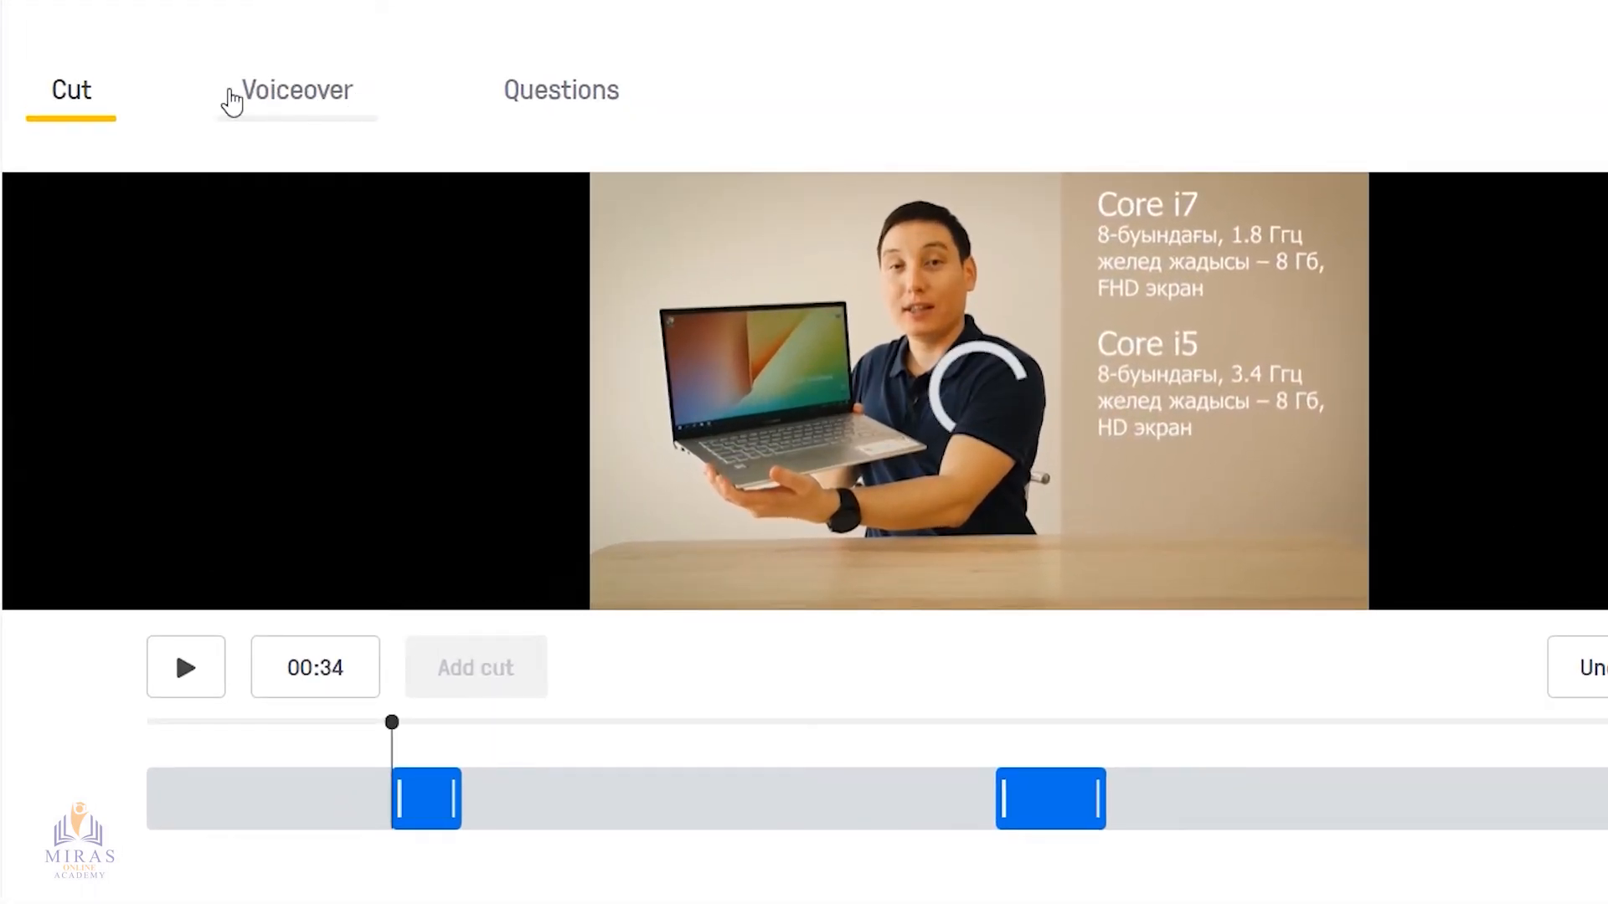
Record a voiceover about 13 seconds long from the start of the trimmed video, and play it back
left_click(298, 97)
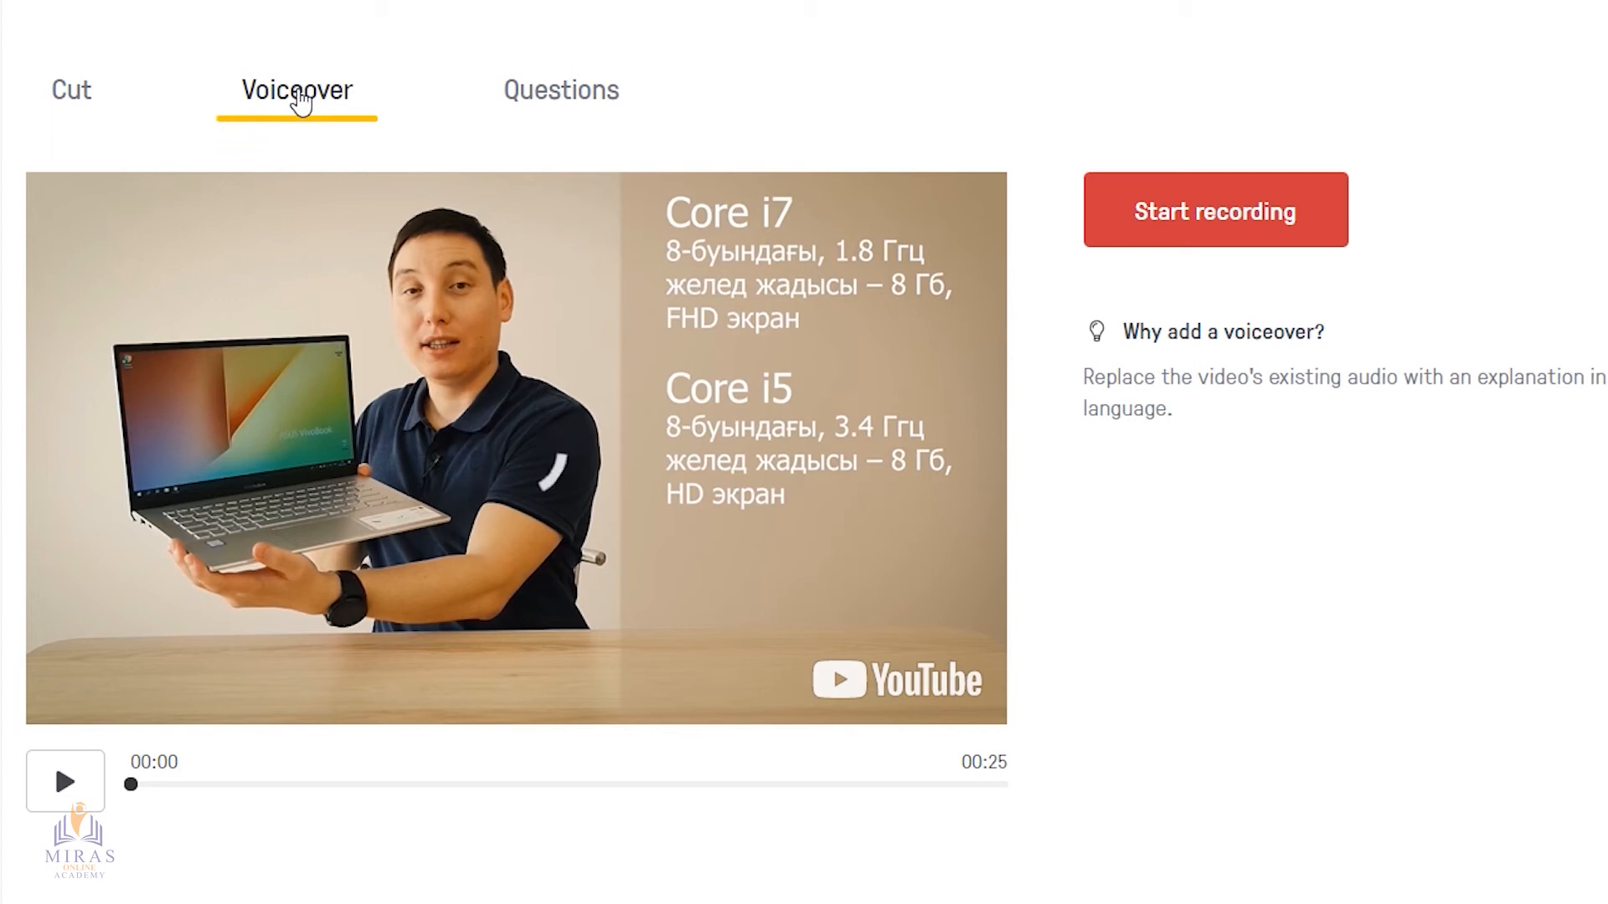
mouse_move(132, 785)
left_mouse_down()
mouse_move(461, 787)
mouse_move(126, 786)
left_mouse_up()
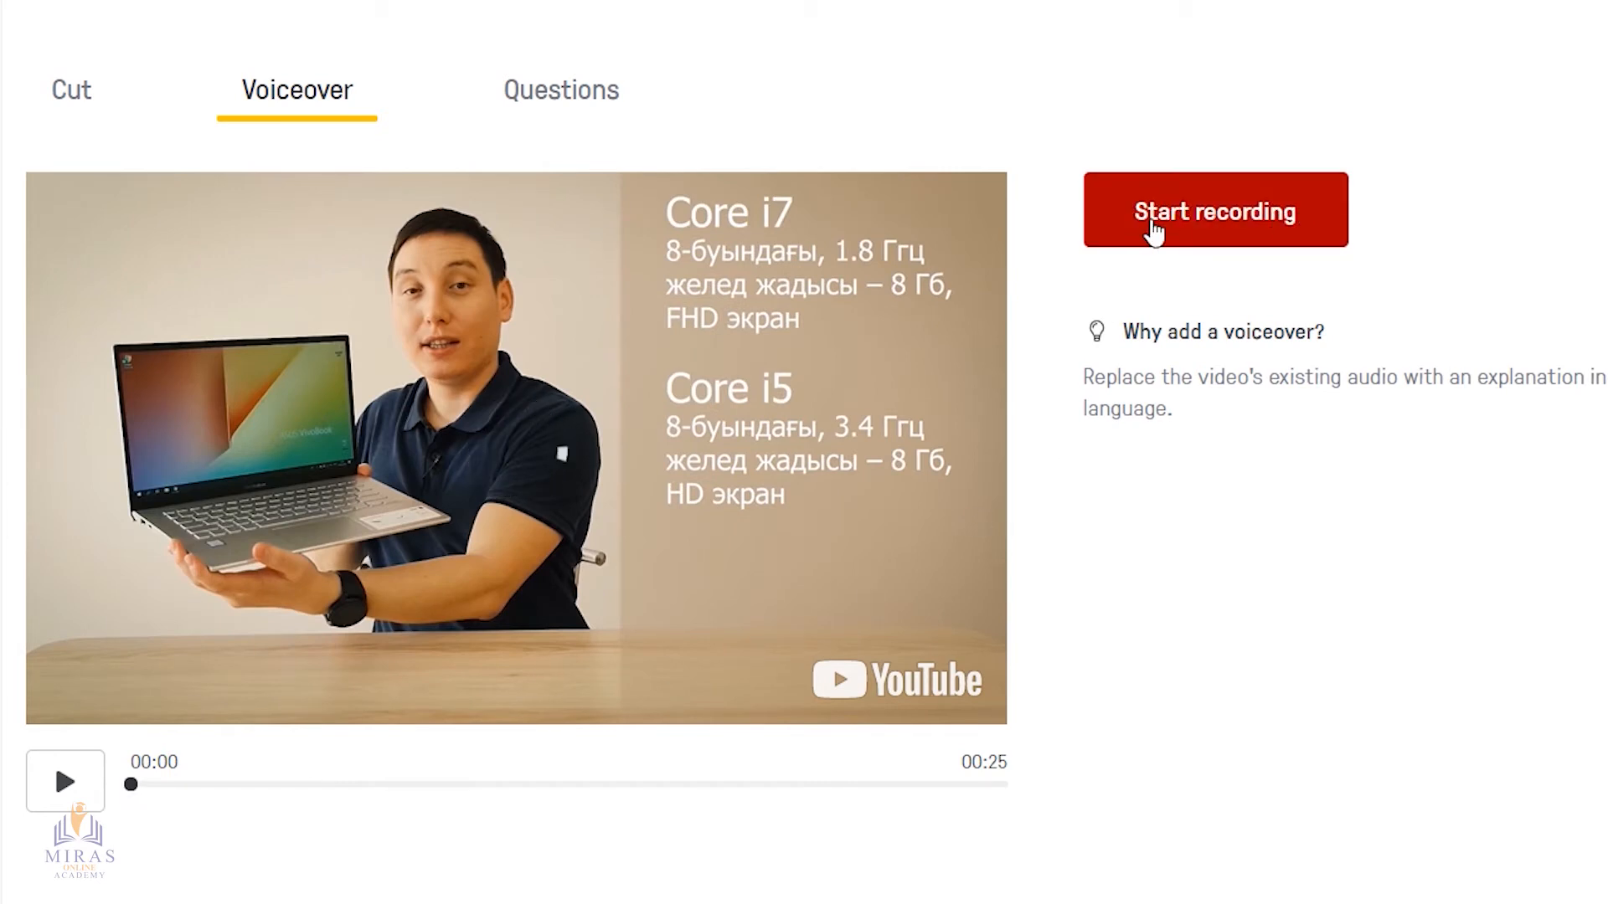
left_click(1229, 220)
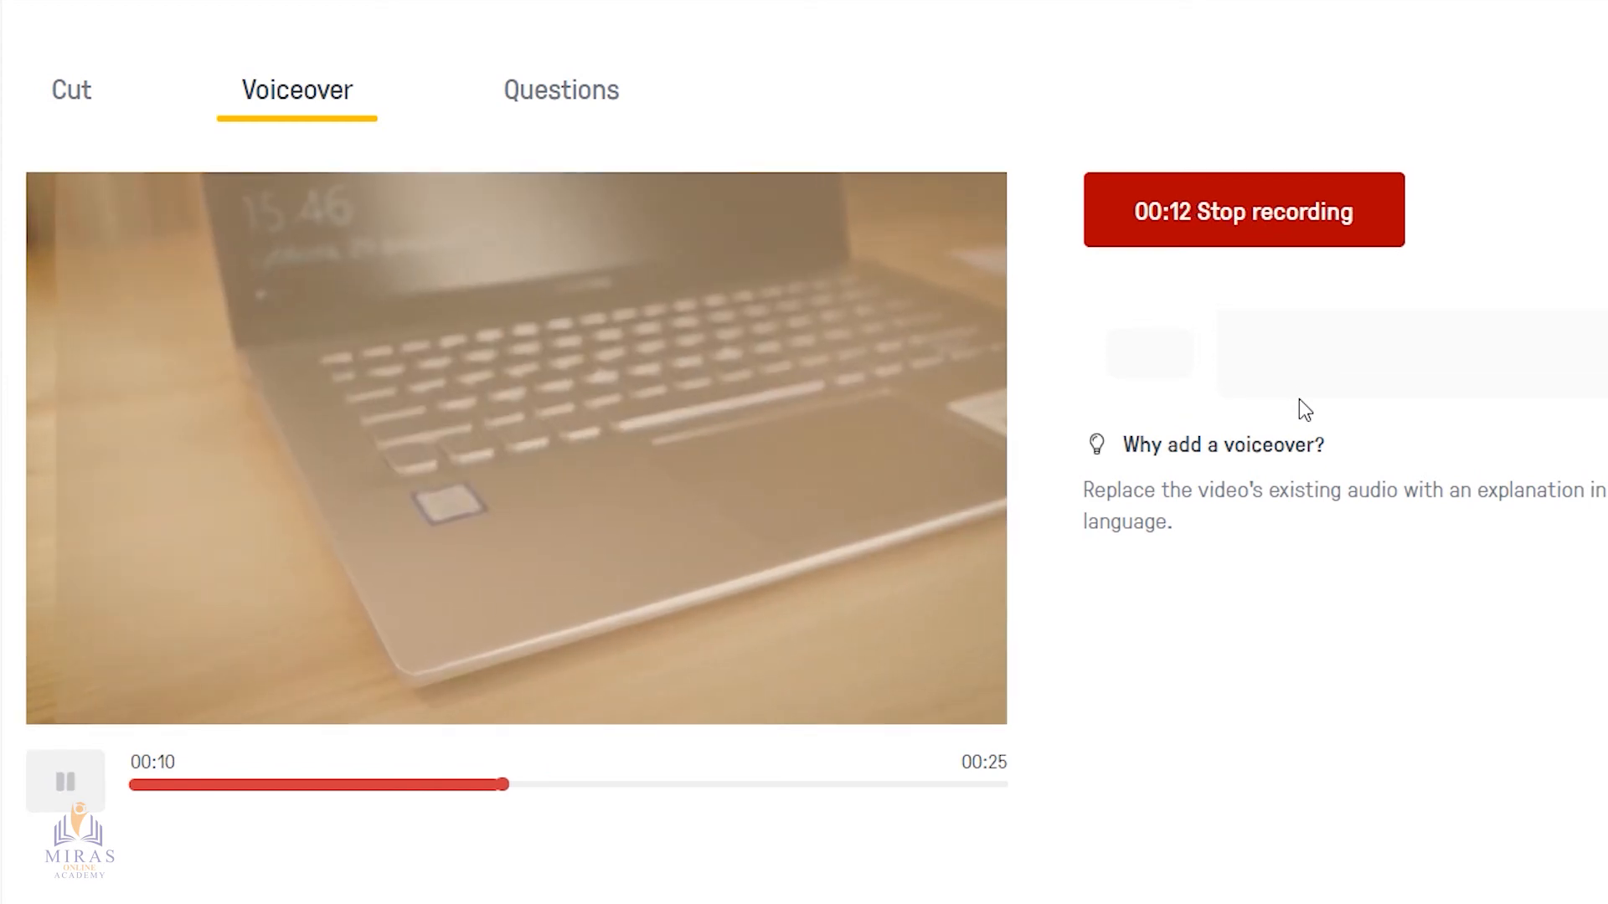
left_click(1239, 220)
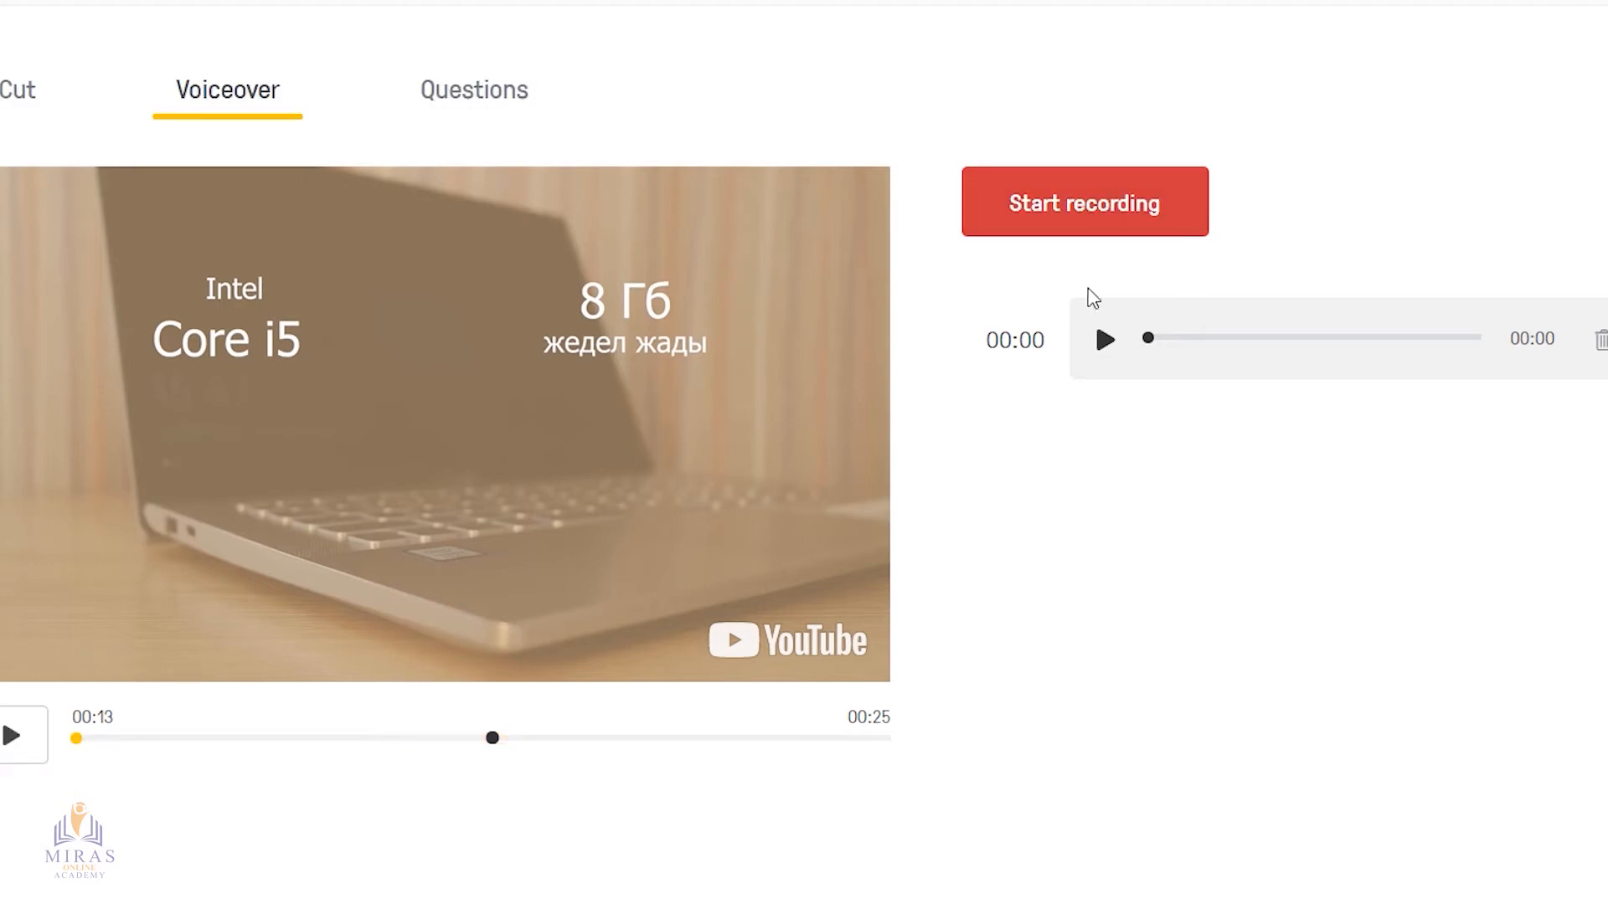
left_click(1105, 340)
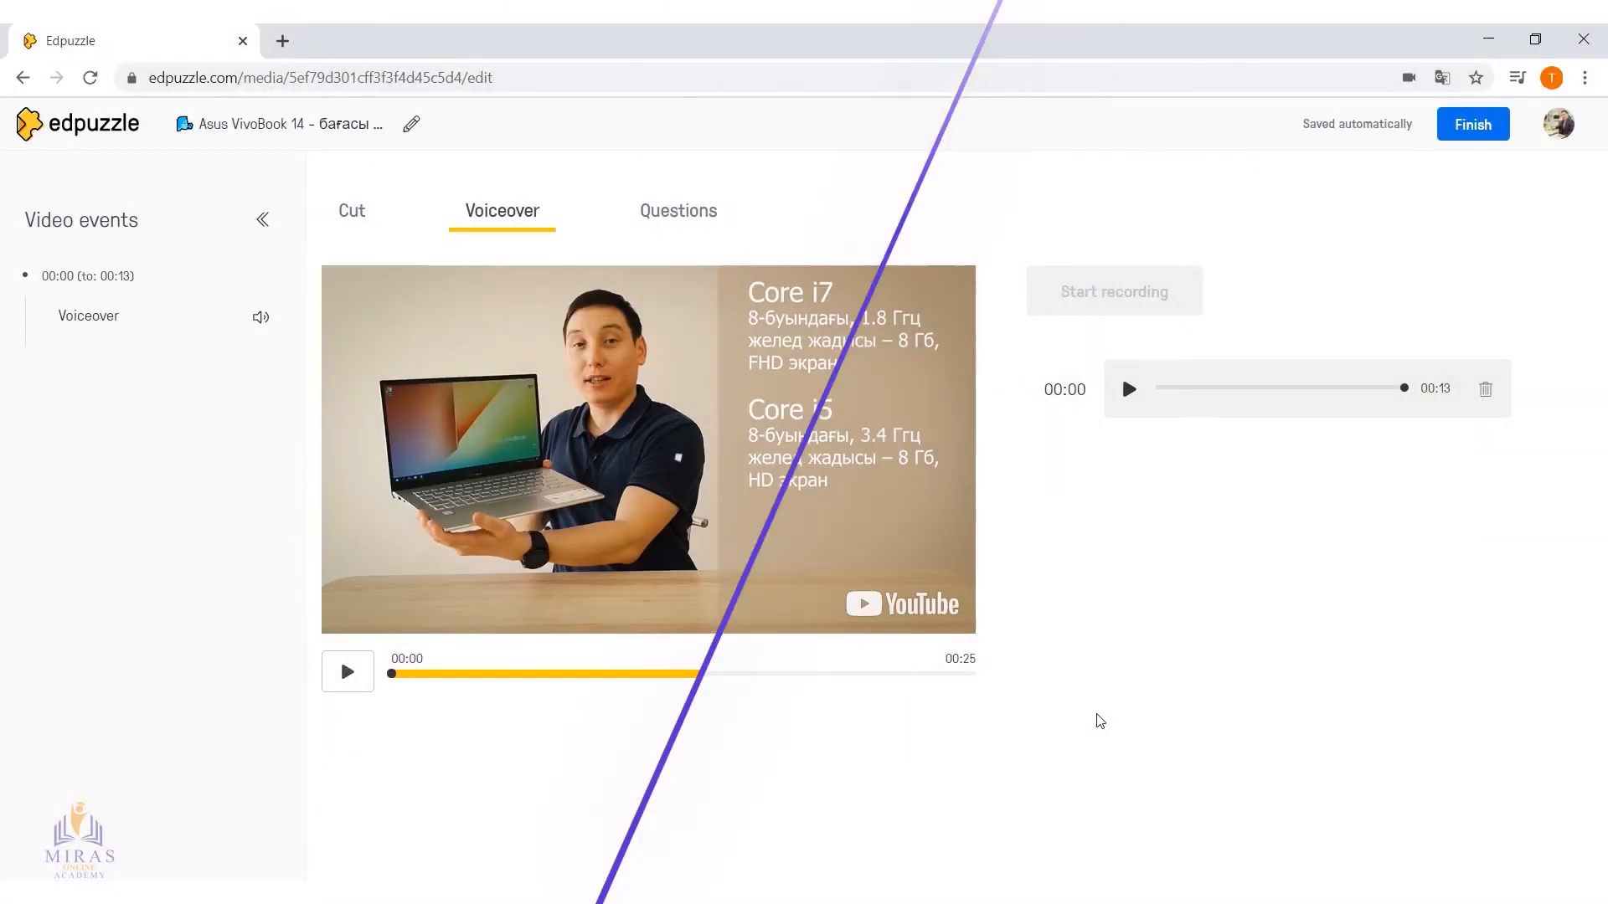
left_click(347, 673)
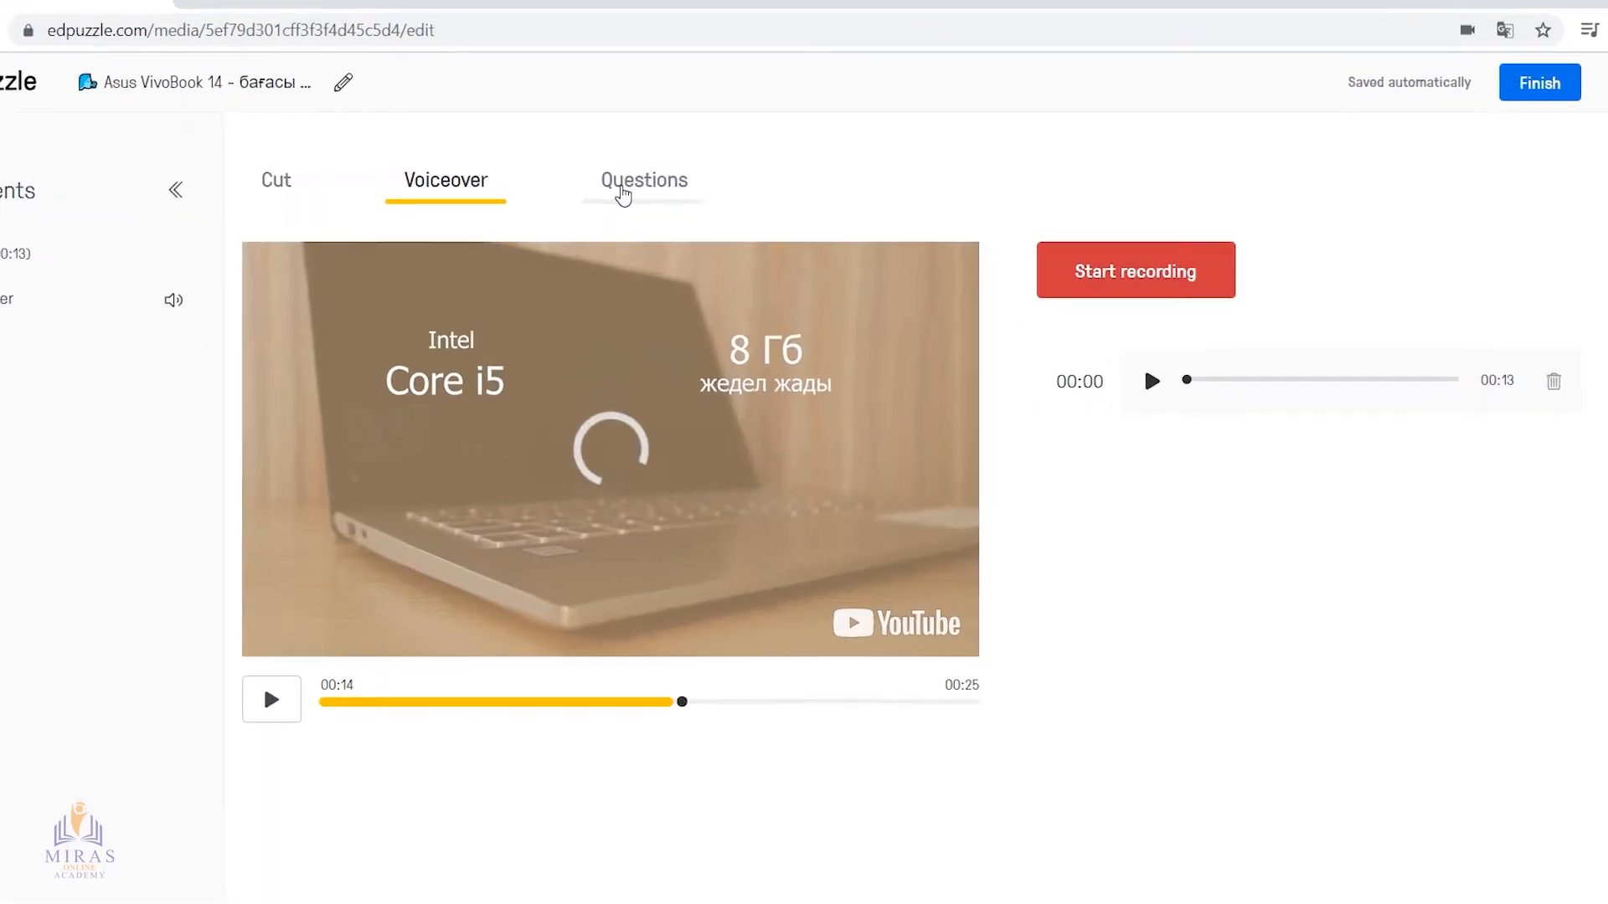
Add a multiple-choice question at the end of the trimmed video, at 00:25
left_click(622, 193)
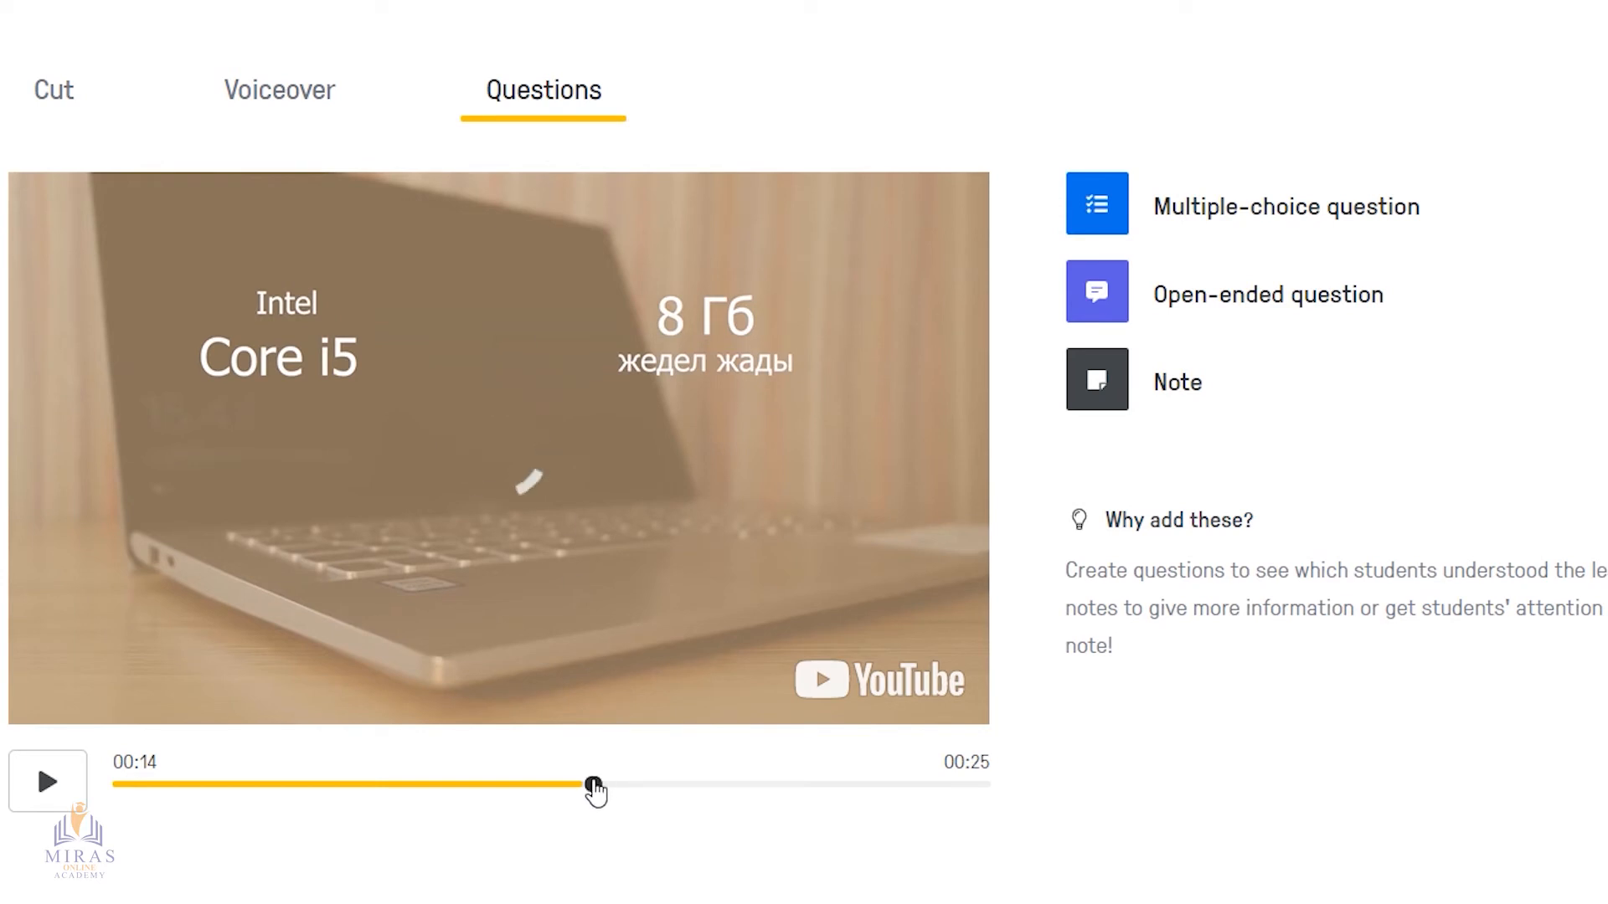
left_click_drag(596, 787, 1028, 800)
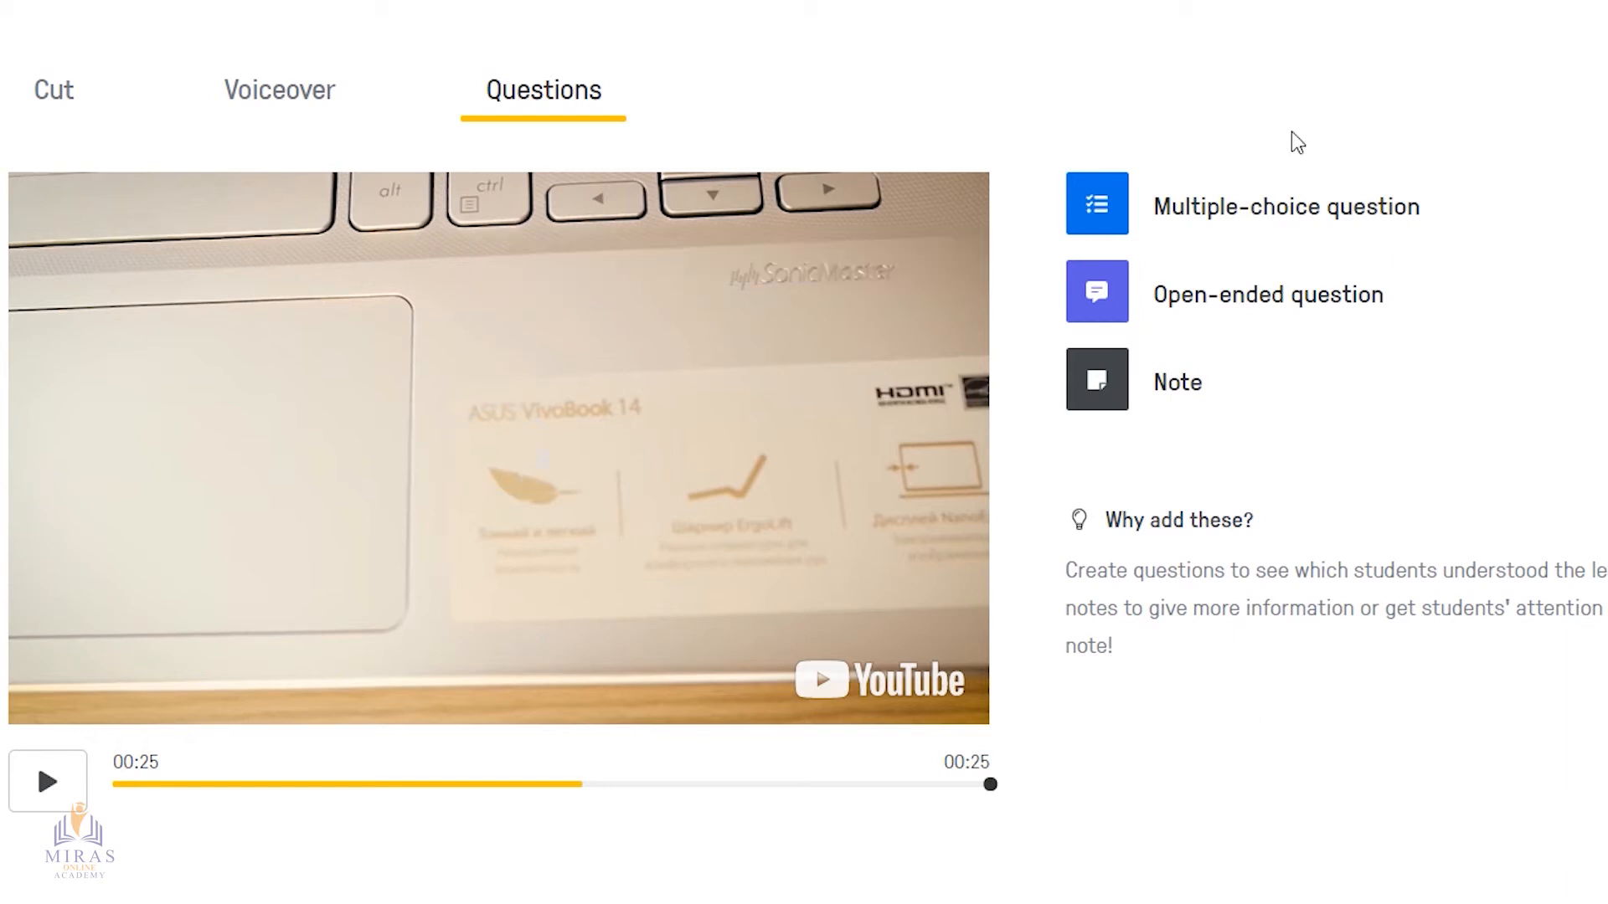
left_click(1097, 220)
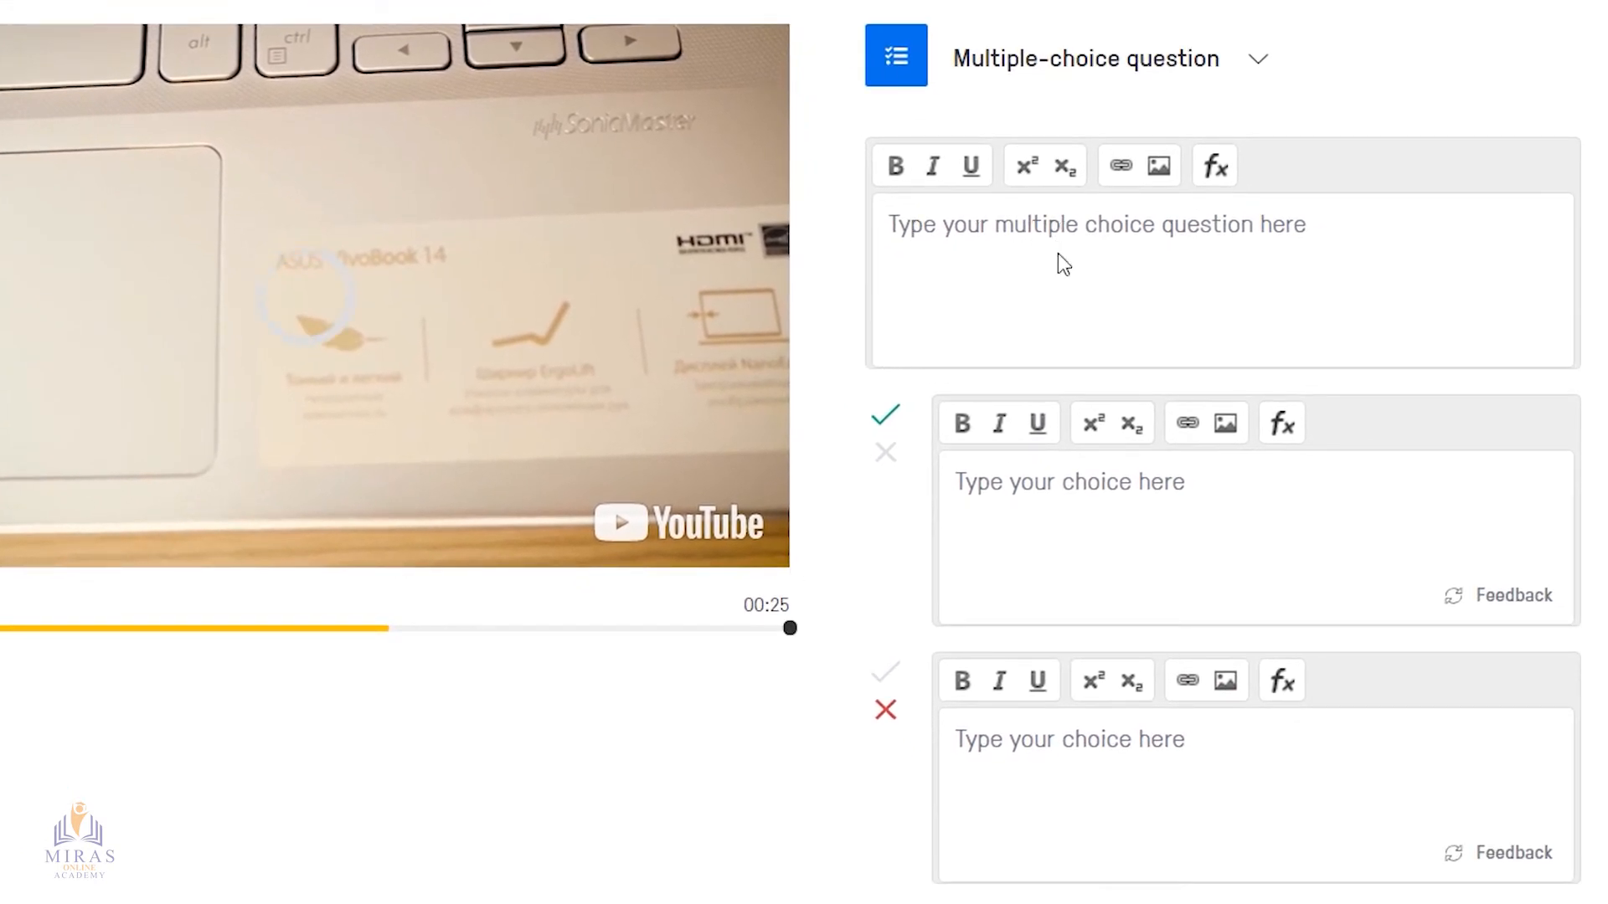
Enter the question text "1. Asus ультрабугында Intel компаниясының қандай ең мықты, санаты жоғары процессор орнатылады?"
left_click(1076, 237)
type("1.")
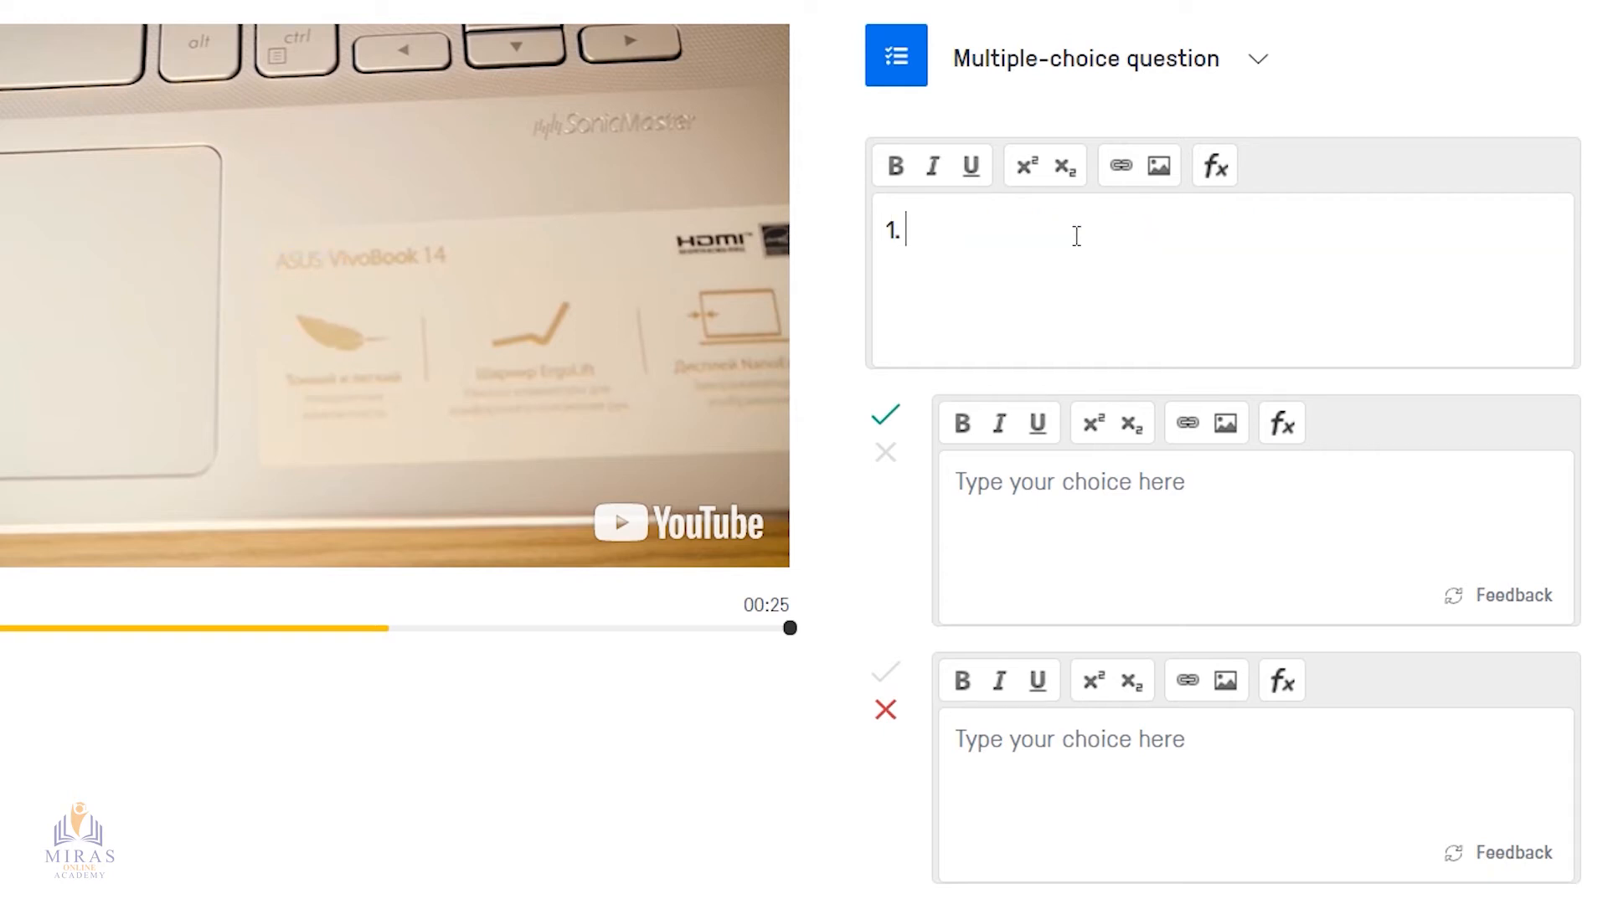
type(" Asus ультрабукын")
key("BackSpace")
type("гында")
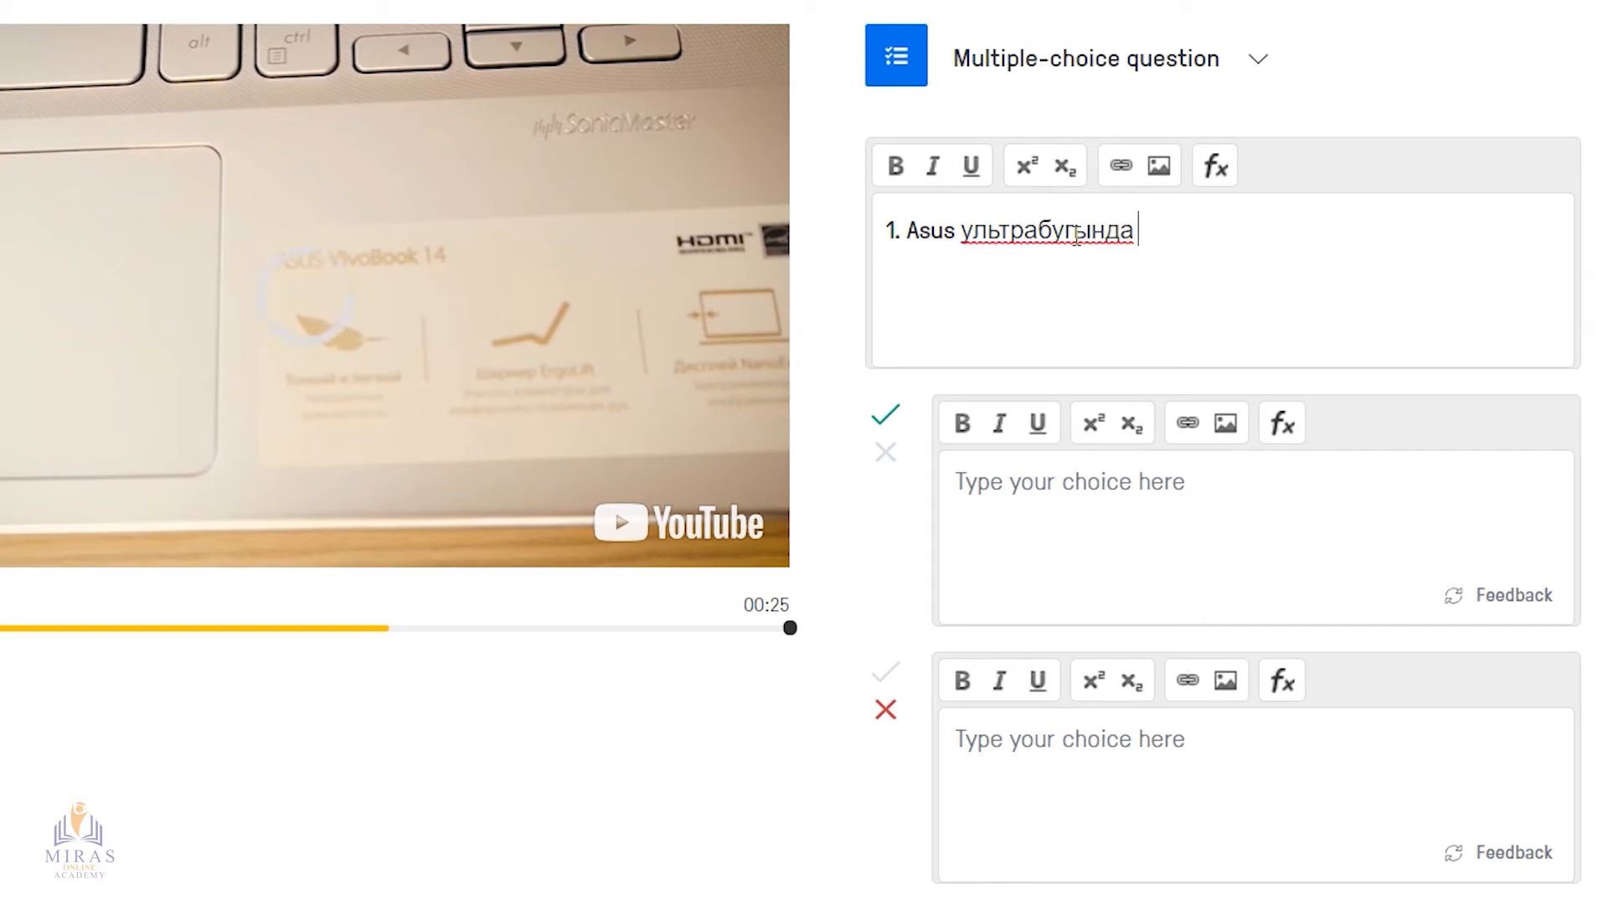
type(" Im")
type("tel ")
type("компани")
type("ясының")
type(" қан")
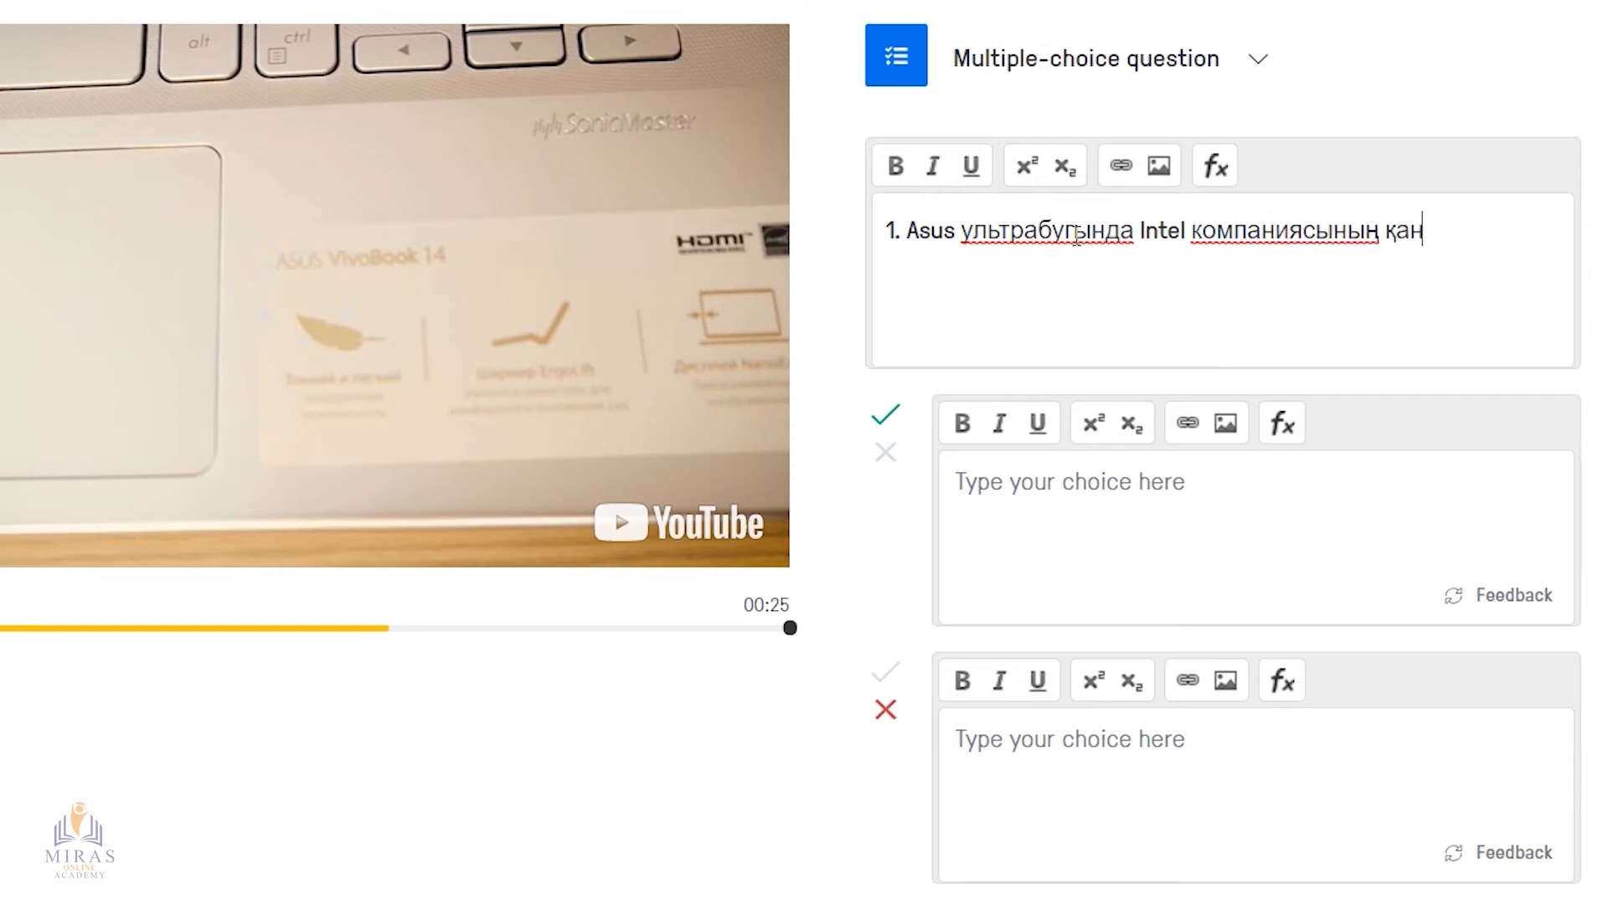
type("дай ең м")
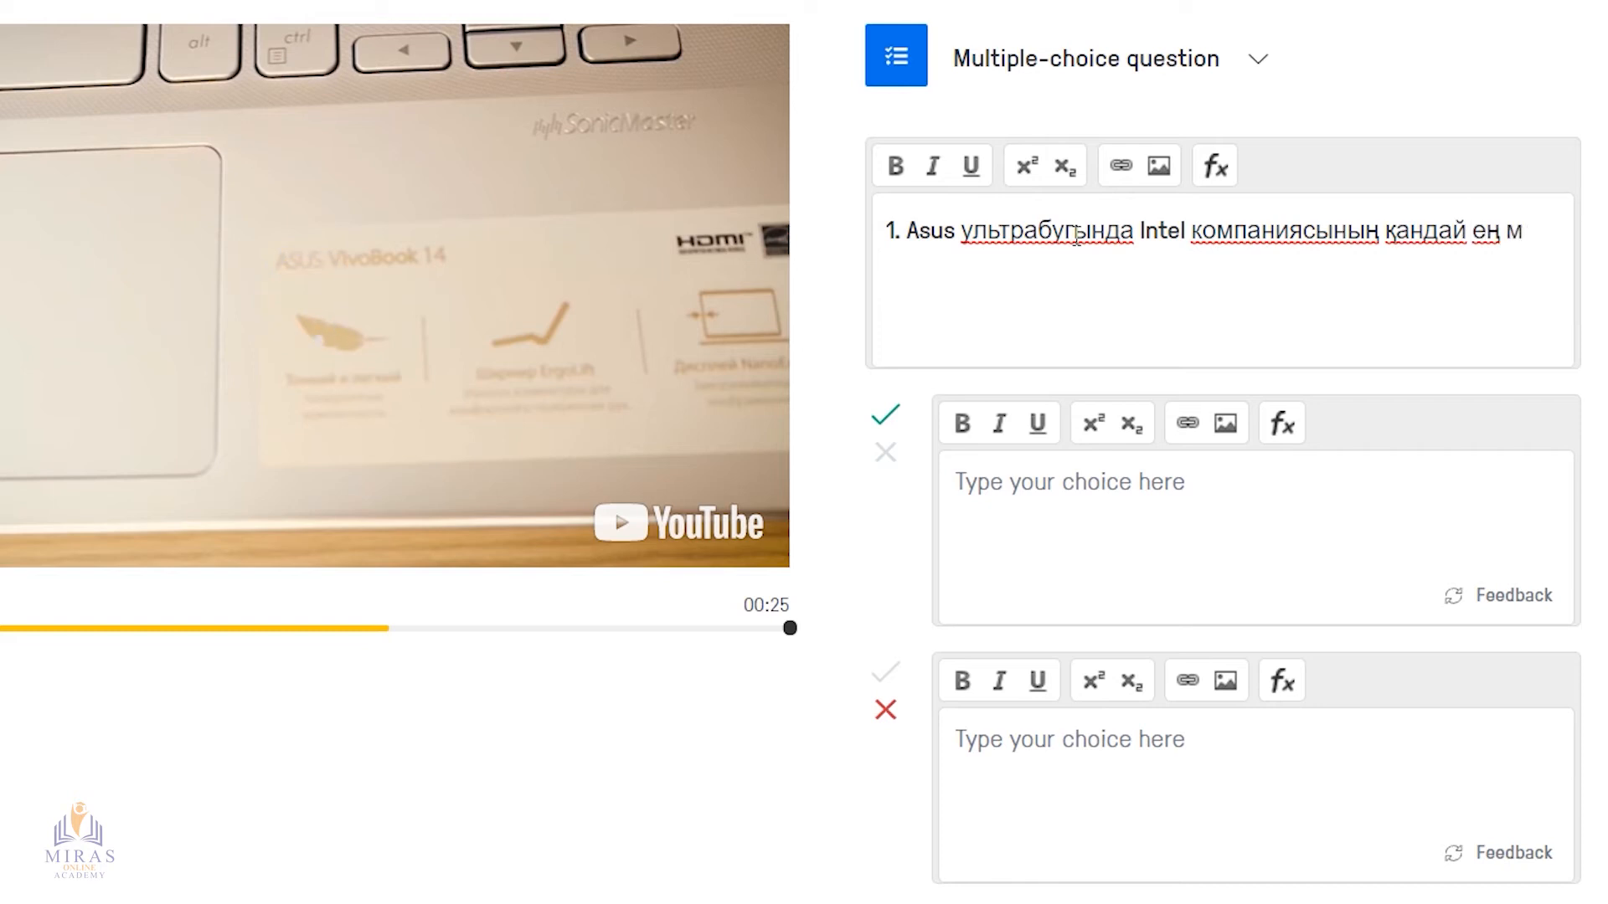
type("ықты, санаты")
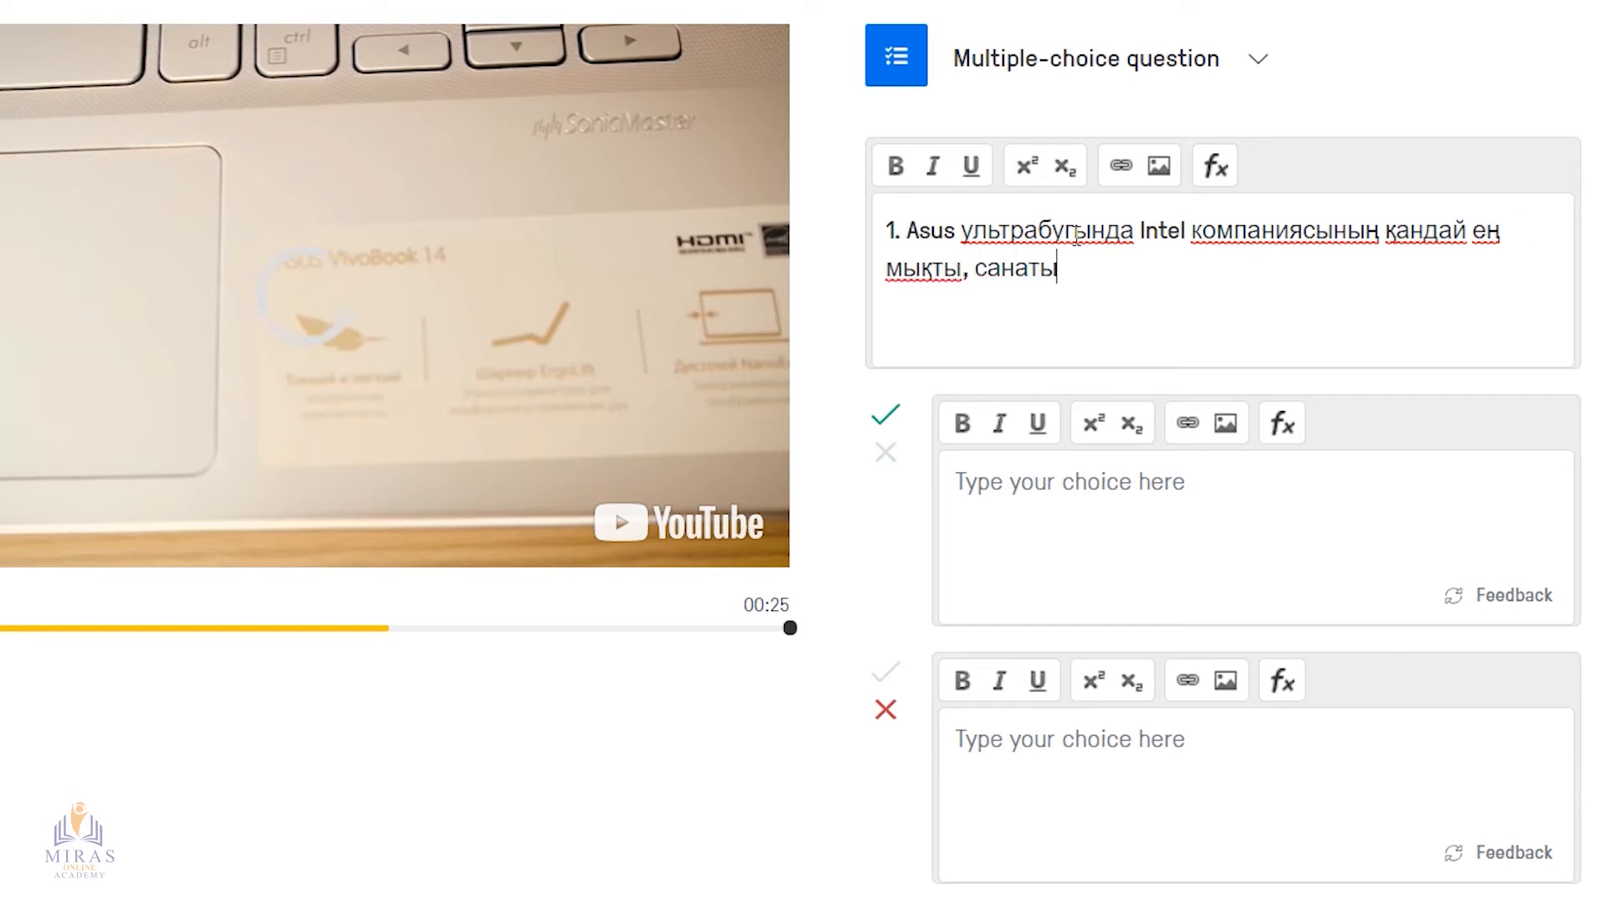
type(" жоғары ")
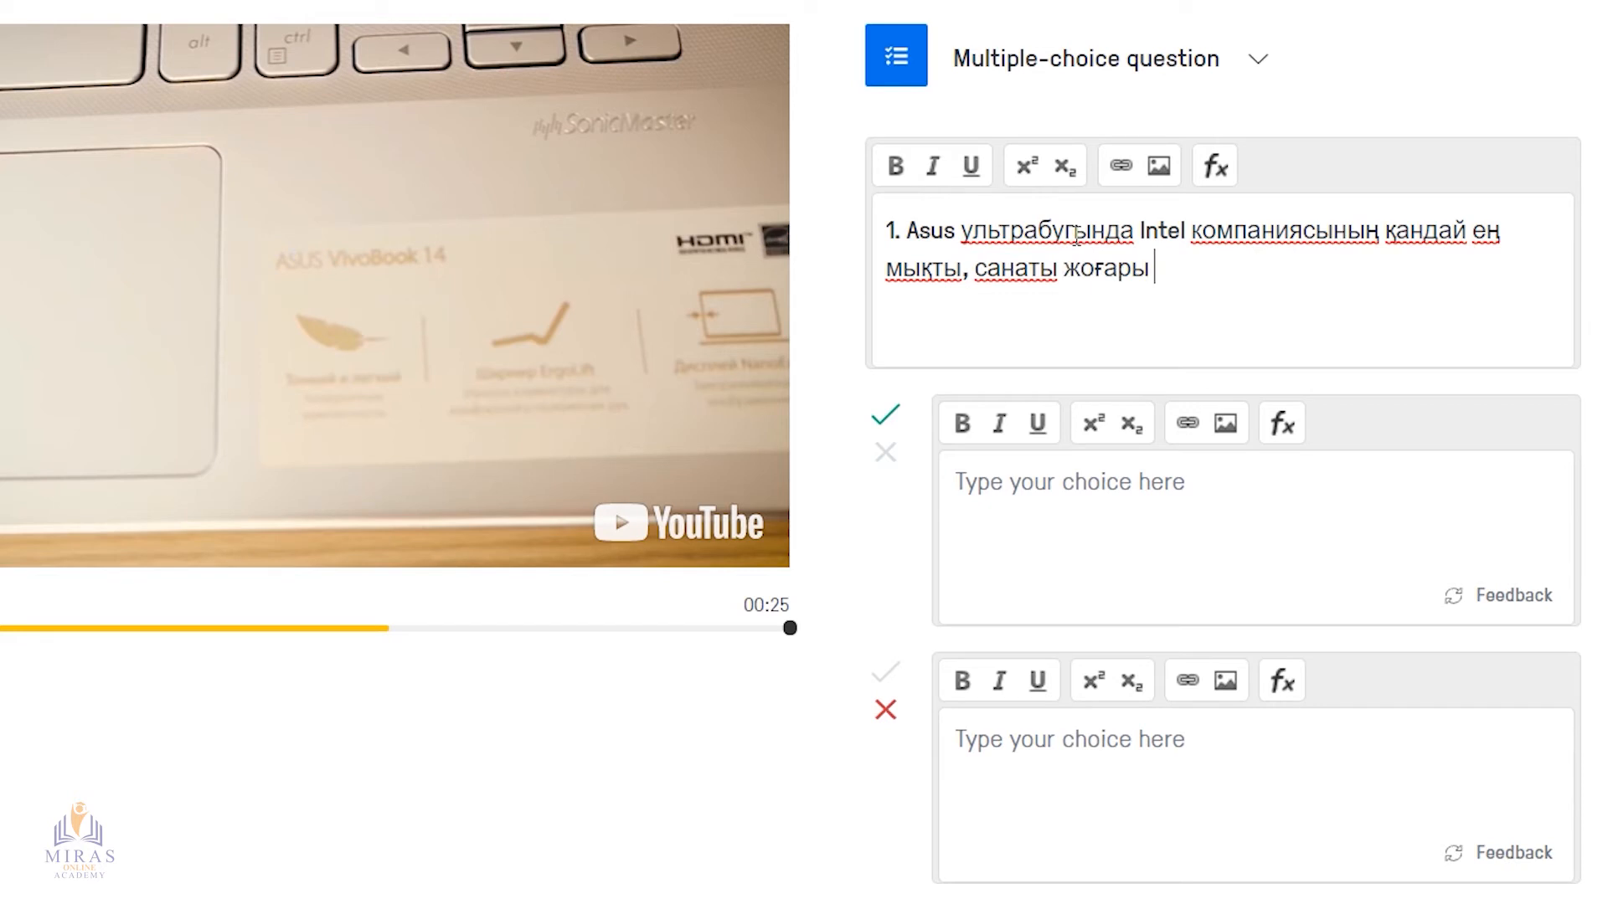
type("про")
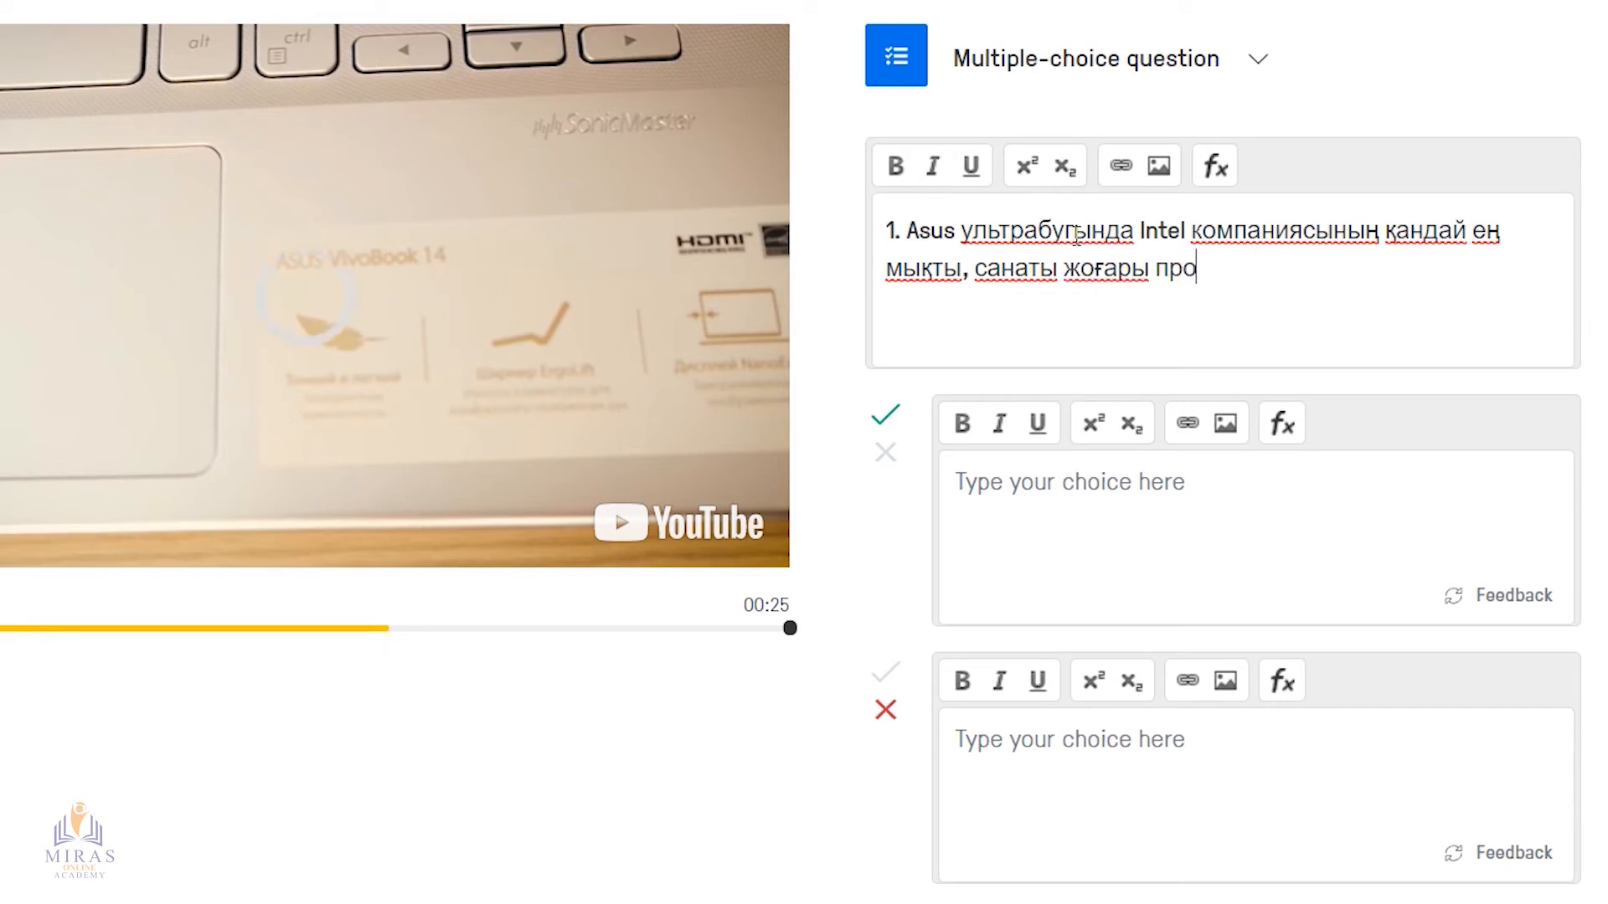
type("цессор орнатылады?")
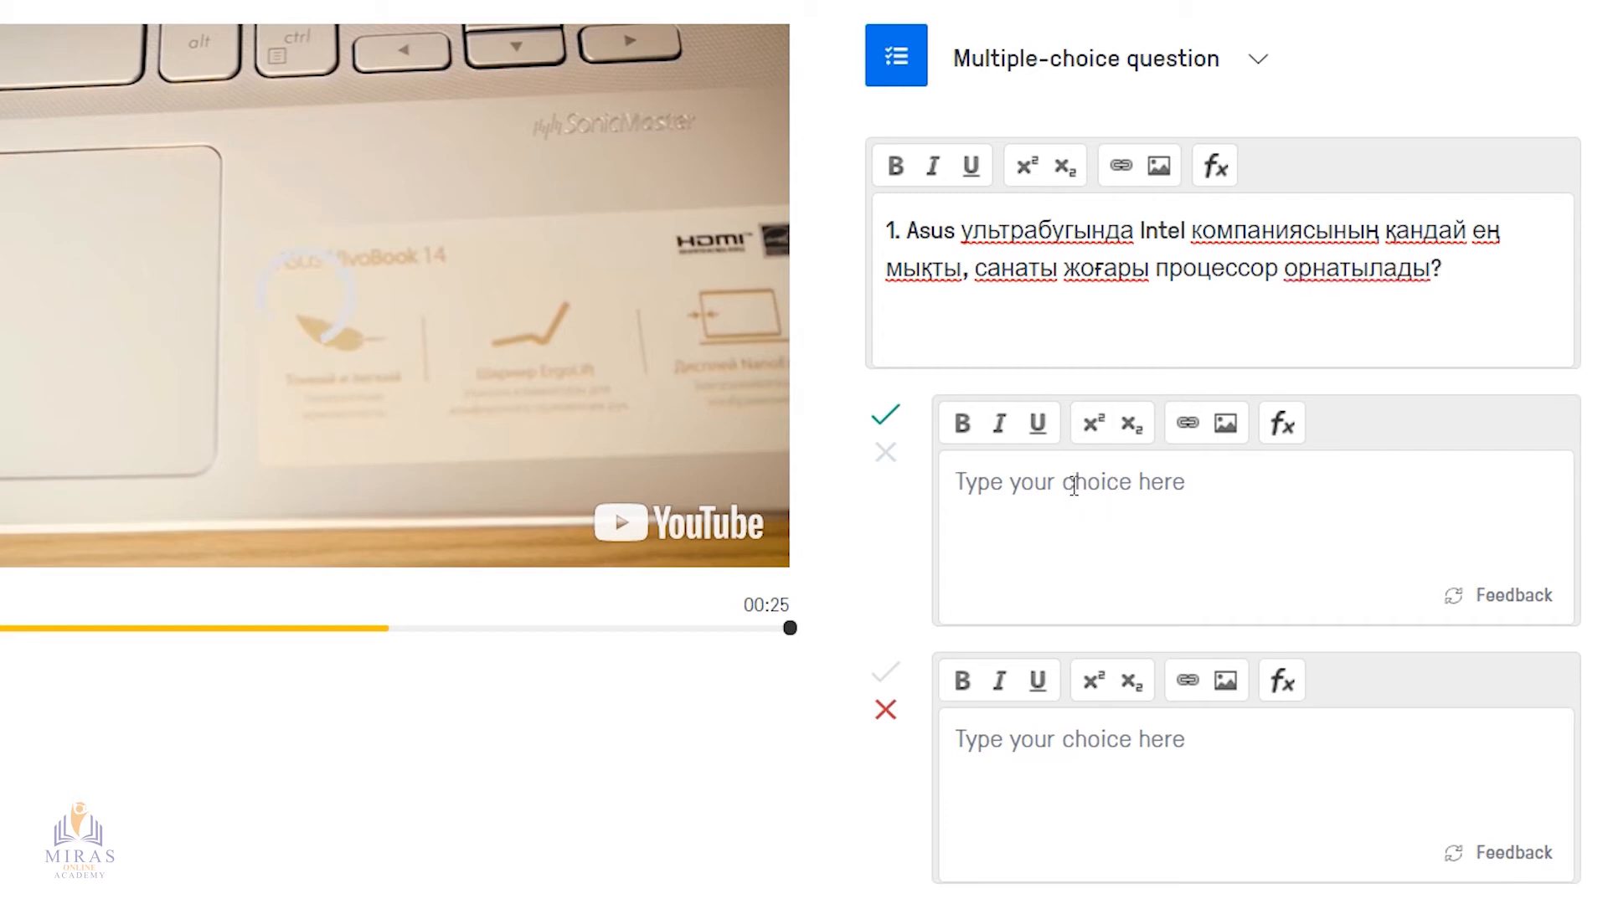
Enter the answer choices "Core i3" and "Core i5", and add a third choice "Core i7"
type("Core i3")
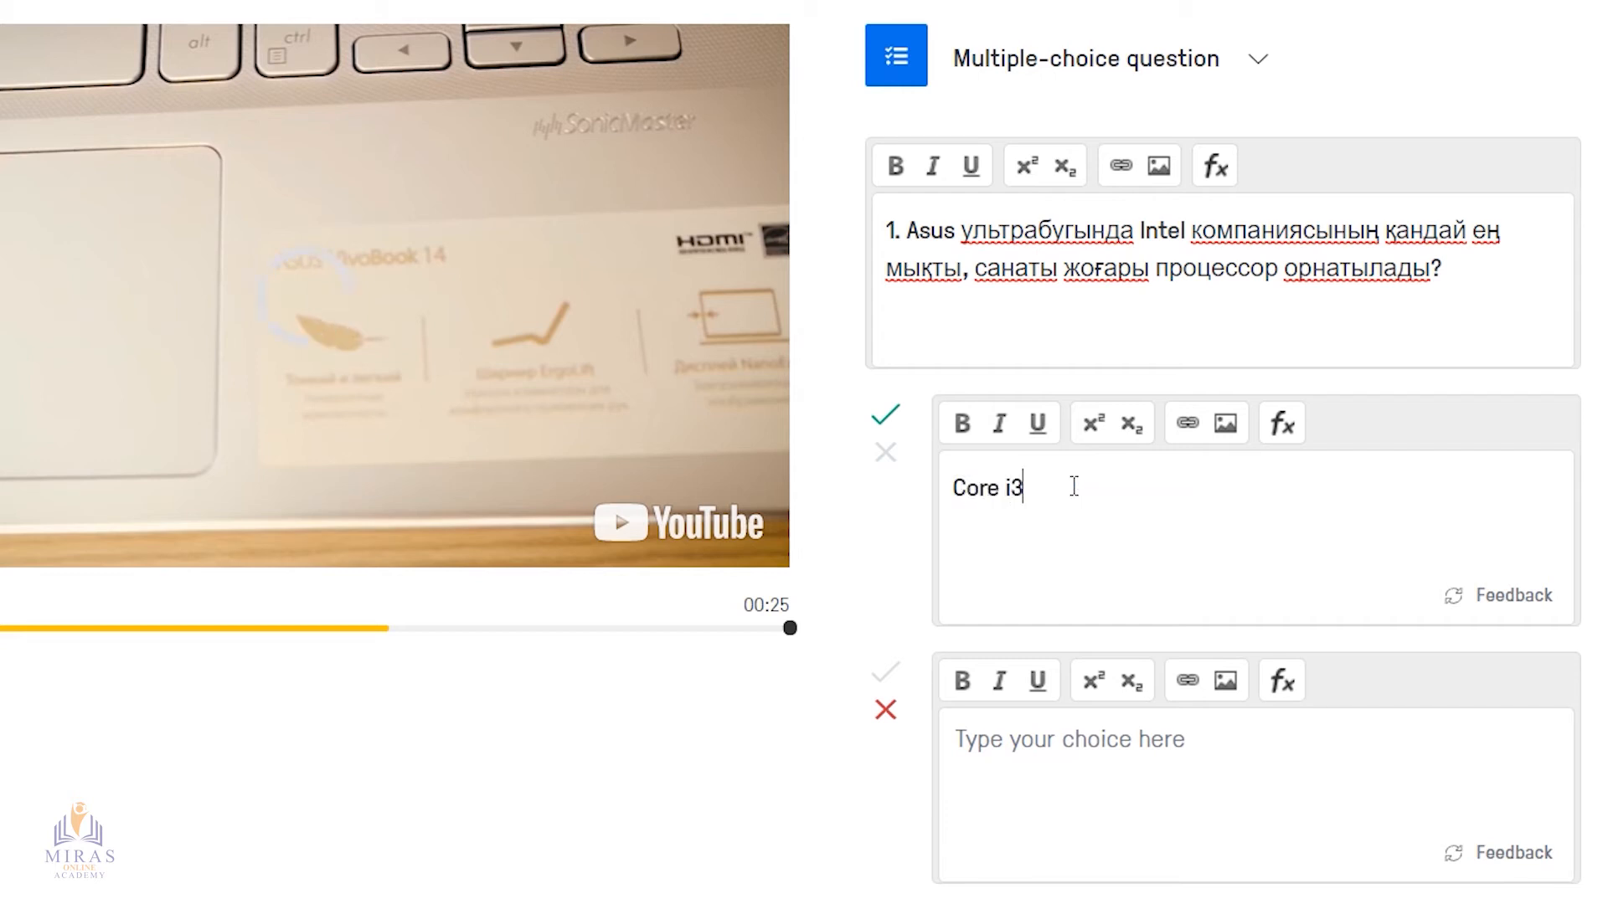
left_click(1055, 746)
type("Core i5")
scroll(1053, 746, "down", 4)
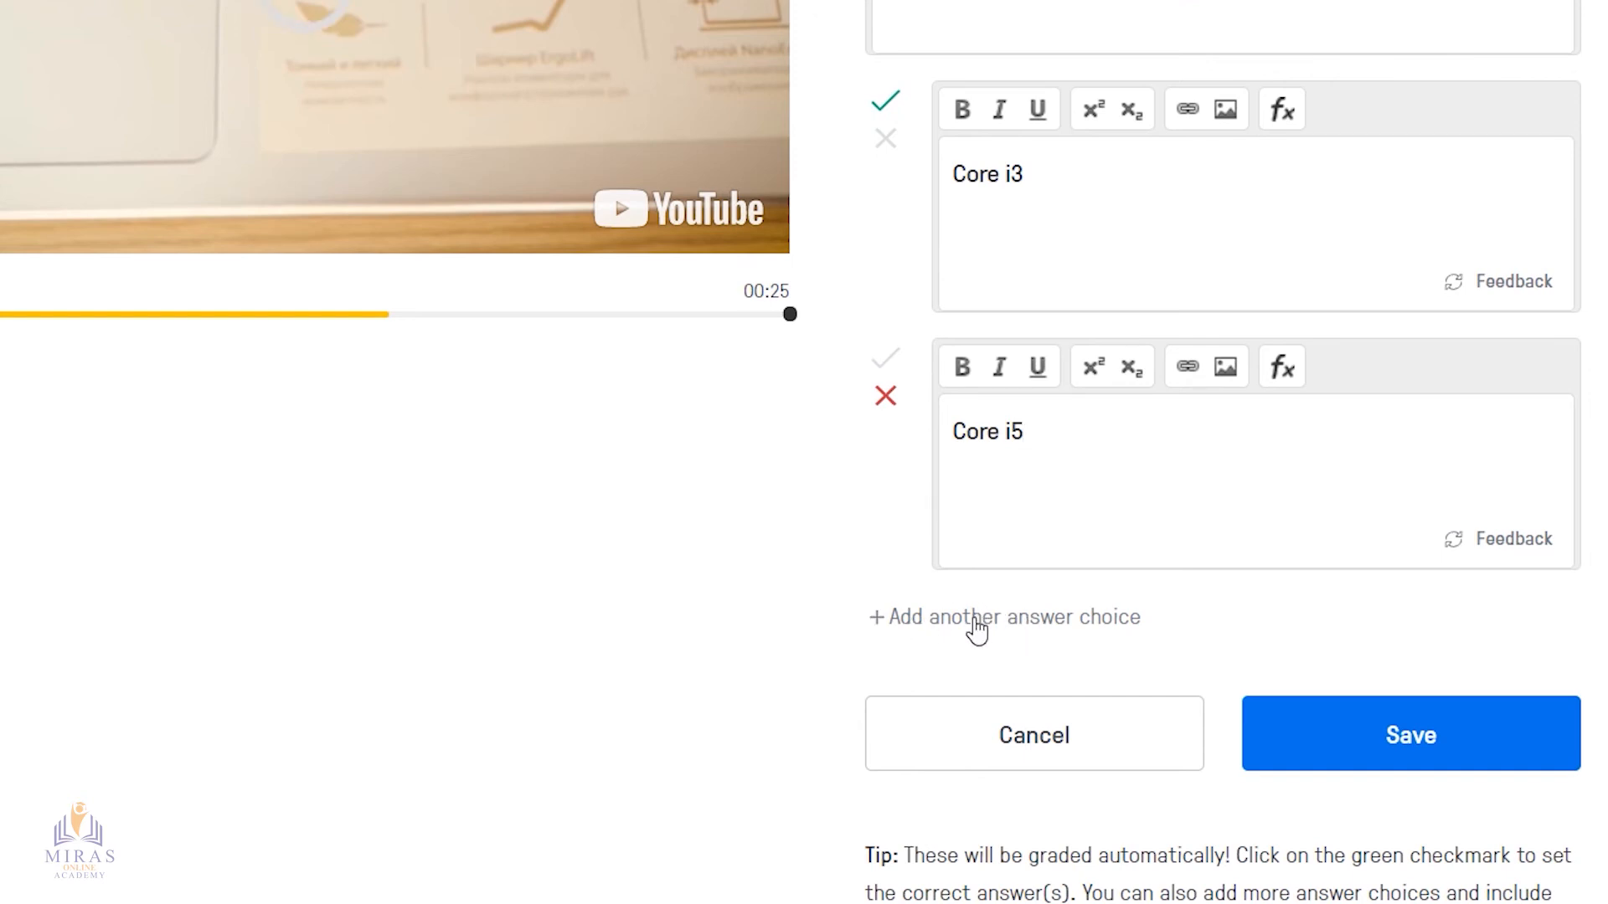
left_click(936, 631)
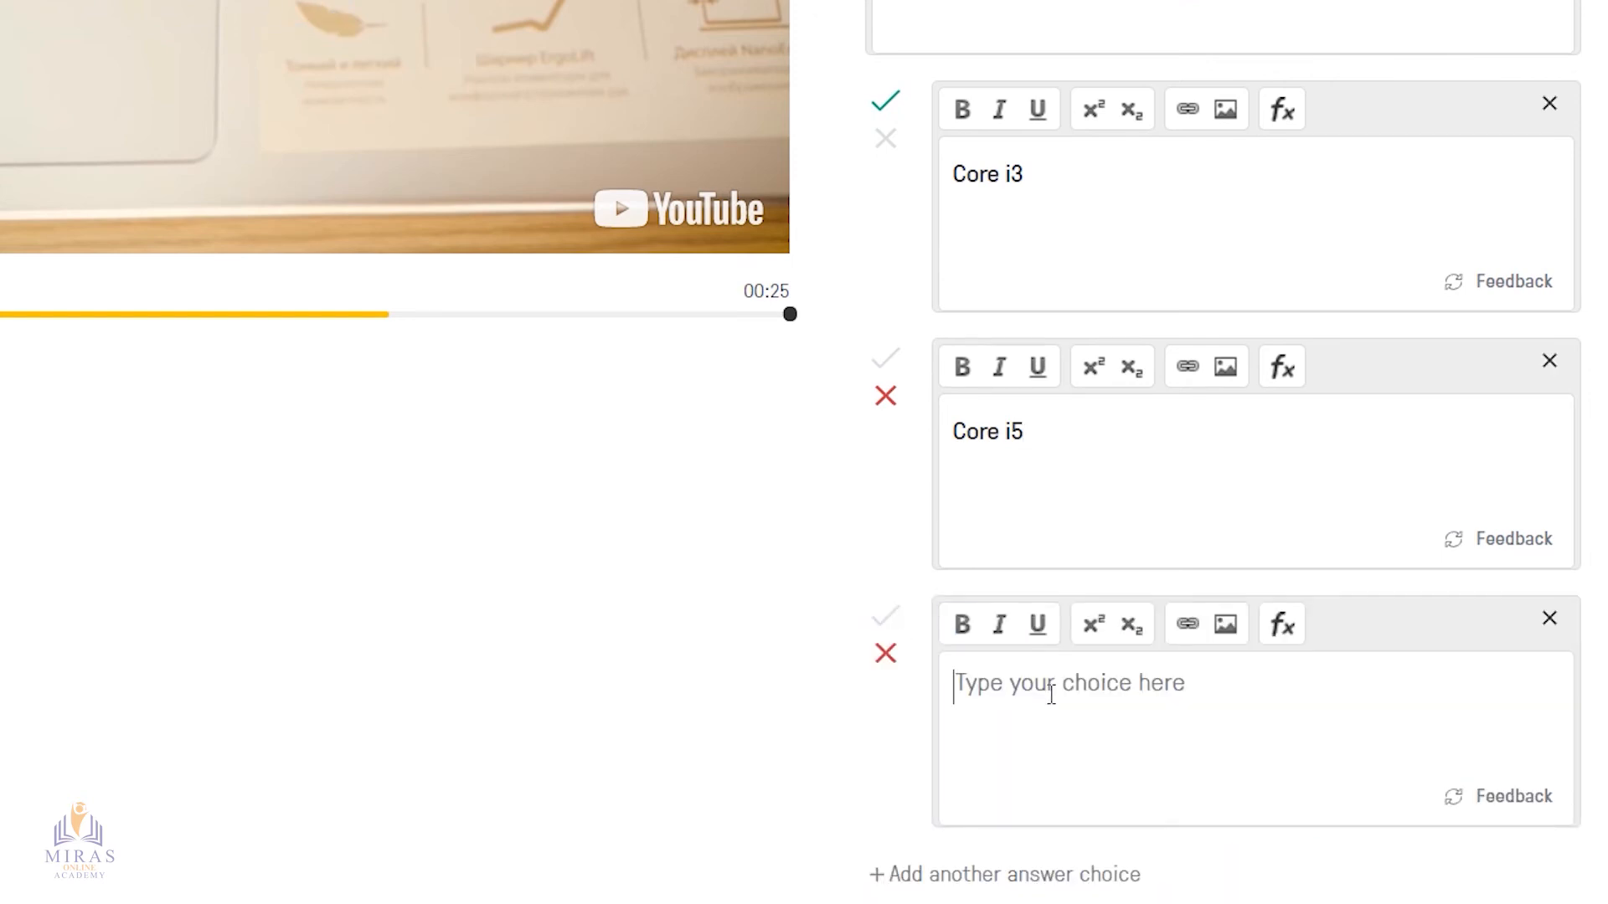
type("Core i7")
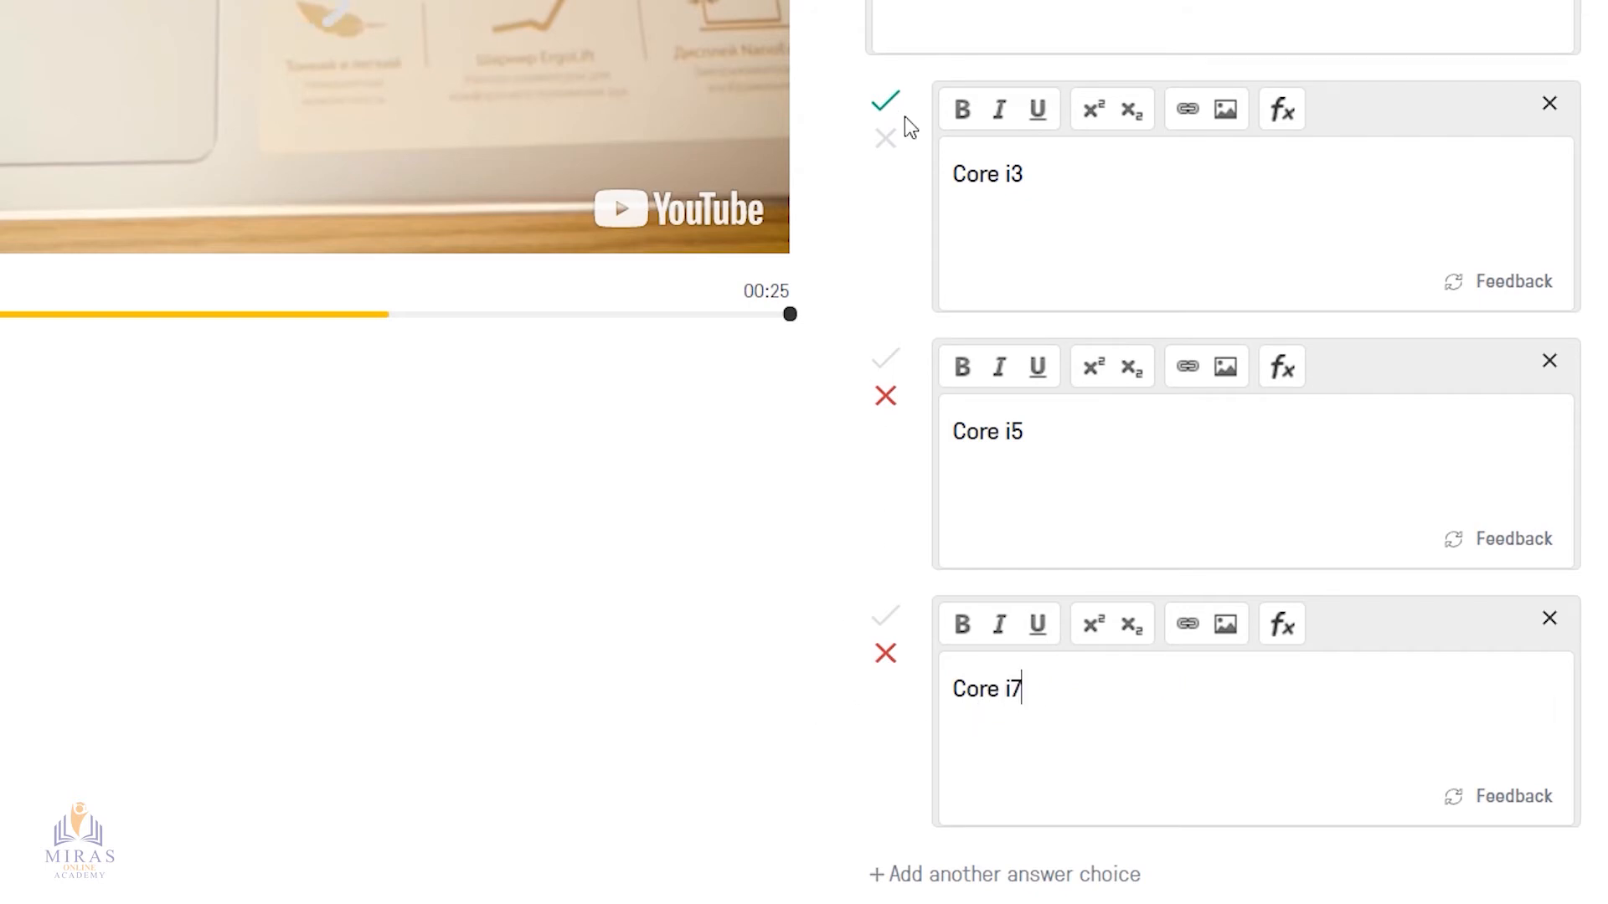
Mark Core i7 instead of Core i3 as the correct answer and save the question
left_click(886, 140)
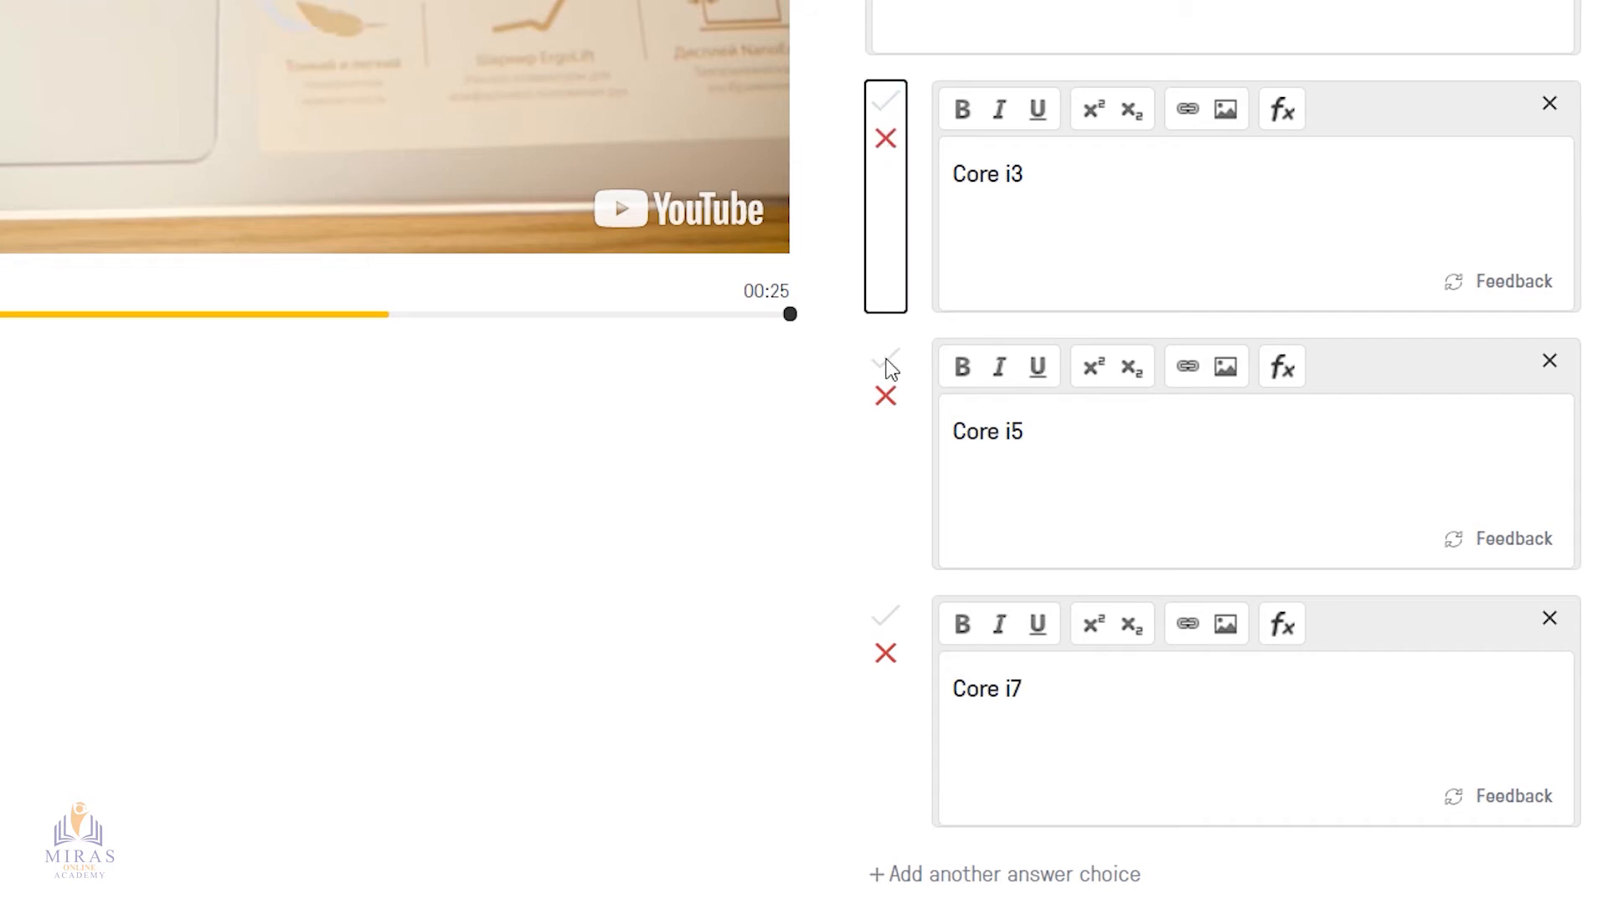
left_click(887, 619)
scroll(796, 649, "down", 4)
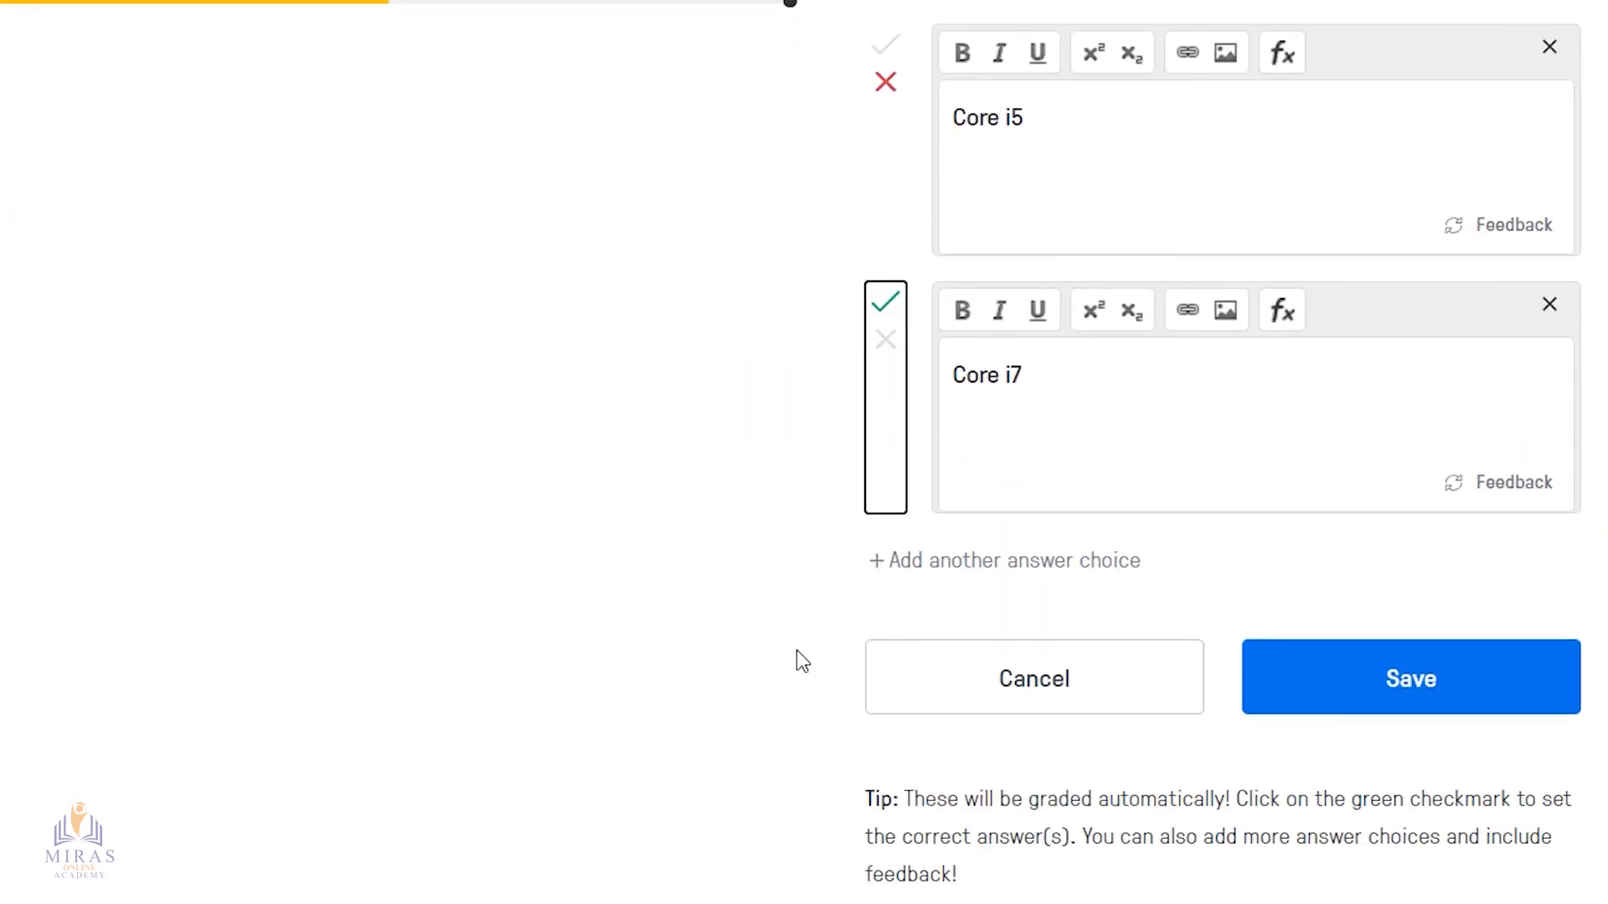
left_click(1428, 695)
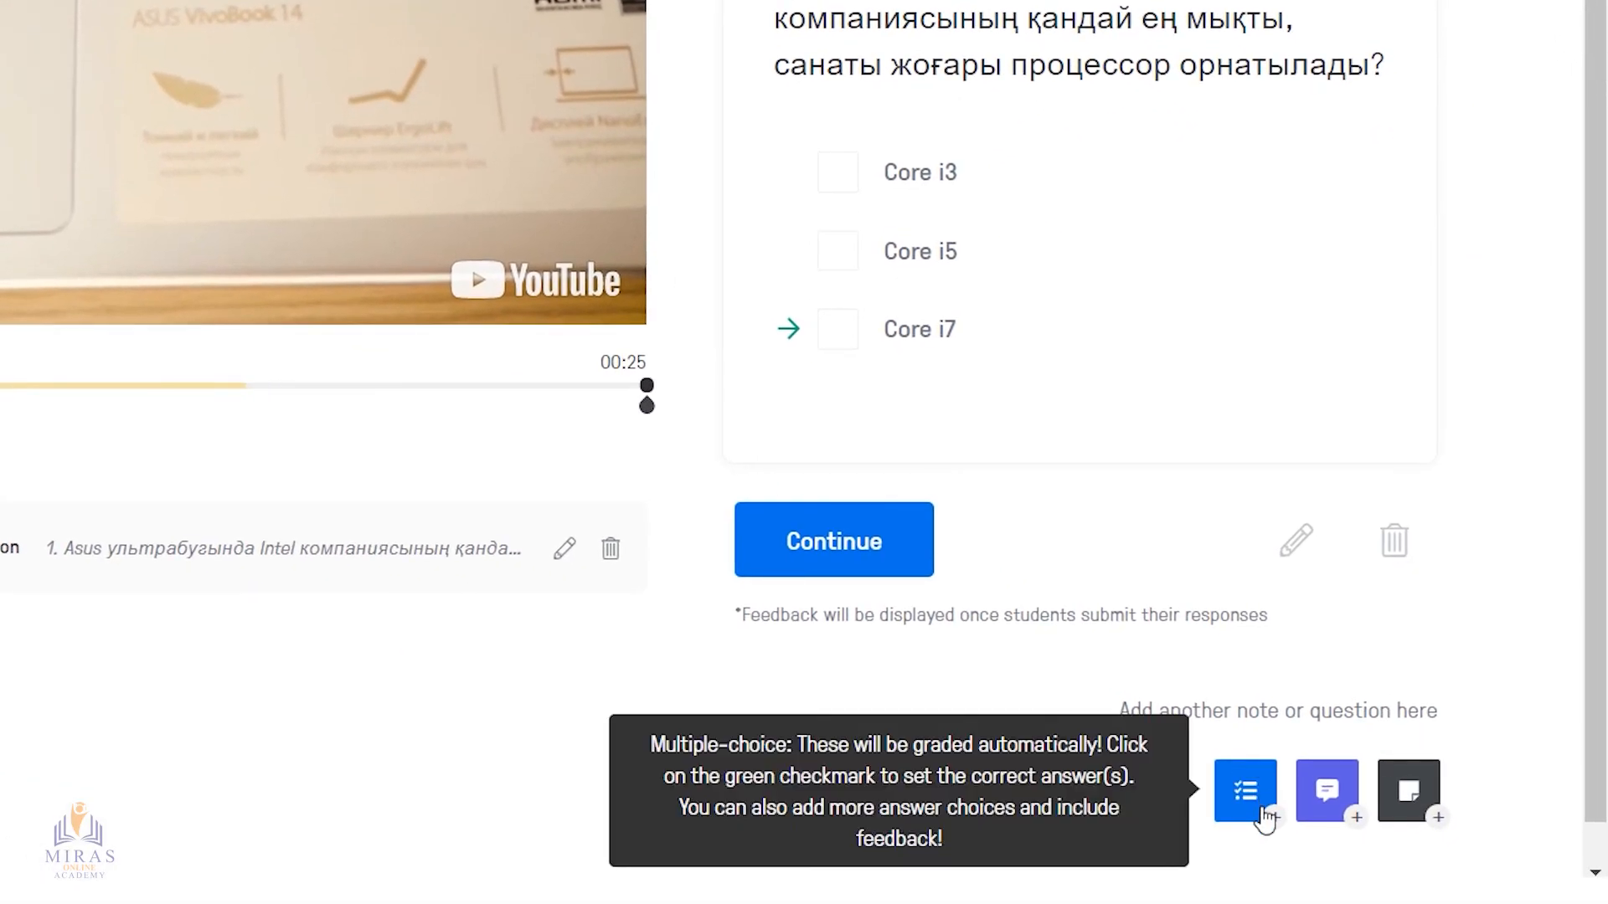
Add another multiple-choice question at 00:25 with the text "2. Бейне-роликтегі ультрабуктың экраны қандай форматта?"
left_click(1252, 796)
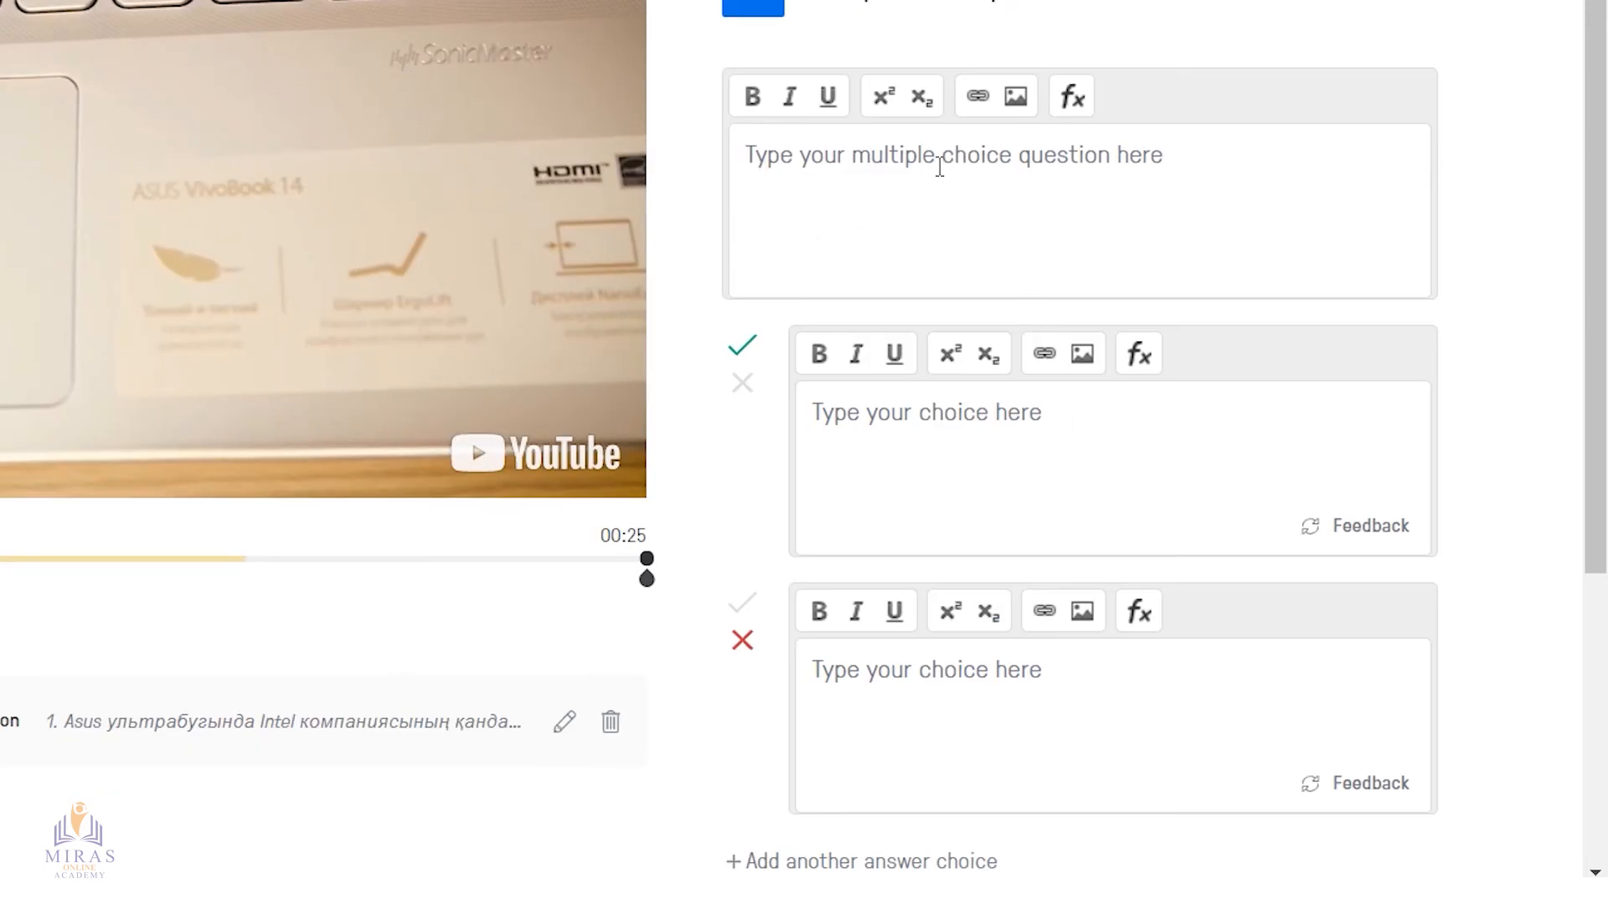
type("2")
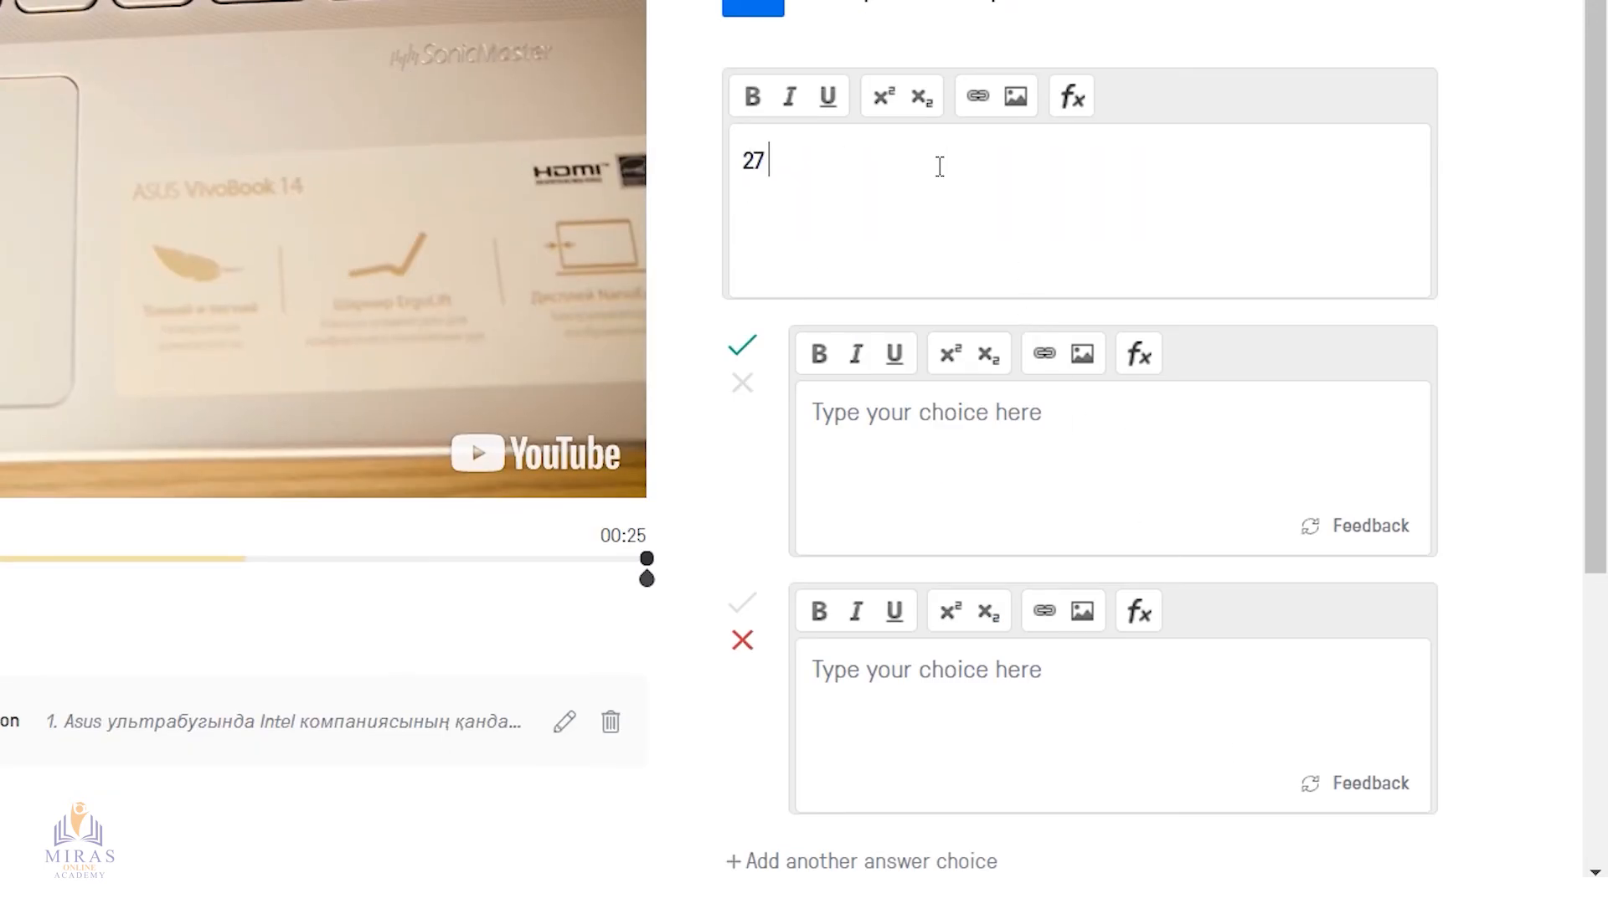
type(". Бейне-роликтег")
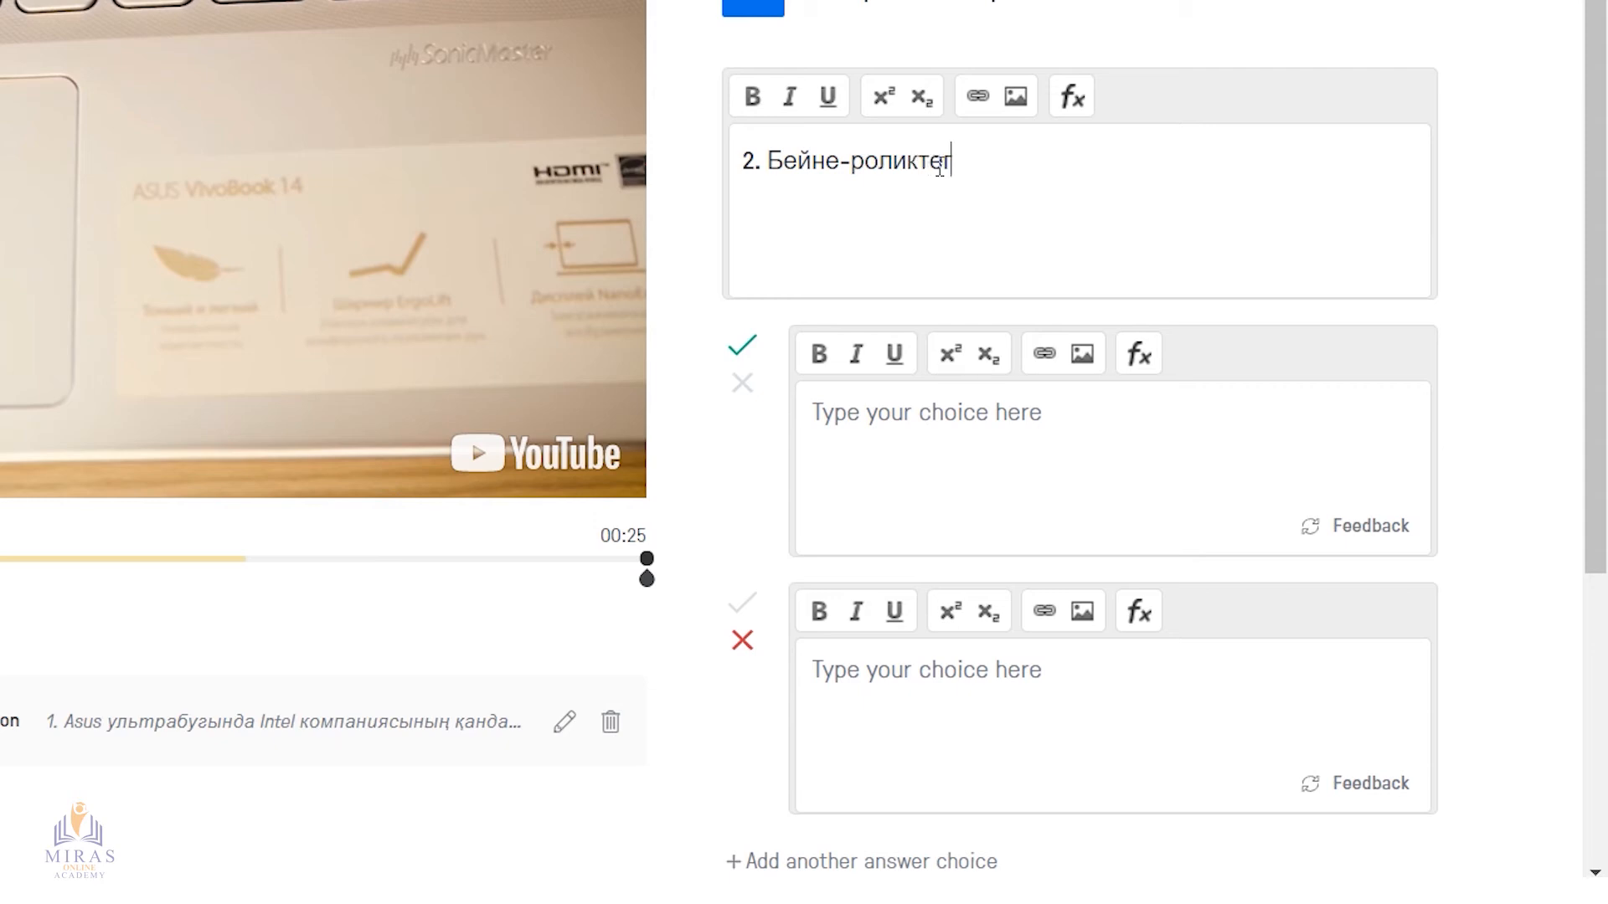
type("і уль")
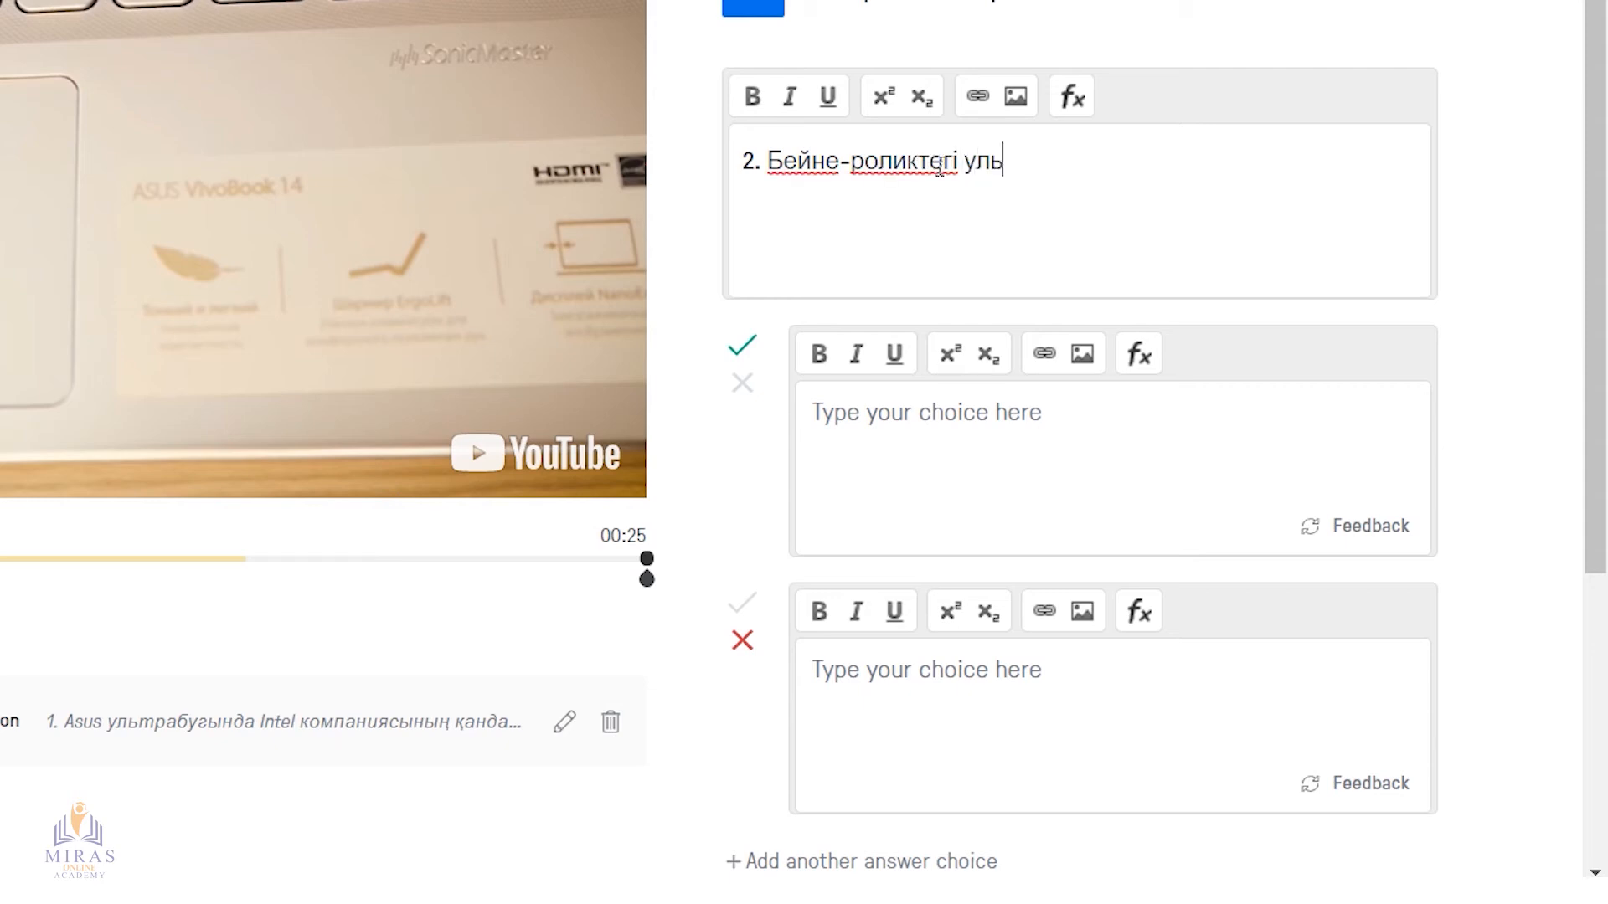
type("трабуктың ")
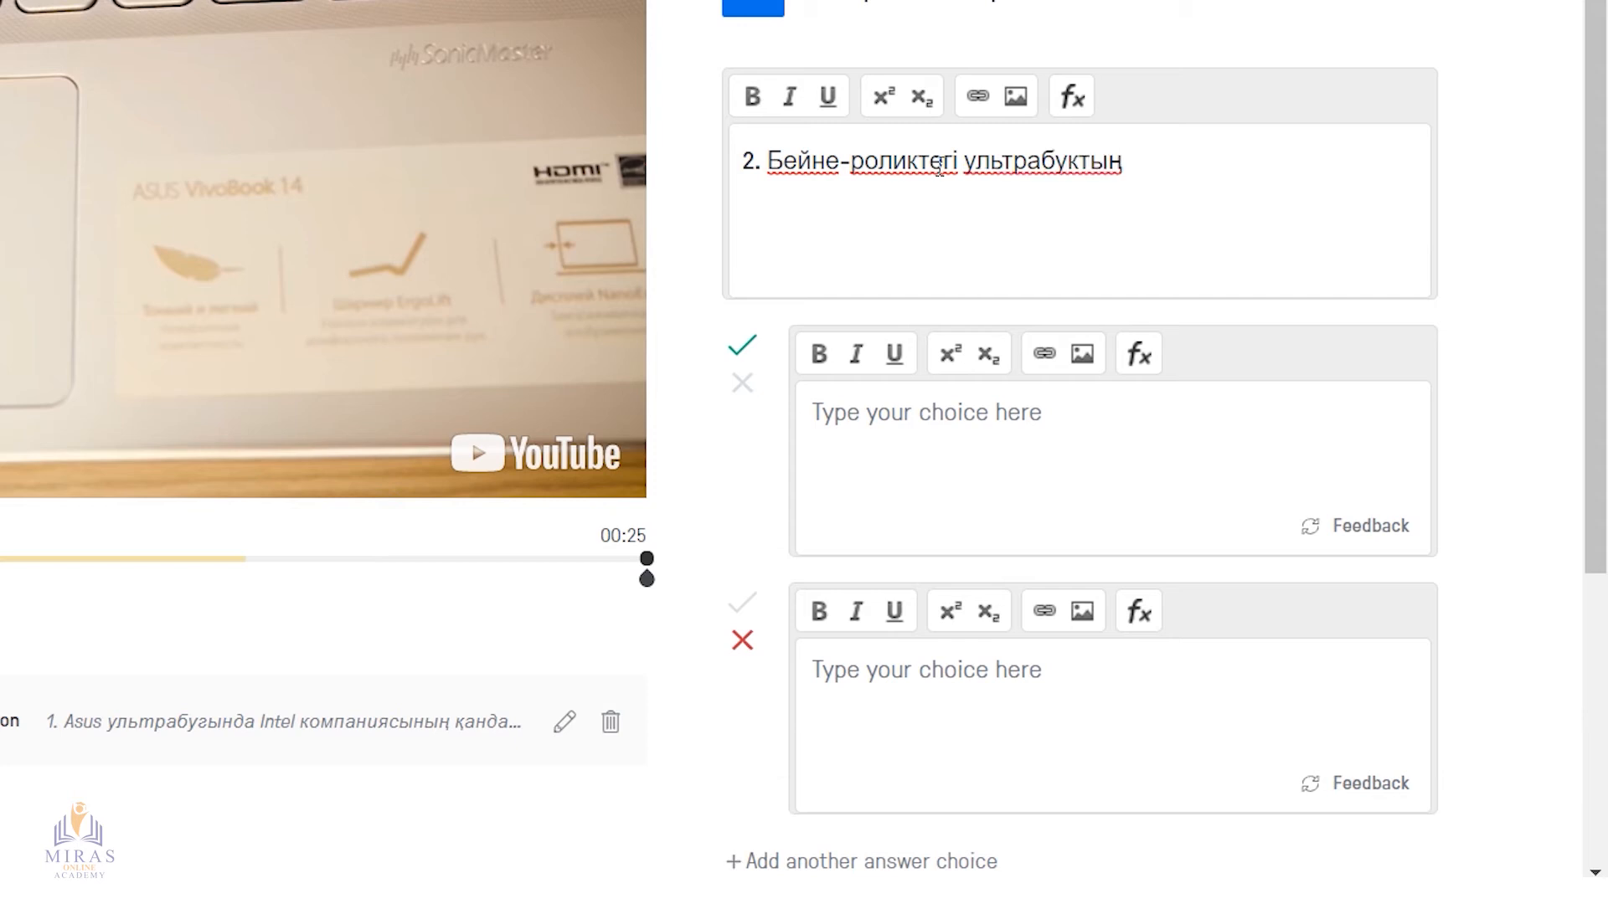
type("экраны қандай форматта?")
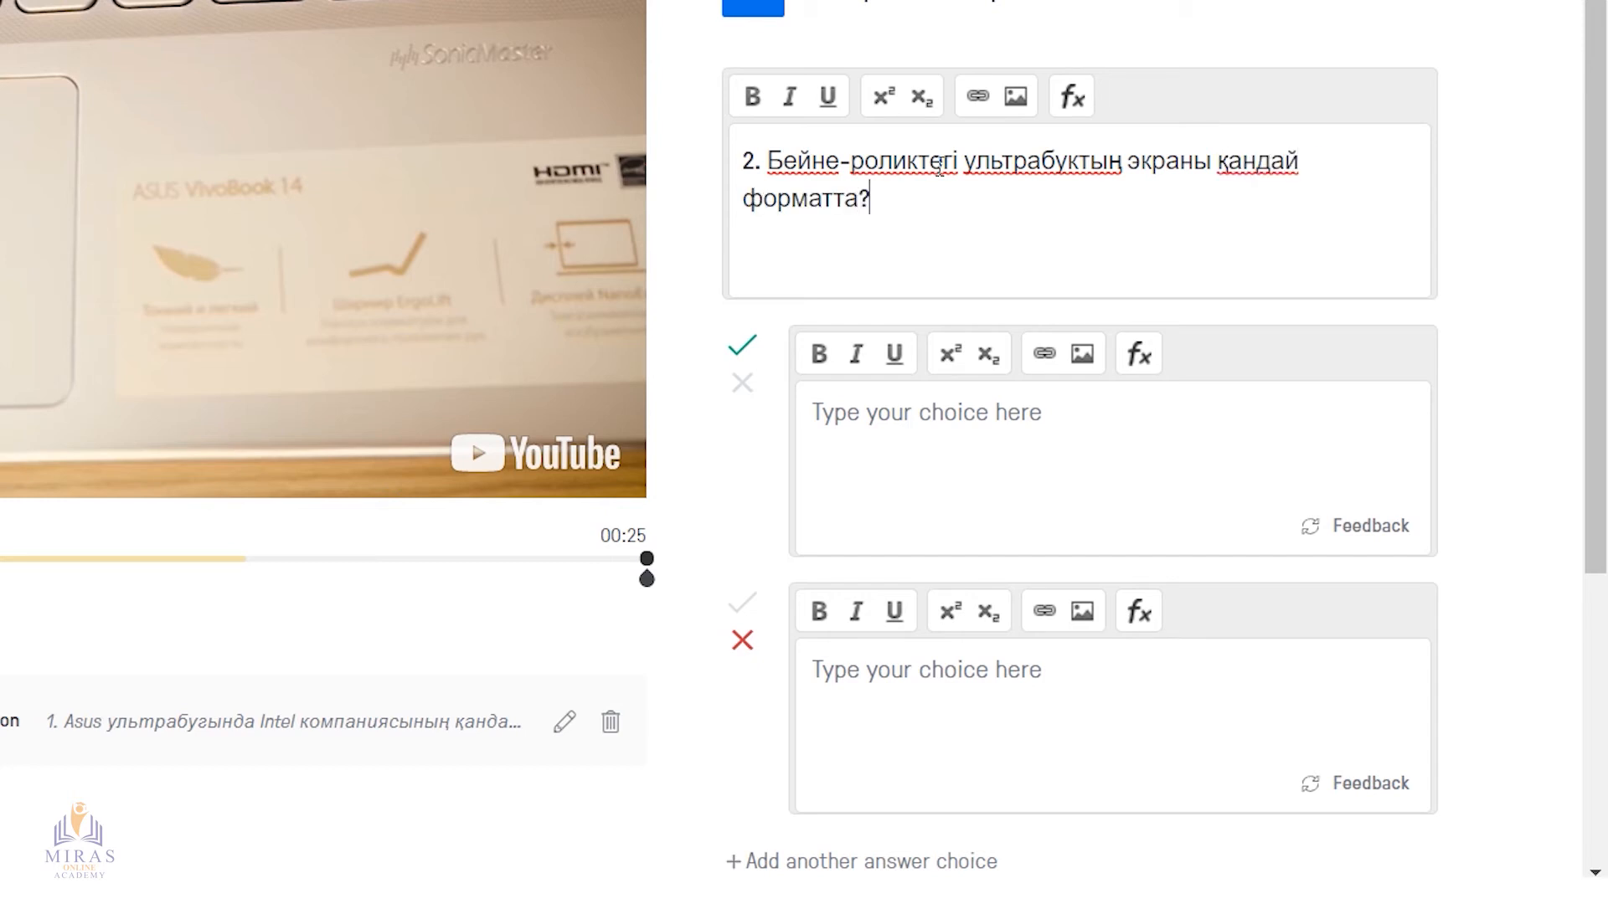
Give the second question four answer choices: "FullHD", "HD", "SuperHD" and "4K"
left_click(930, 428)
type("FullHD")
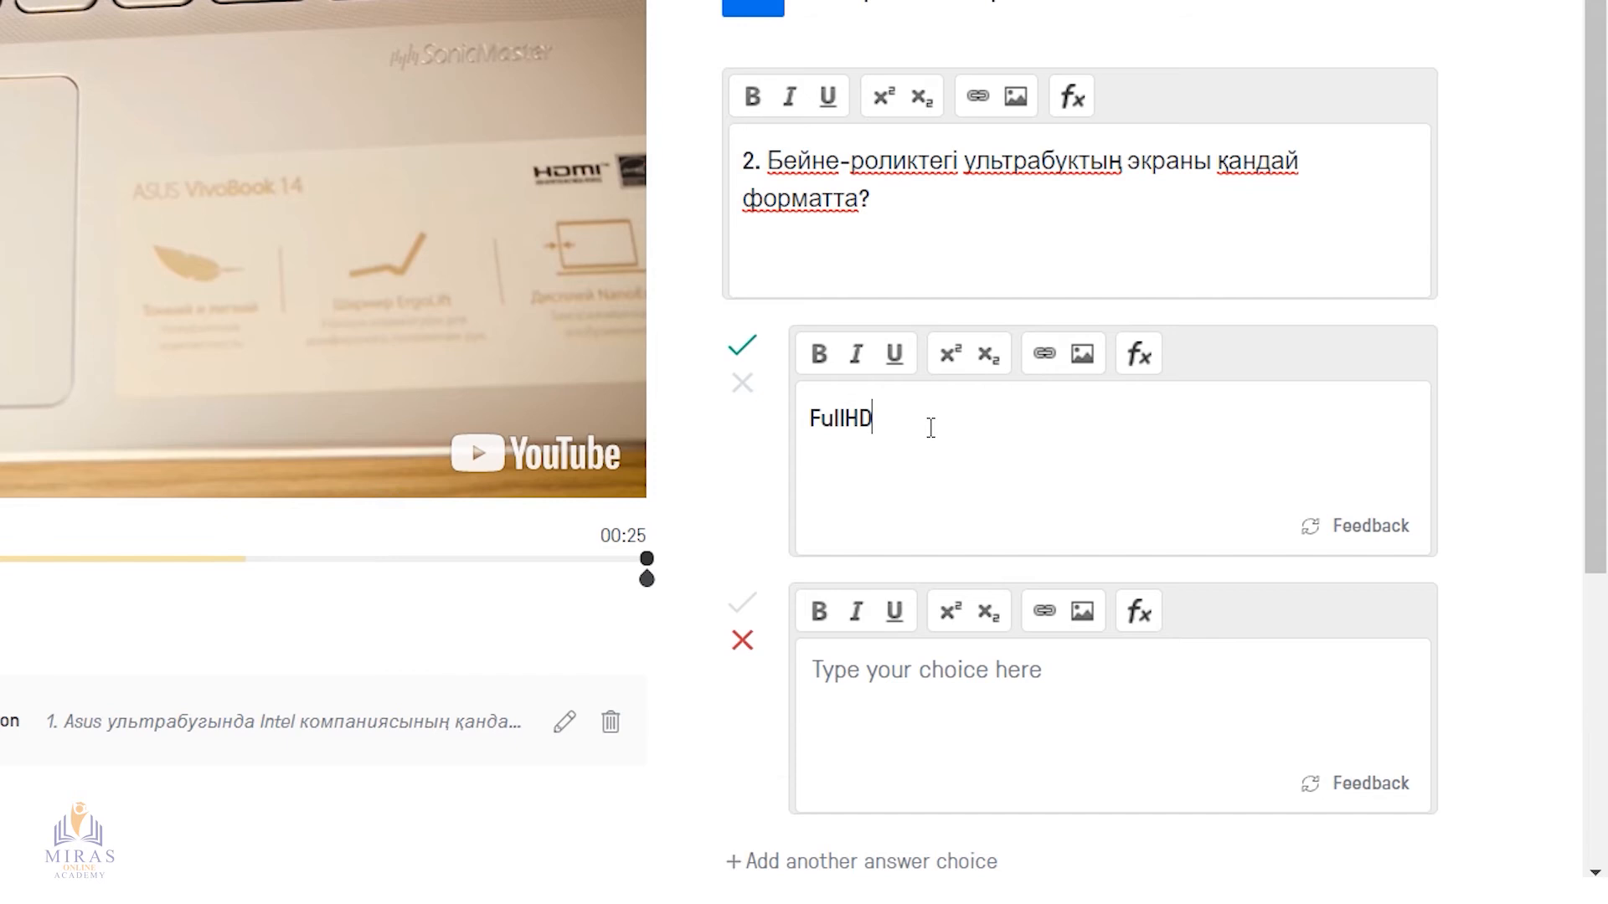
scroll(930, 428, "down", 3)
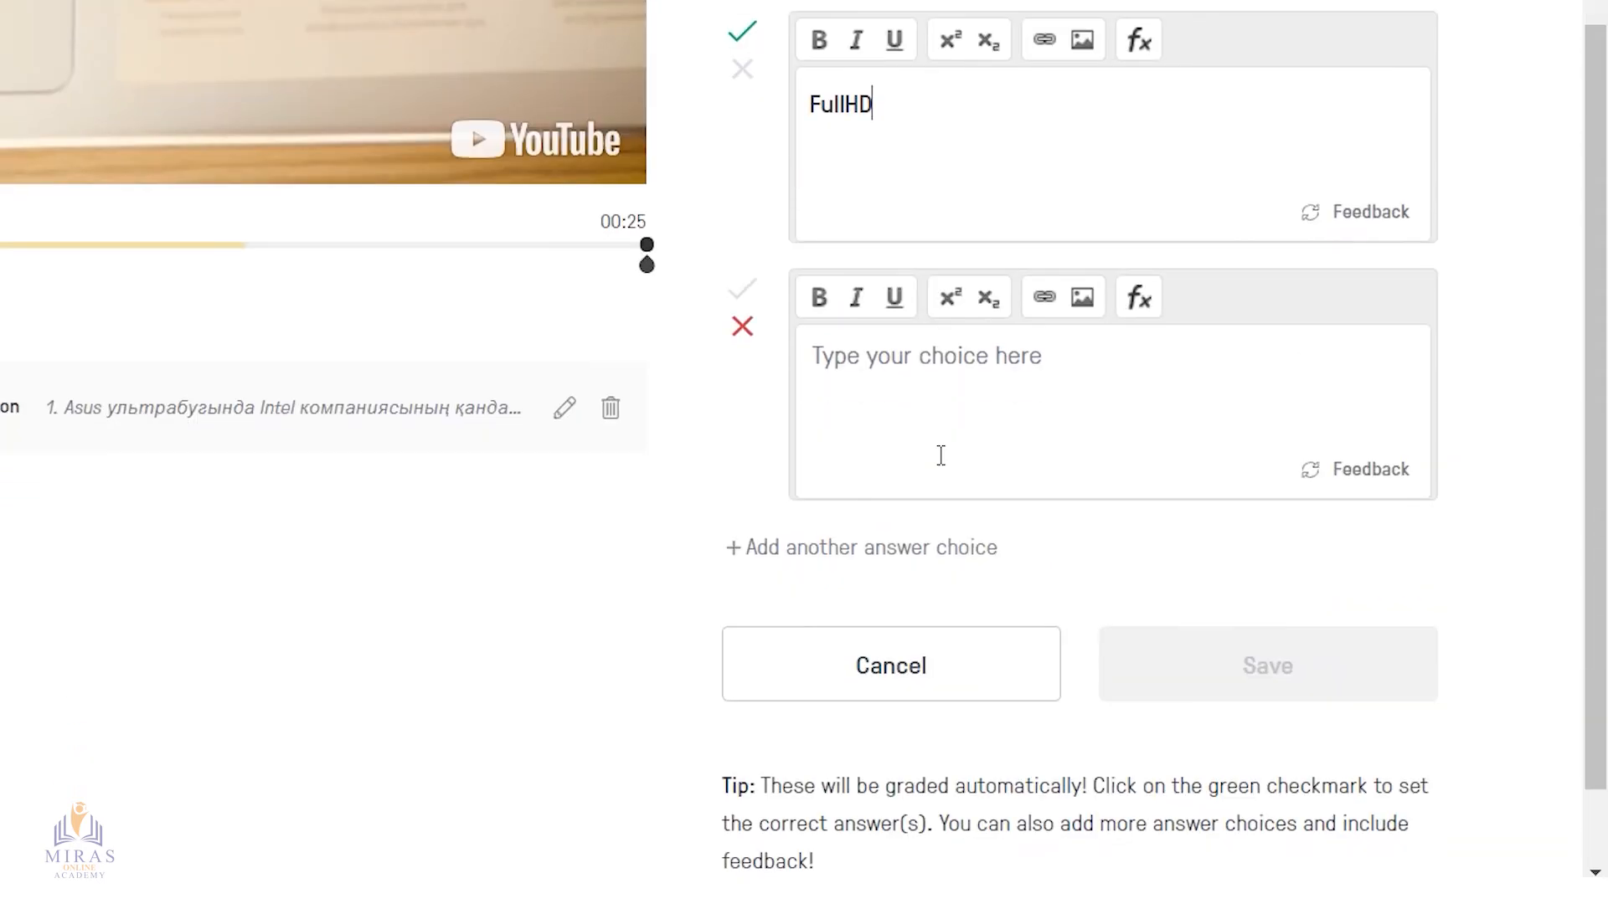
left_click(958, 380)
type("HD")
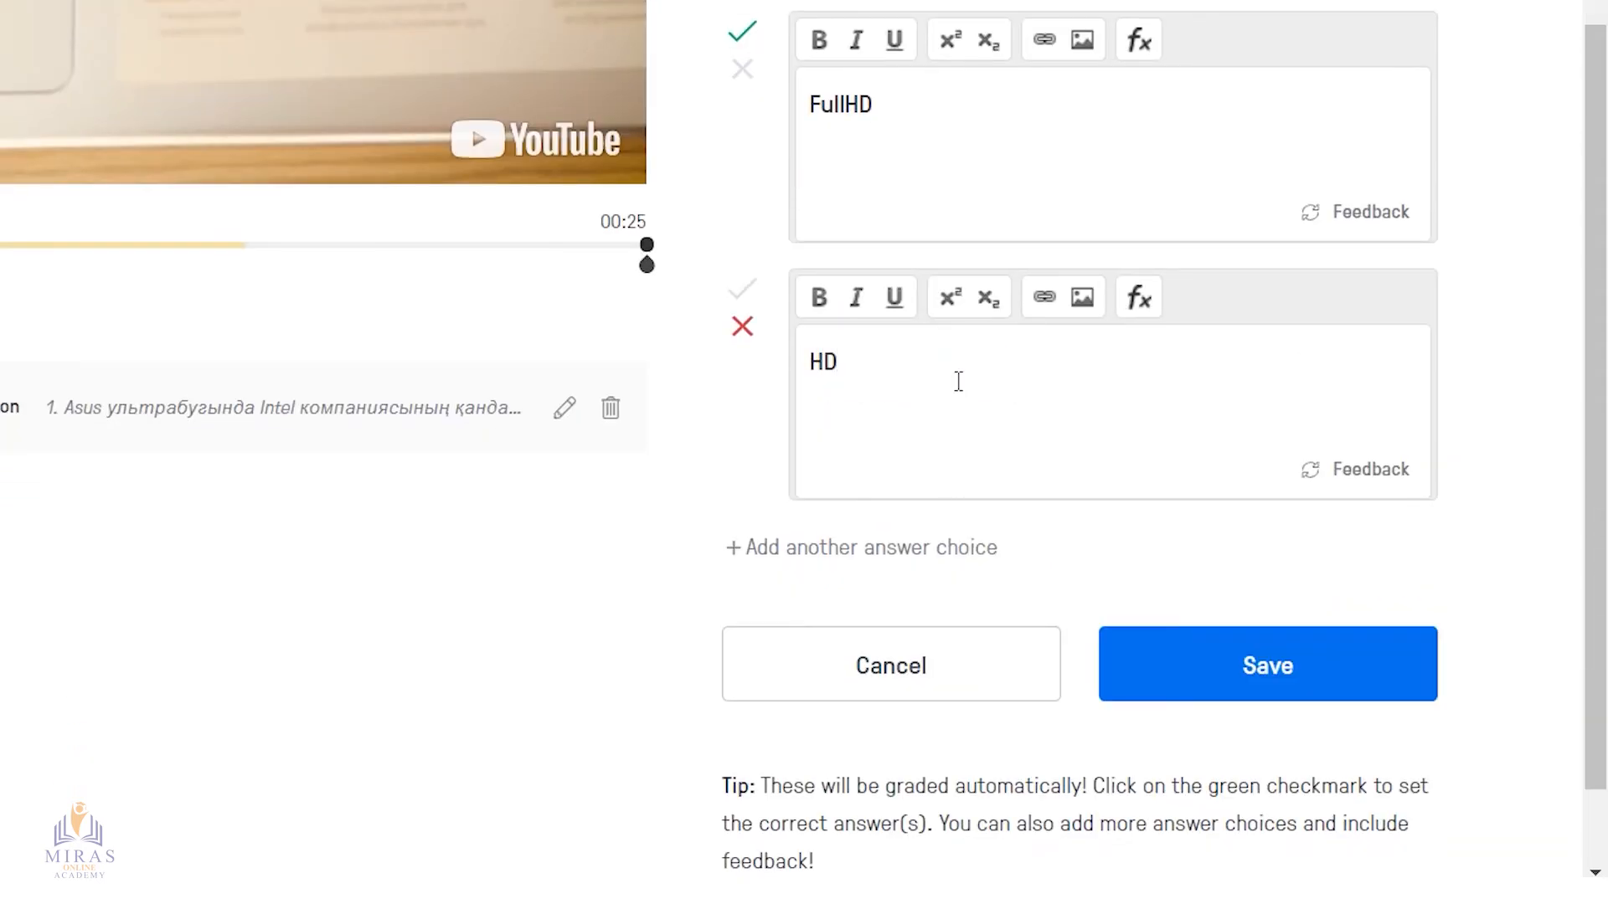
left_click(876, 549)
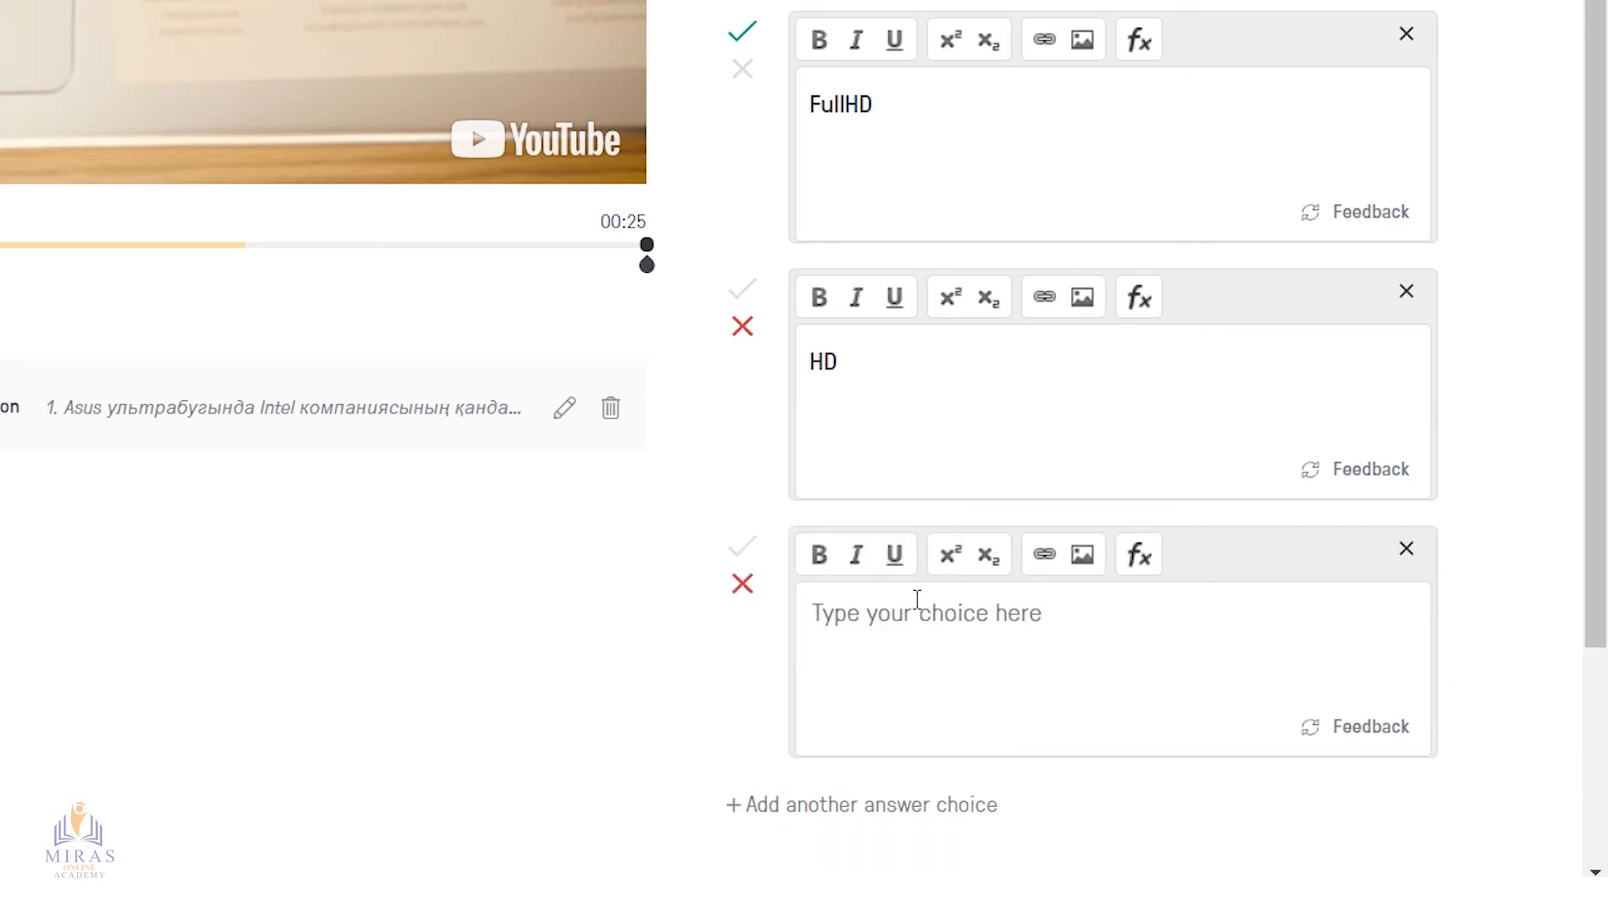
type("Sup")
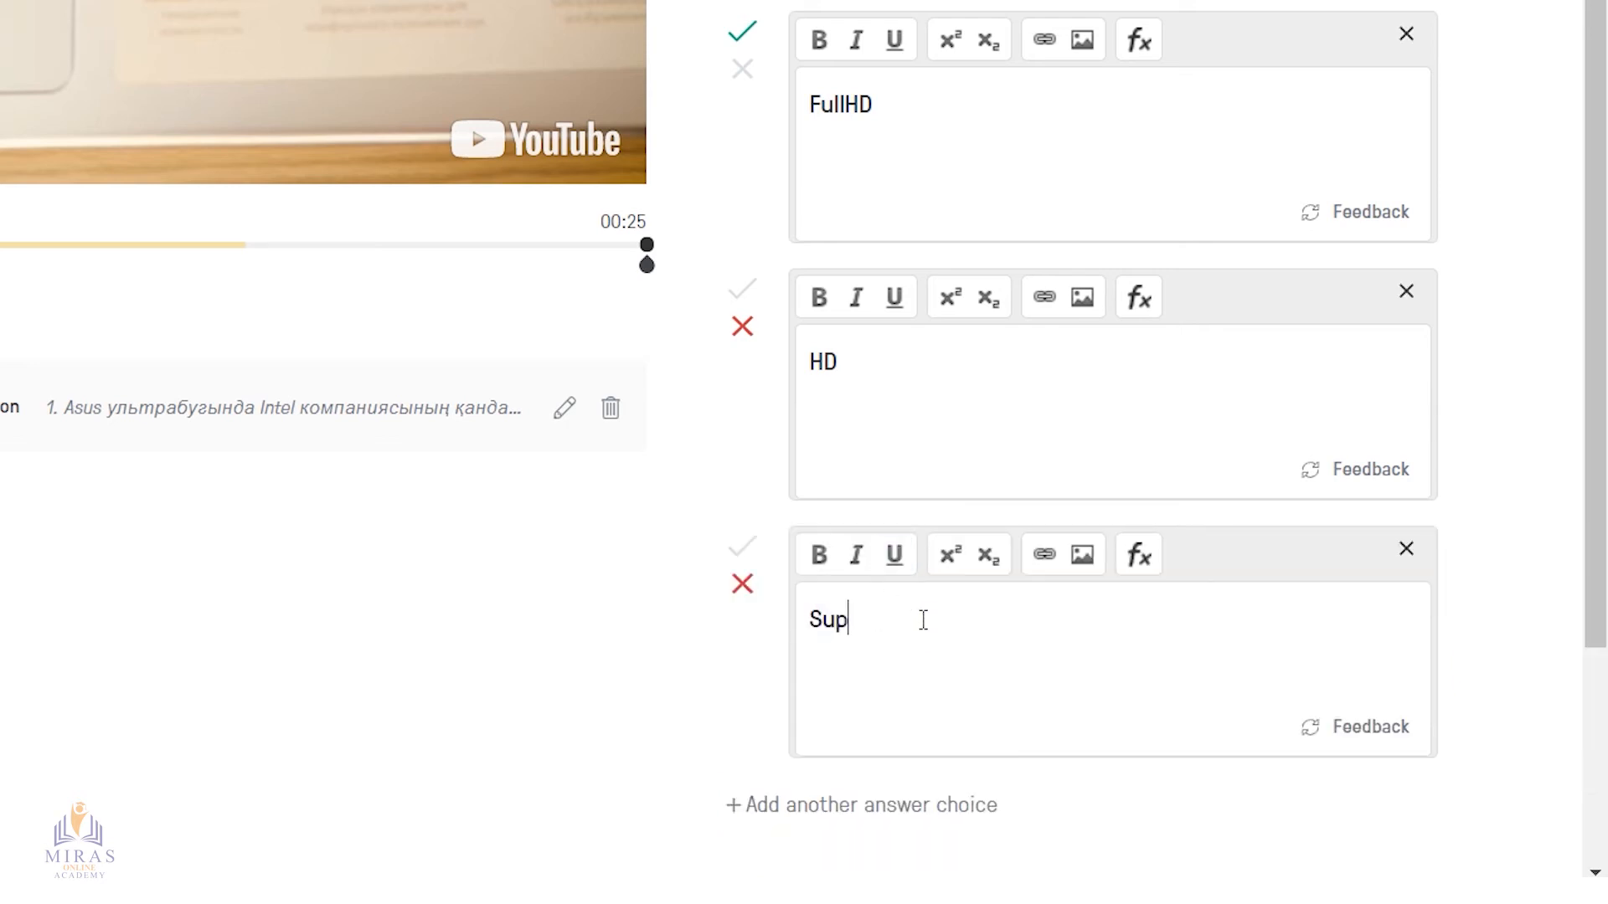
type("erHD")
scroll(923, 620, "down", 2)
left_click(859, 650)
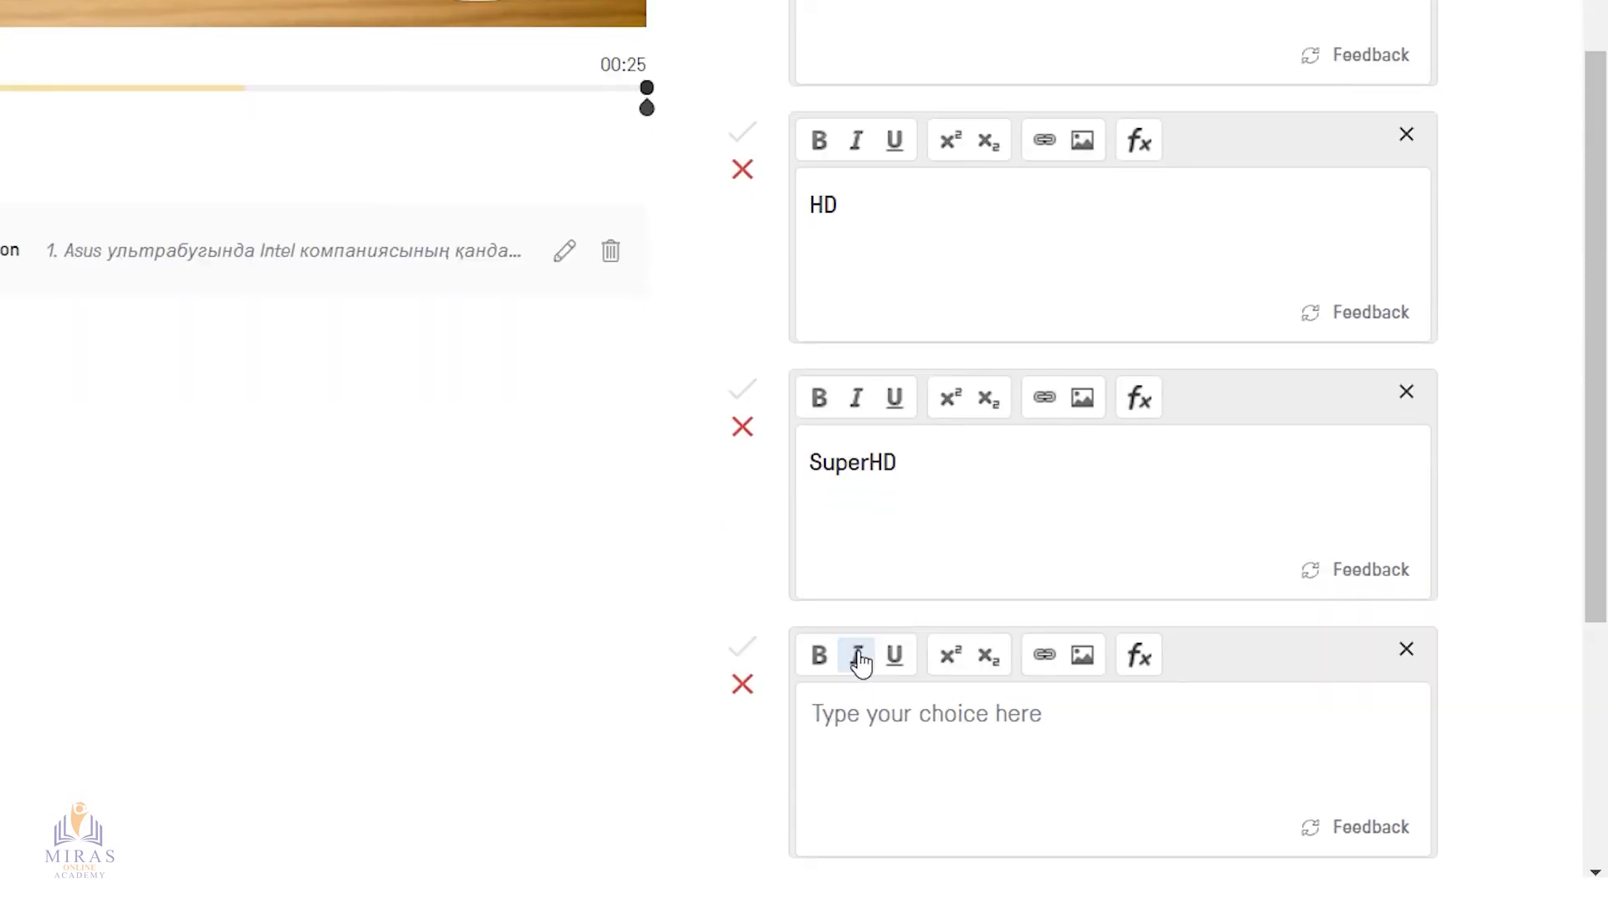
type("4K")
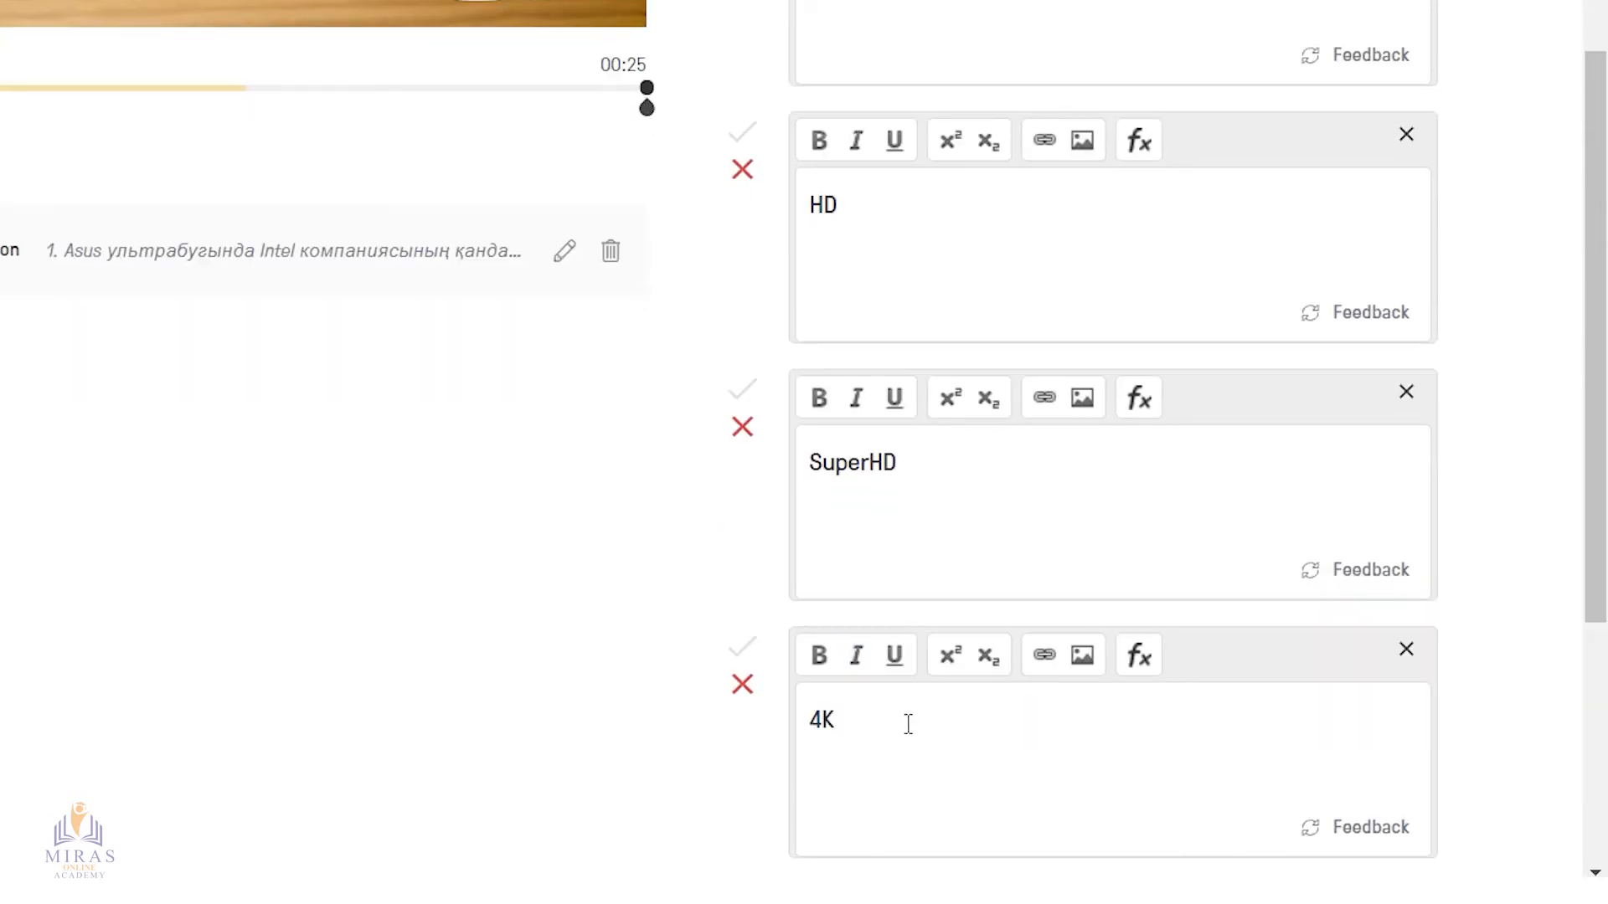
Mark HD instead of FullHD as the correct answer and save the second question
scroll(729, 531, "down", 2)
scroll(696, 503, "up", 4)
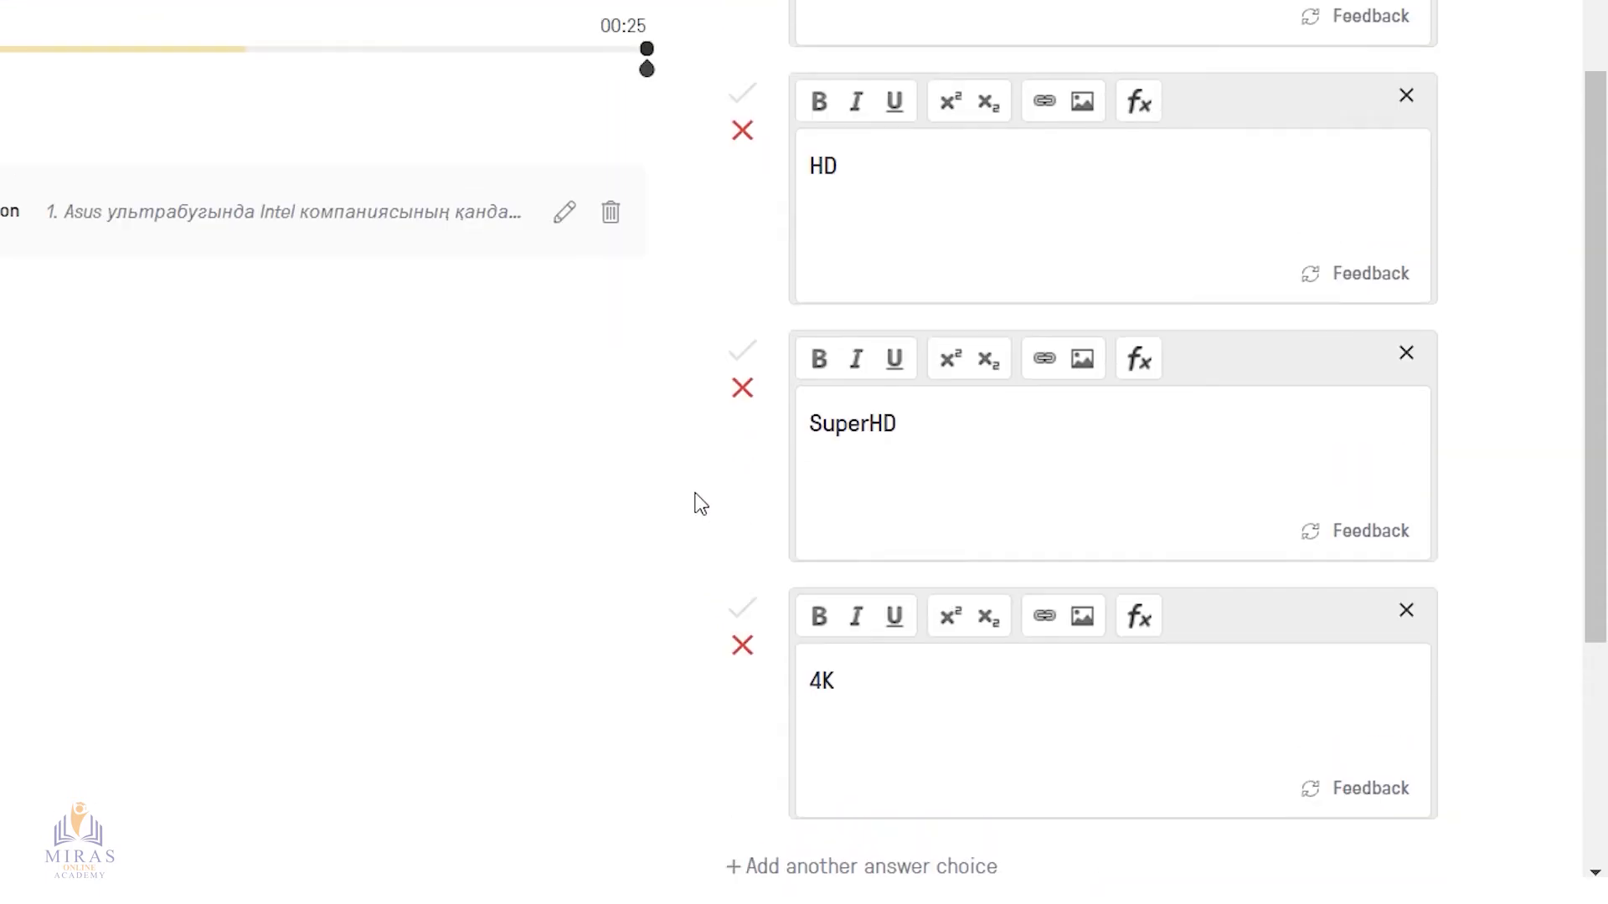
left_click(746, 77)
left_click(745, 293)
scroll(738, 593, "down", 2)
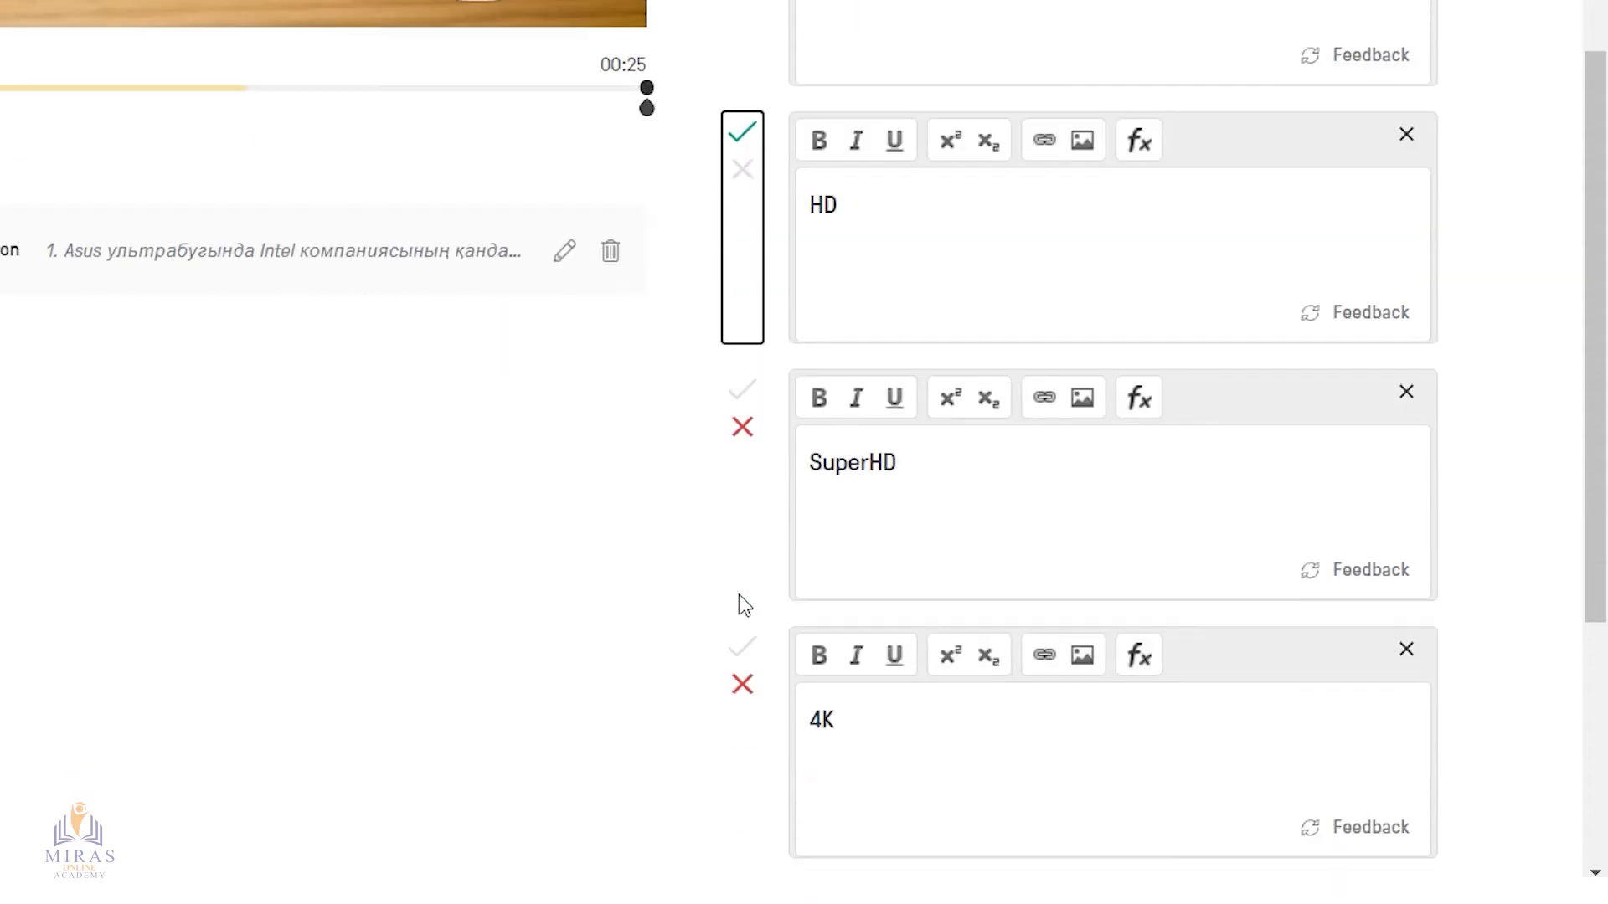
scroll(746, 700, "down", 4)
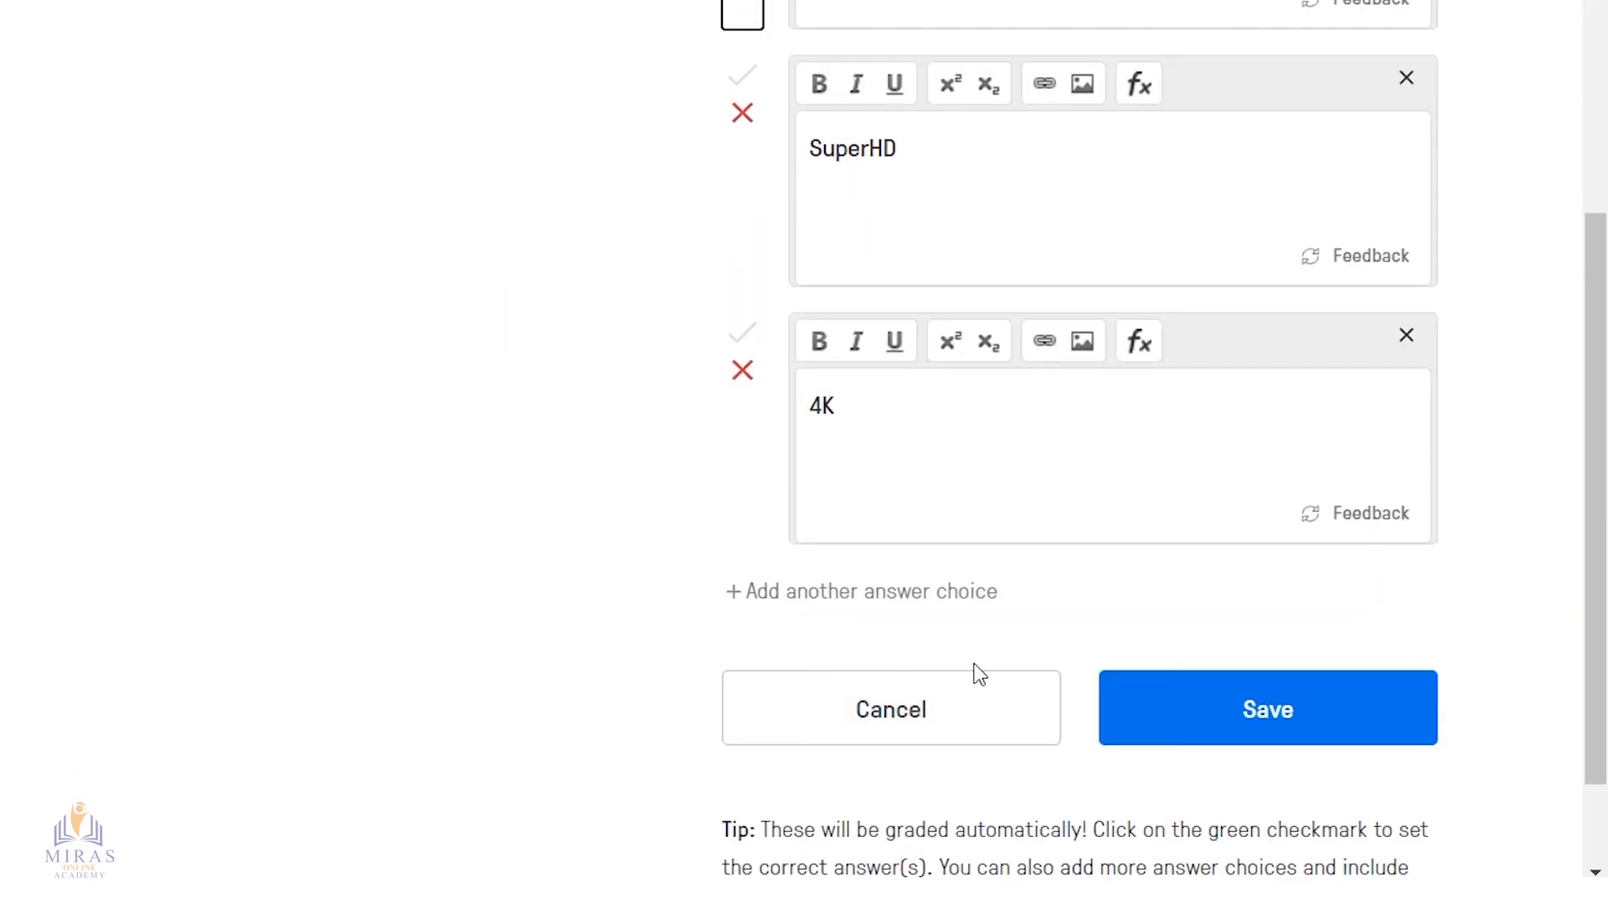
left_click(1274, 720)
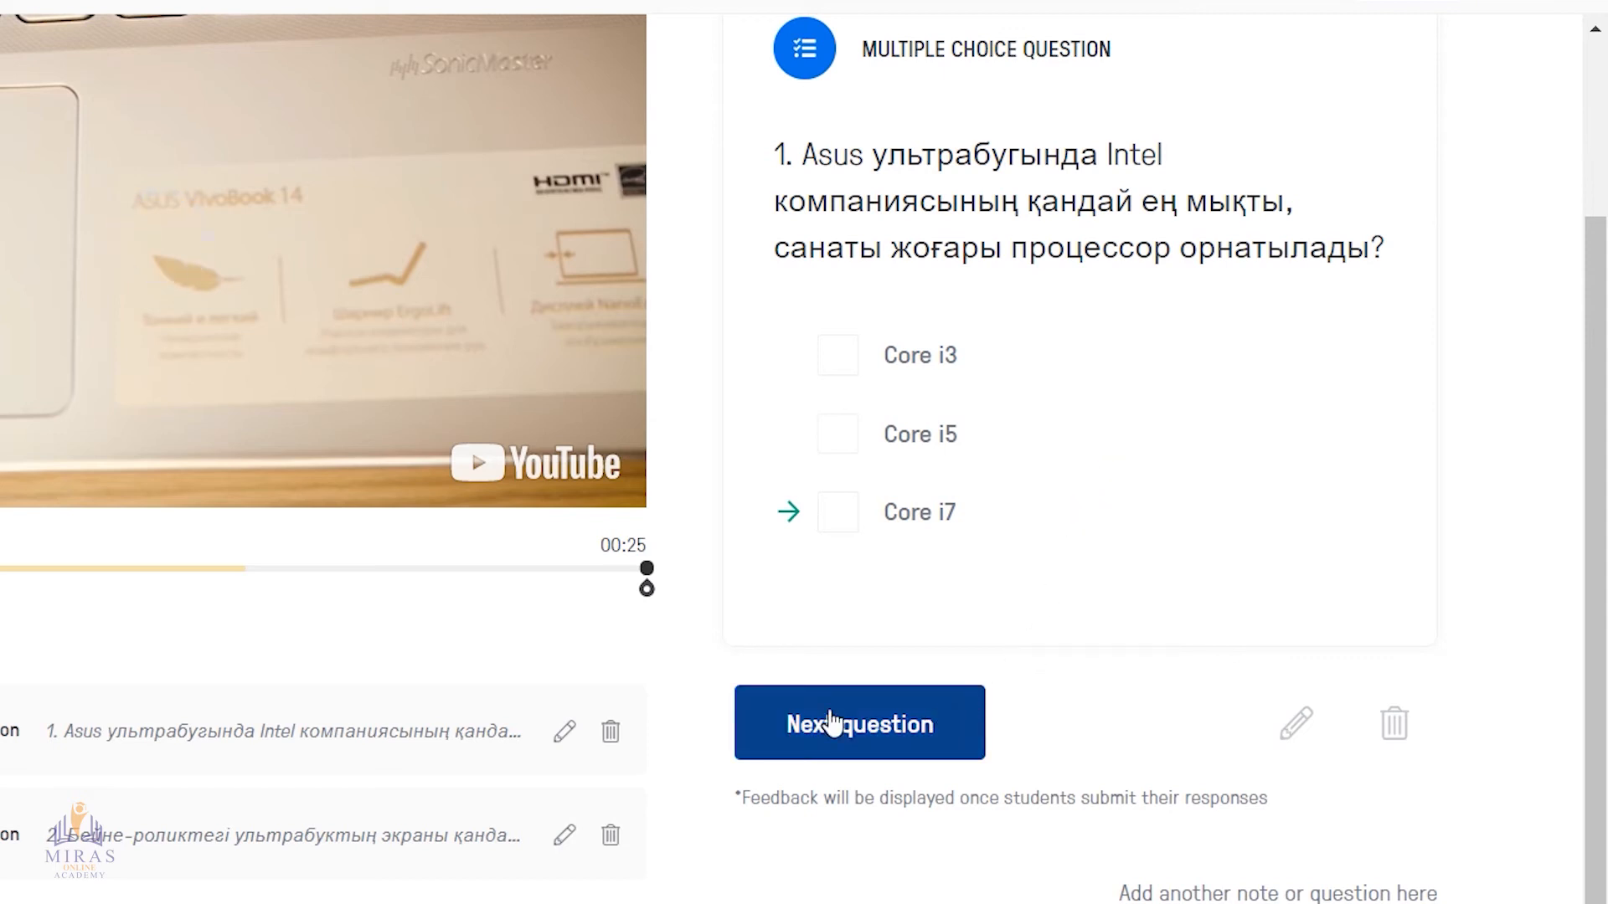
Go to the second question in the preview and check its text
left_click(901, 729)
left_click_drag(783, 218, 1248, 266)
left_click(1248, 266)
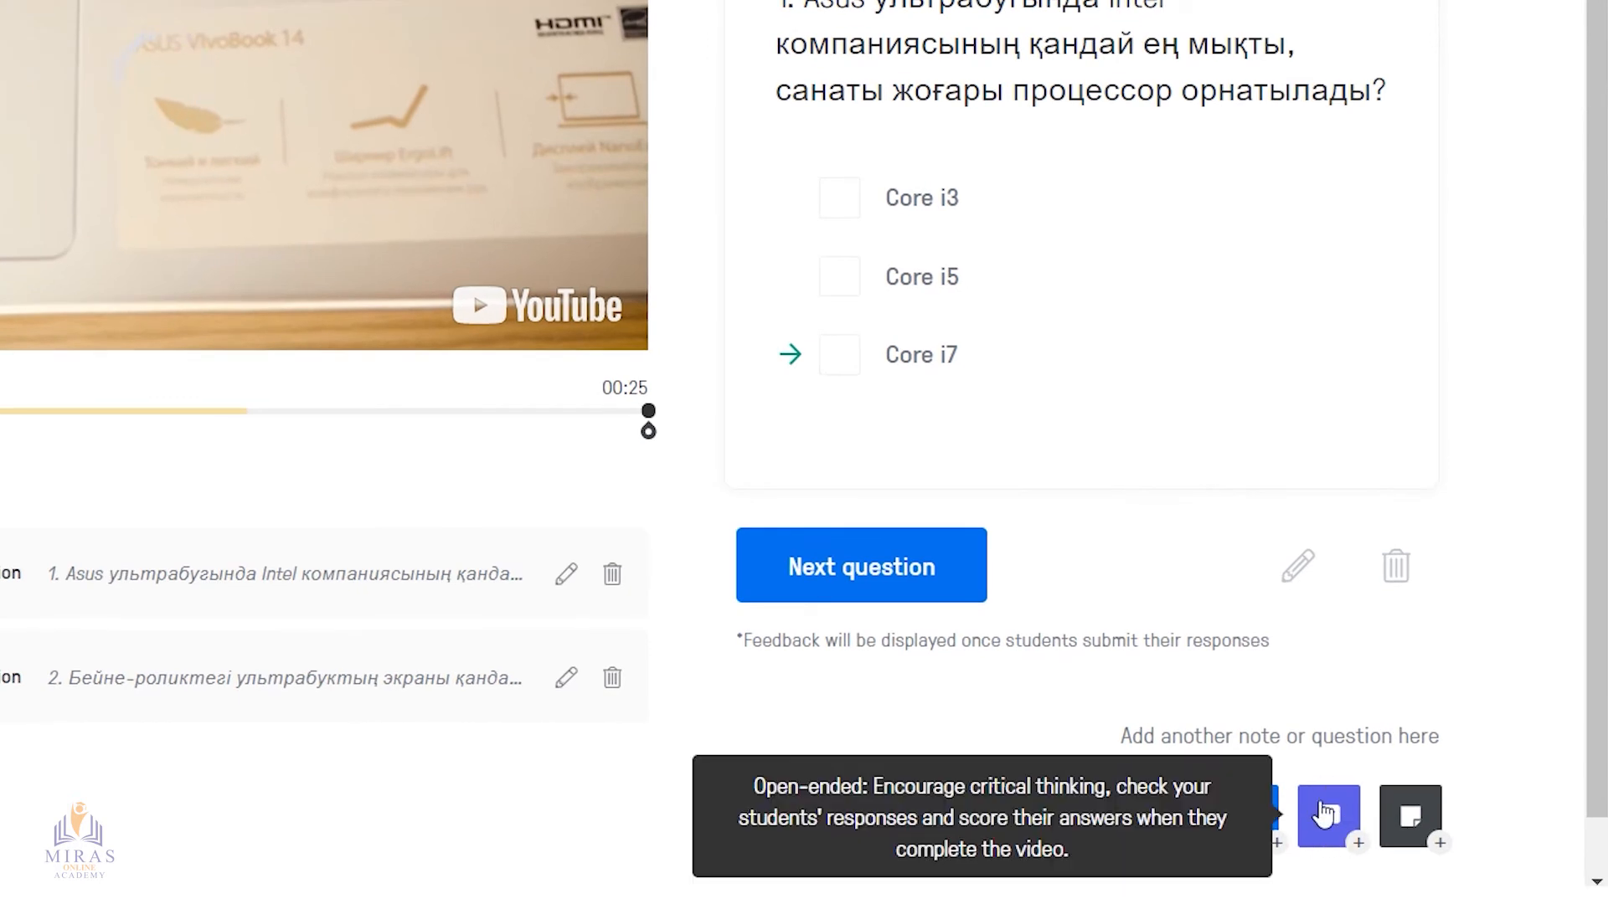
Add an open-ended question at 00:25 with the text "3. Asus ультрабуктың салмағы қанша?" and save it
left_click(1321, 817)
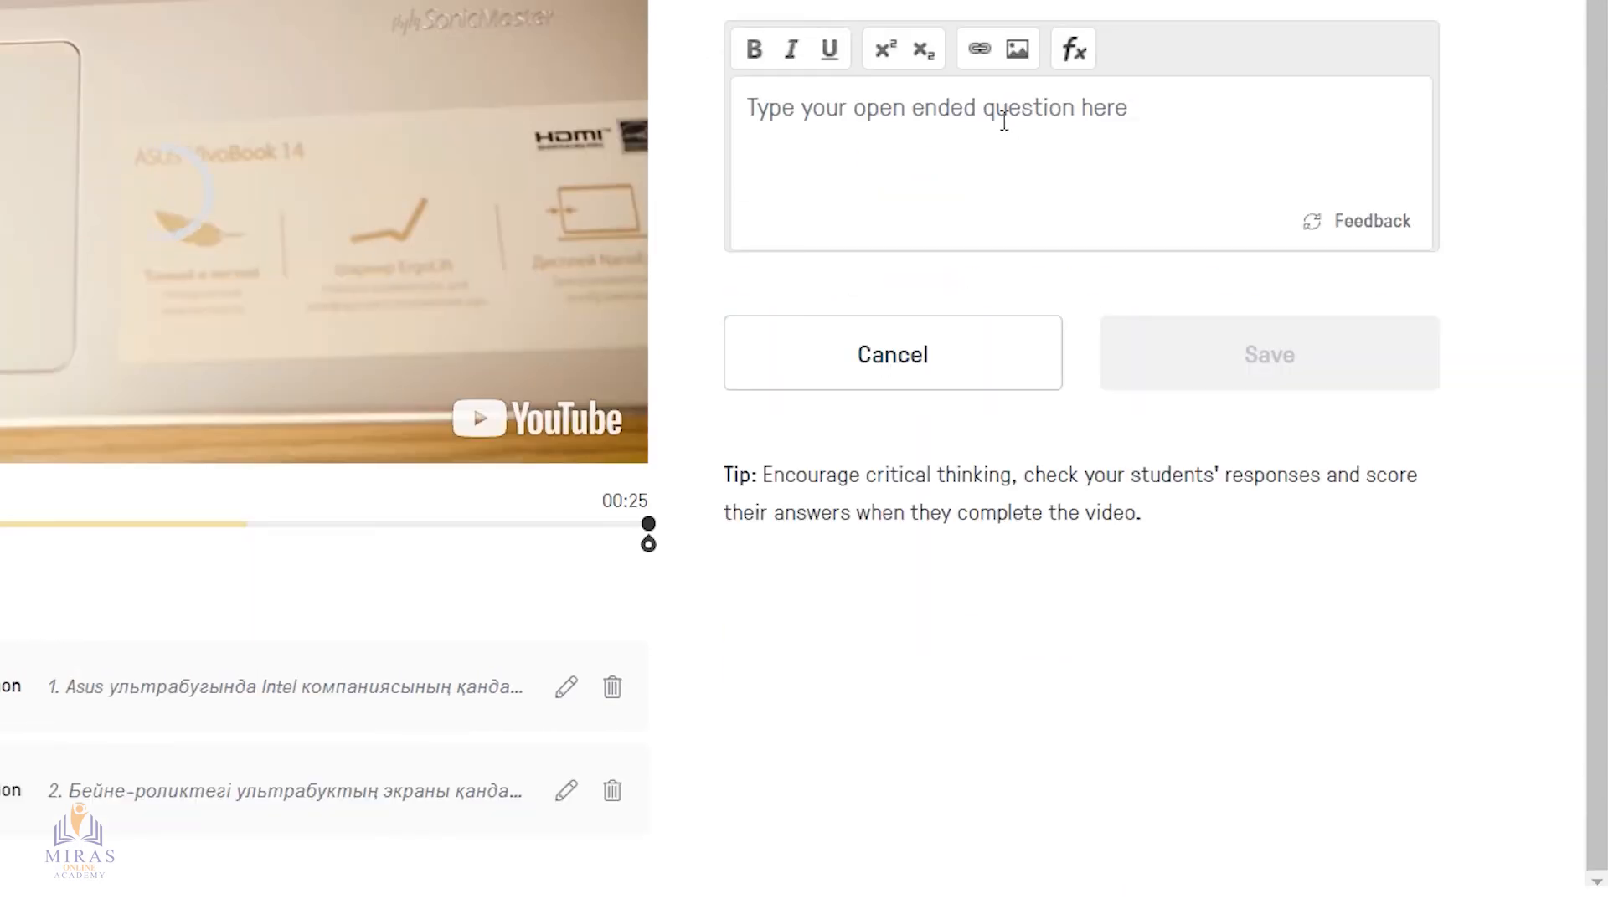
type("3")
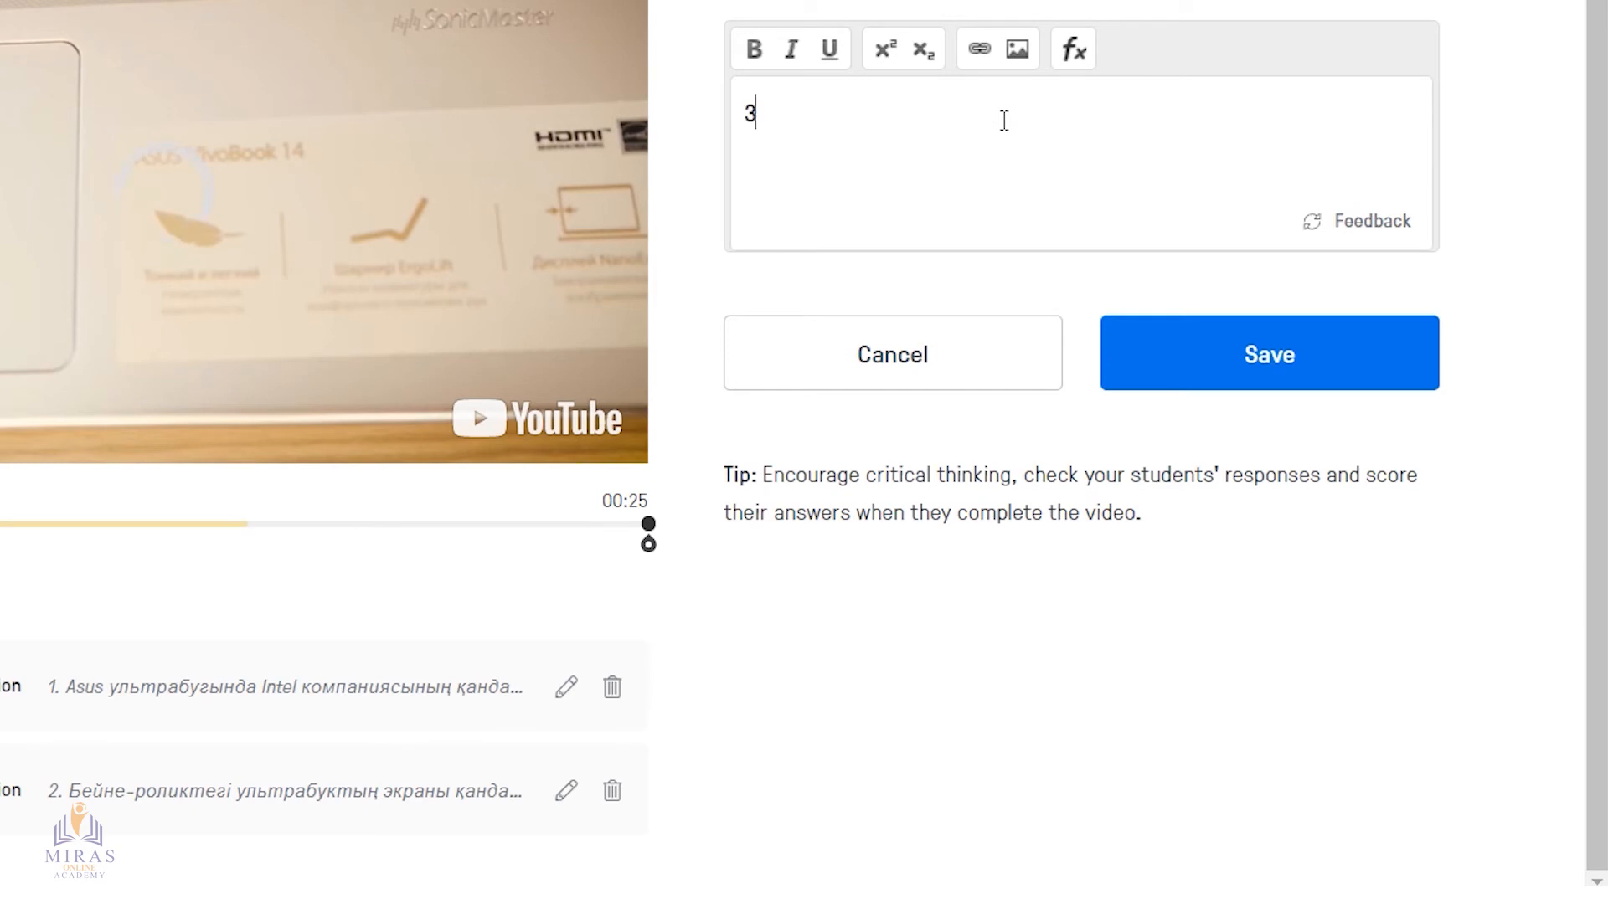
type("7  Asus ультрабуктың салмағ")
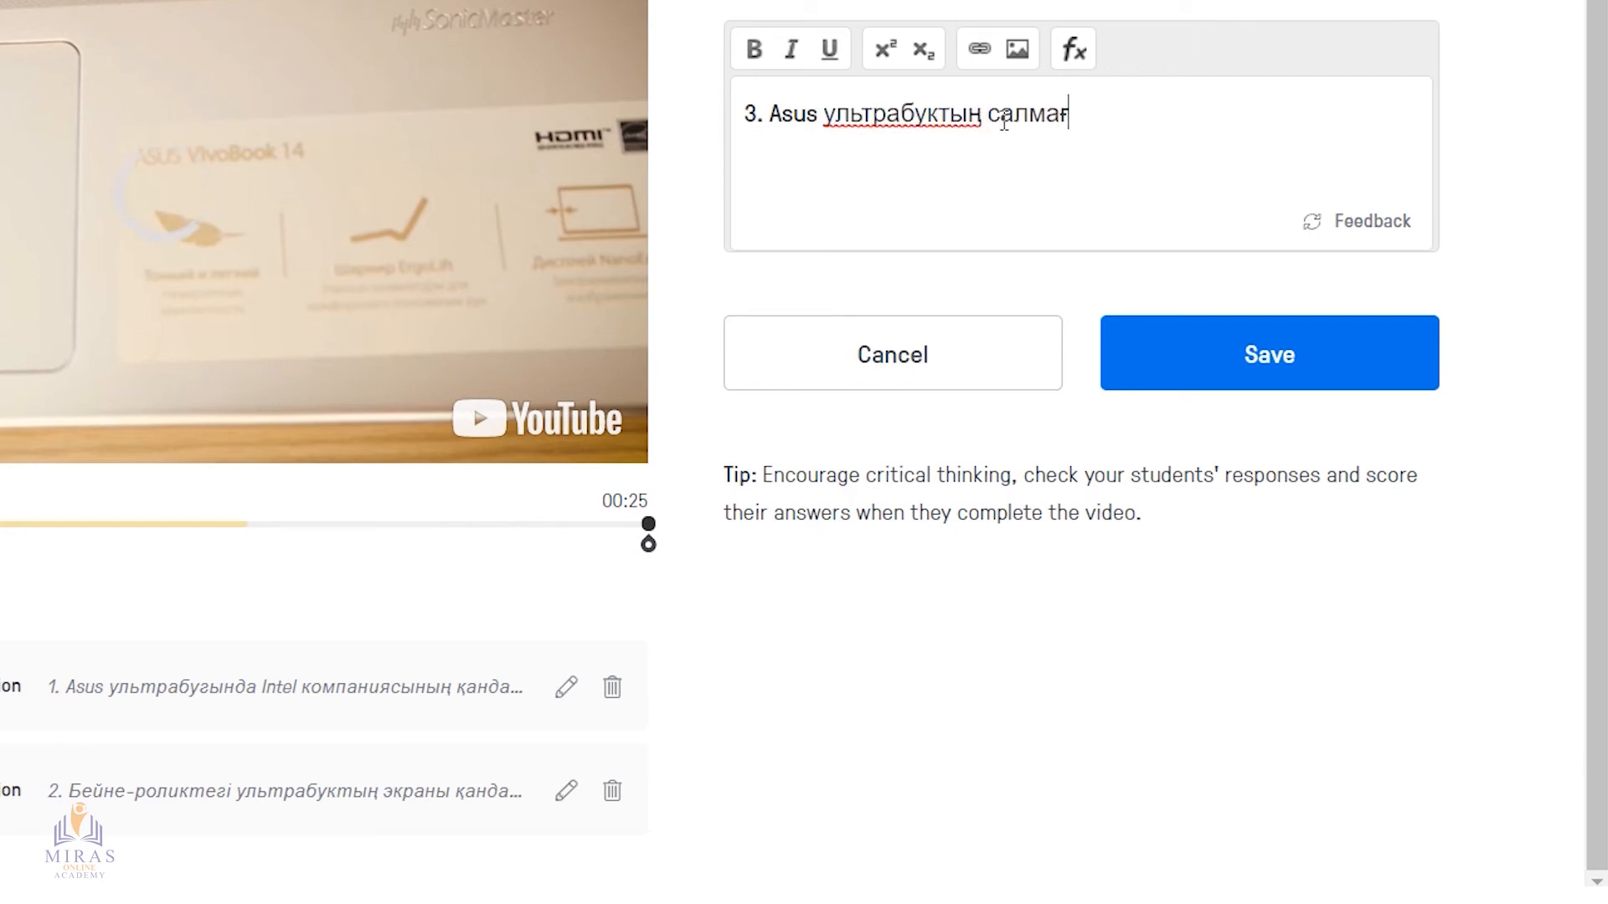
type("ы қанша?")
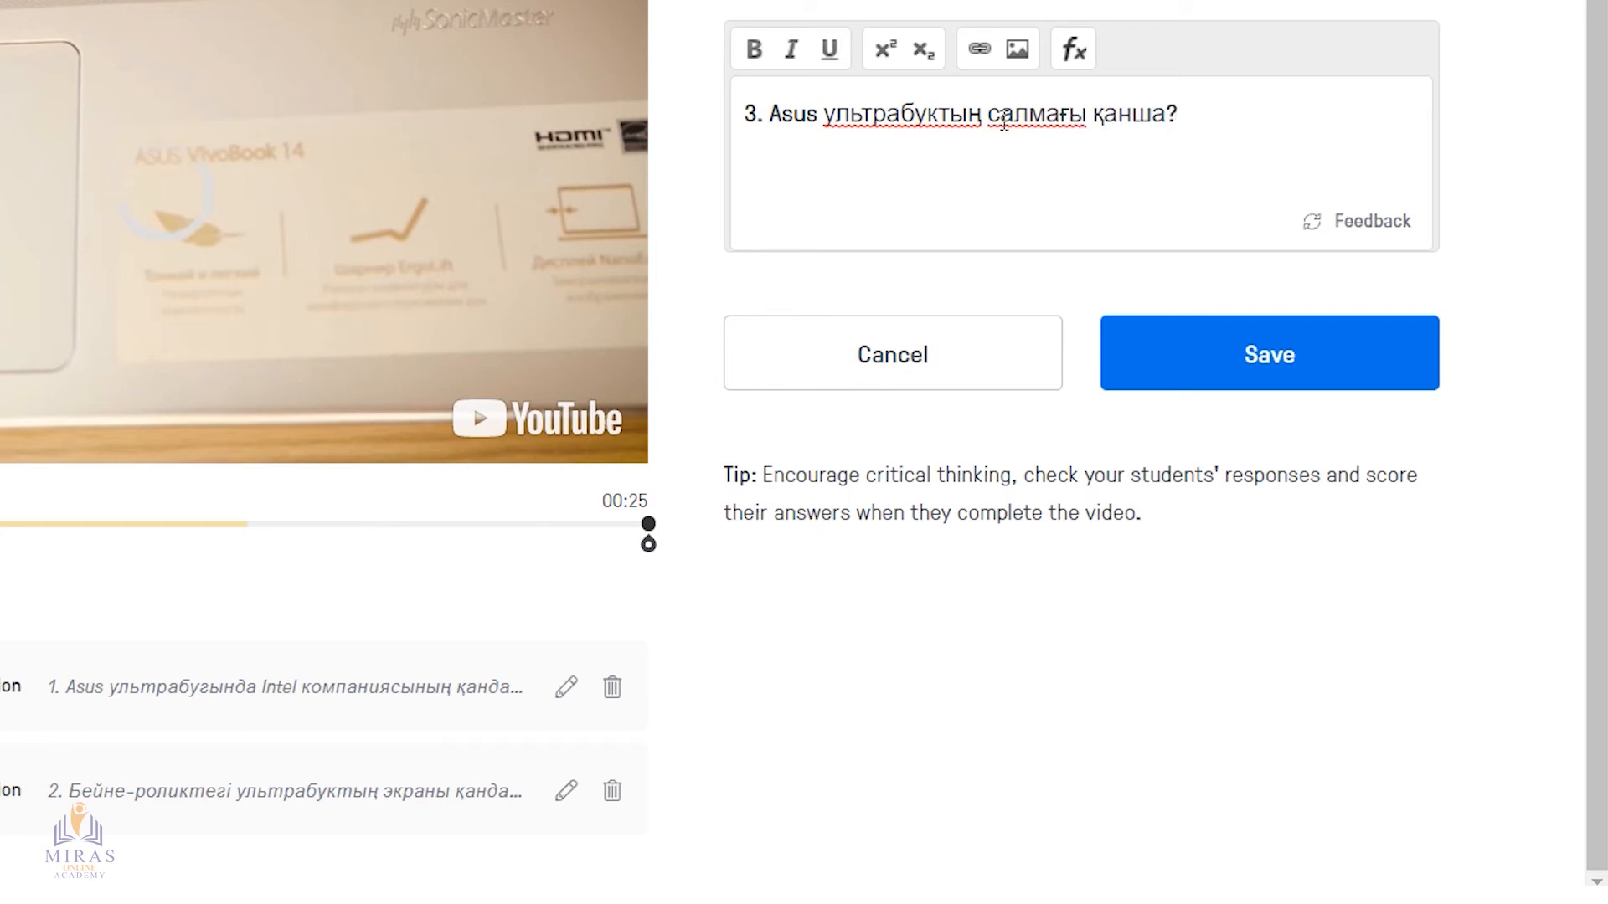
left_click(1267, 383)
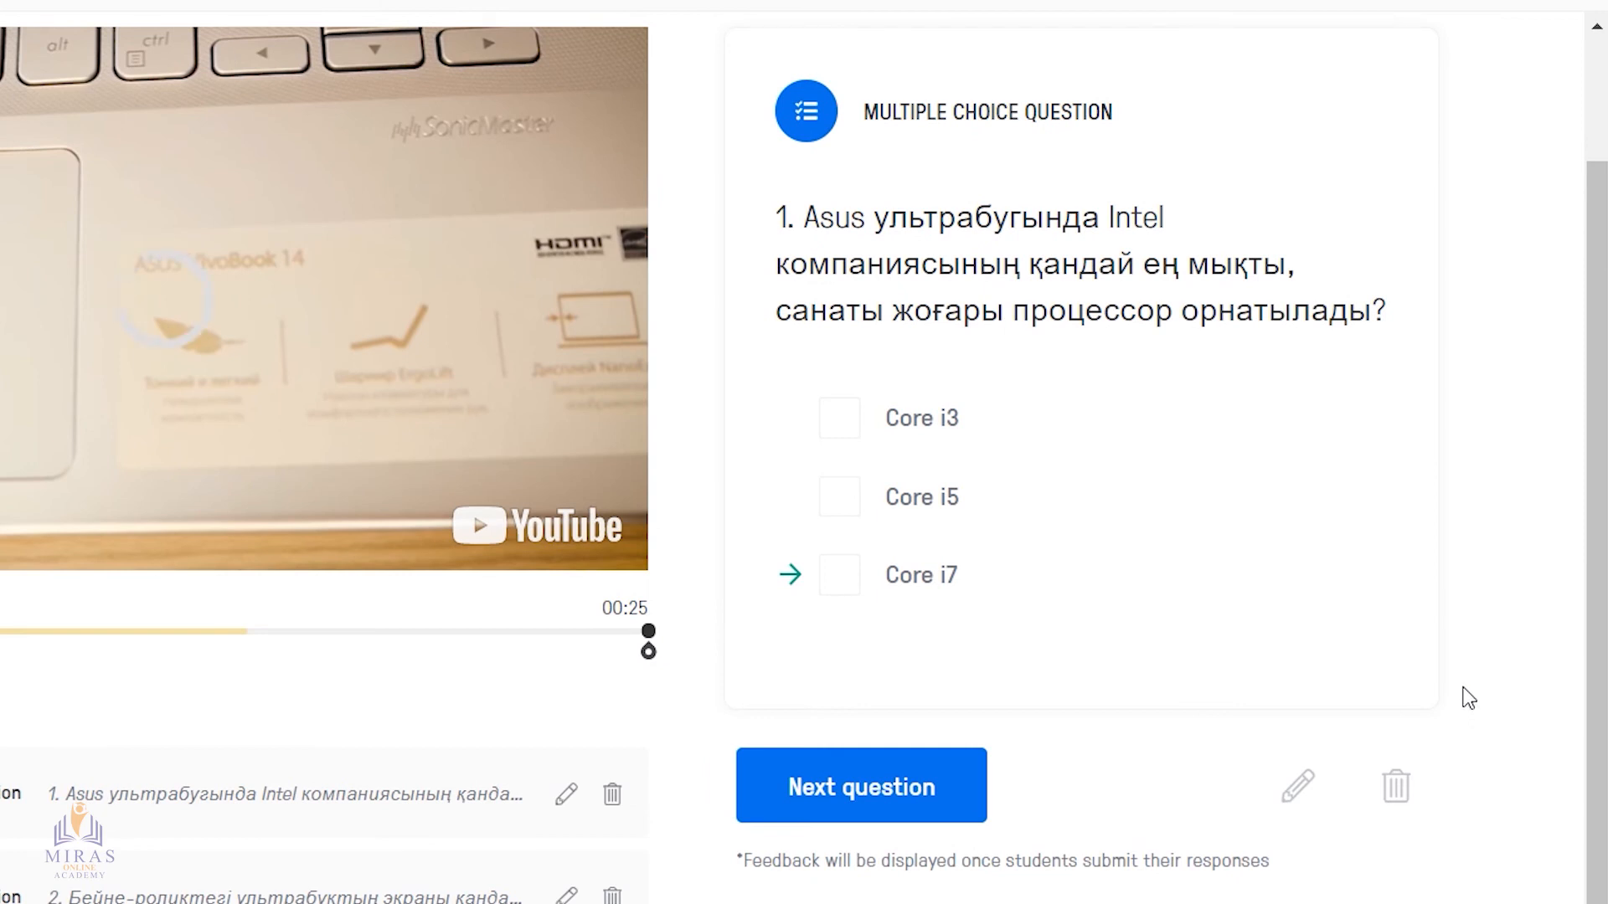
Step through the saved questions at 00:25 to the open-ended one and check its text
left_click(933, 797)
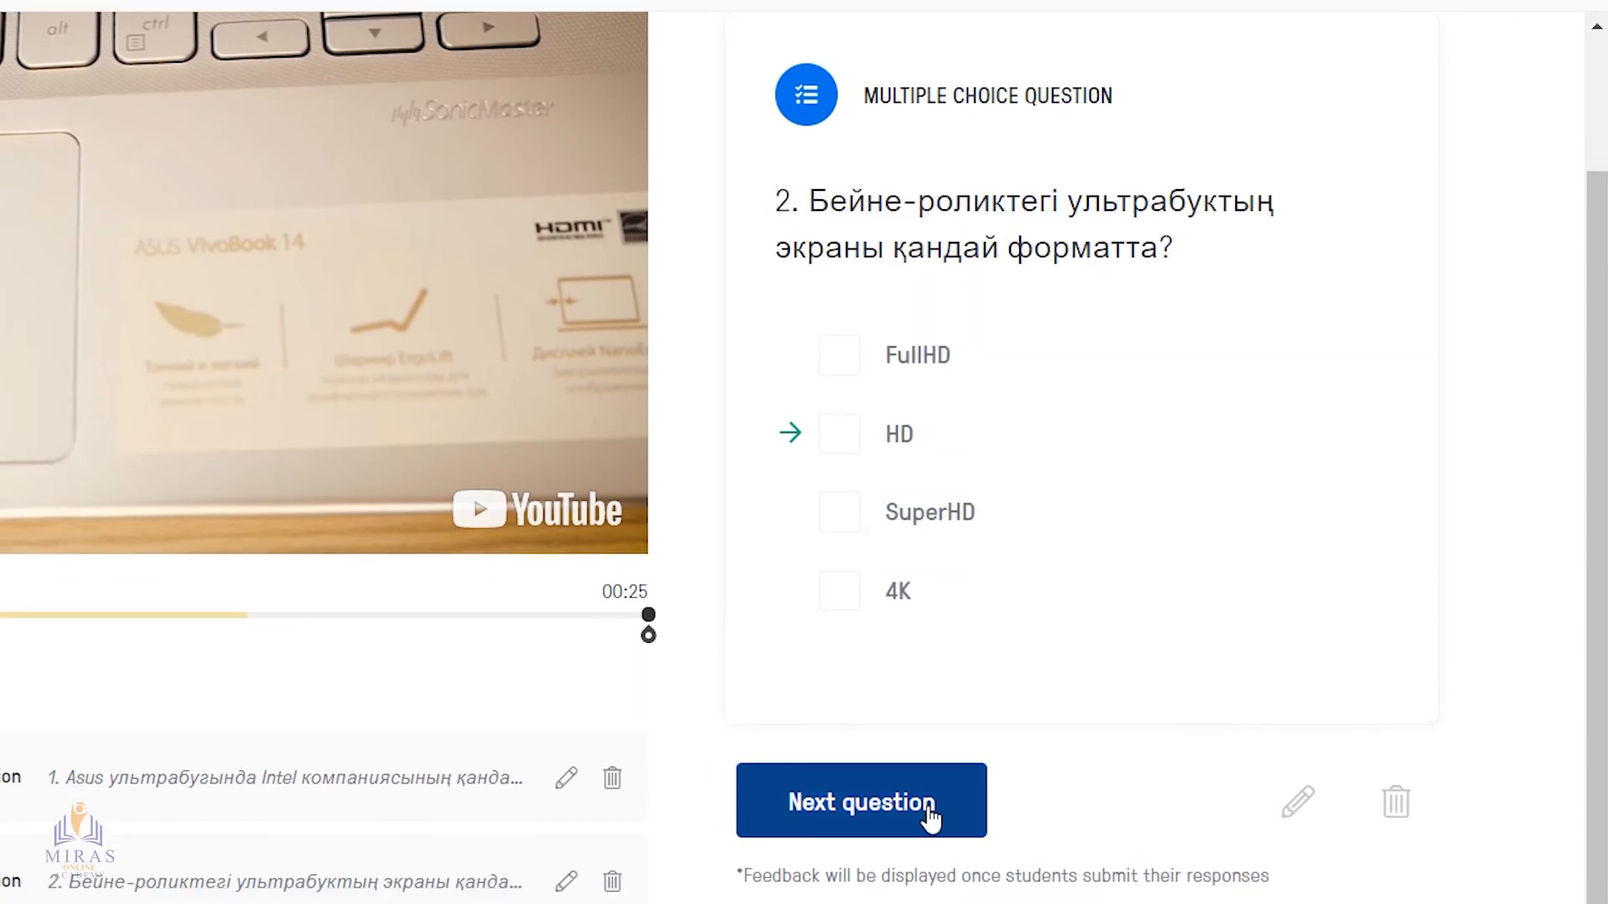
left_click(927, 813)
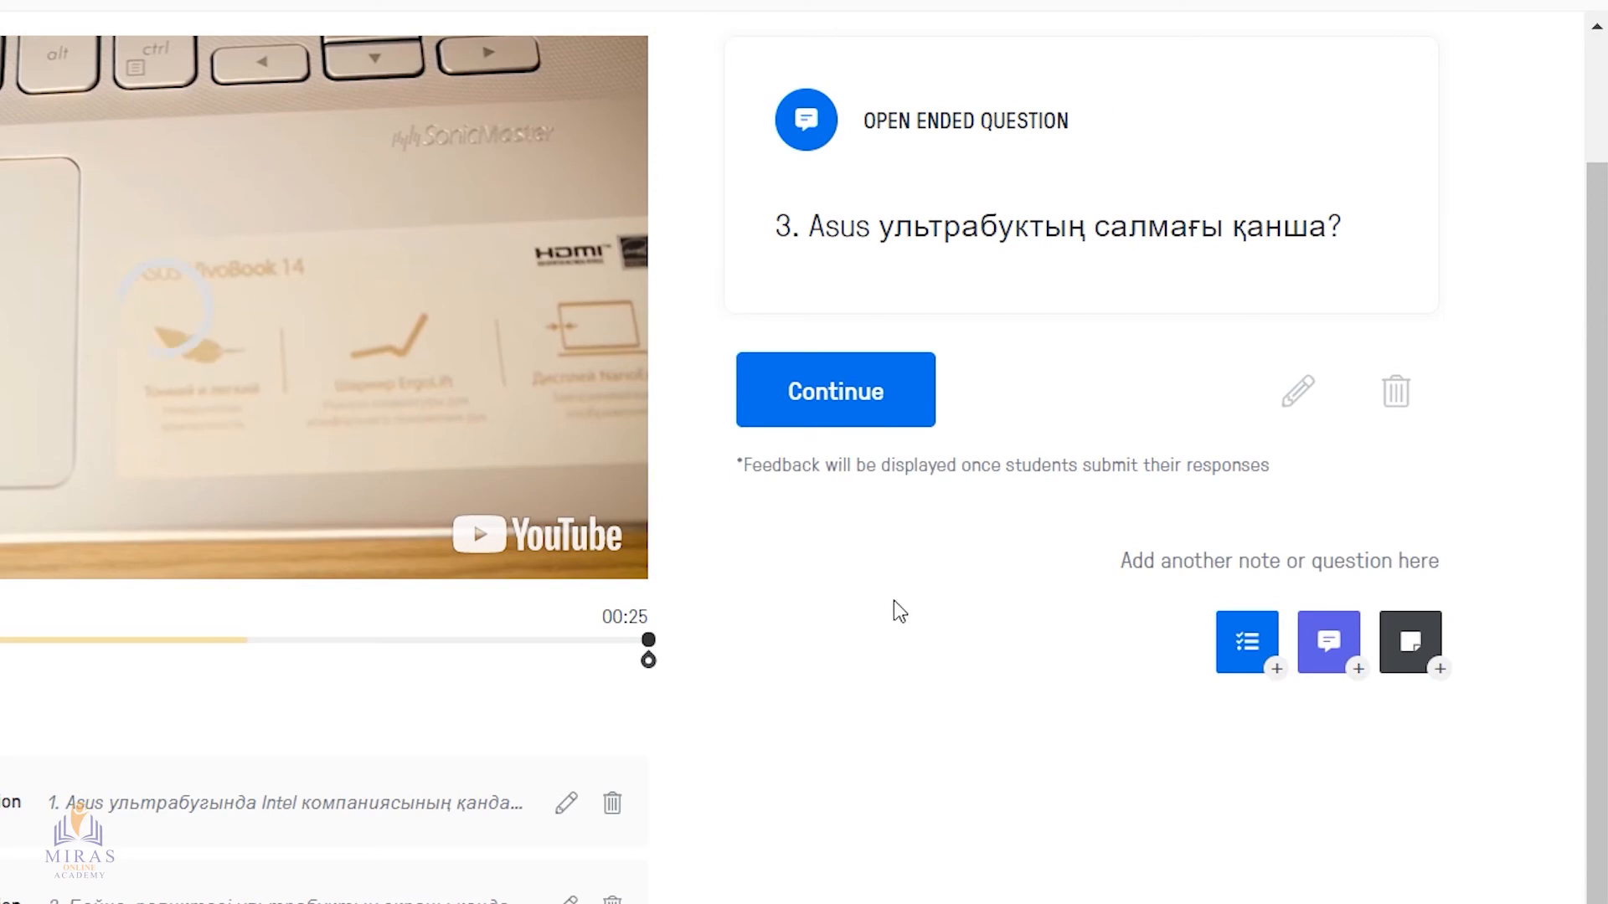
left_click_drag(777, 225, 1398, 212)
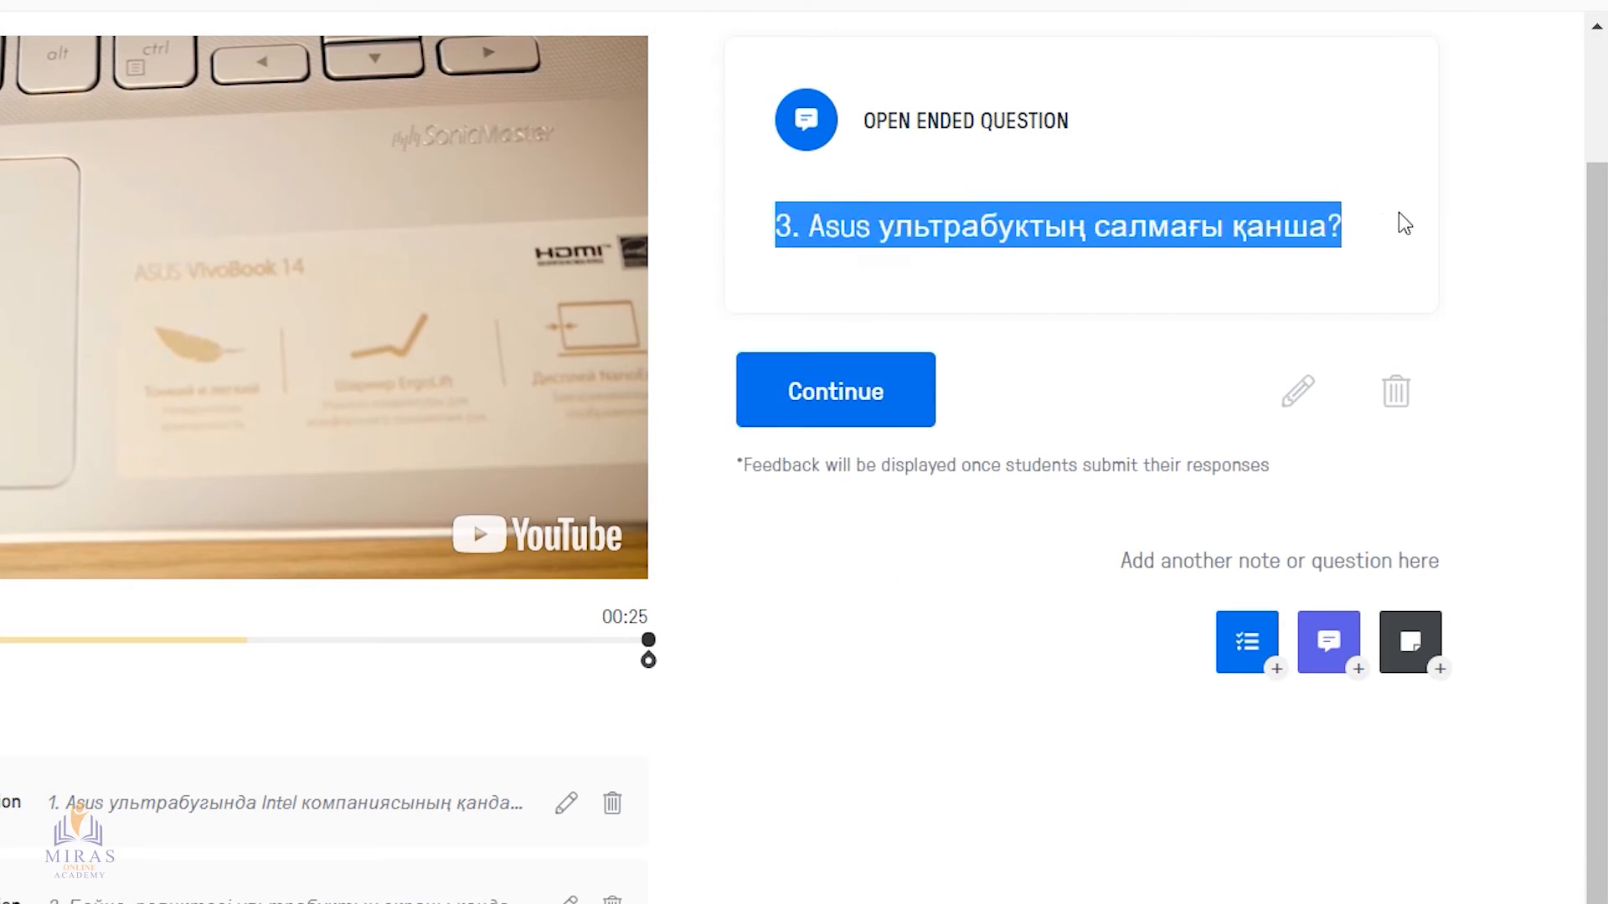
left_click(1436, 246)
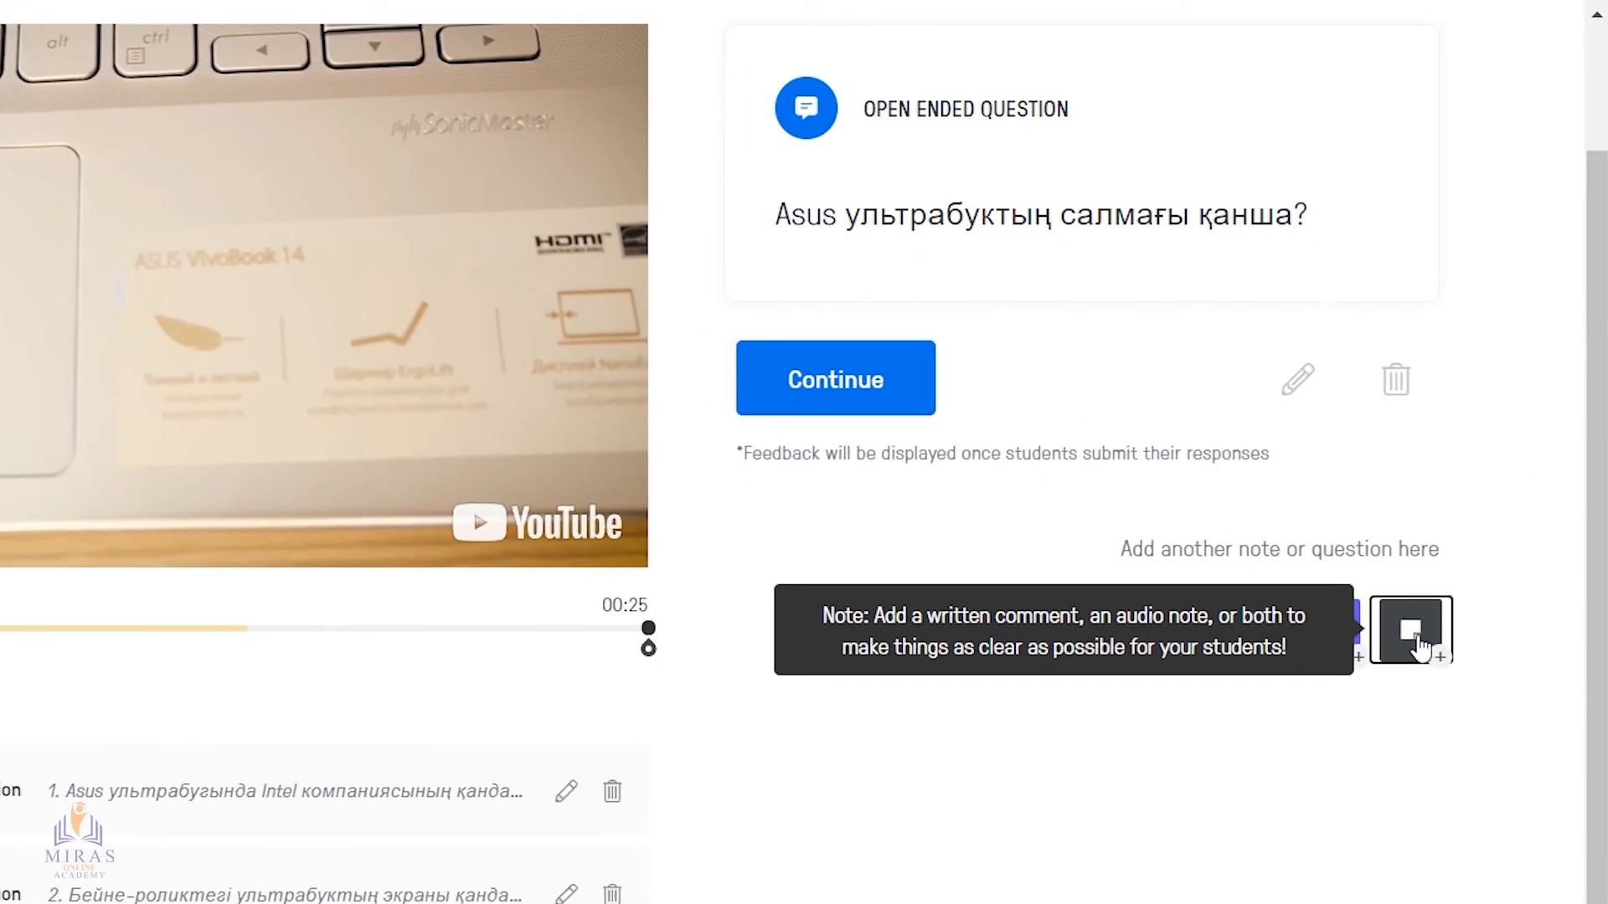
Add a note at 00:25 reading "4. Құрметті білім алушы! Келесі сабаққа Asus ультрабугы туралы қысқаша мәлімет дайындап әкеліңіз" and save it
left_click(1478, 573)
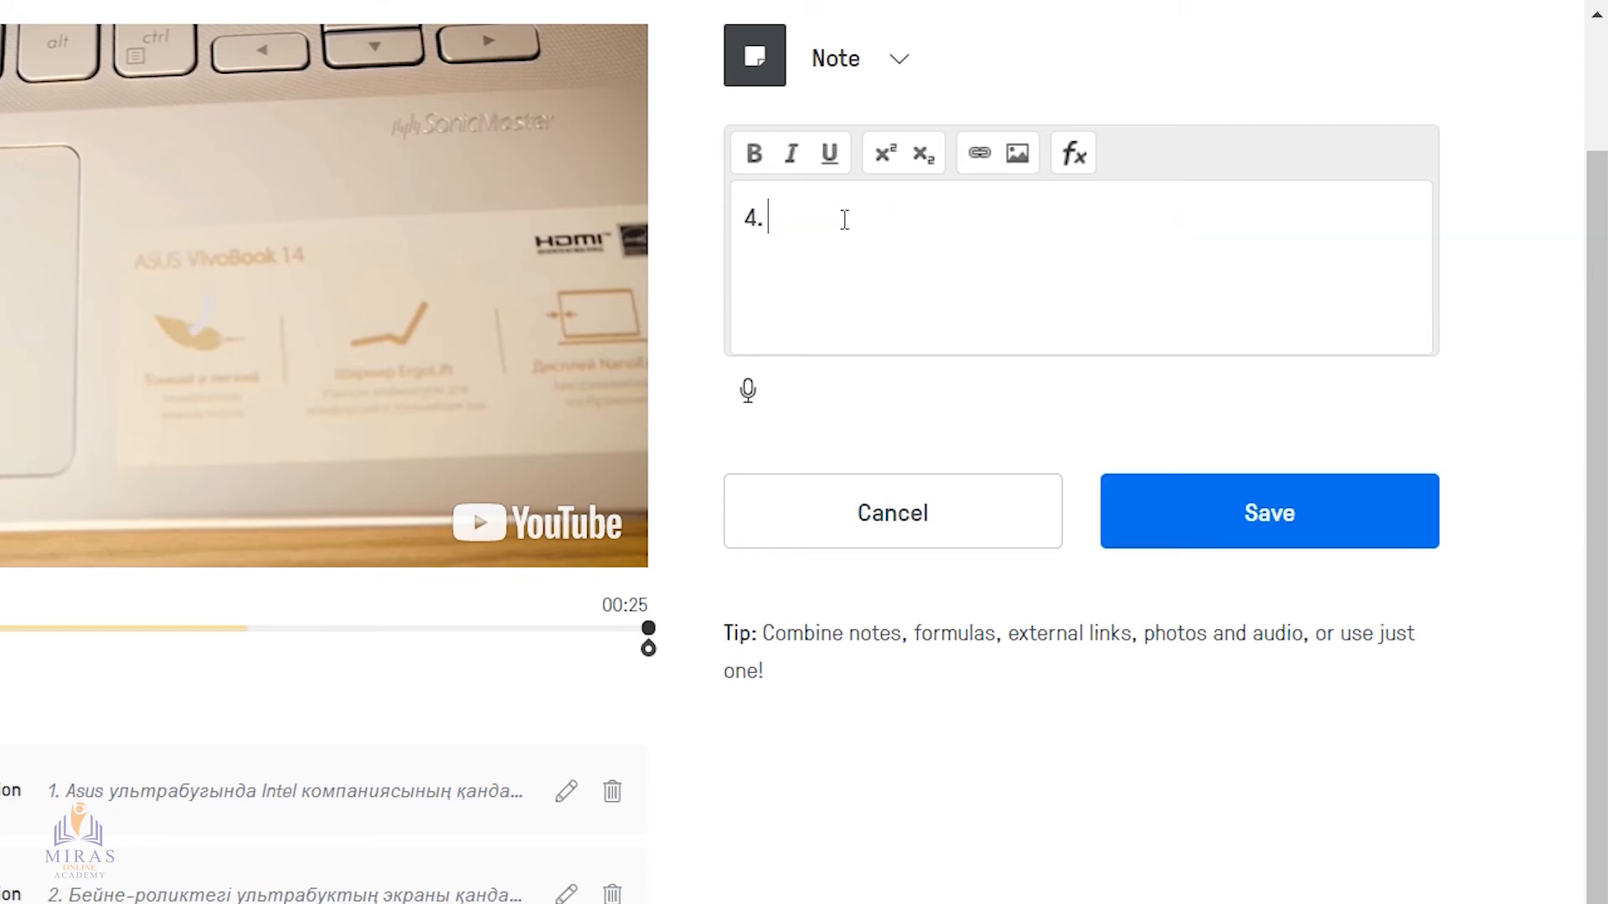
type("Құрметті білім алушы! ")
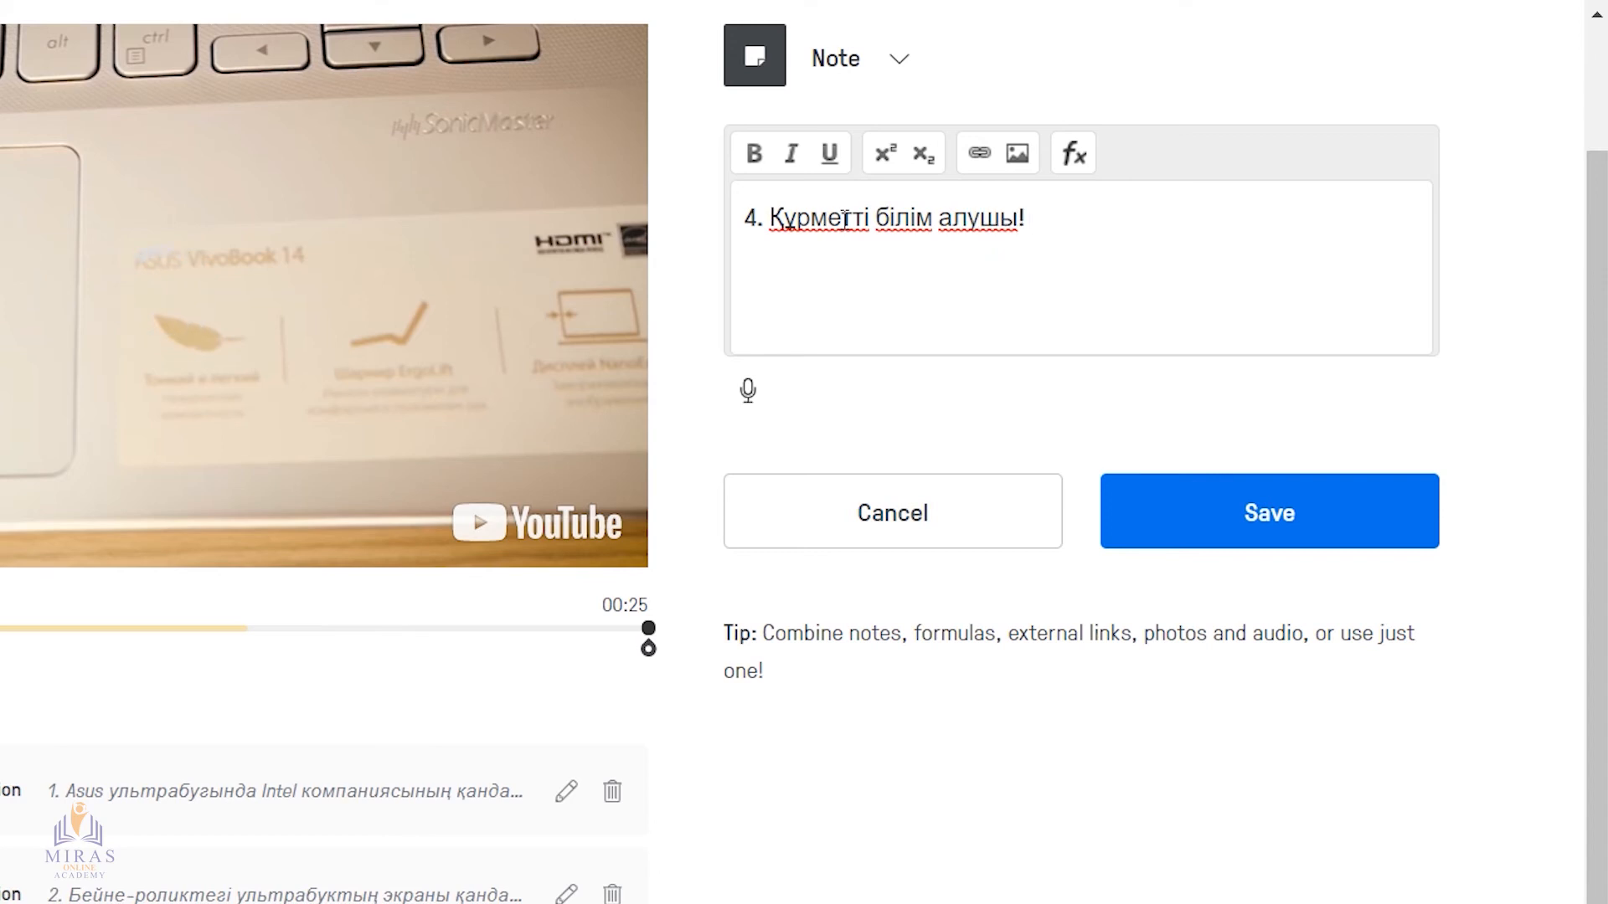
type("Келесі сабау")
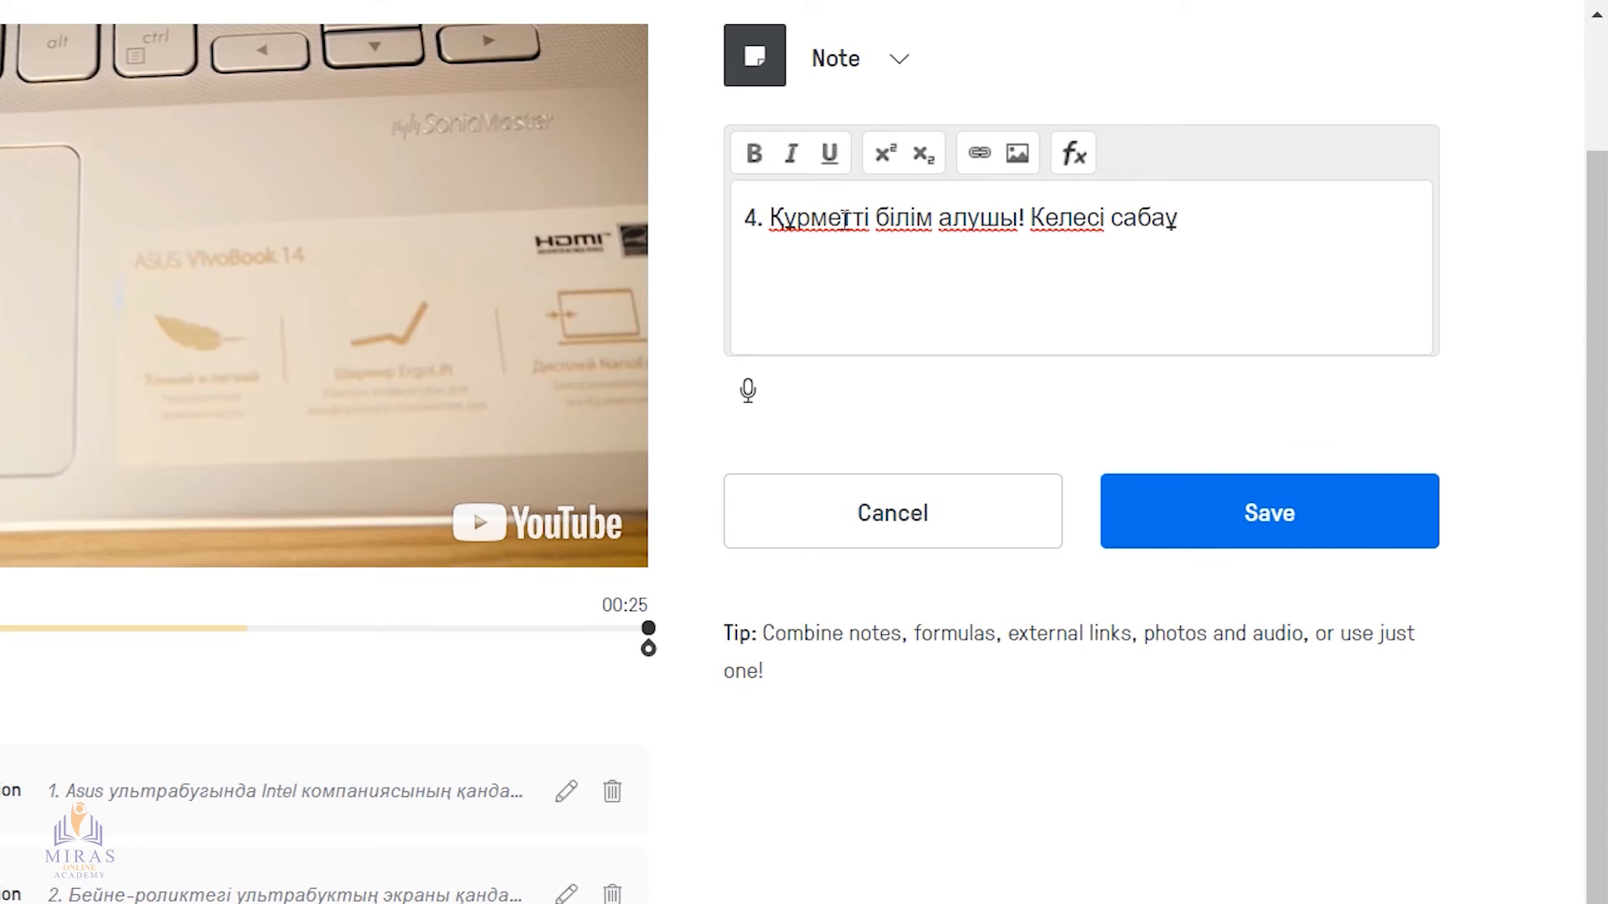
key("BackSpace")
type("ққа")
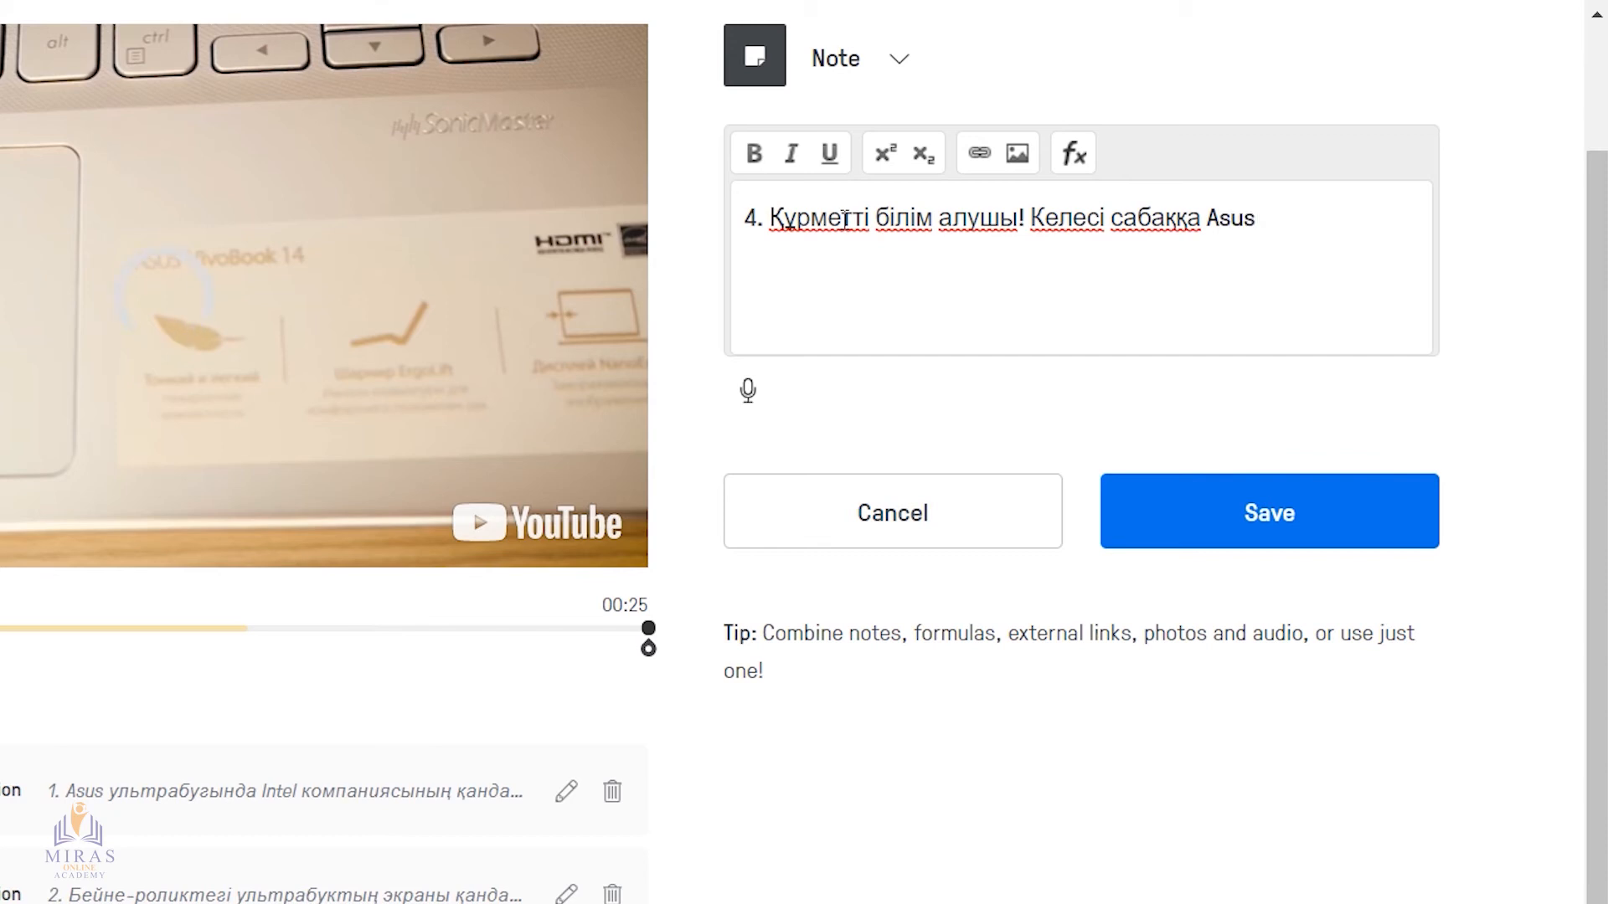
type("Asus ультрабугы туо")
type("алы ")
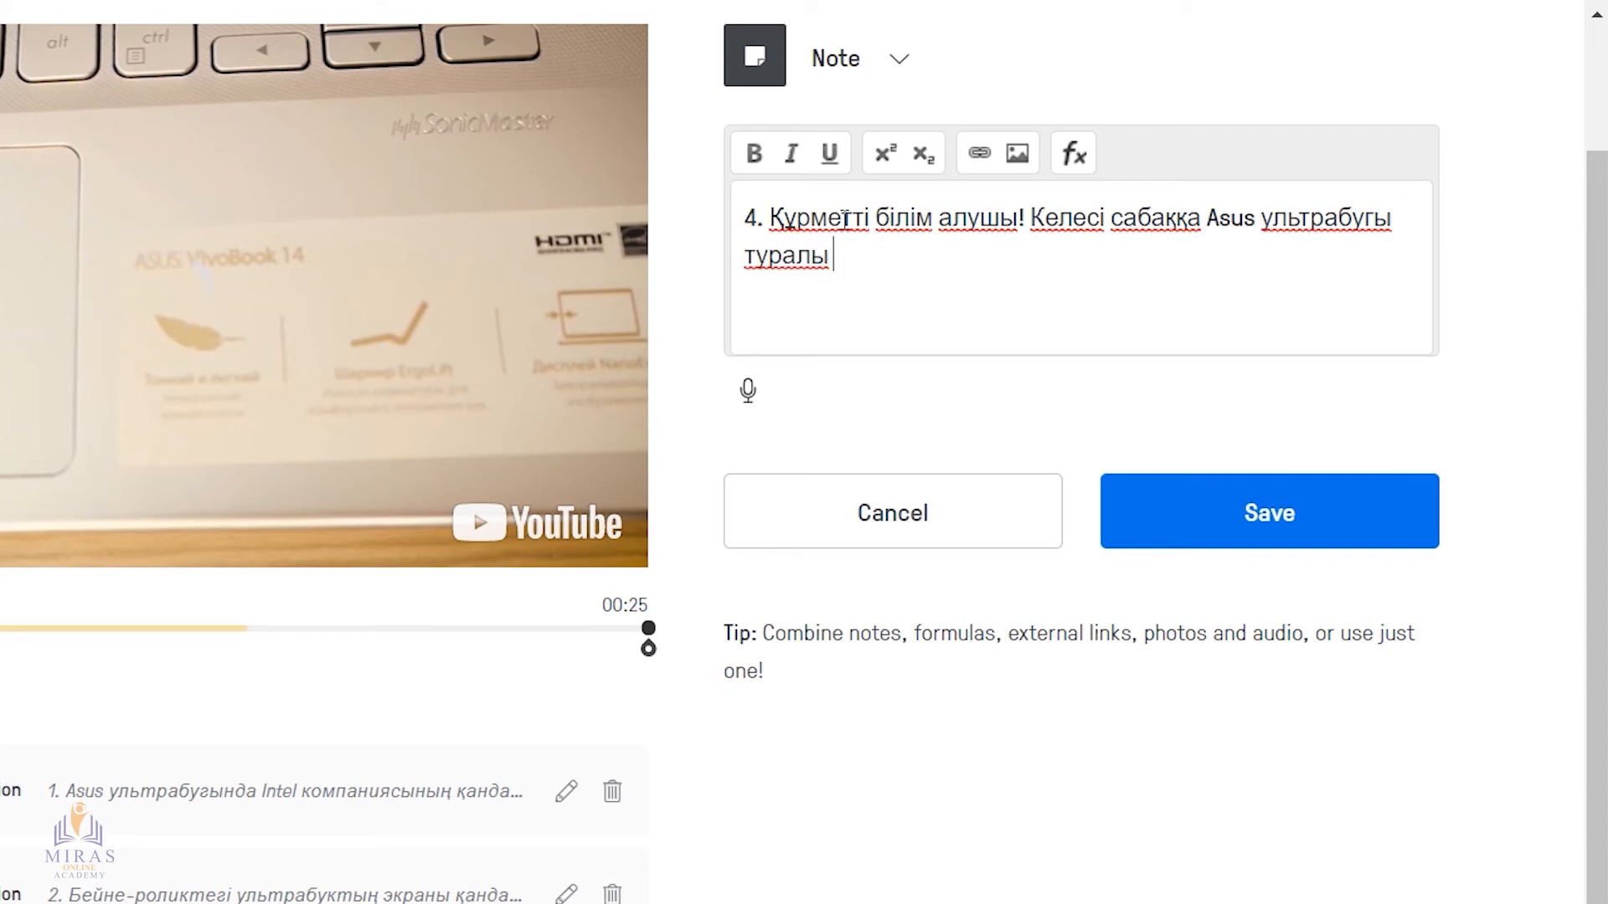
type("қысқаша мәл")
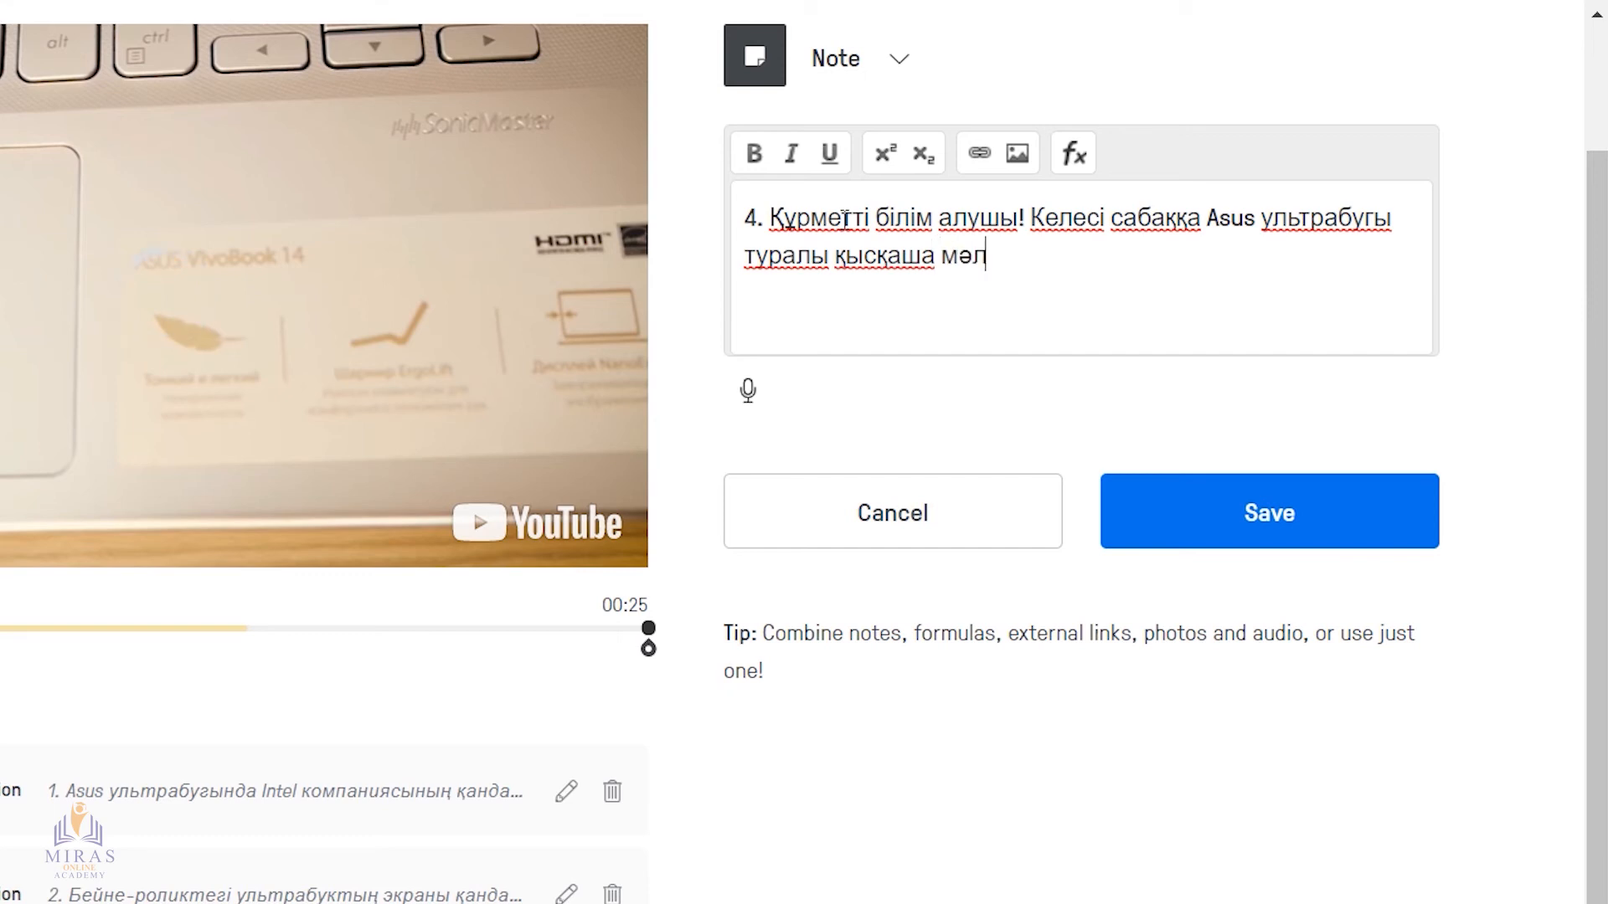
type("імет дай")
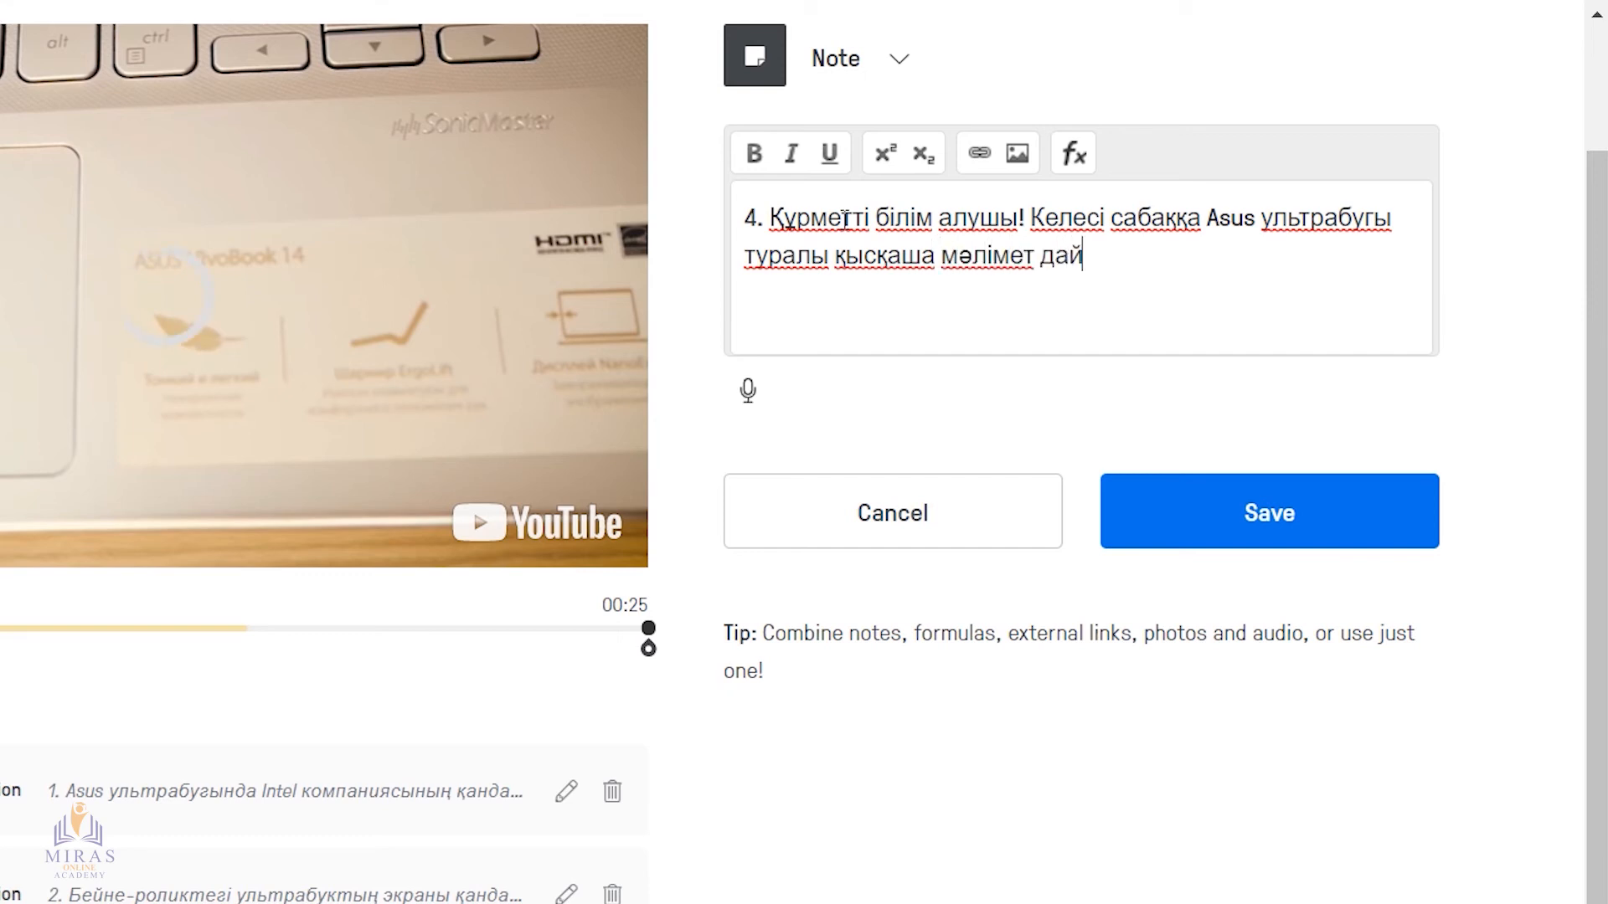
type("ындап әкеліңіз")
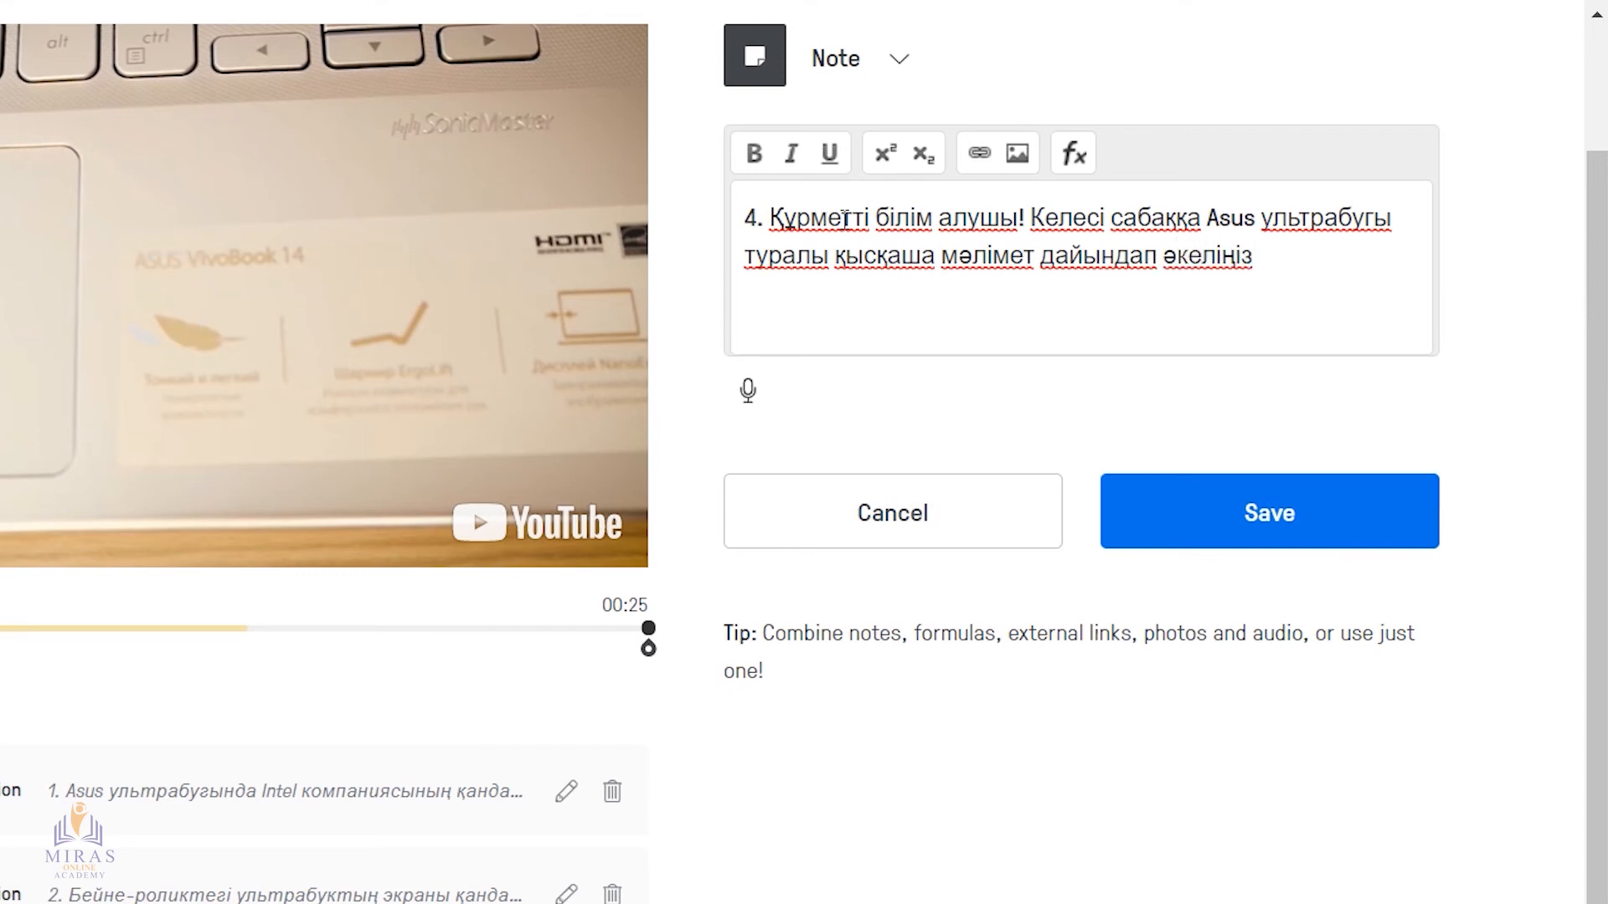
left_click(1271, 538)
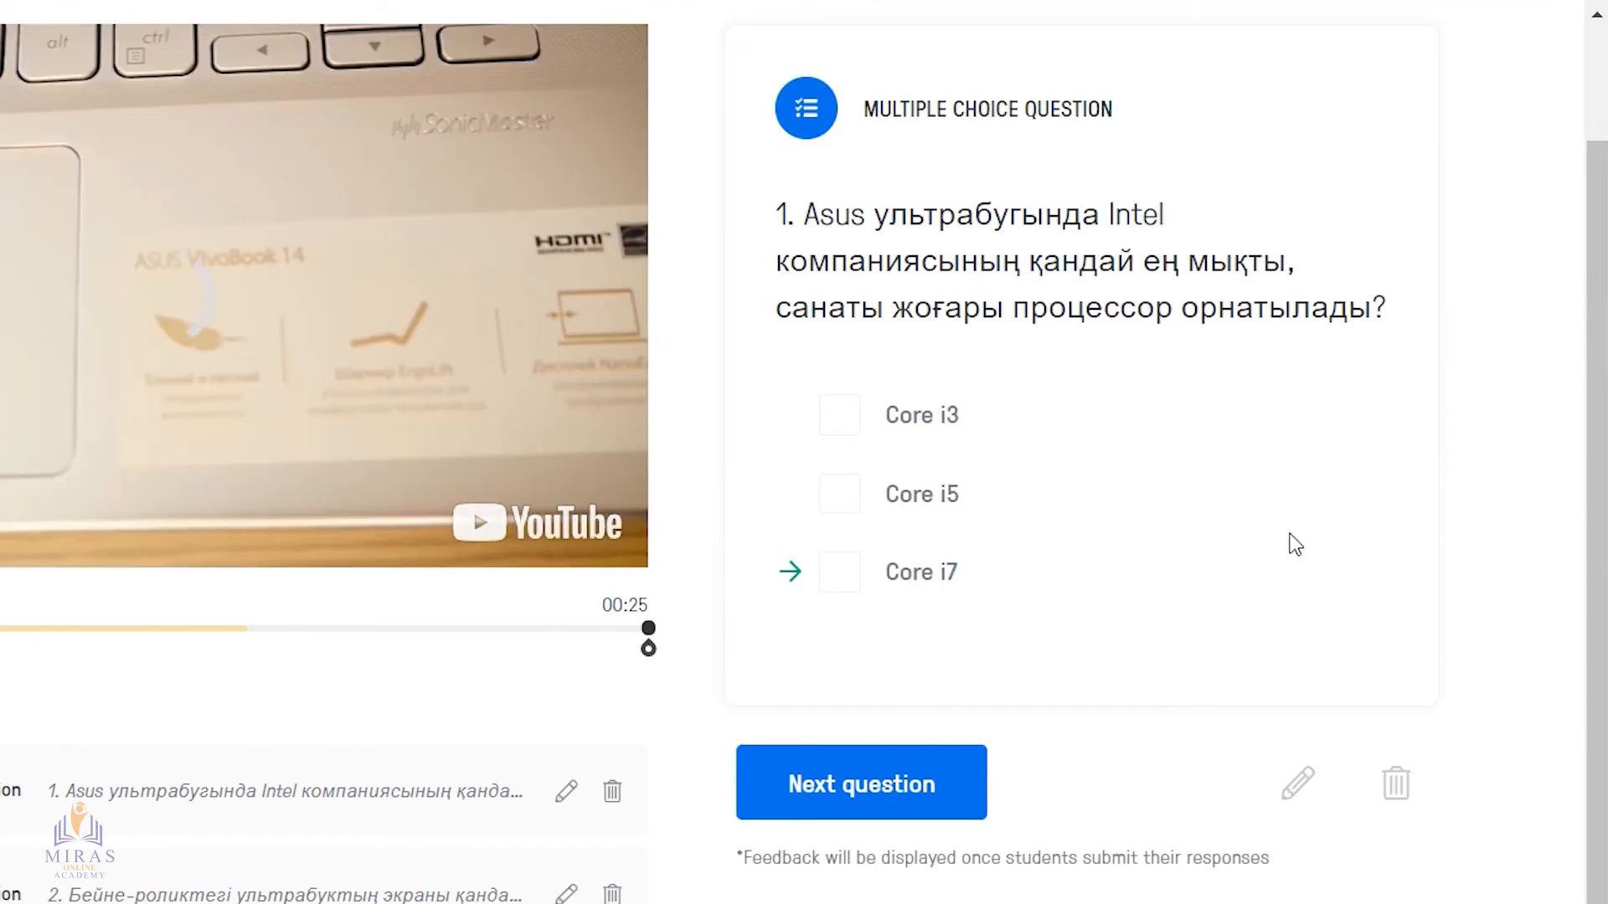
Add another note at 00:25 with only a voice recording of about 10 seconds, play it back and save the note
scroll(1489, 642, "down", 3)
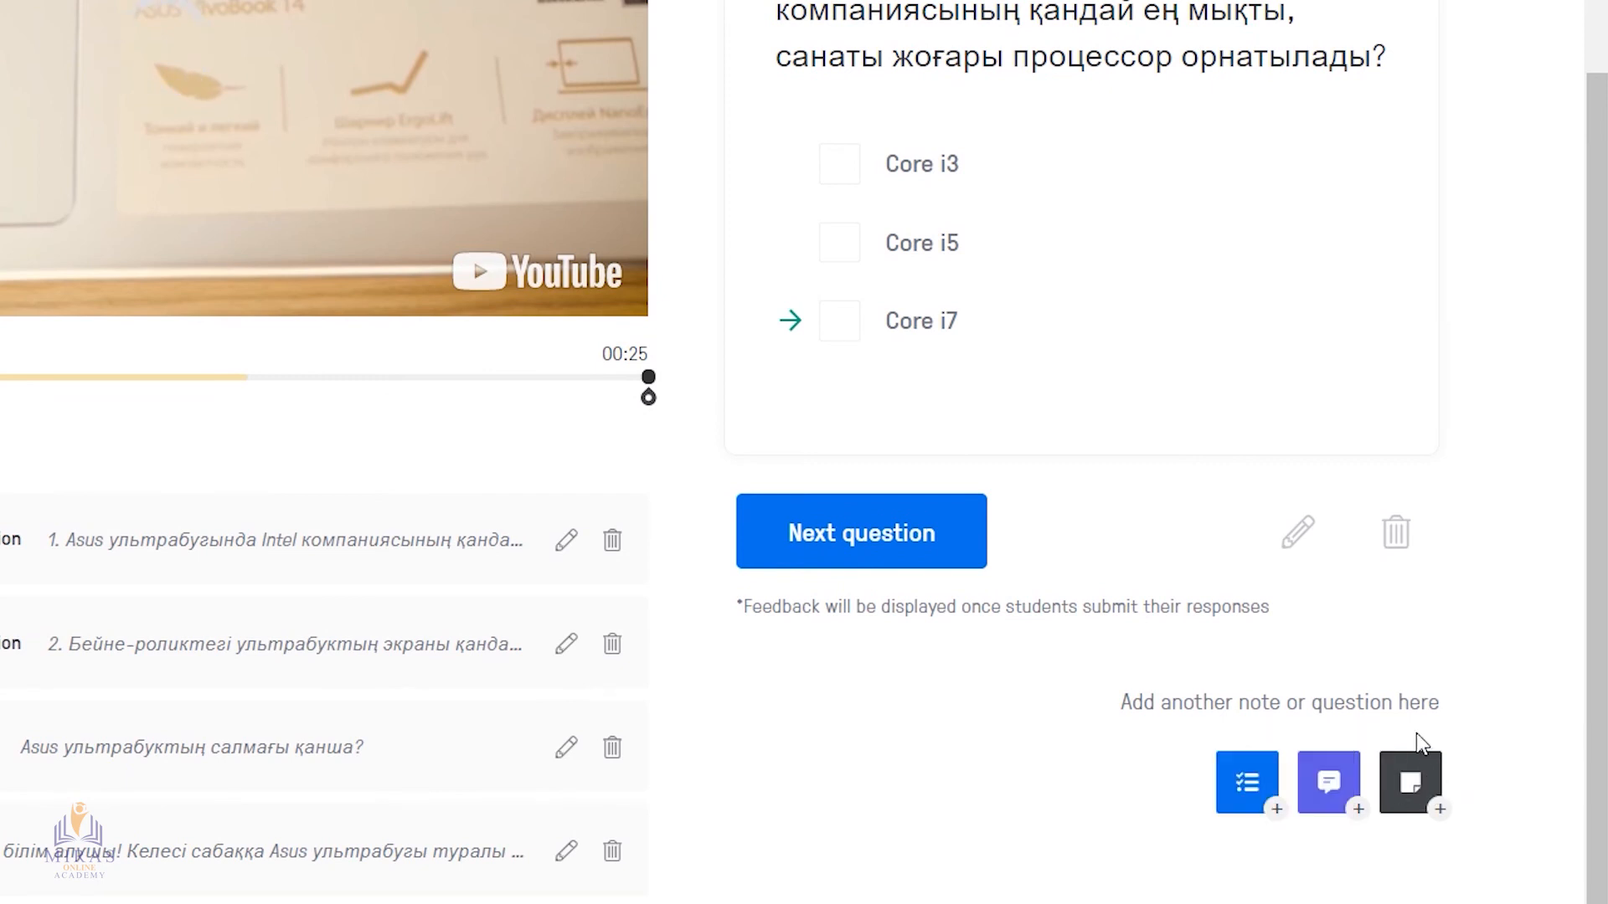
left_click(1415, 785)
scroll(1426, 790, "up", 3)
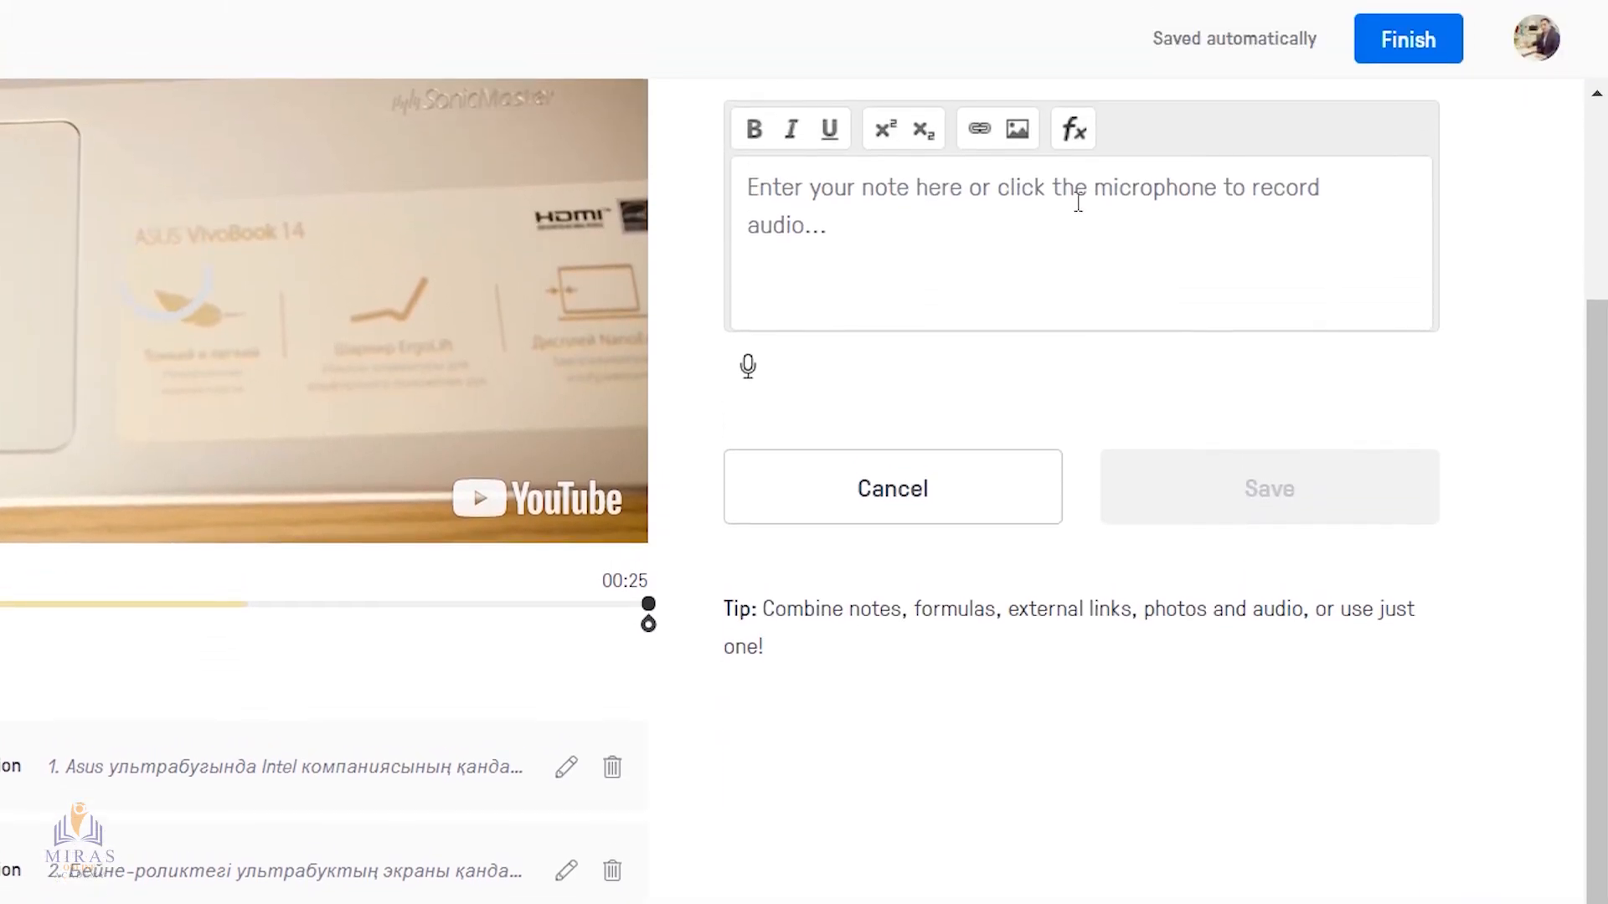
left_click(750, 369)
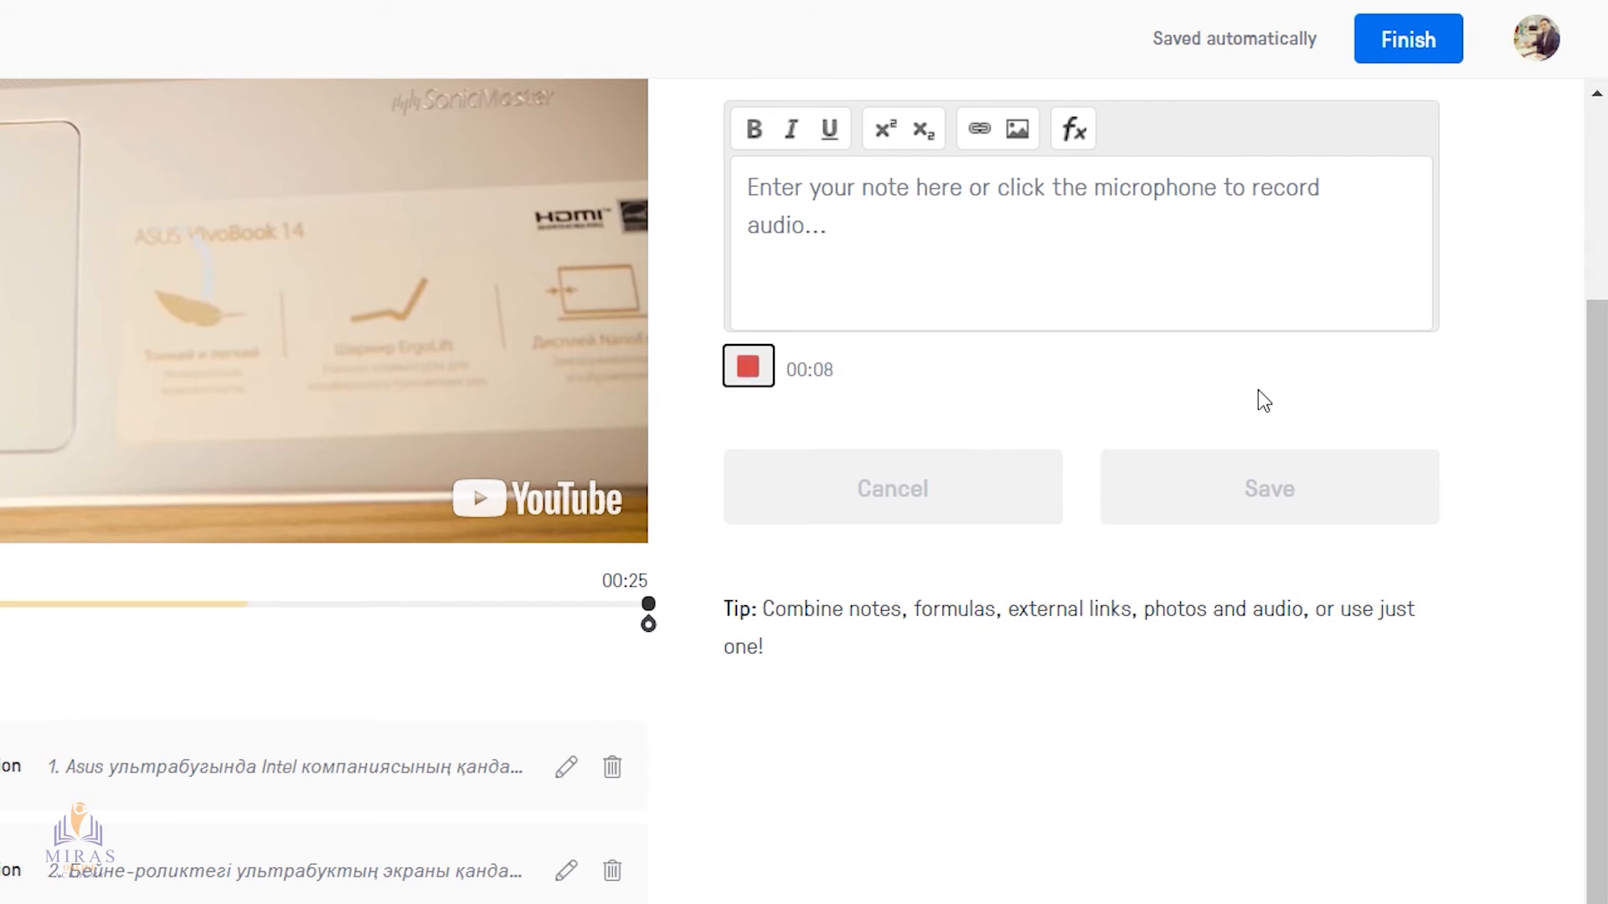
left_click(748, 369)
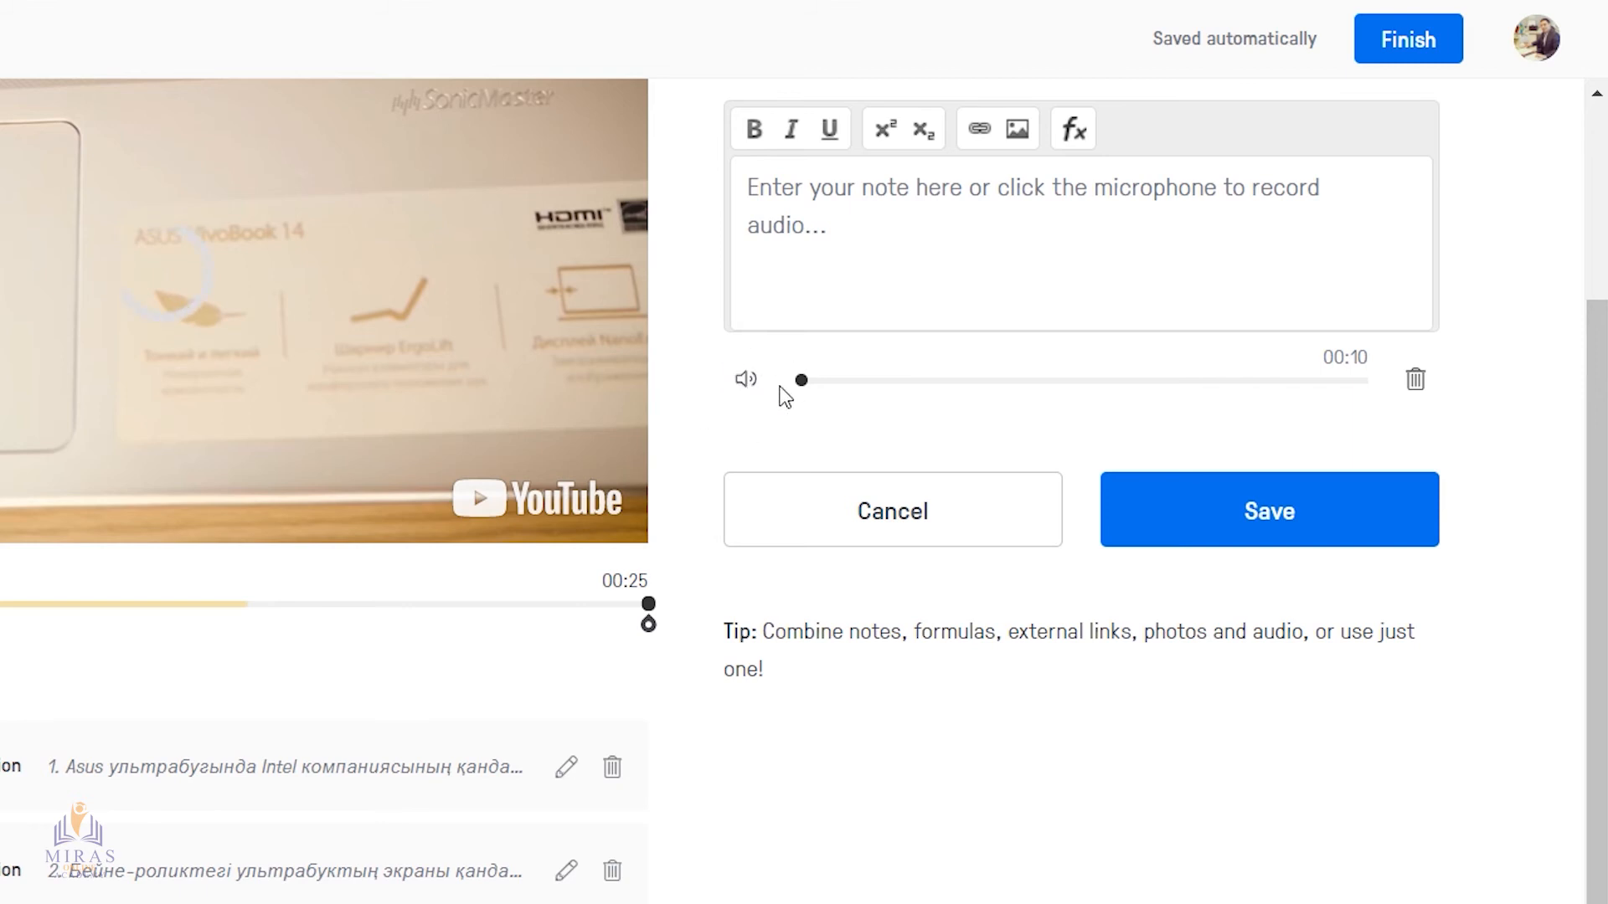
left_click(748, 385)
left_click(1247, 531)
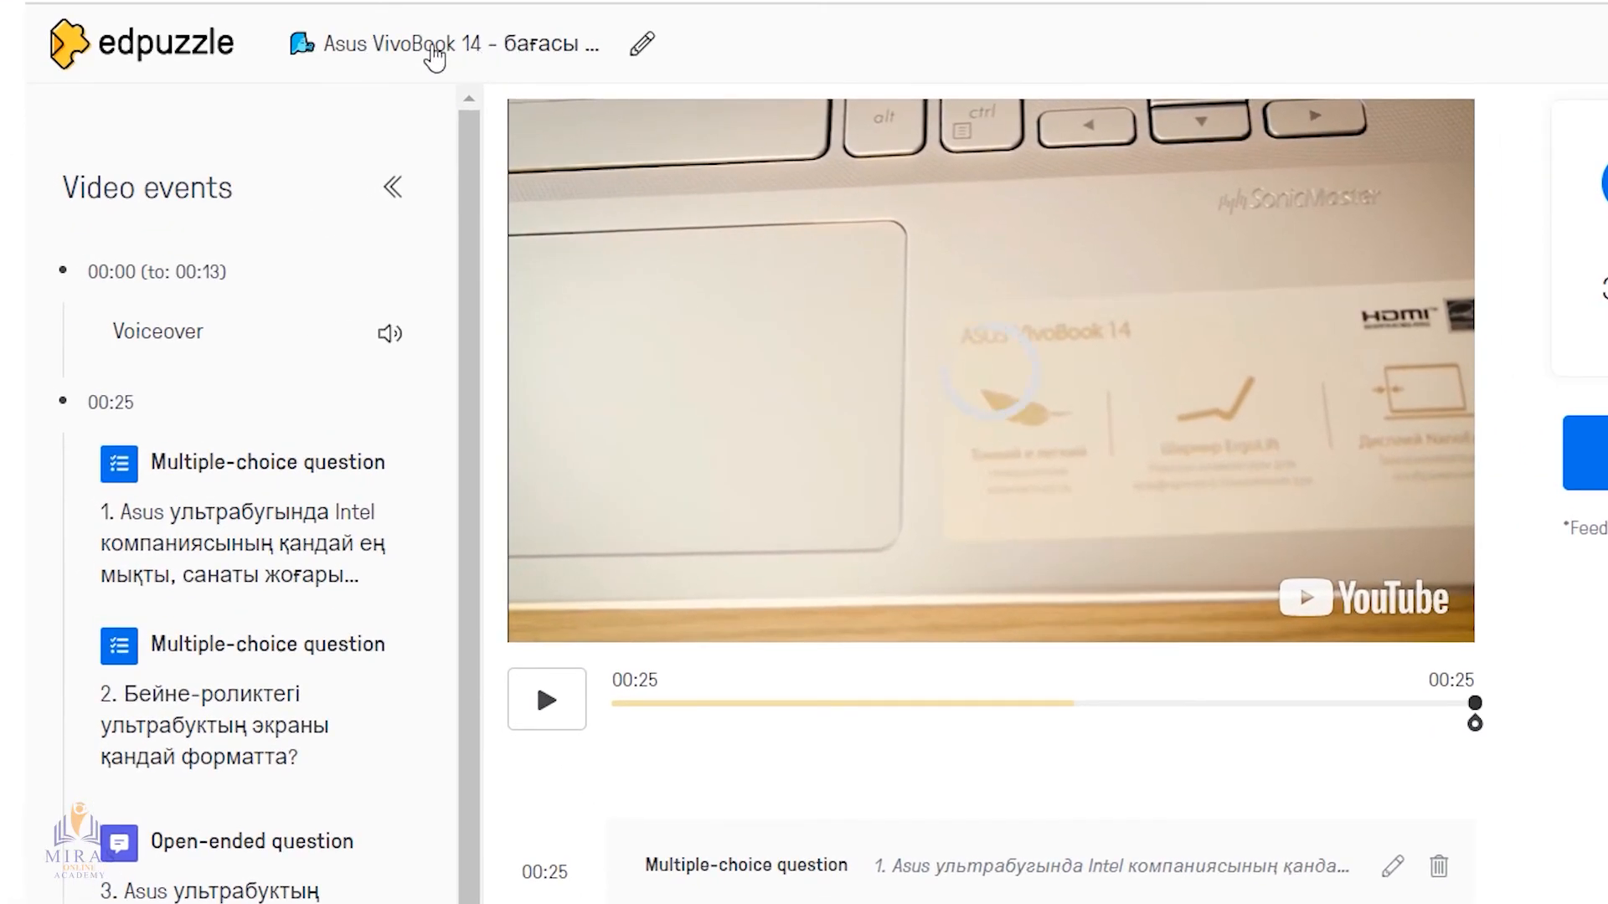
Rename the video as "Оқушыға тапсырма" and save the title
left_click(434, 57)
key("ctrl+a")
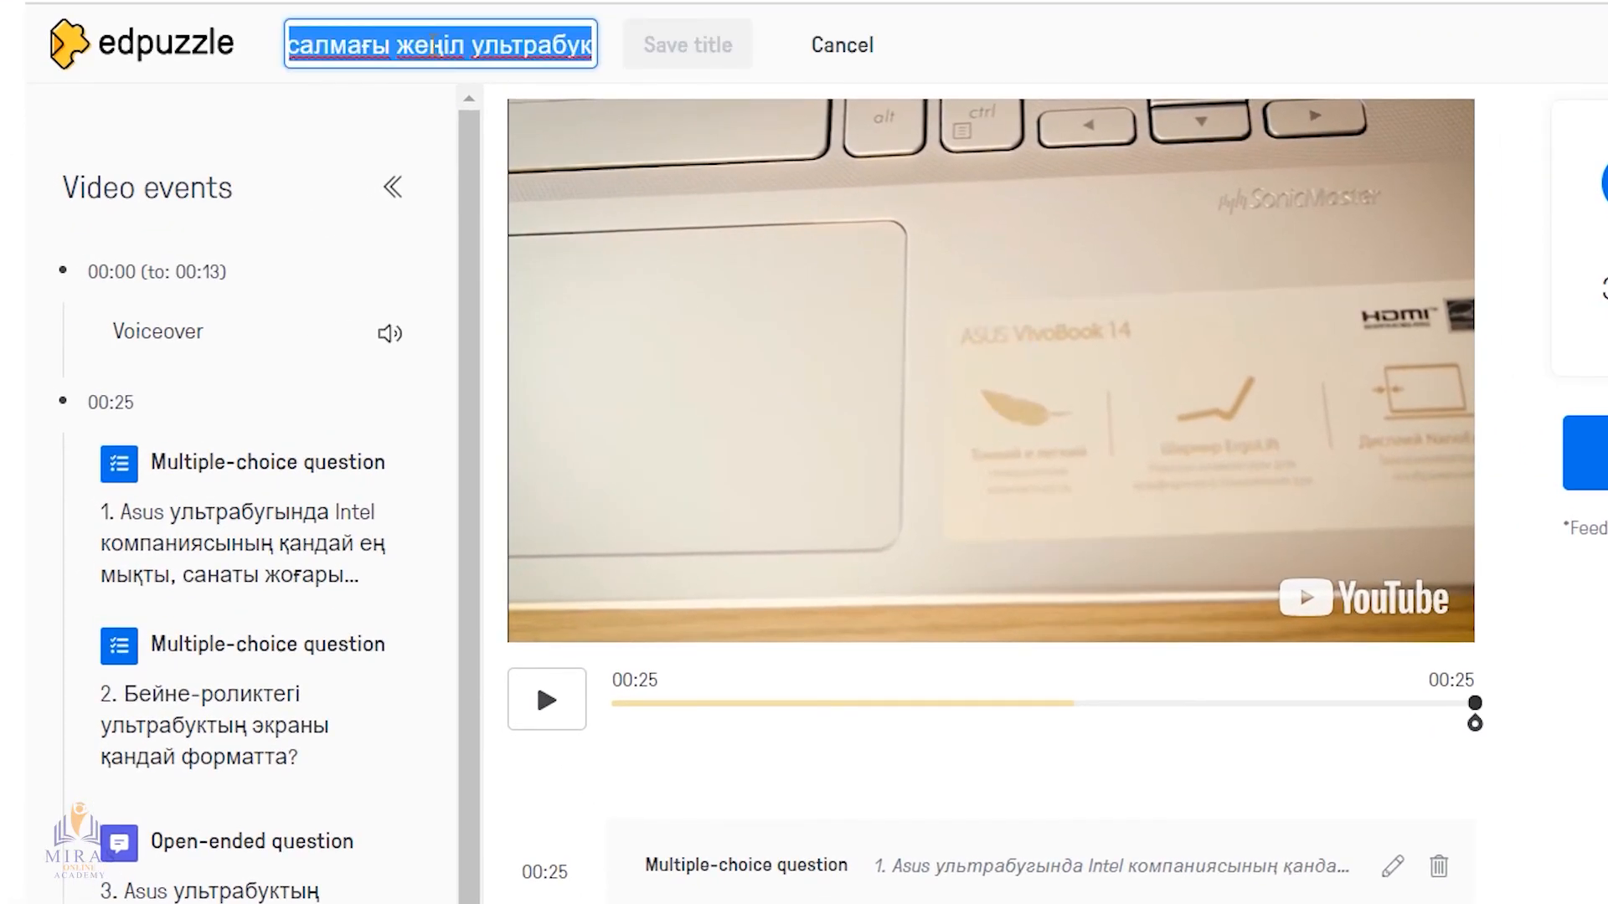
type("Oқушыға та")
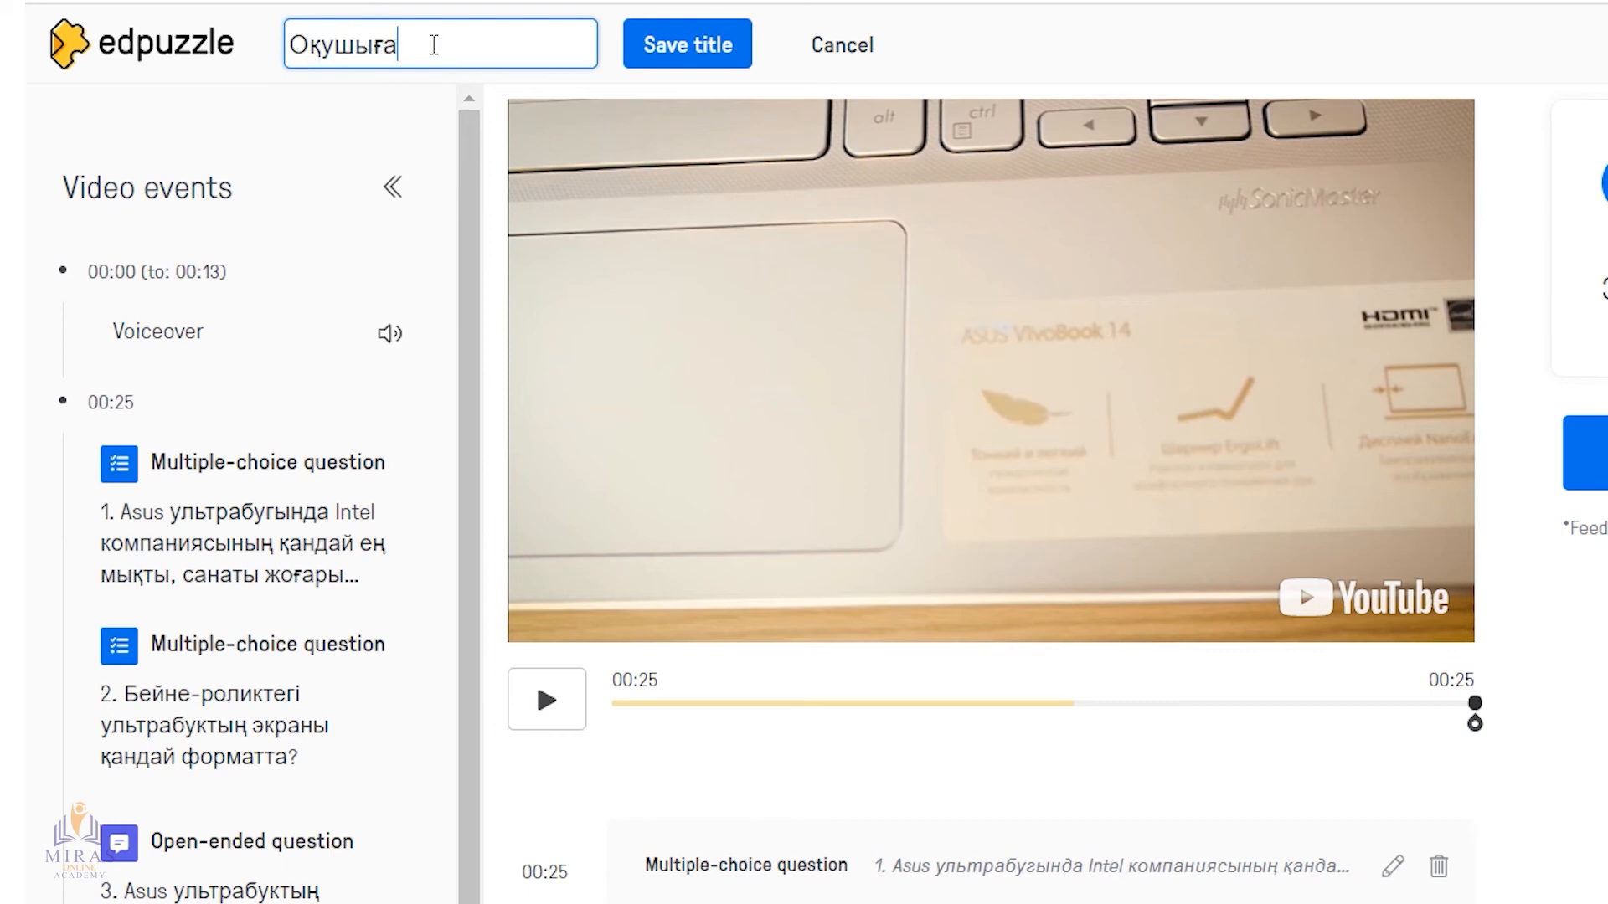
type("псырма")
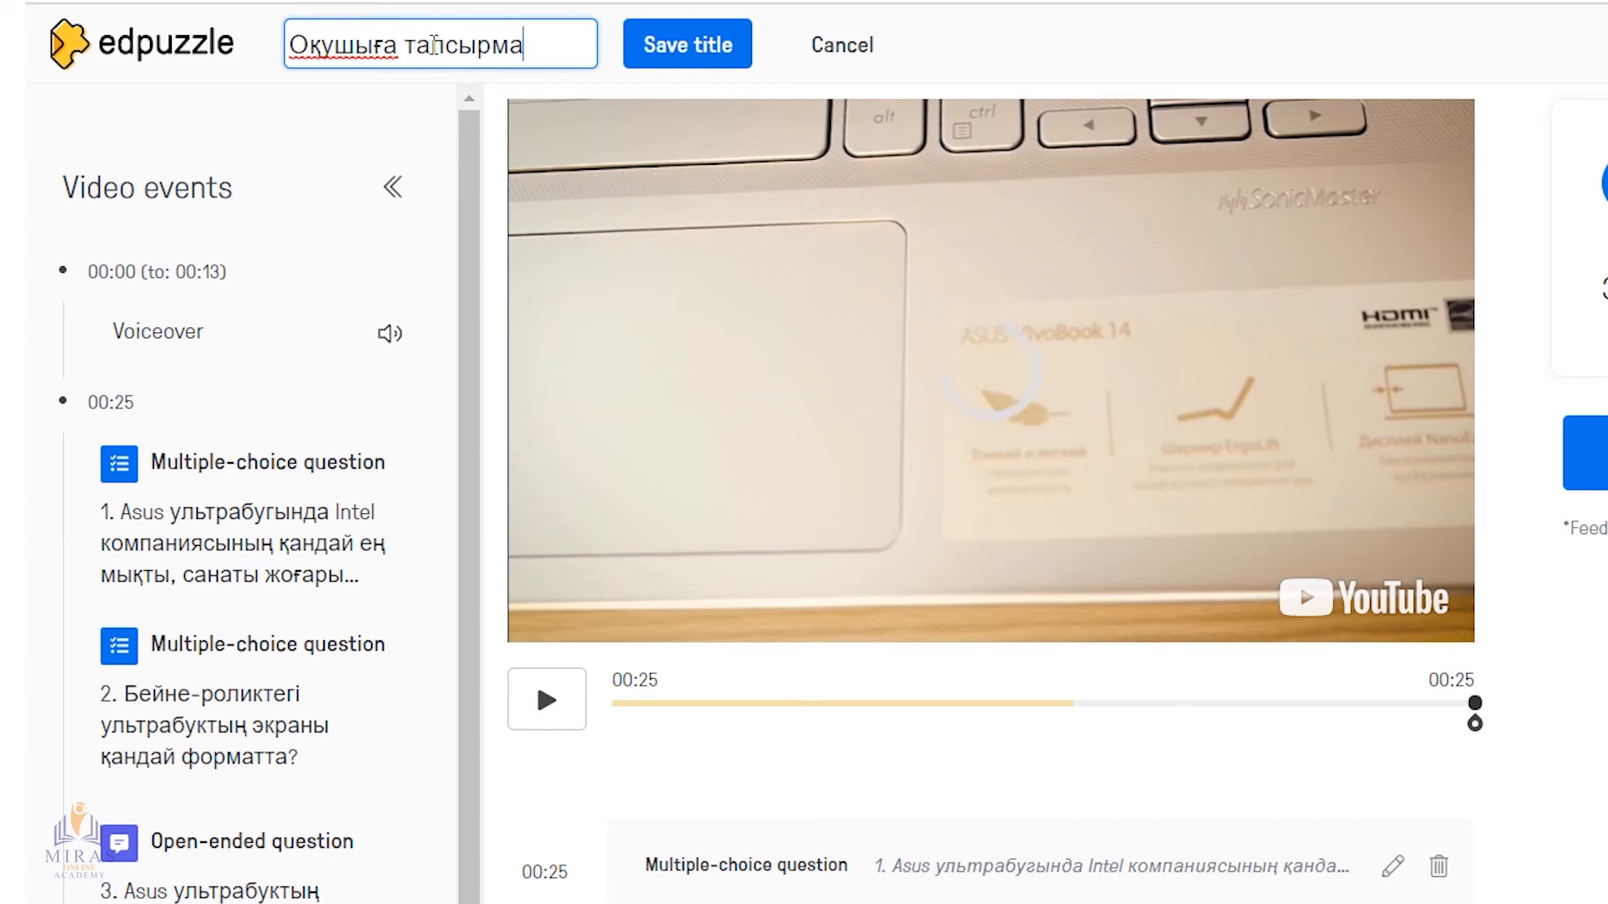
left_click(708, 62)
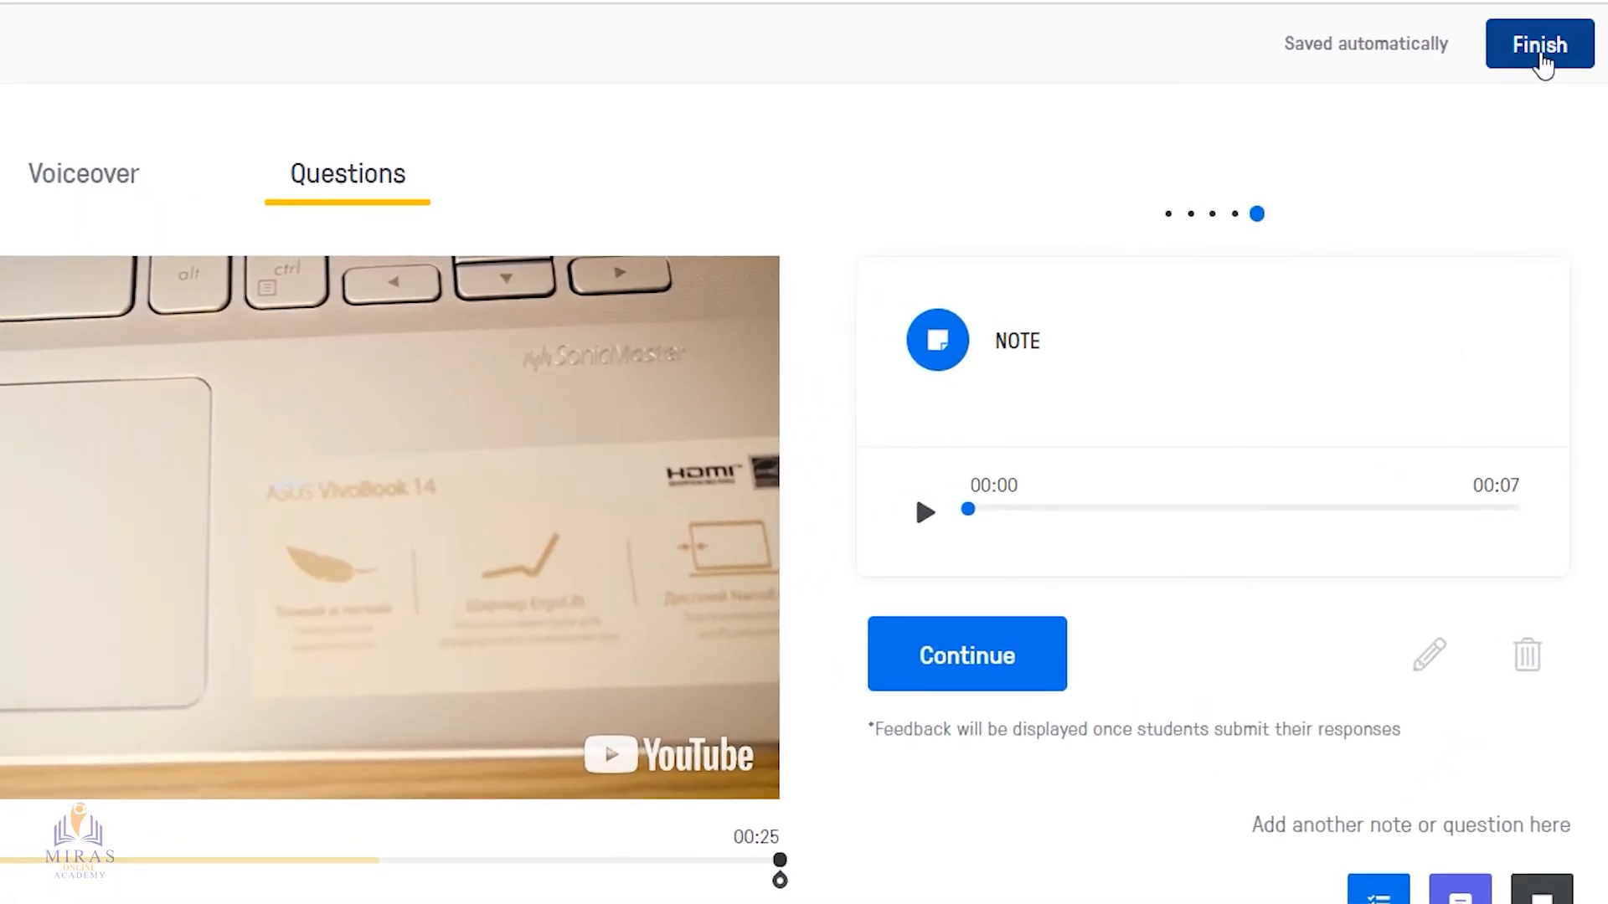
Finish editing the video and assign it to all students of the class 10 сынып
left_click(1540, 48)
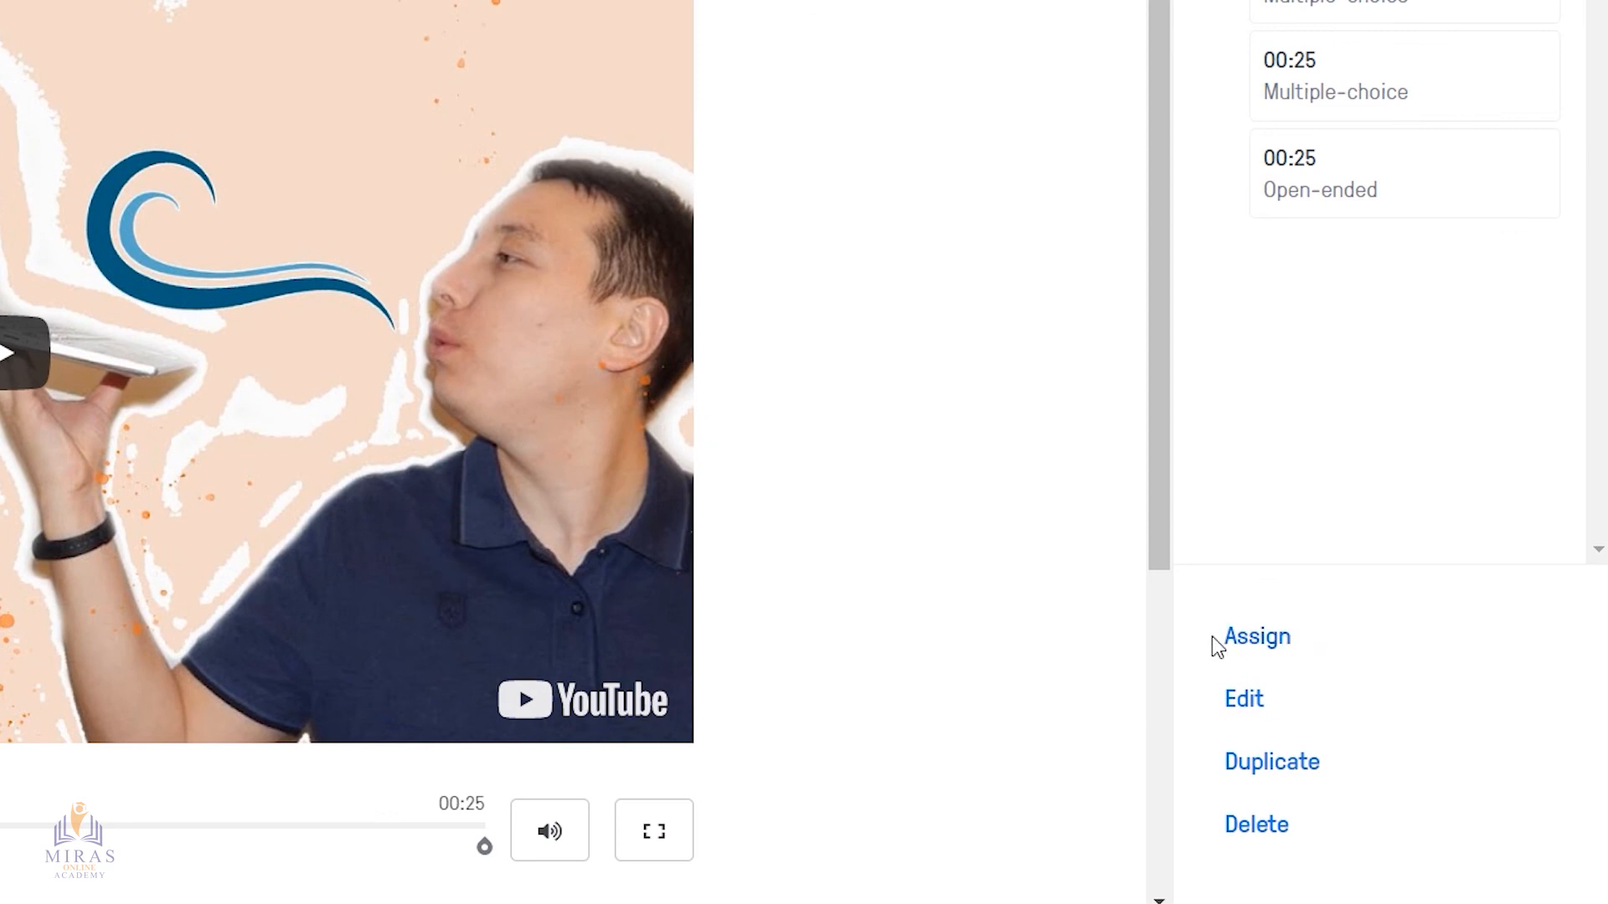
left_click(1273, 647)
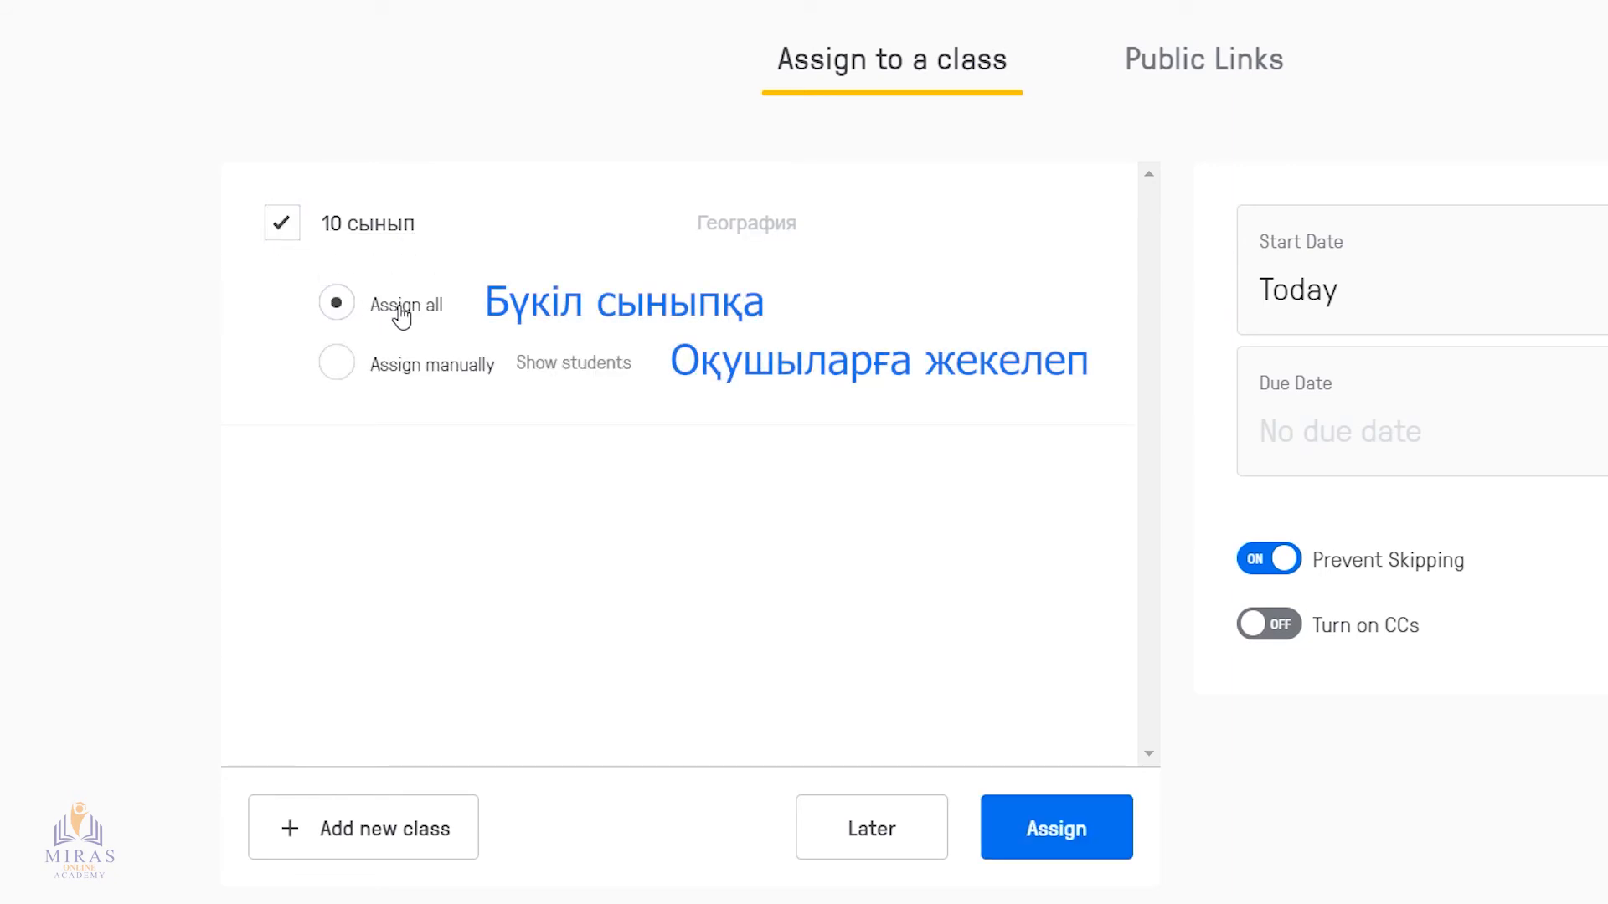
left_click(390, 373)
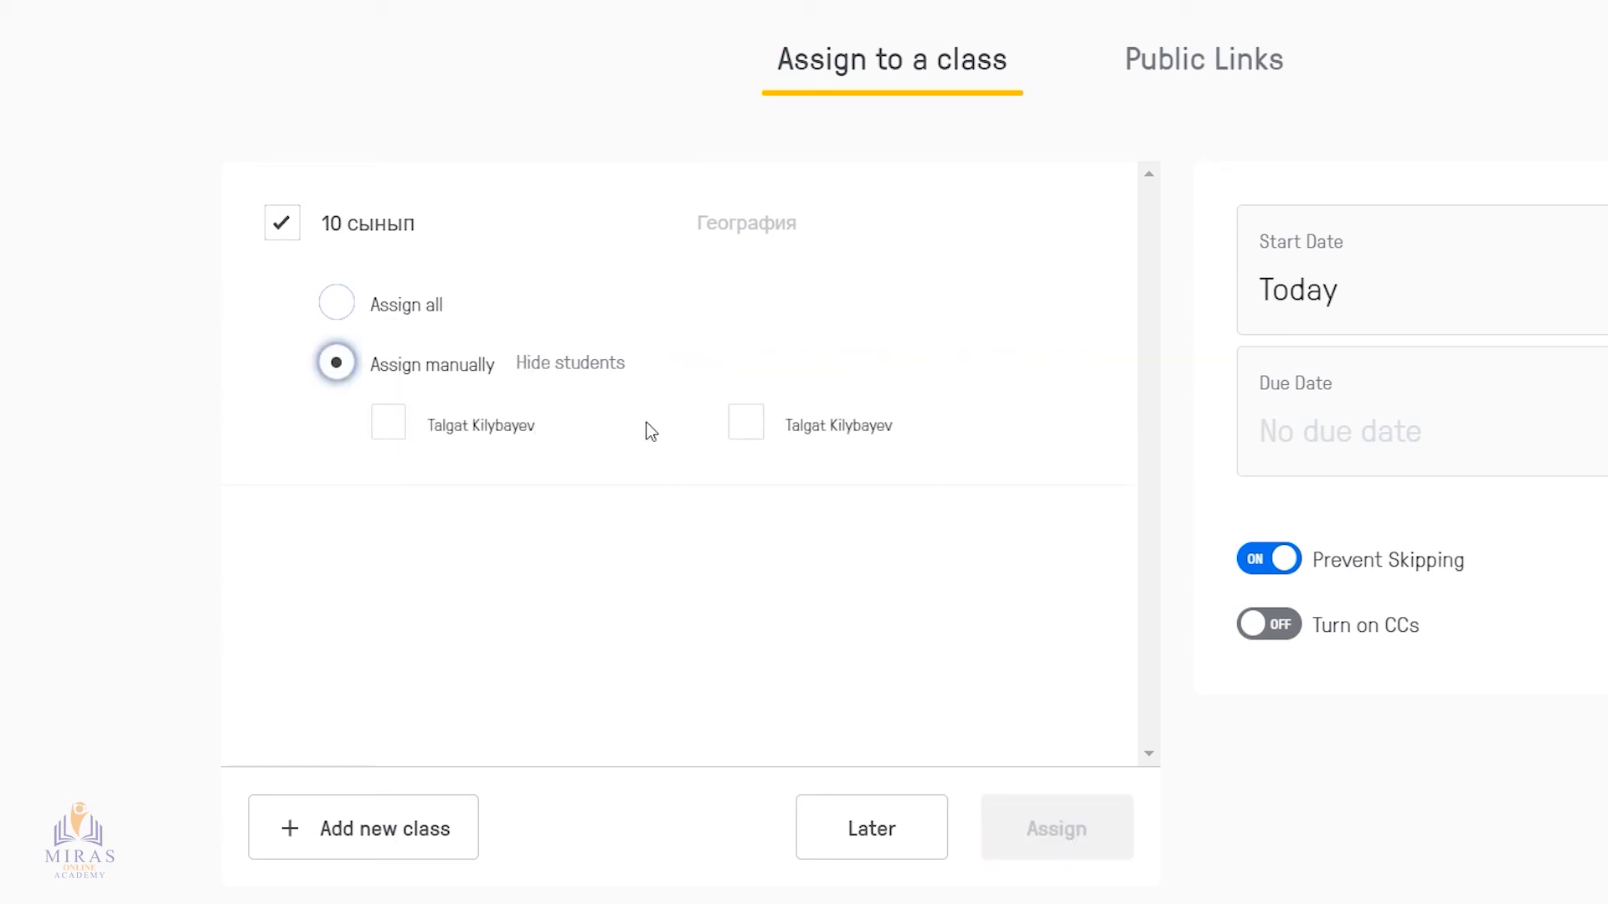
left_click(400, 310)
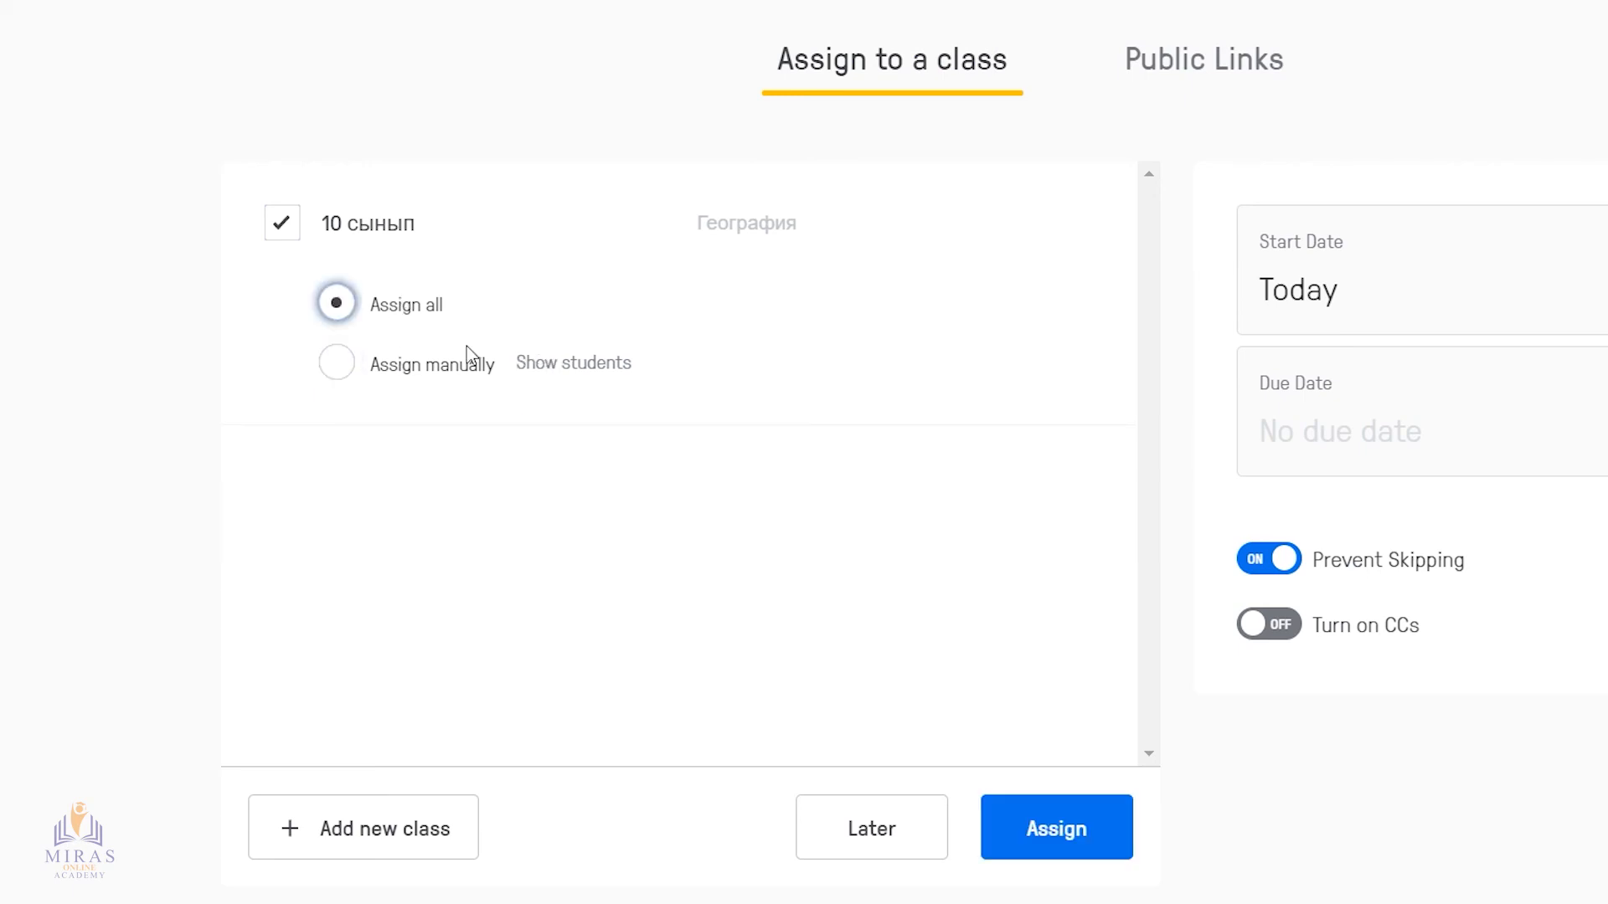
left_click(1090, 831)
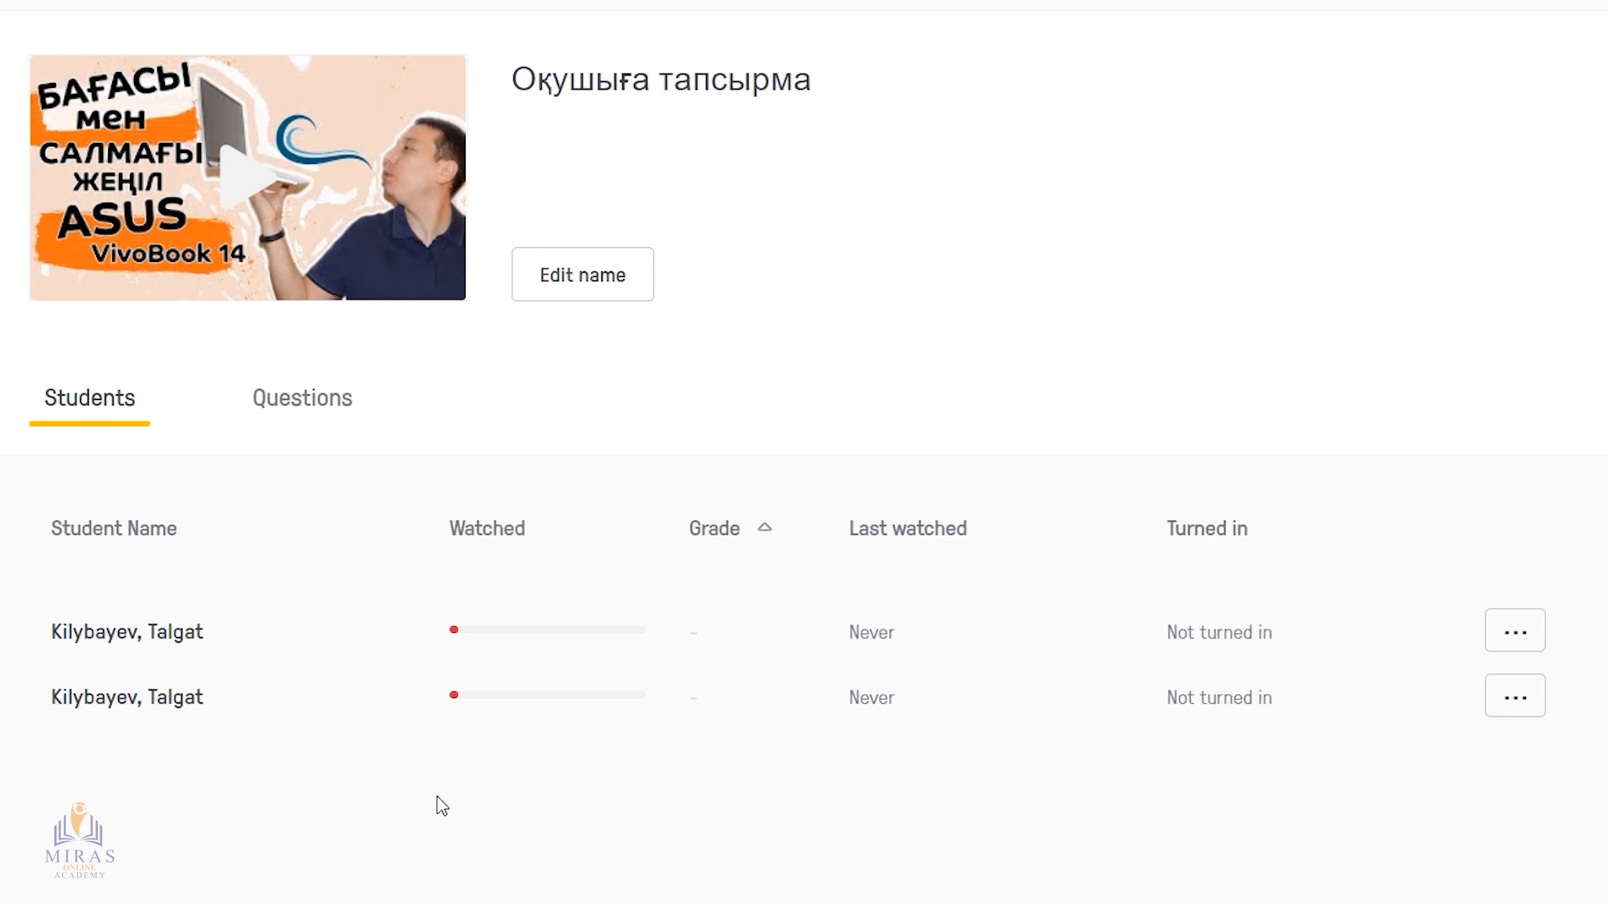
View the first student's progress details for the assignment and return to the student list
left_click_drag(40, 634, 191, 652)
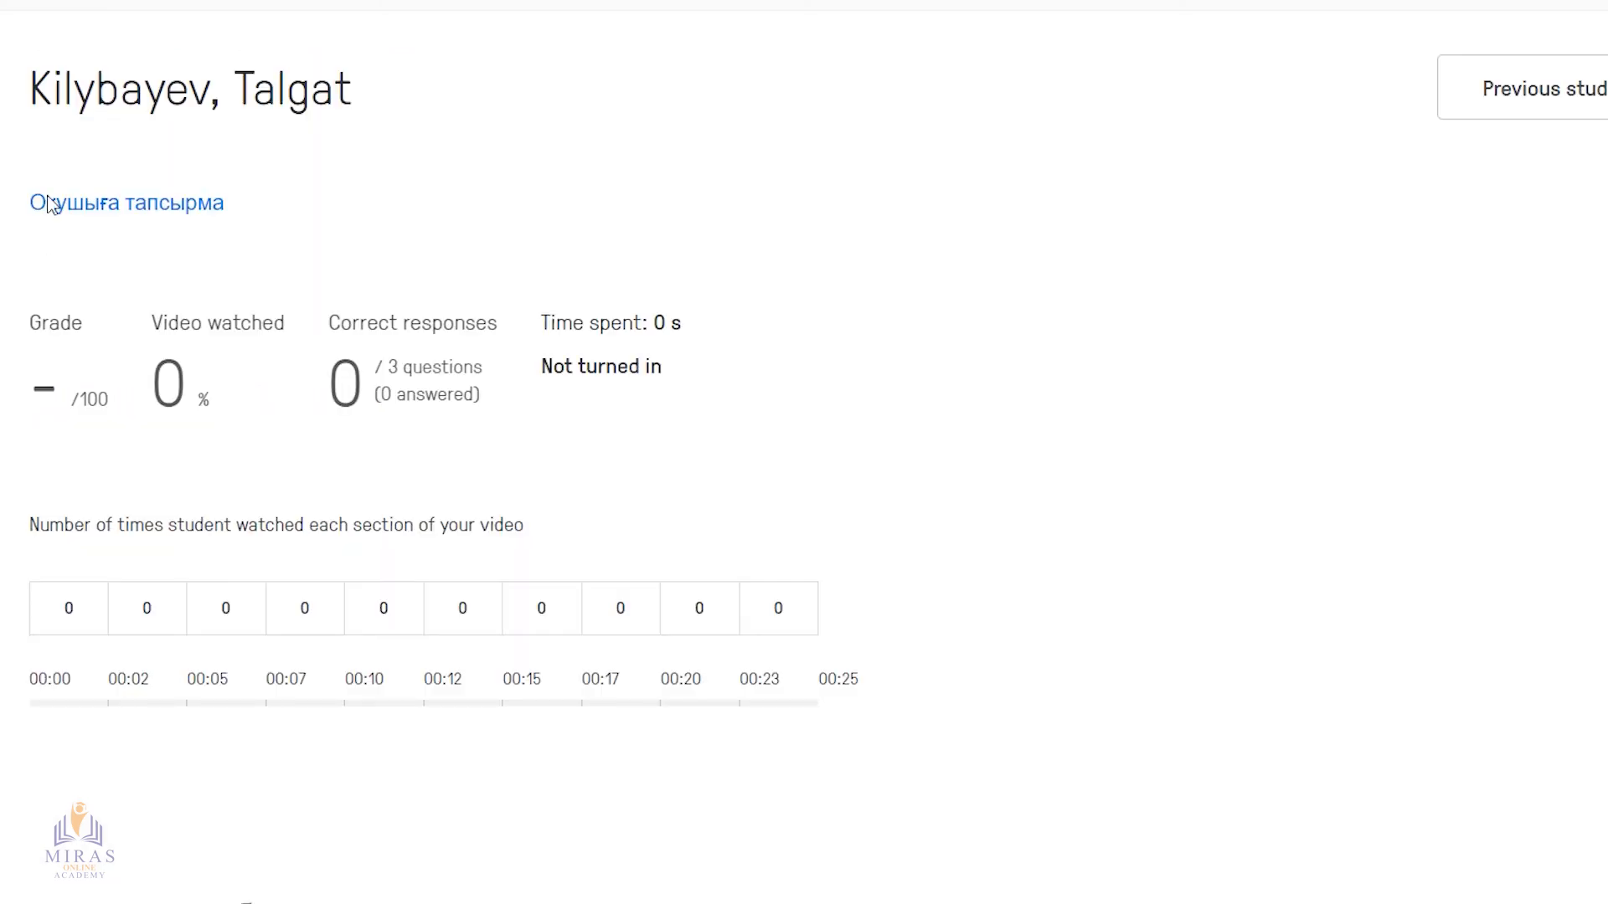
key("alt+Left")
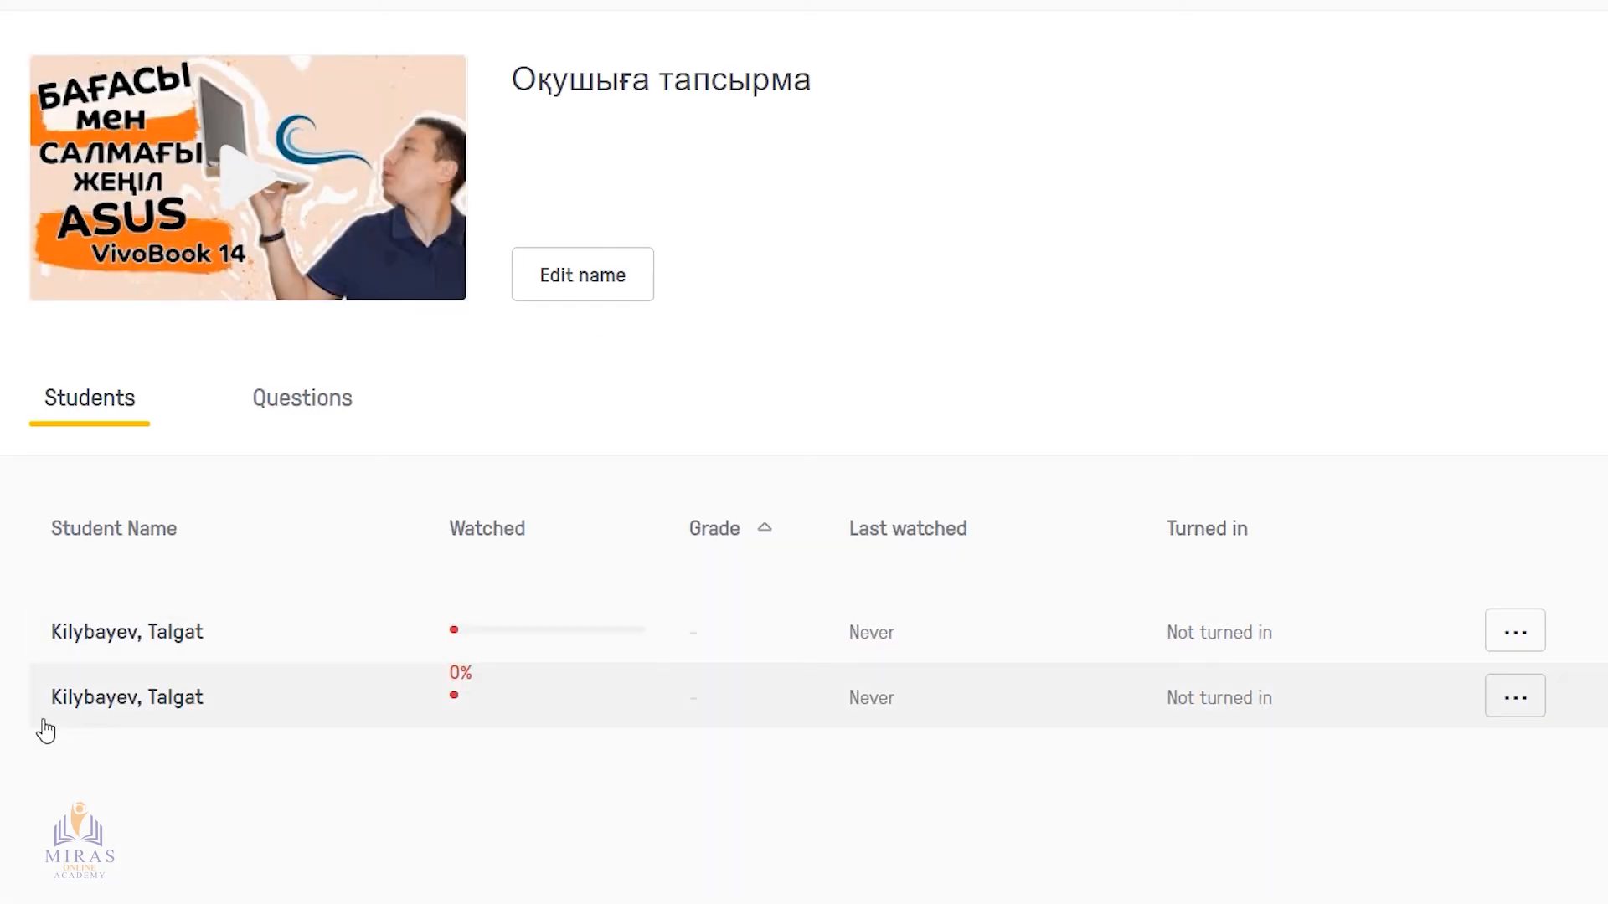
left_click_drag(28, 702, 222, 707)
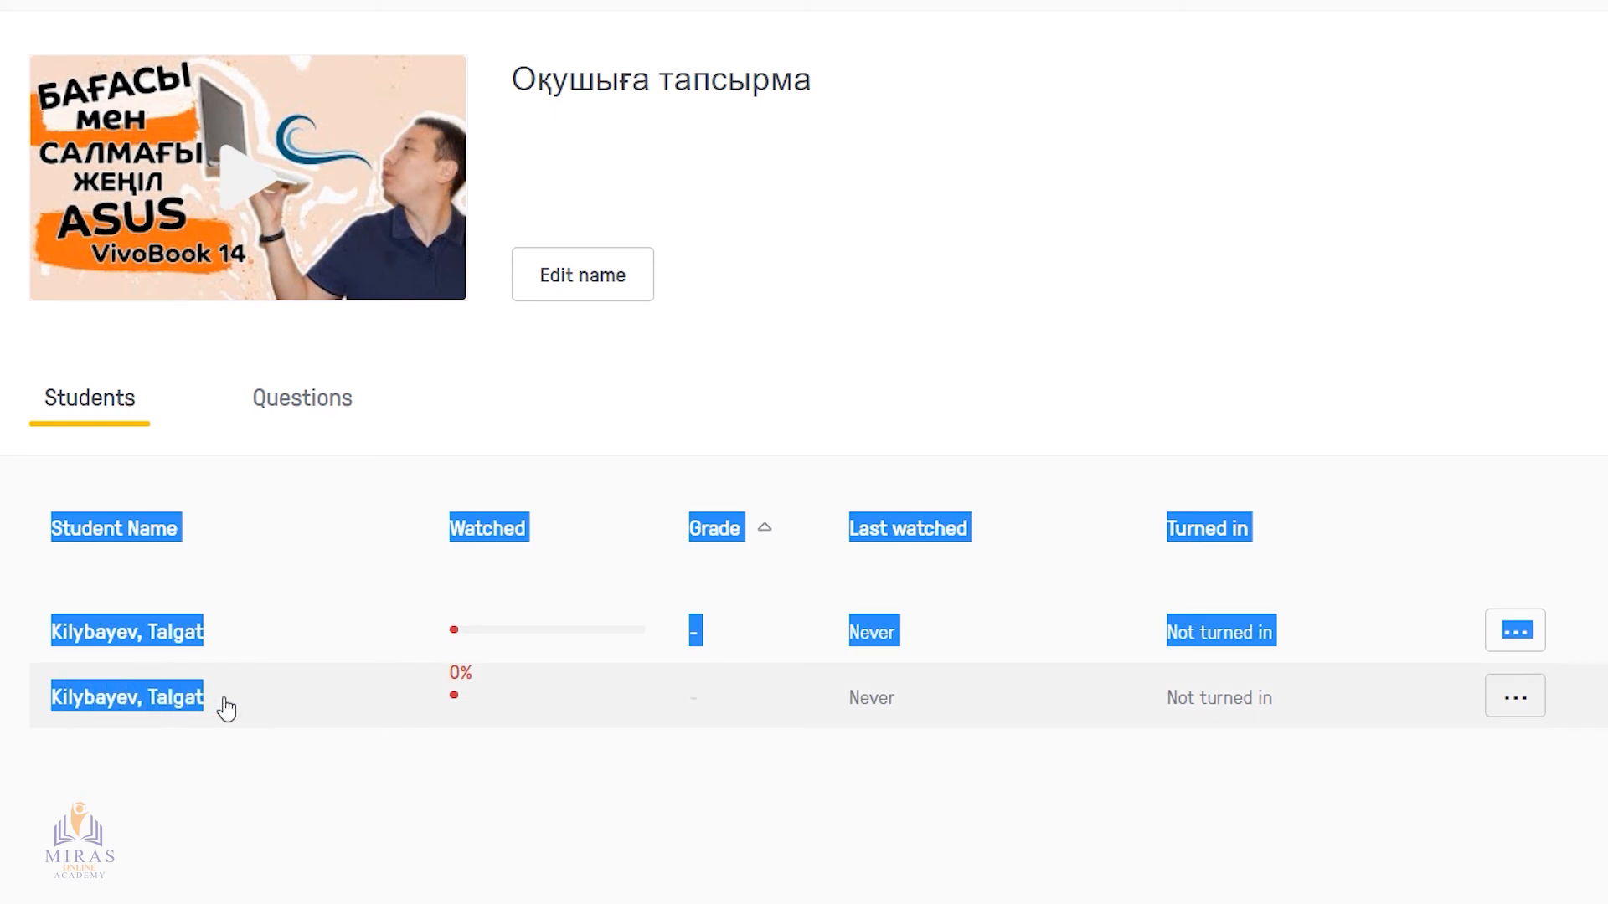
left_click(204, 786)
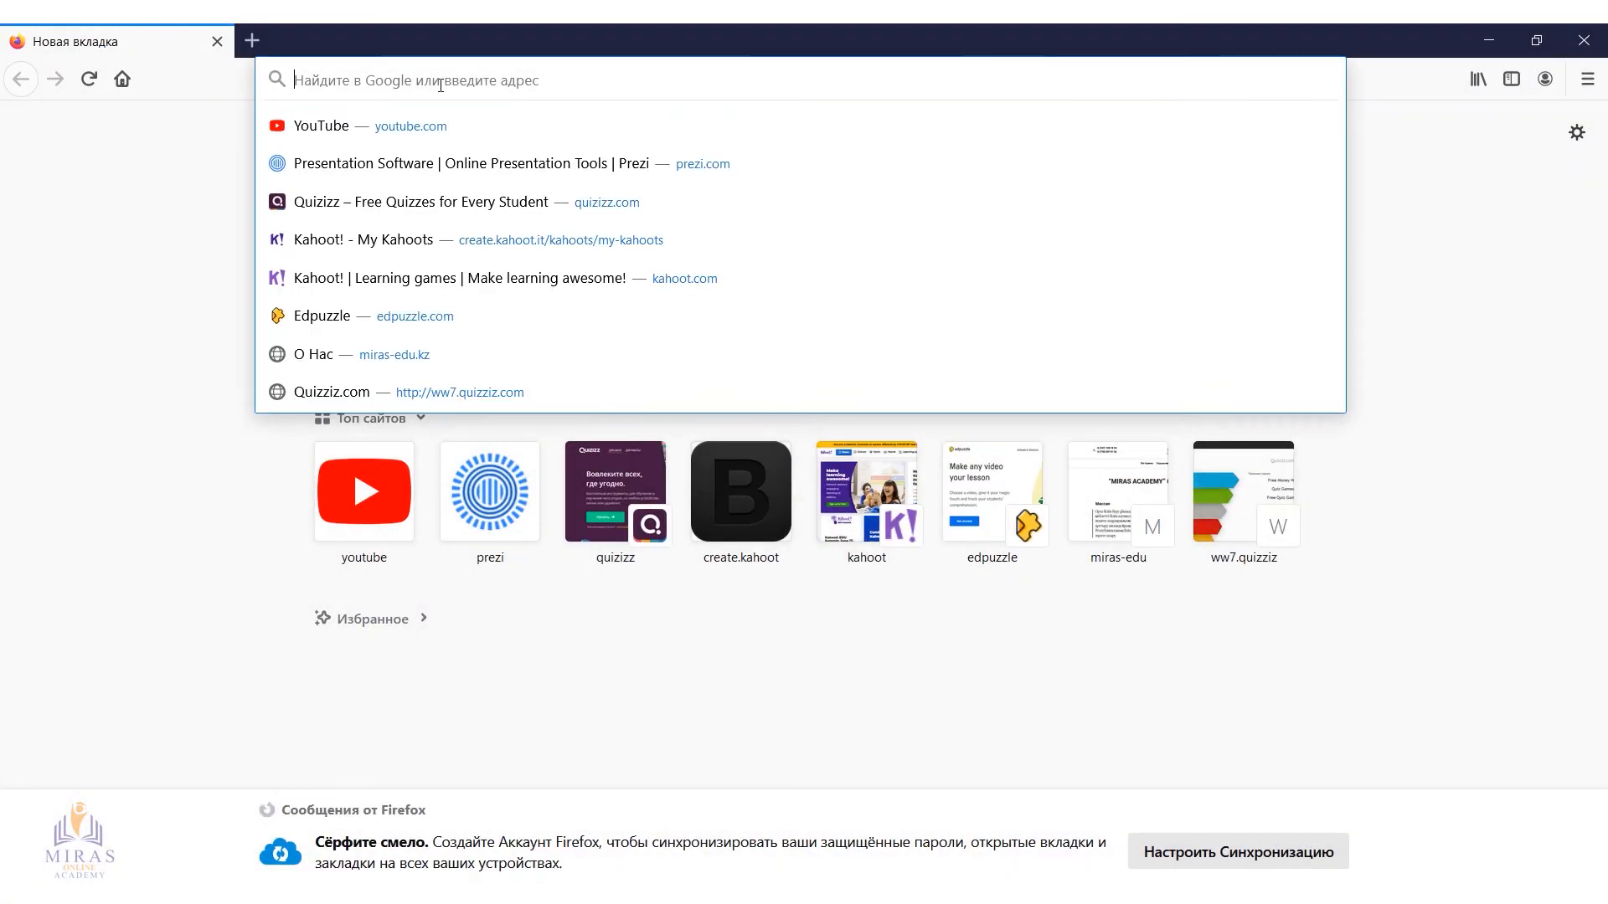
Open edpuzzle.com in the Firefox browser and log in as a student with the student's Google account
type("edpuzzle.com")
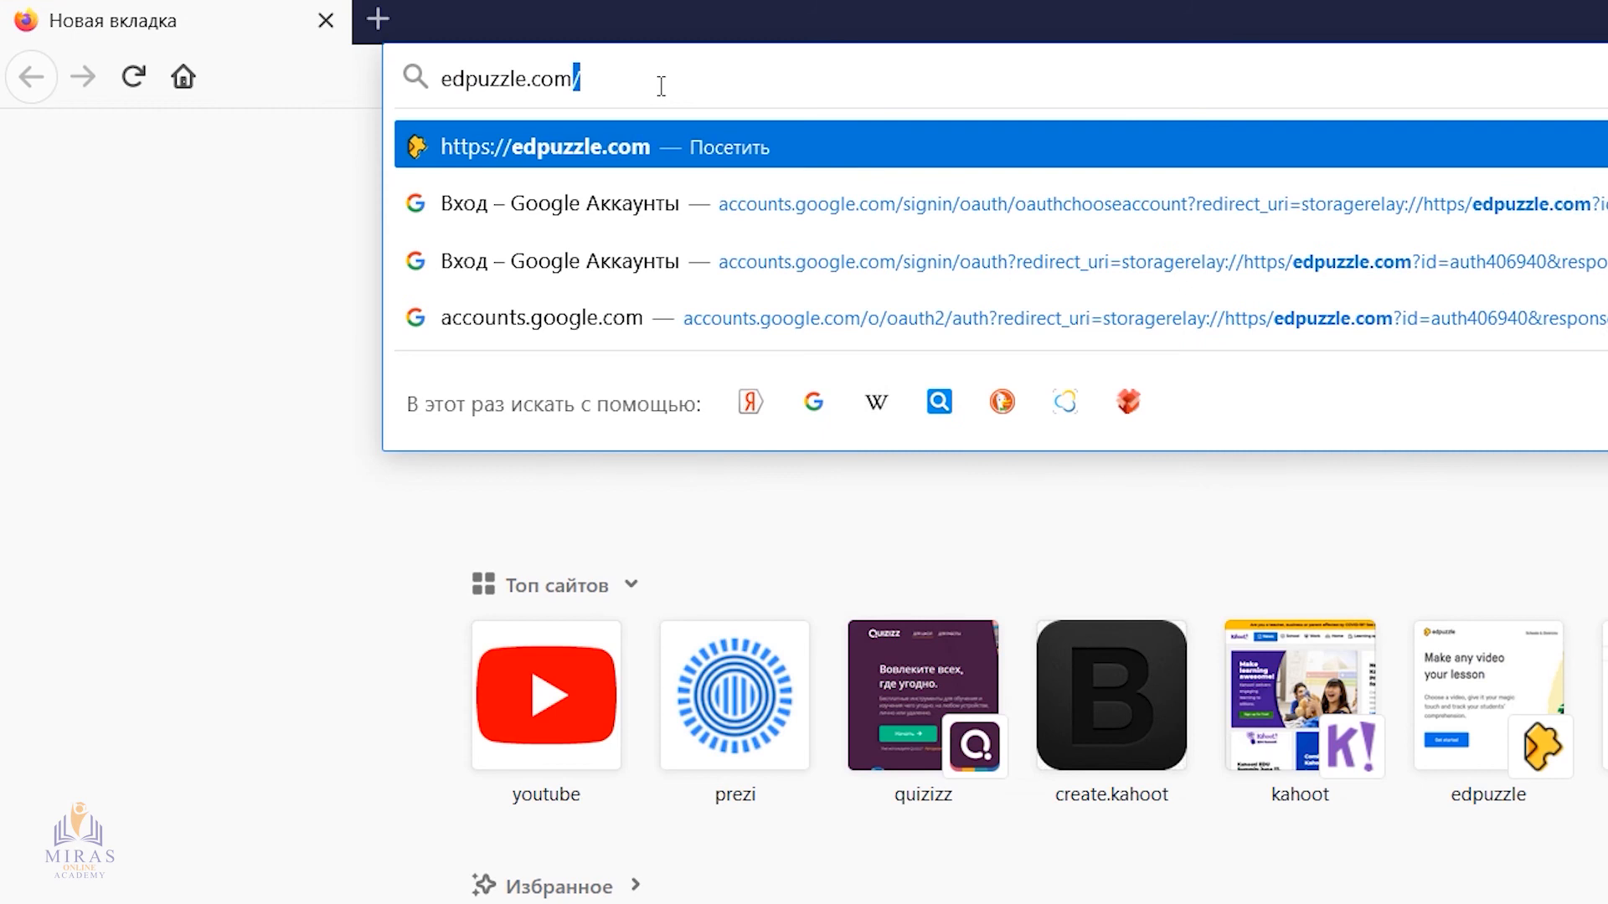
key("Return")
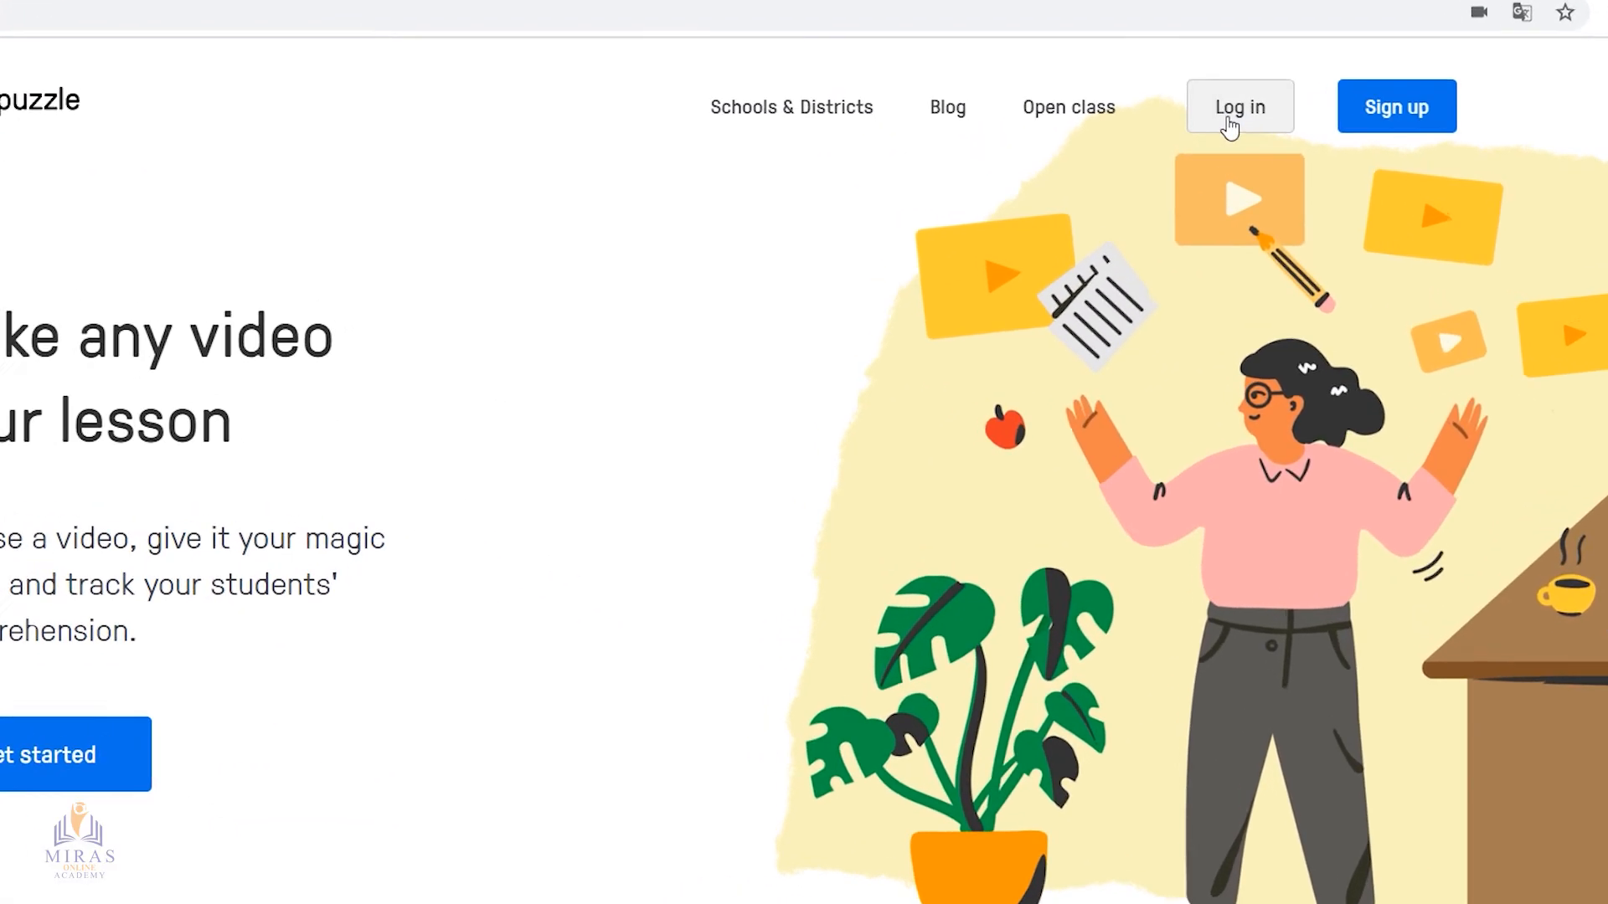
left_click(1233, 111)
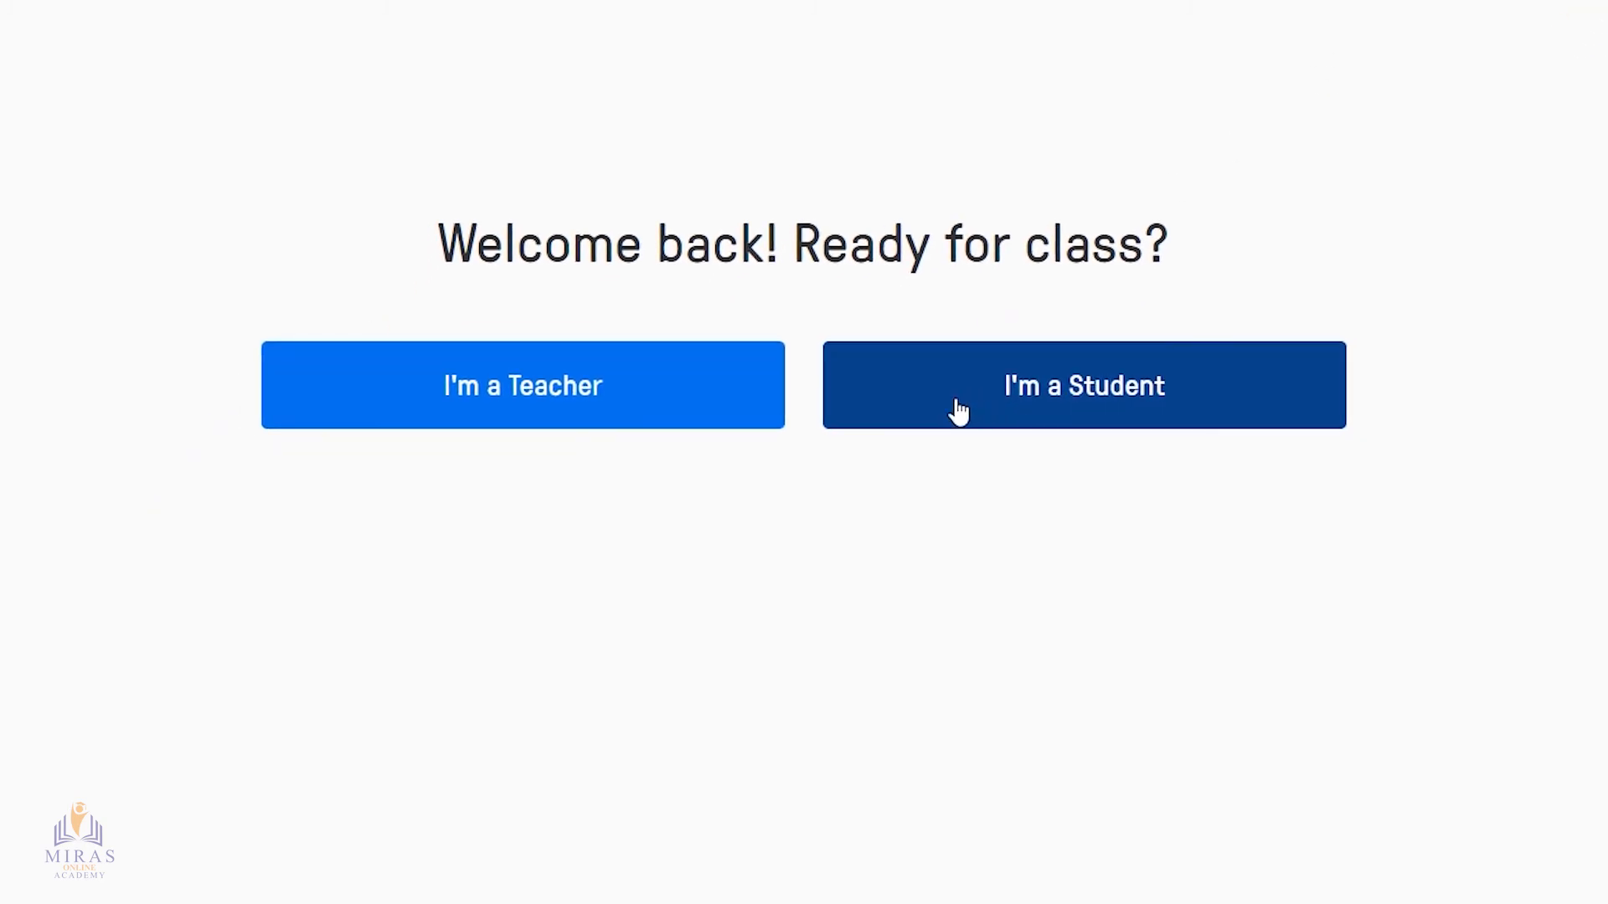
left_click(1130, 408)
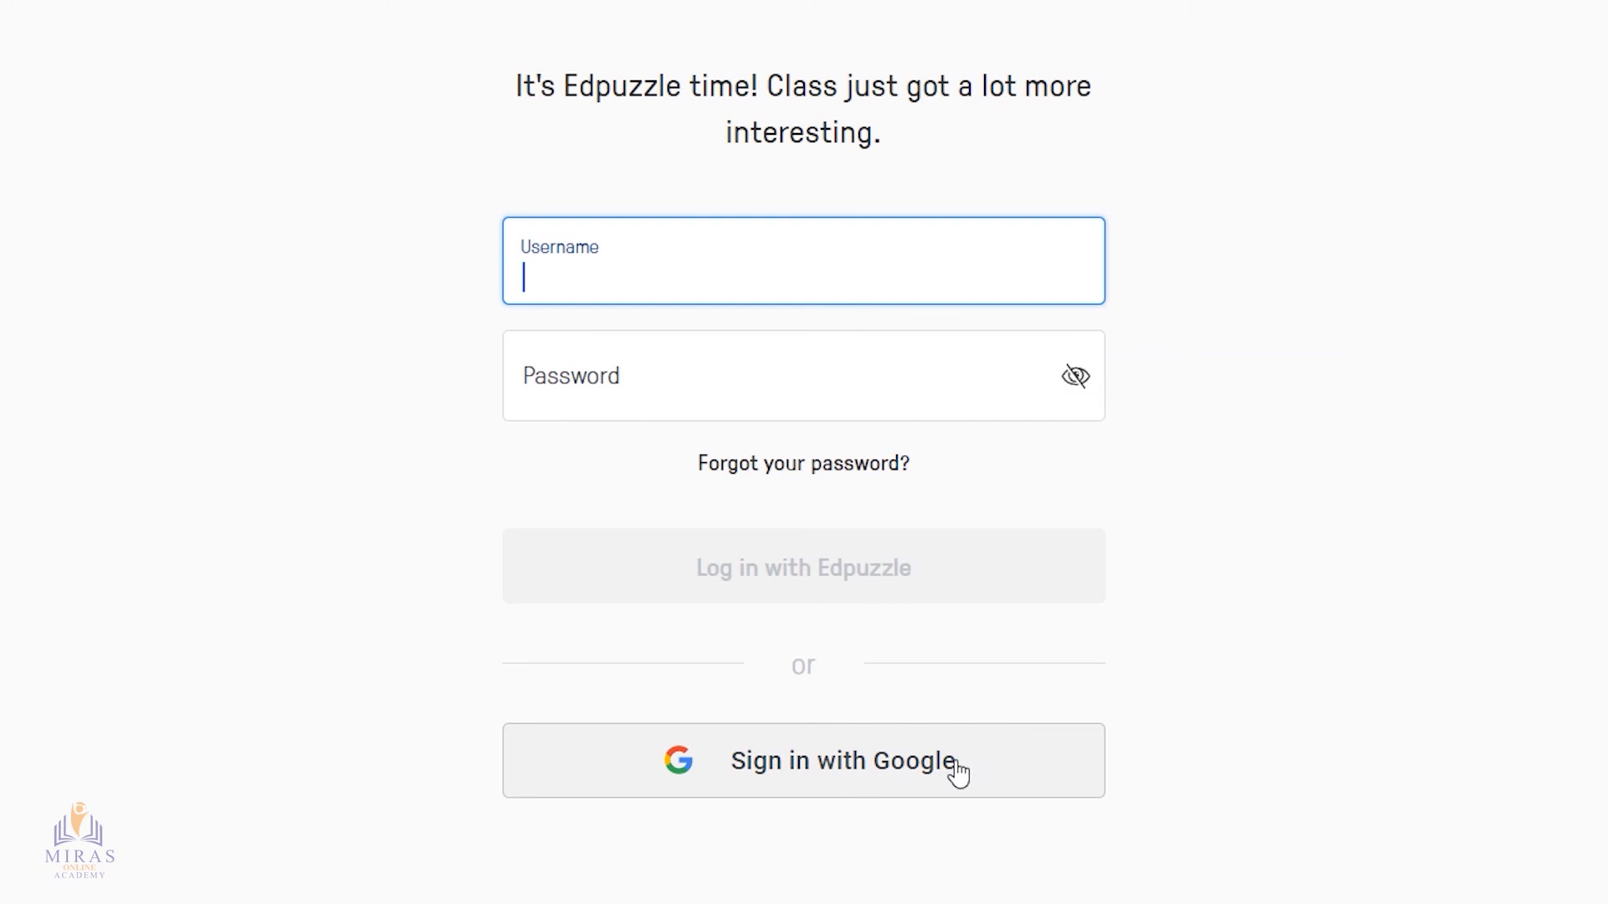
left_click(843, 779)
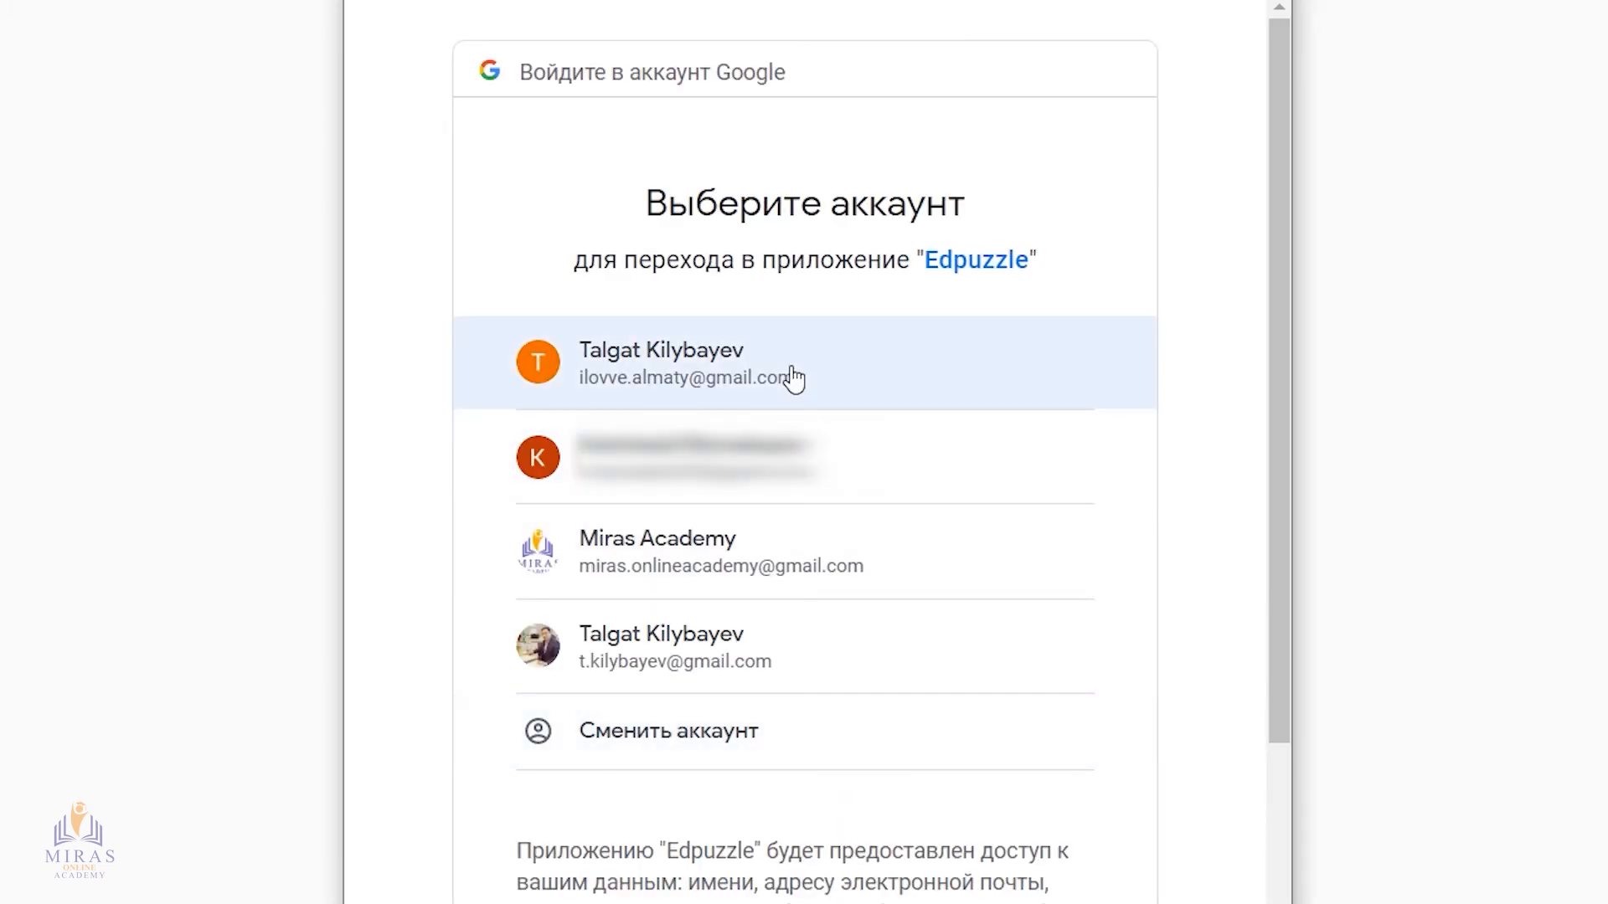
left_click(726, 372)
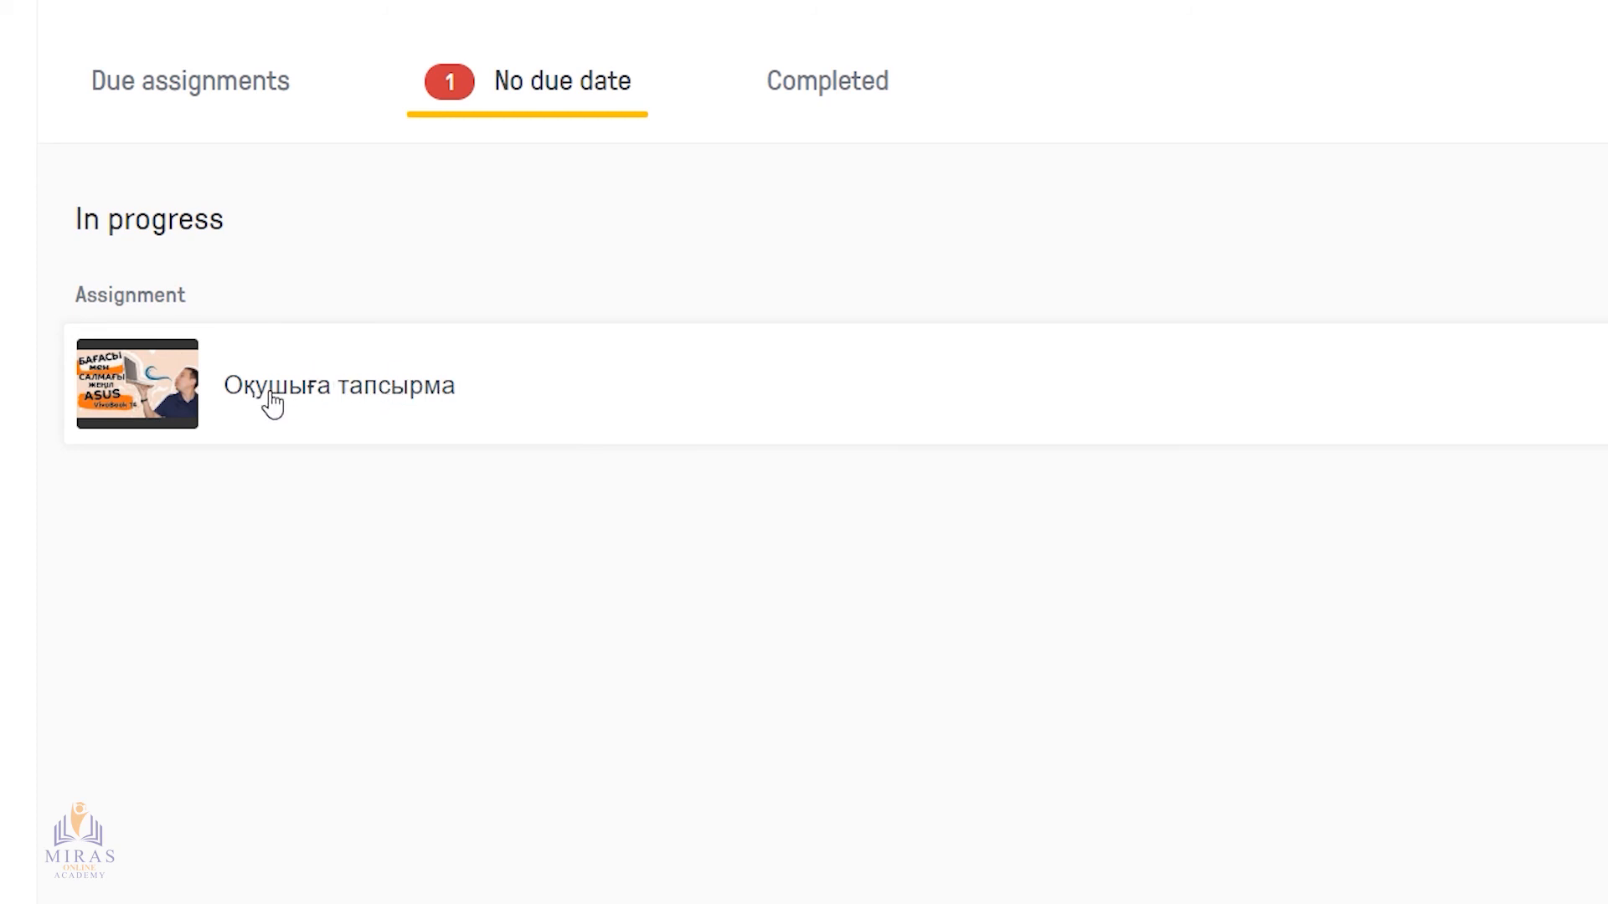
Open the assignment "Оқушыға тапсырма" and play its video up to the questions
left_click(330, 404)
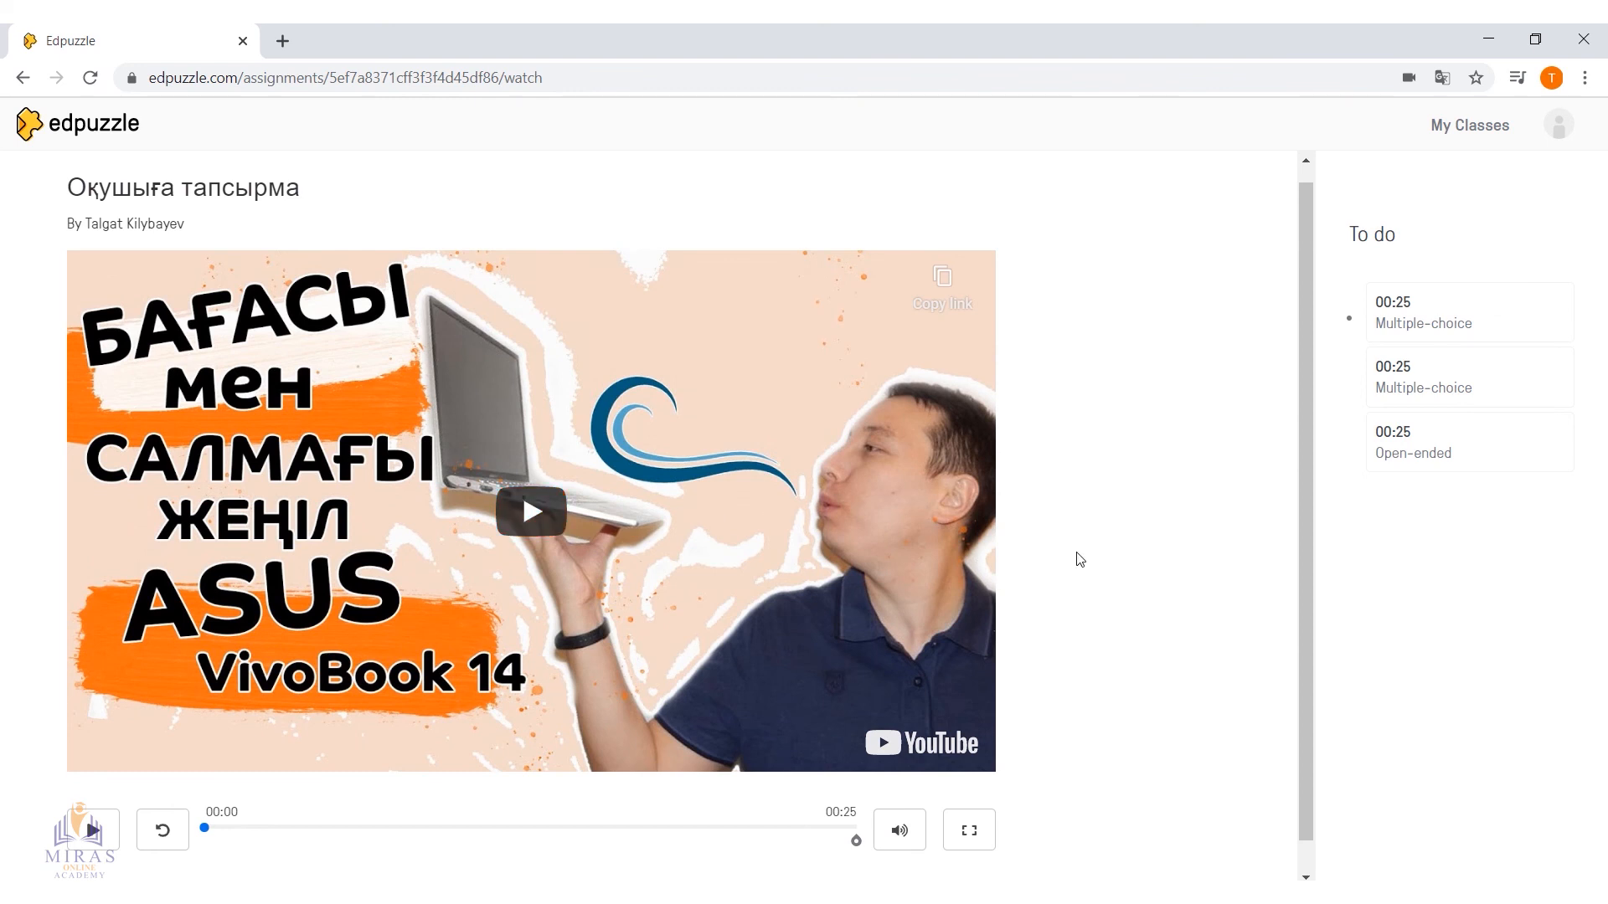
scroll(1080, 560, "down", 1)
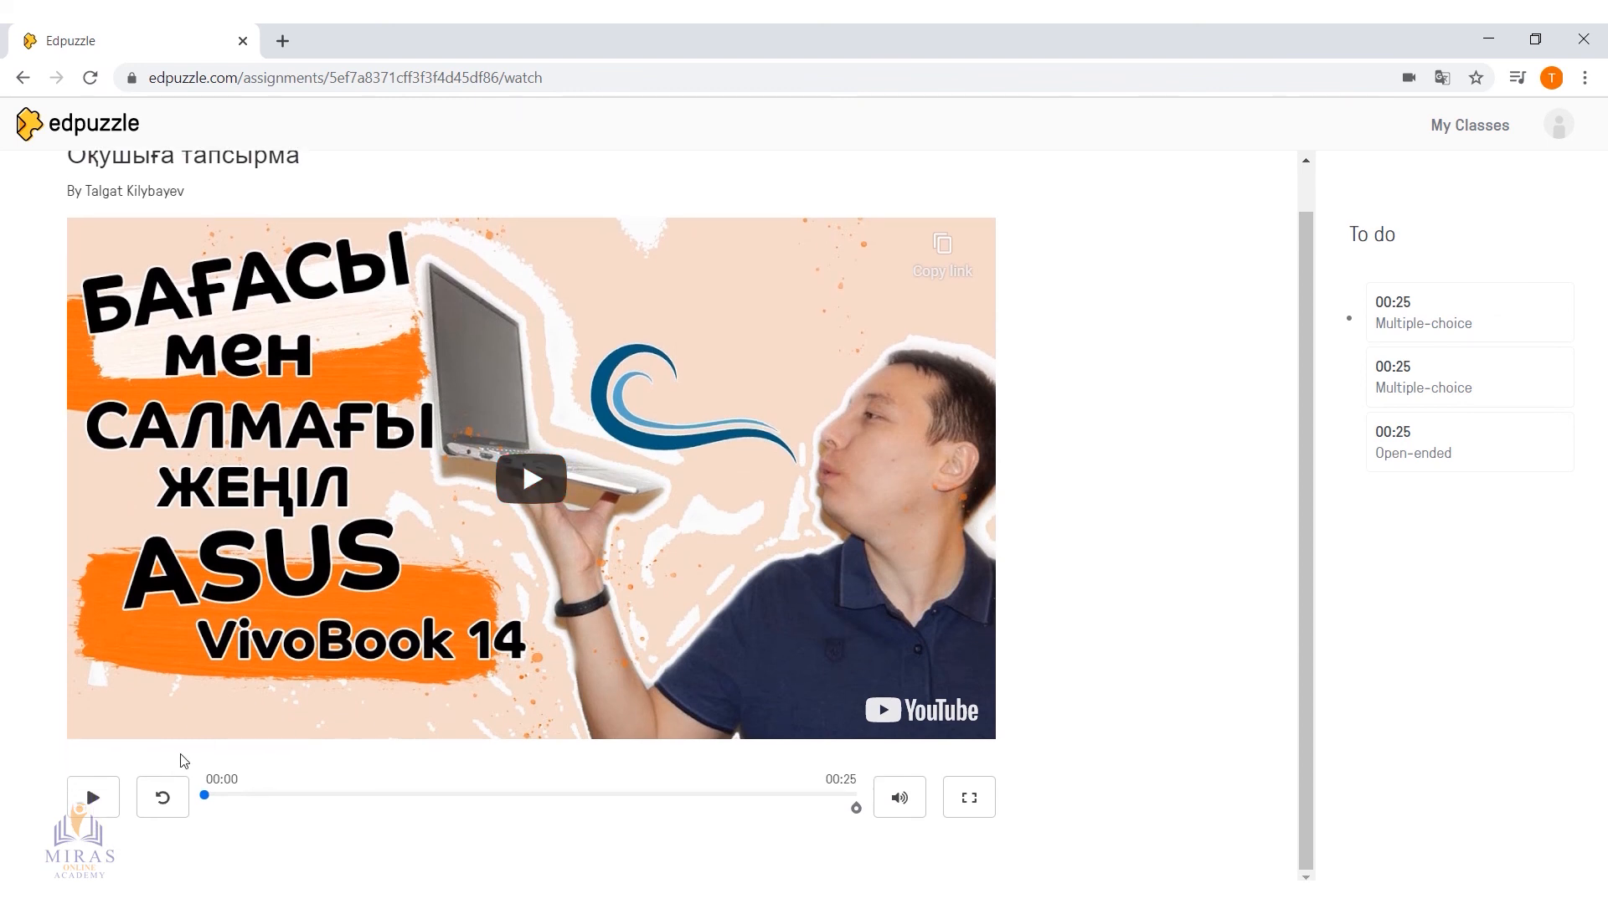
left_click(530, 485)
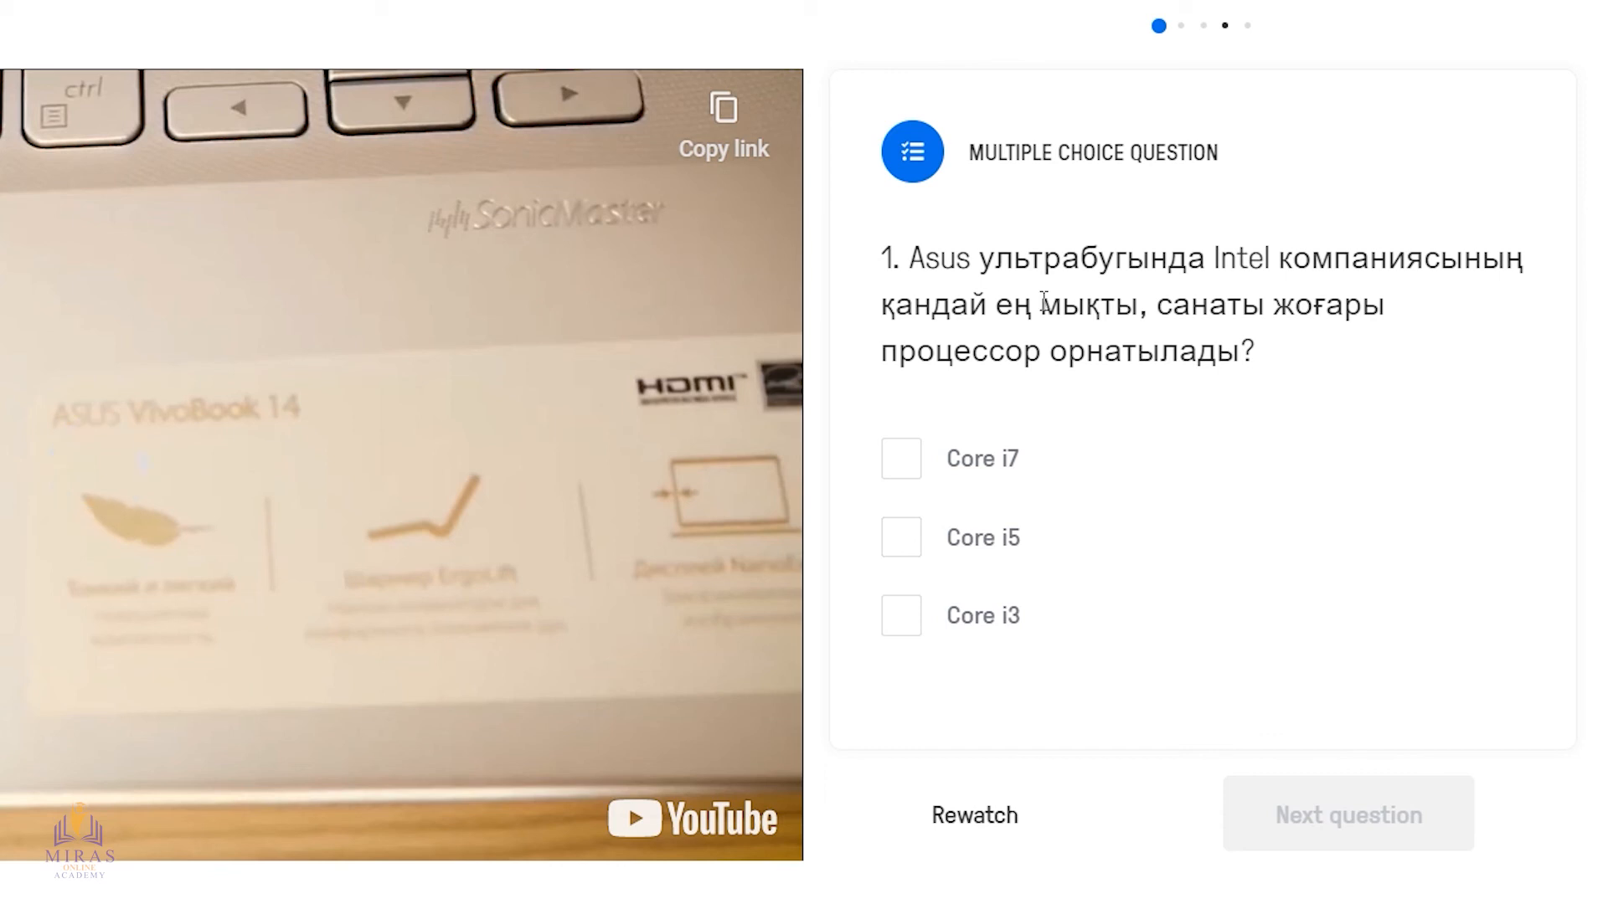
Answer the first multiple-choice question with Core i7 and the second with HD
left_click(901, 461)
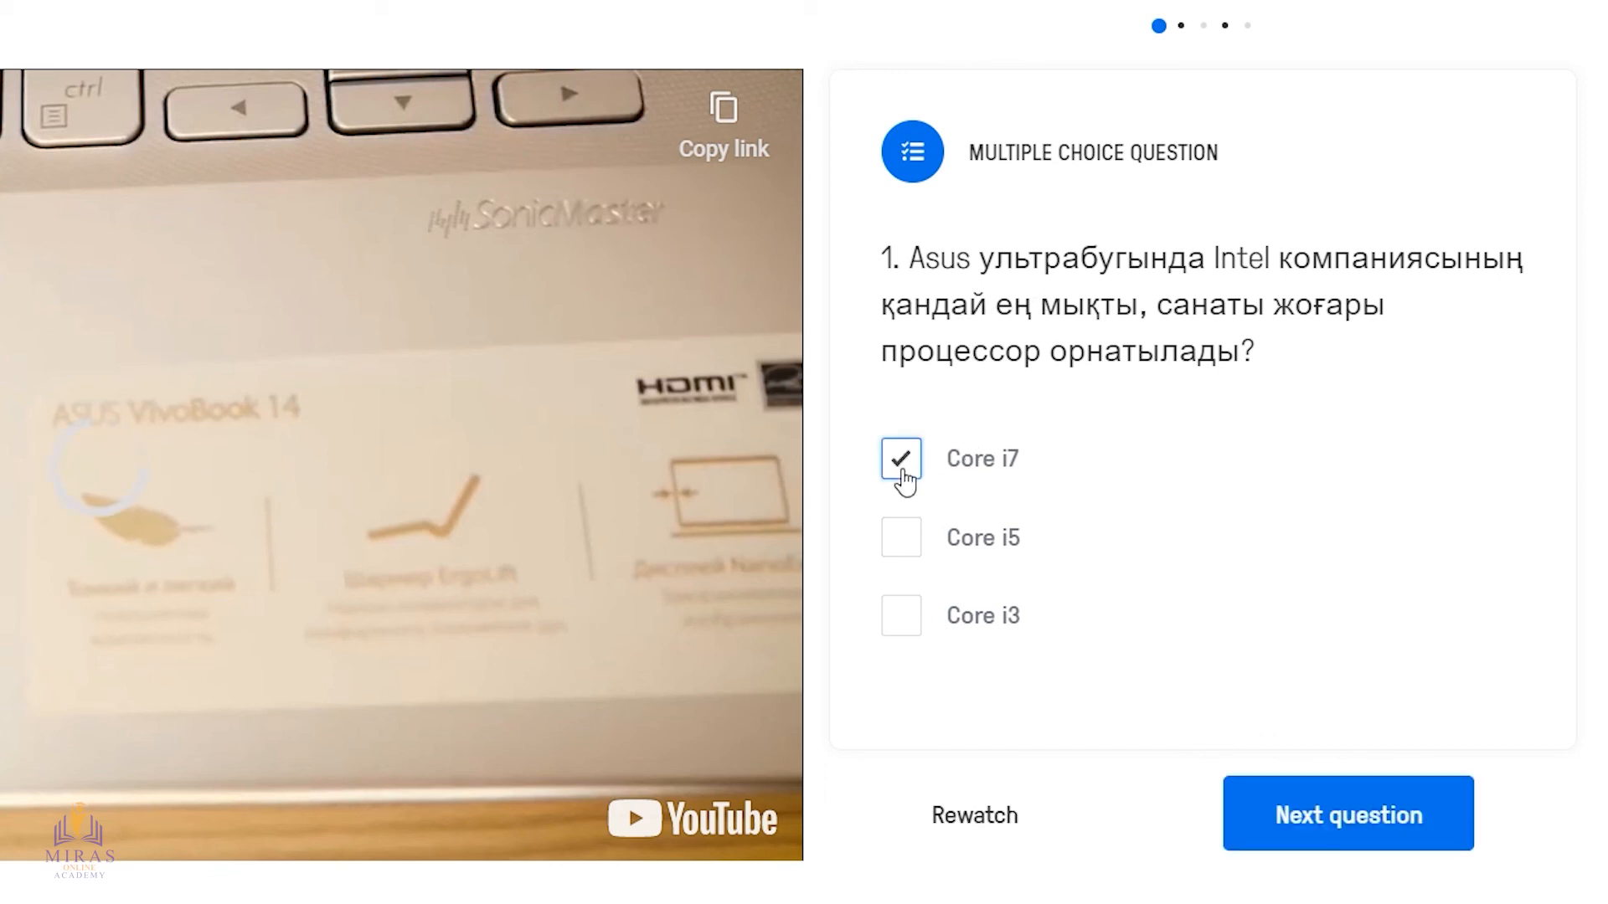
left_click(1378, 832)
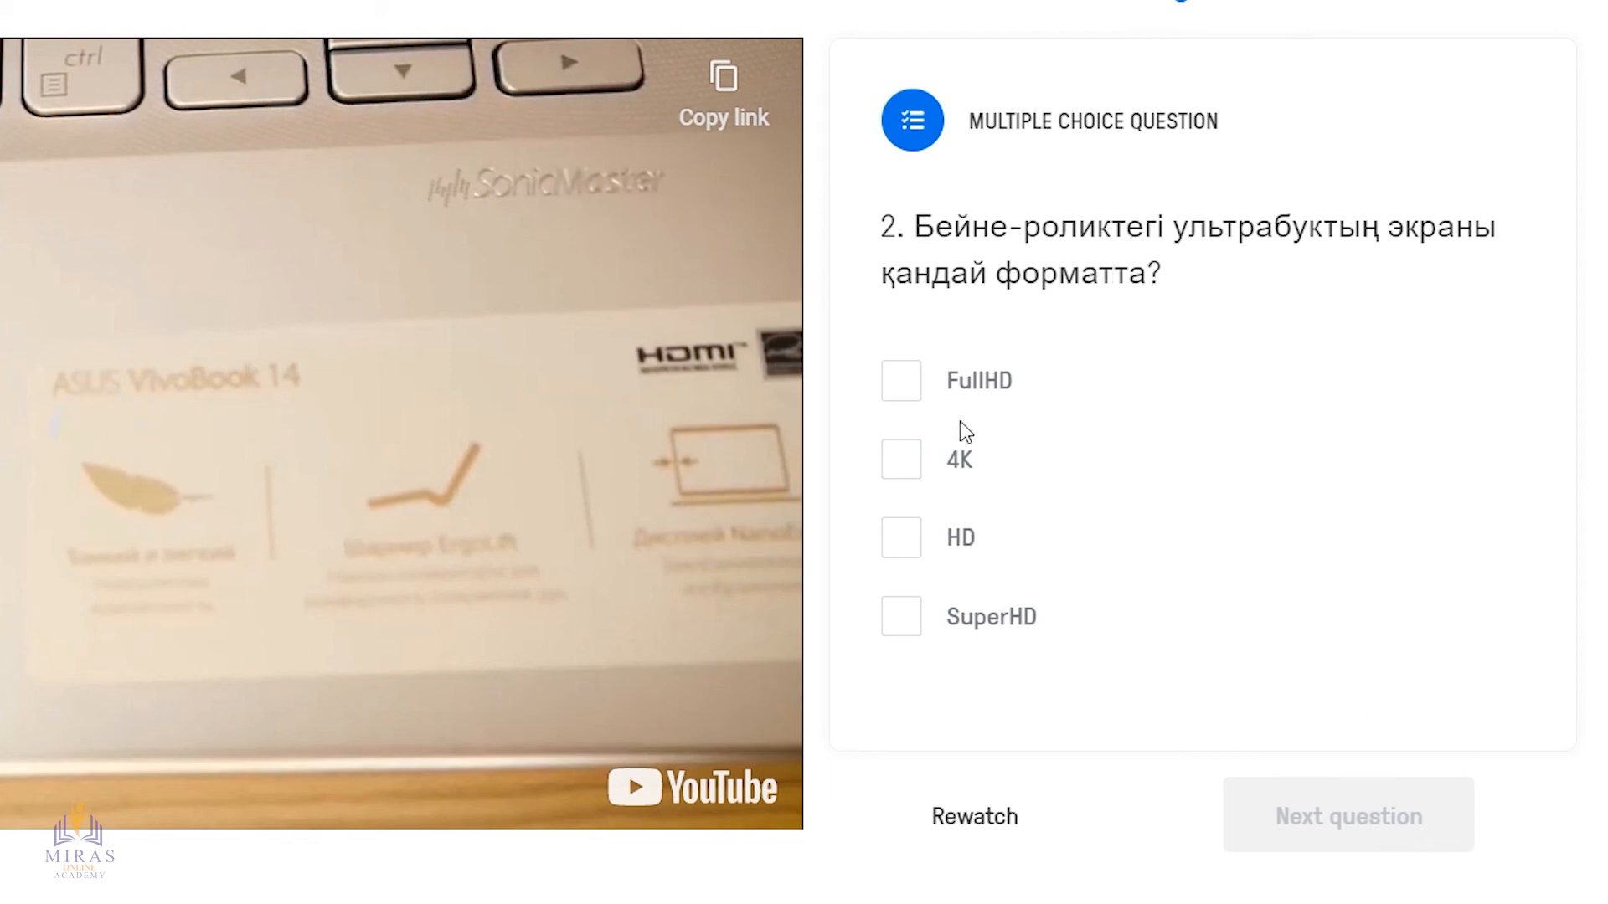
left_click(901, 548)
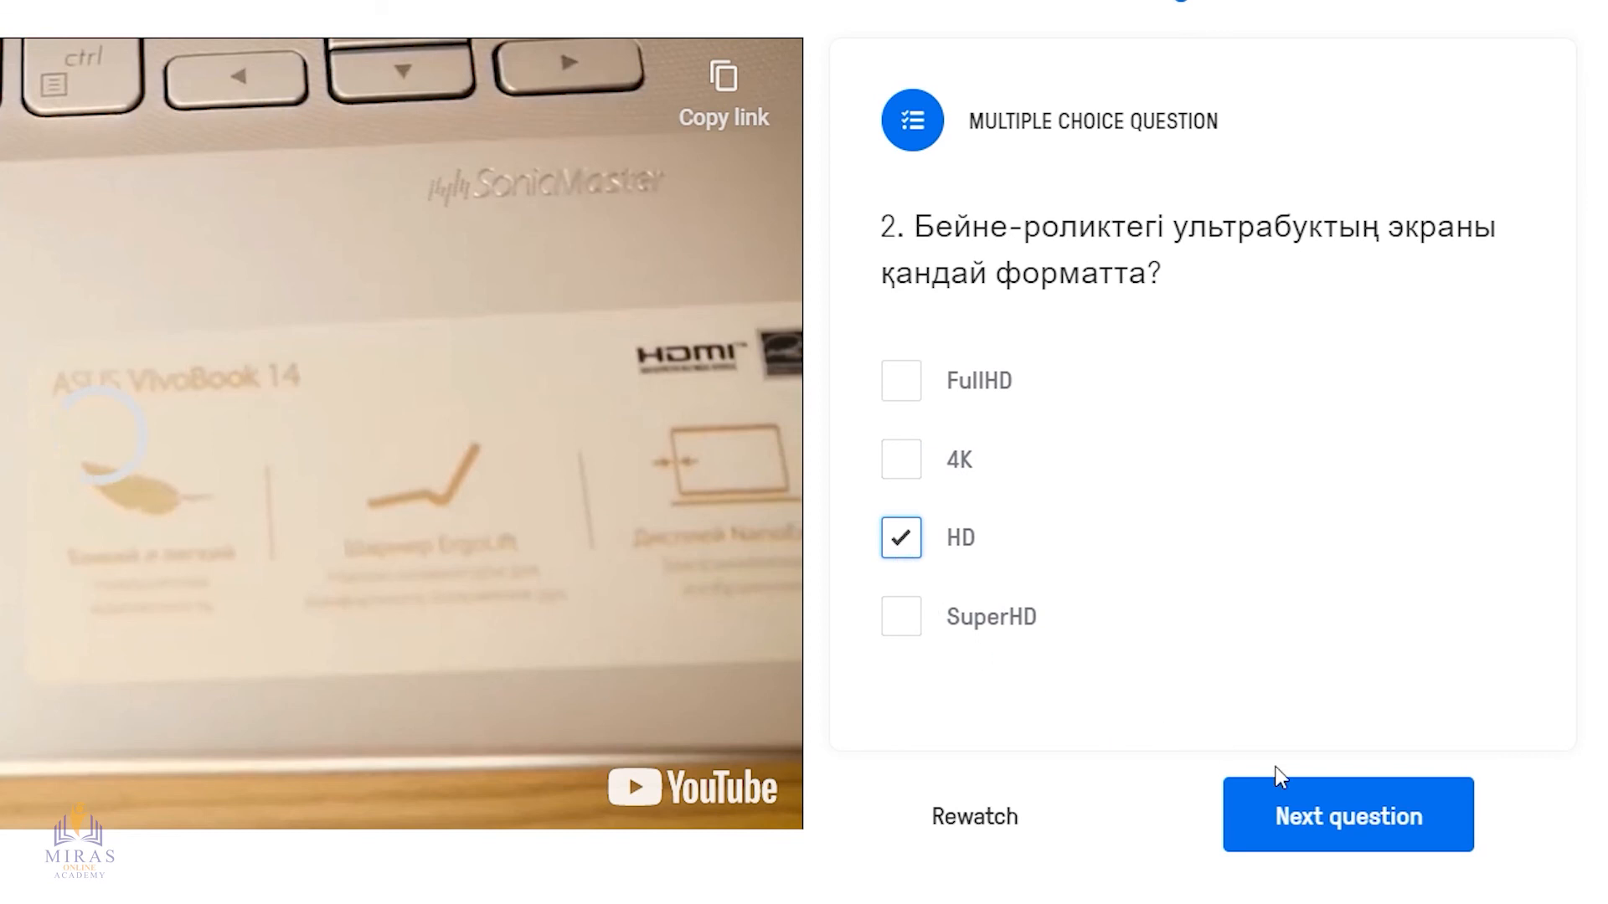
left_click(1307, 819)
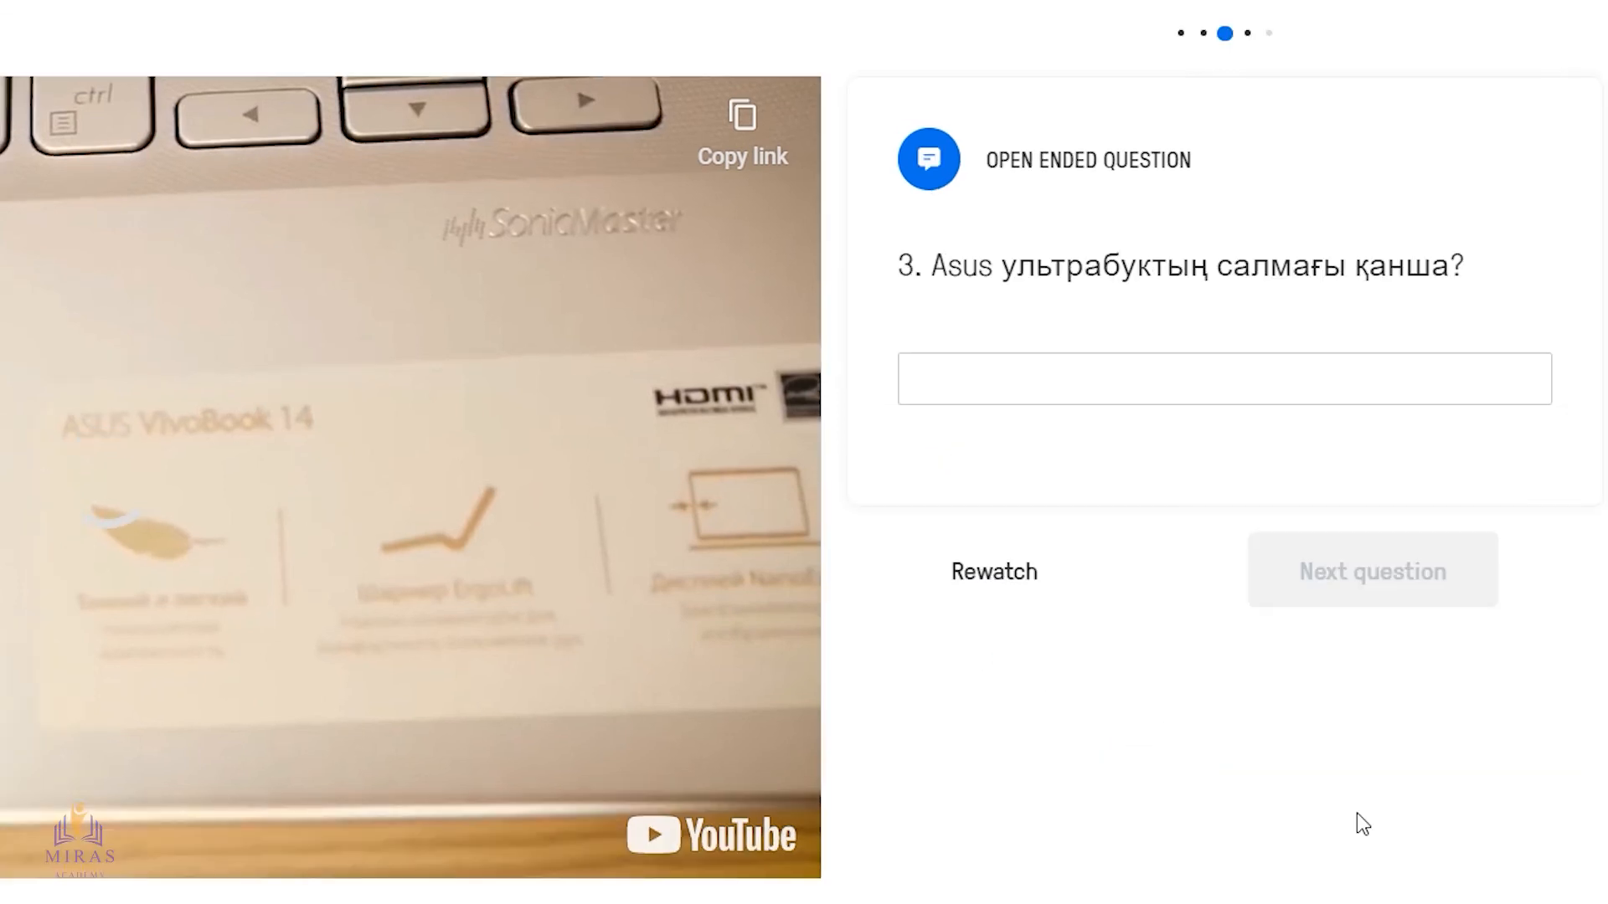
Answer the open-ended weight question with "14 кг.", go through both notes and submit the answers
left_click(1083, 390)
type("14 кг.")
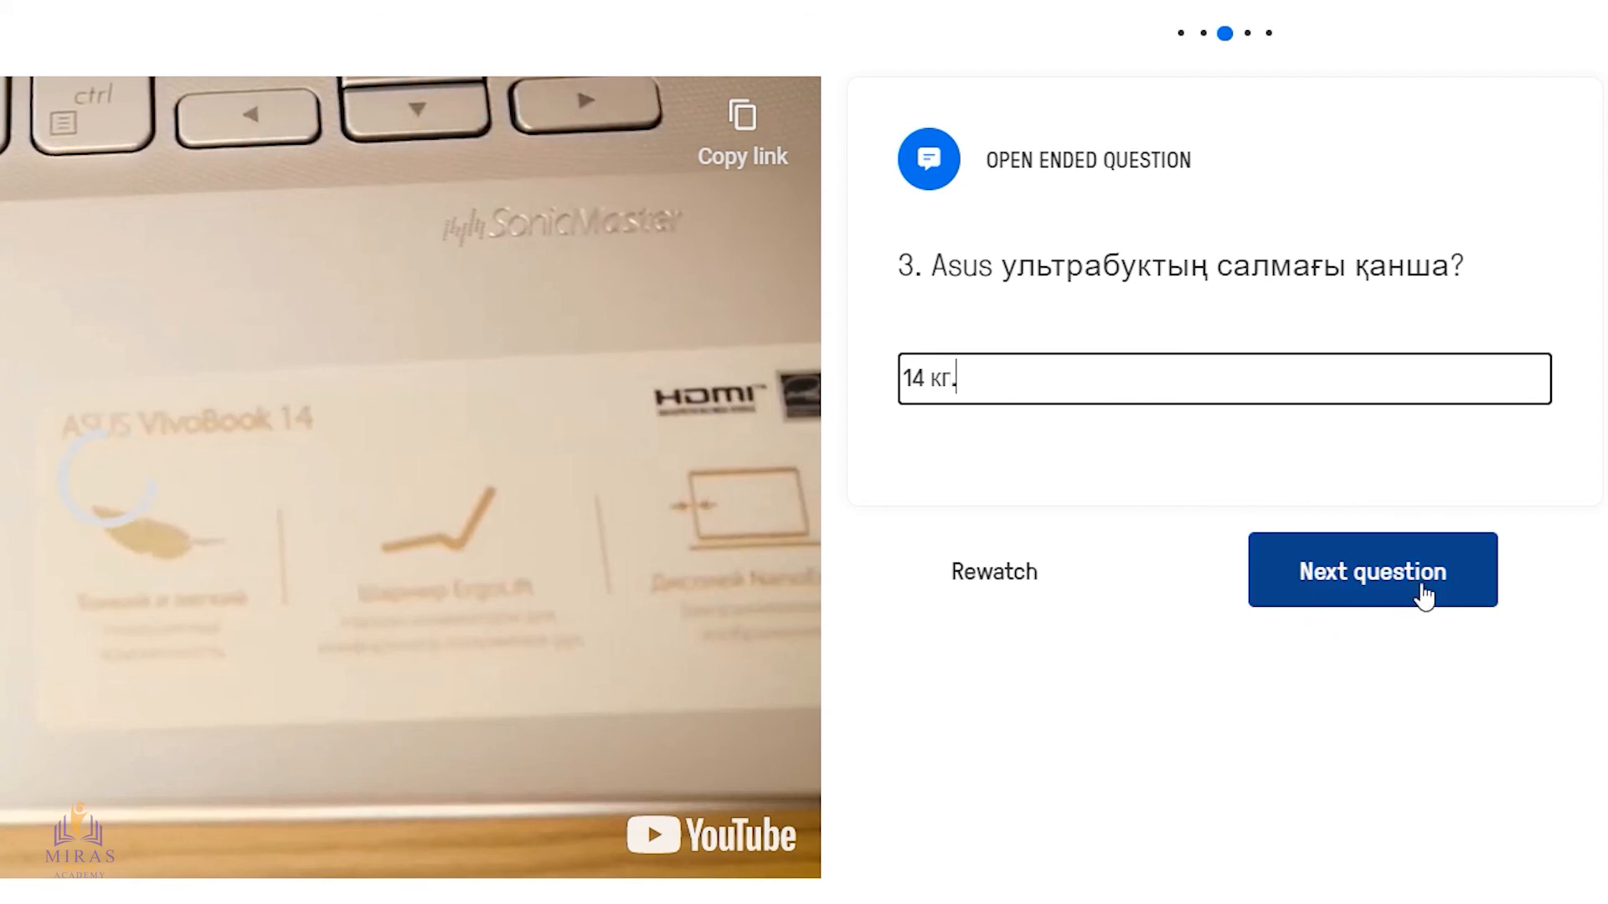
left_click(1371, 582)
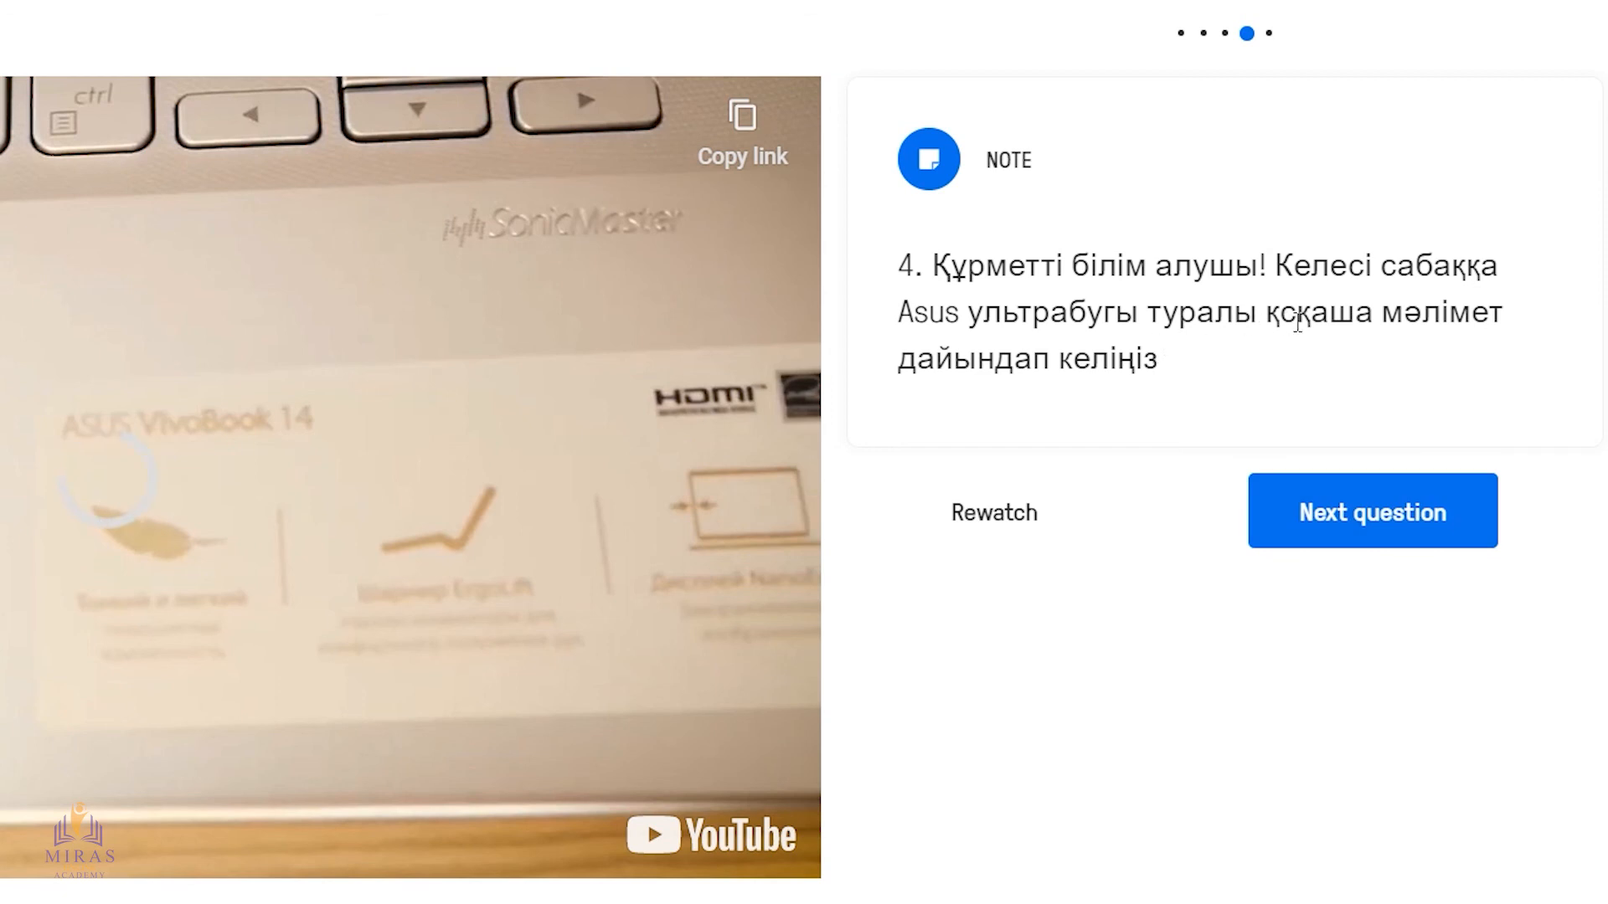
left_click(1354, 530)
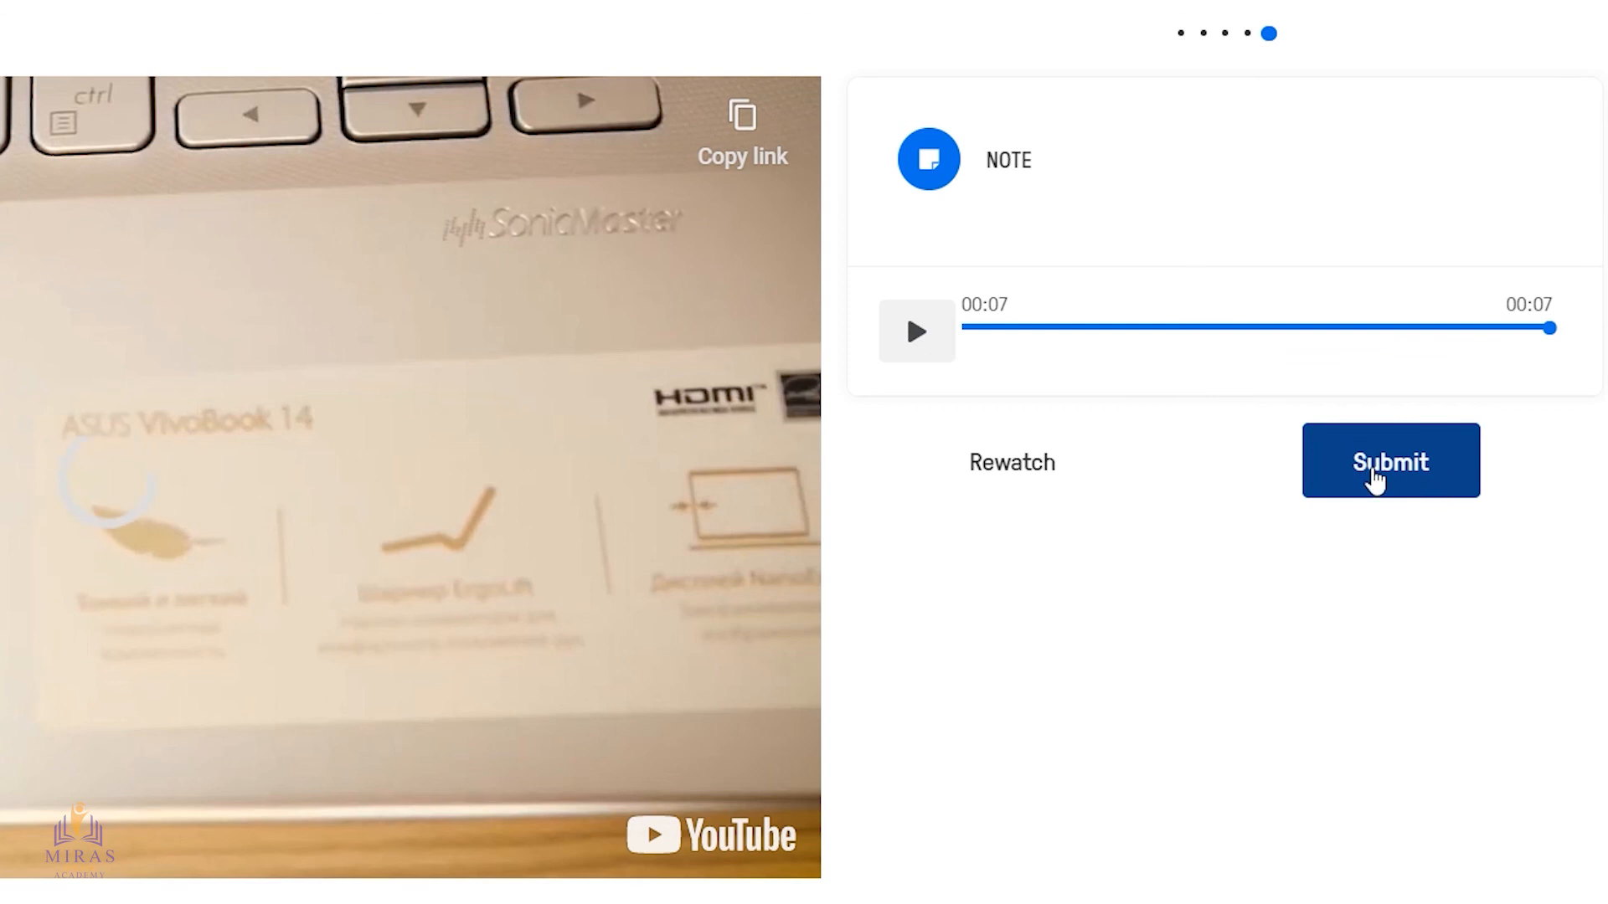
left_click(1374, 477)
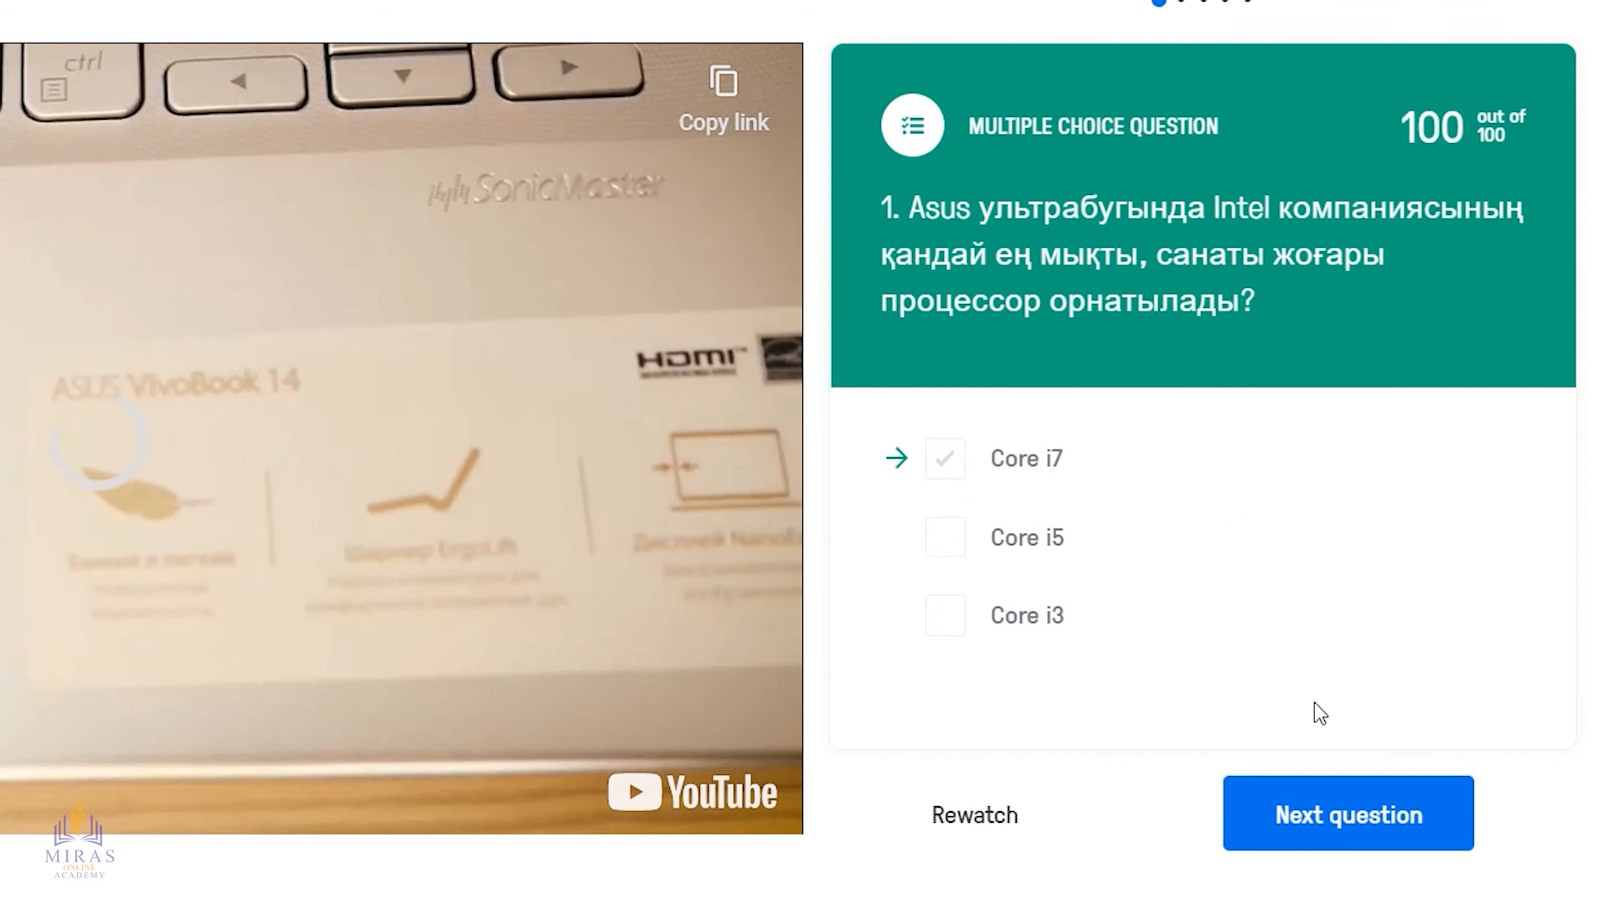
Review the graded answers and notes, continue the video to its end and show the assignment results
left_click(1361, 827)
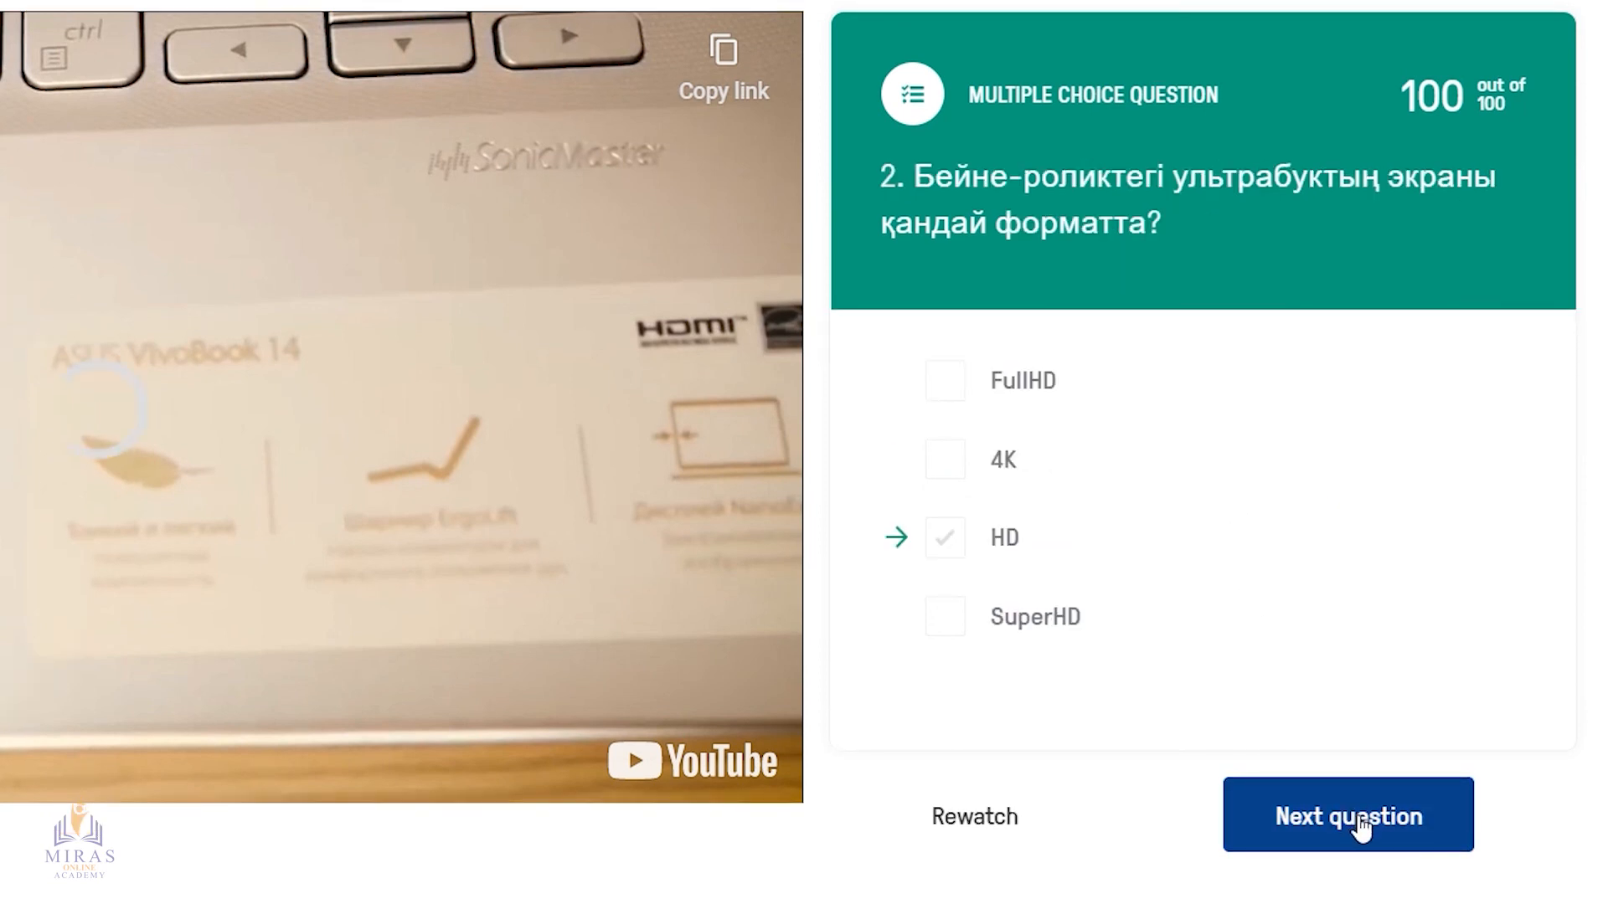
left_click(1360, 827)
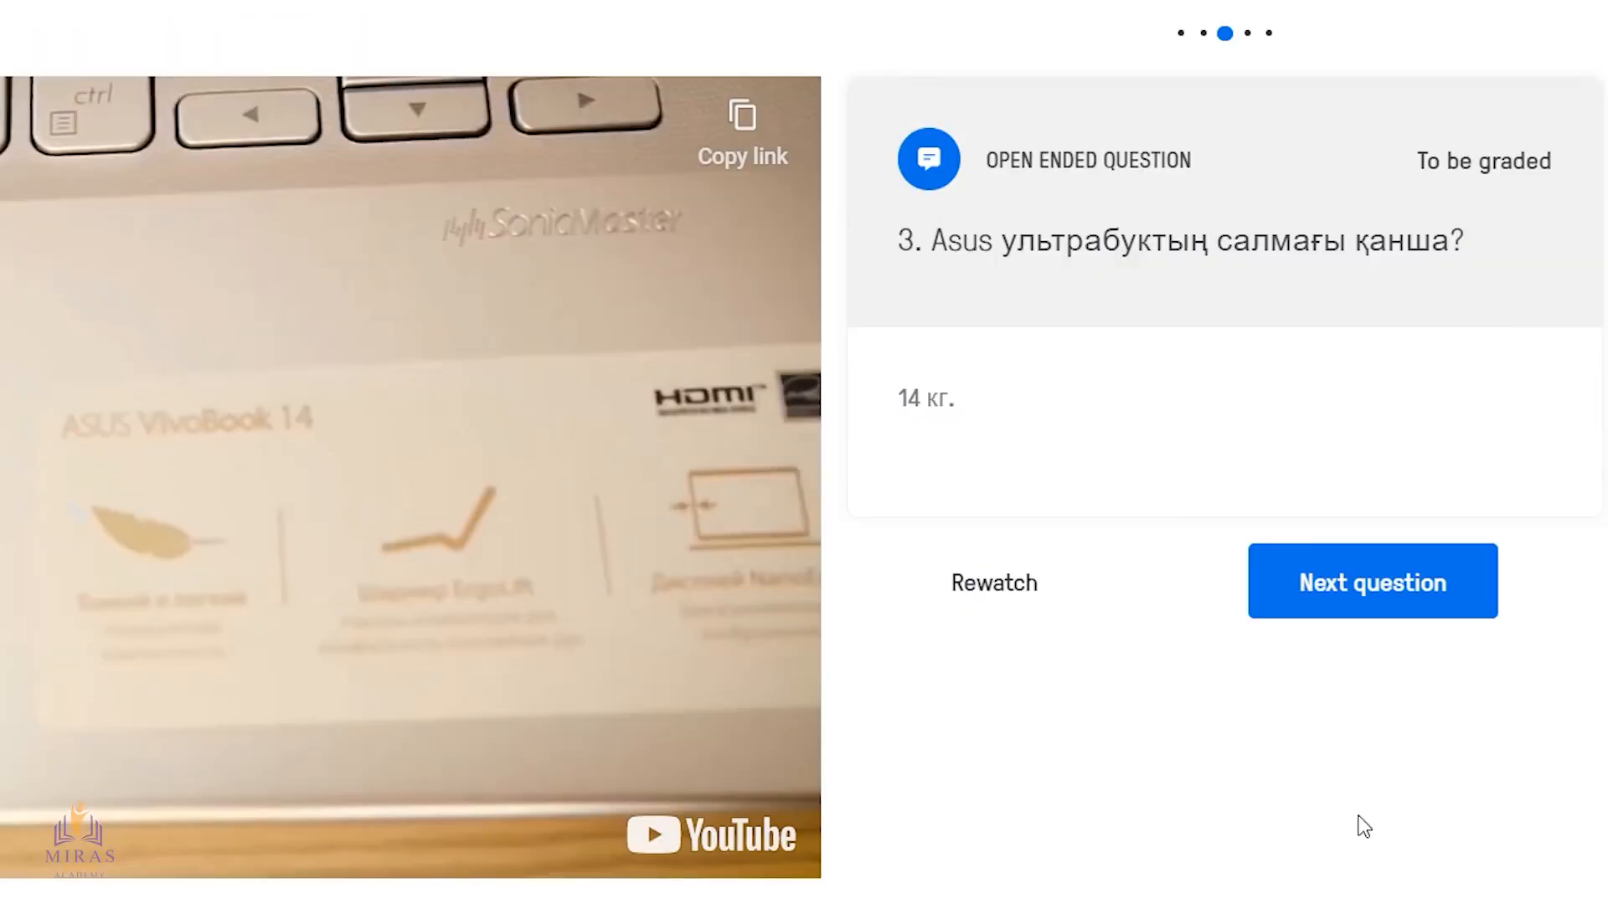
left_click(1390, 596)
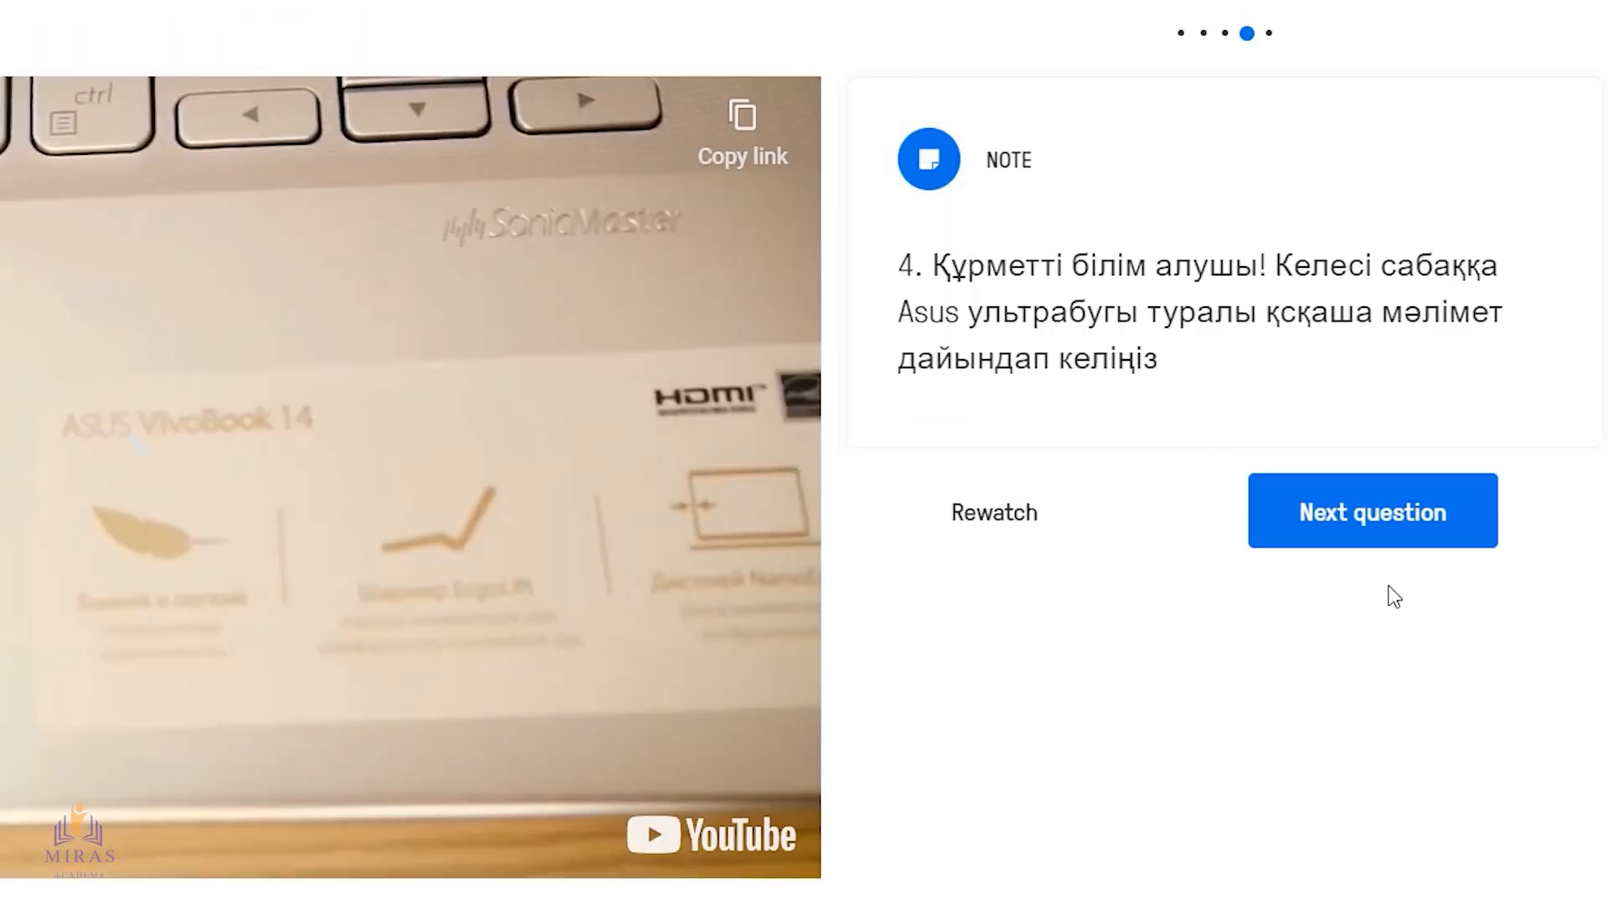
left_click(1386, 527)
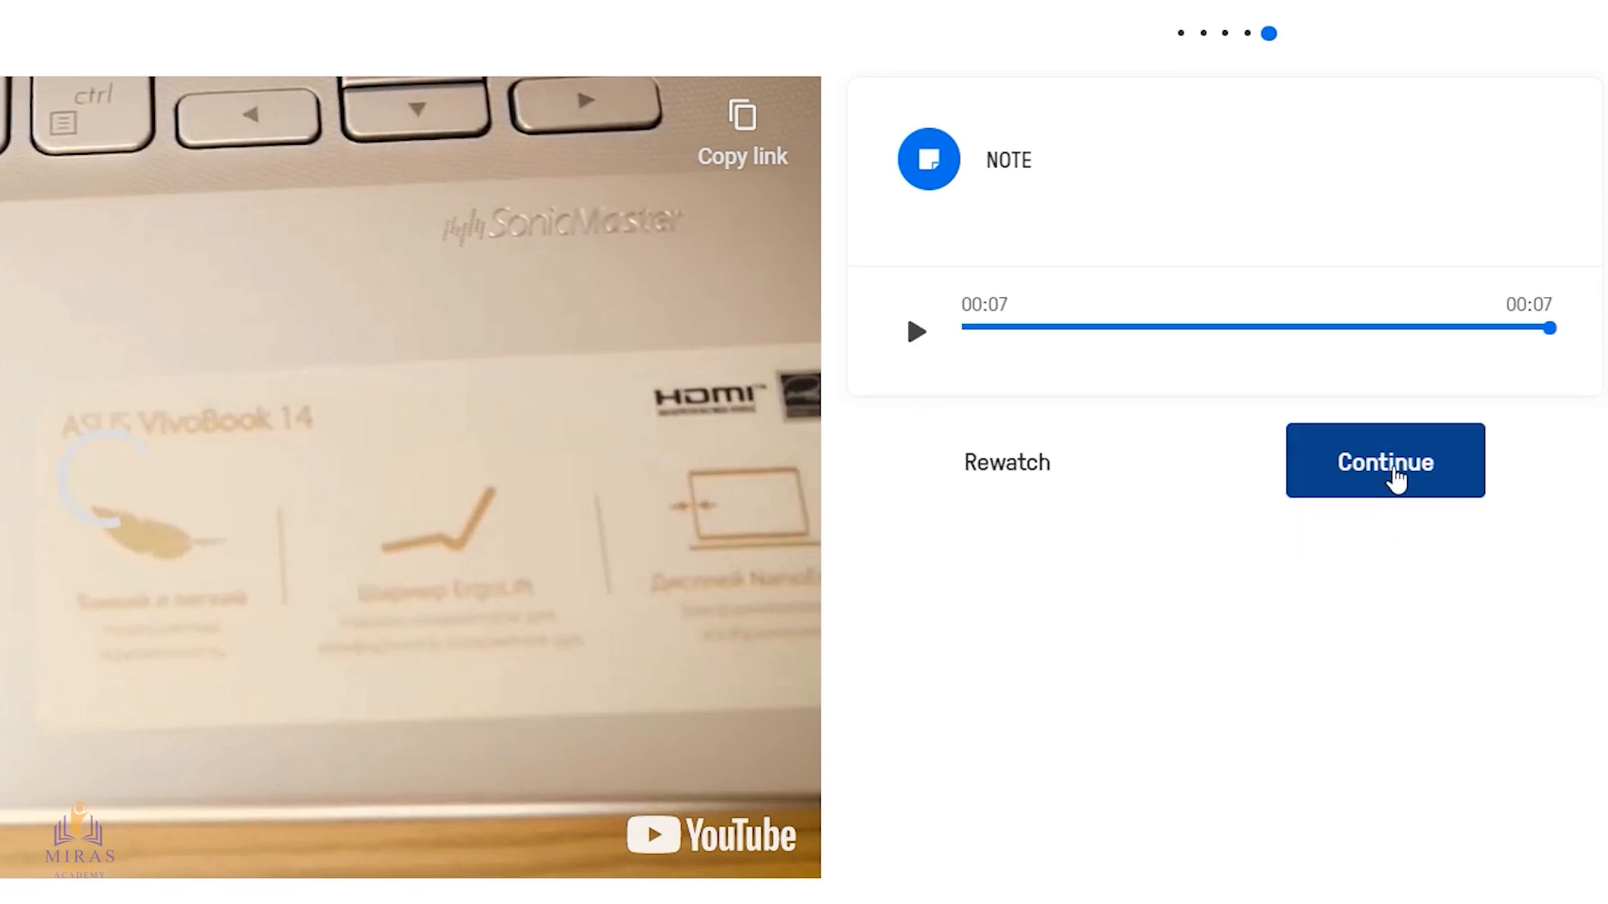
left_click(1394, 479)
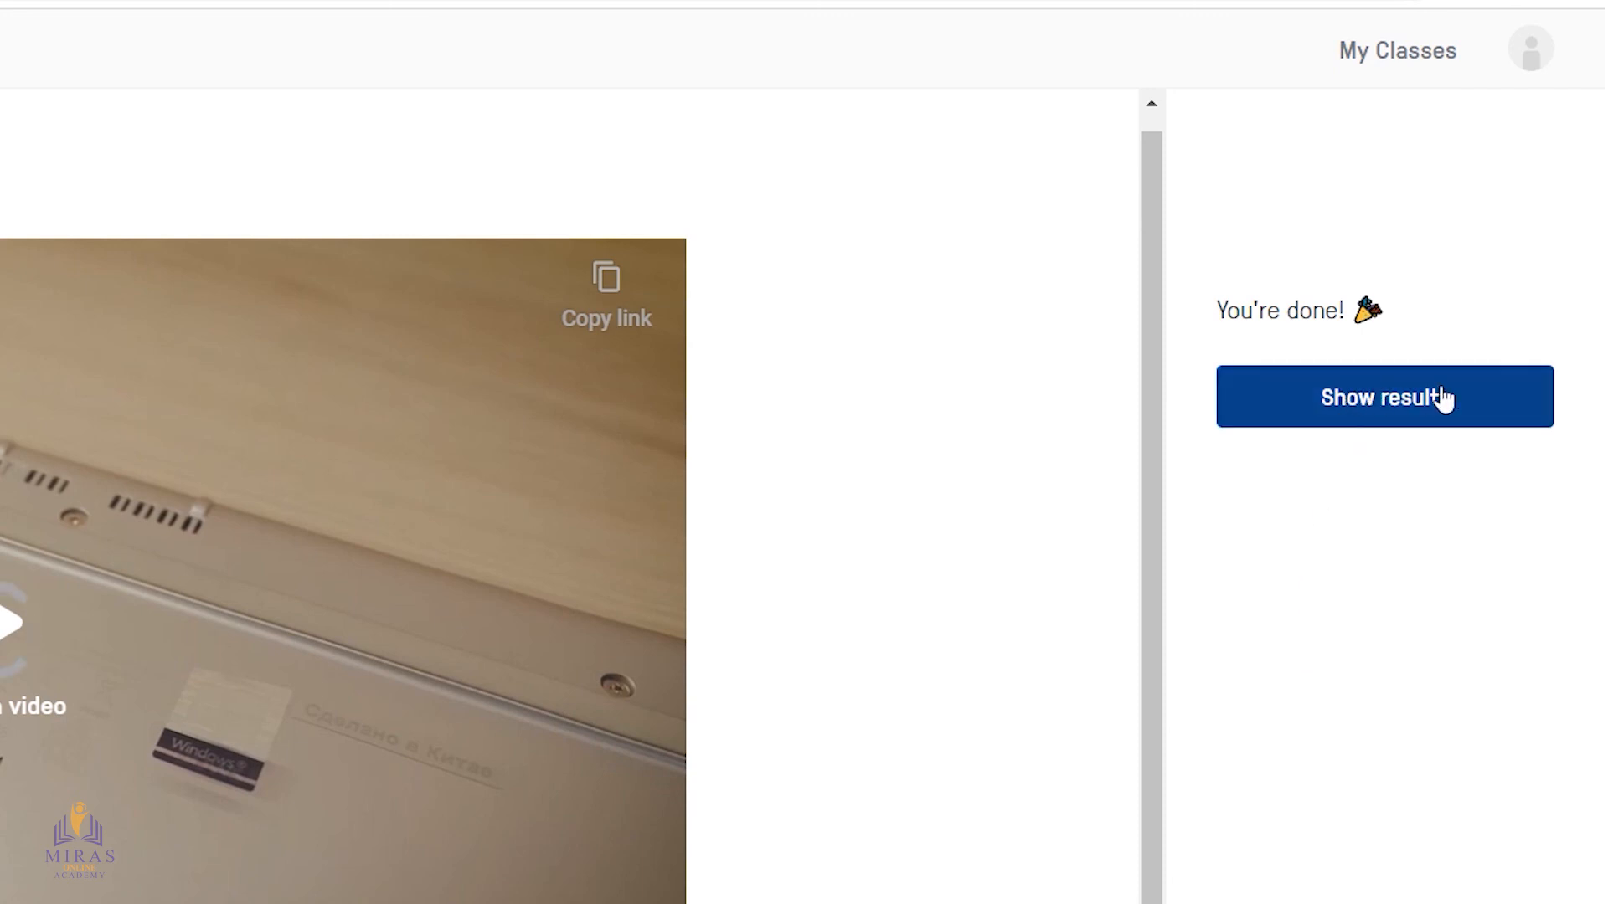
left_click(1364, 412)
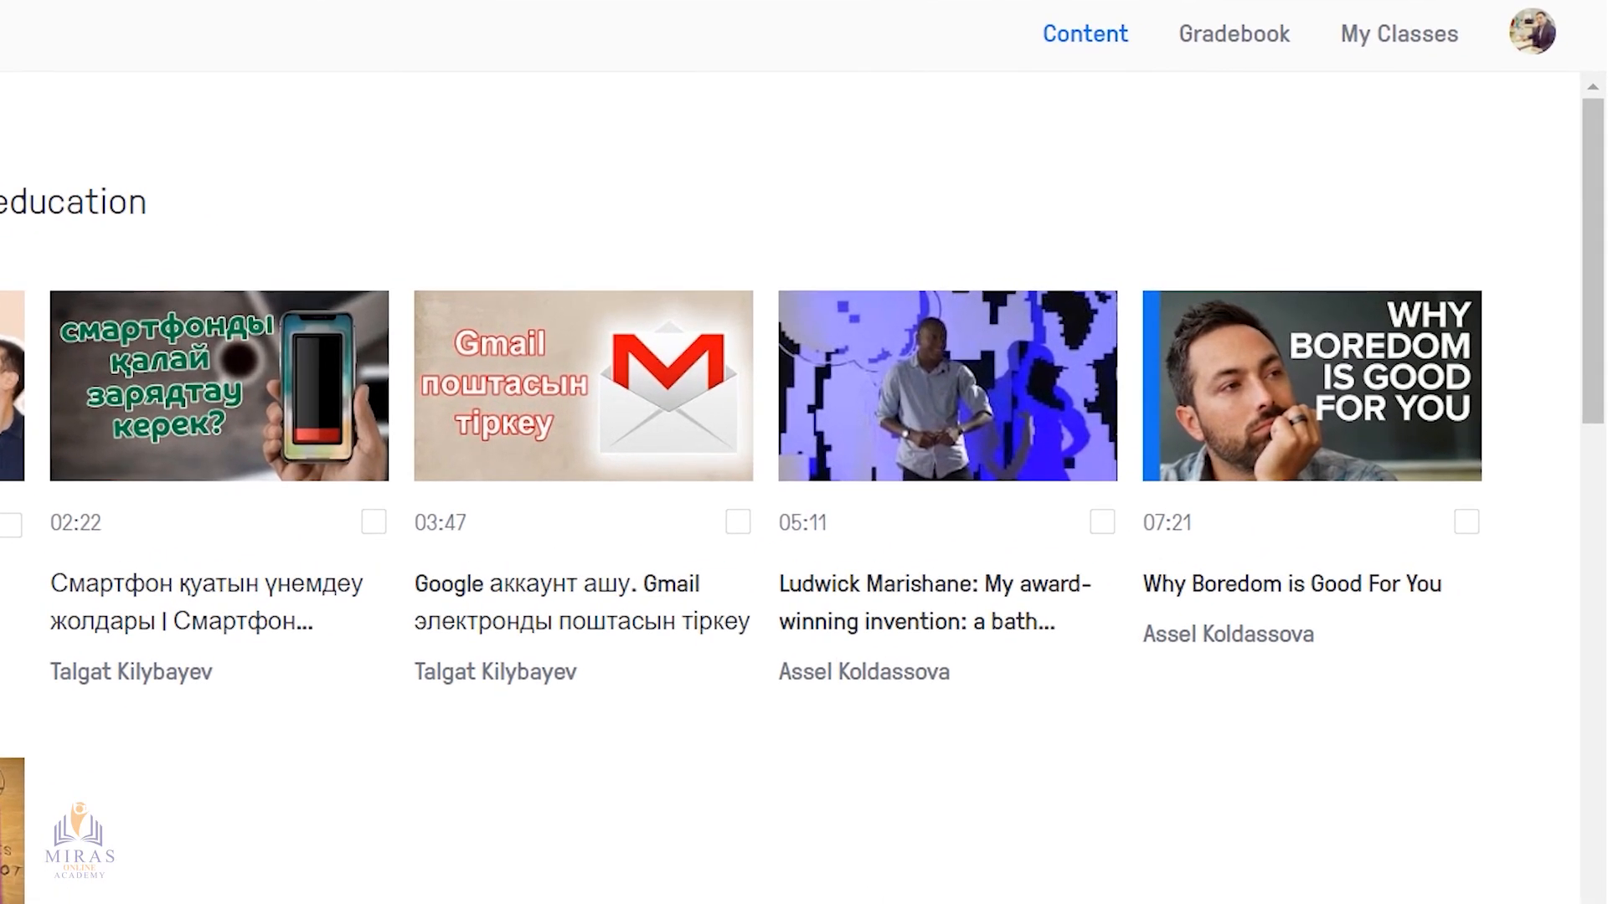
In the teacher account, open the class's assignment "Оқушыға тапсырма" and examine the answers of the student who turned it in
left_click(1420, 38)
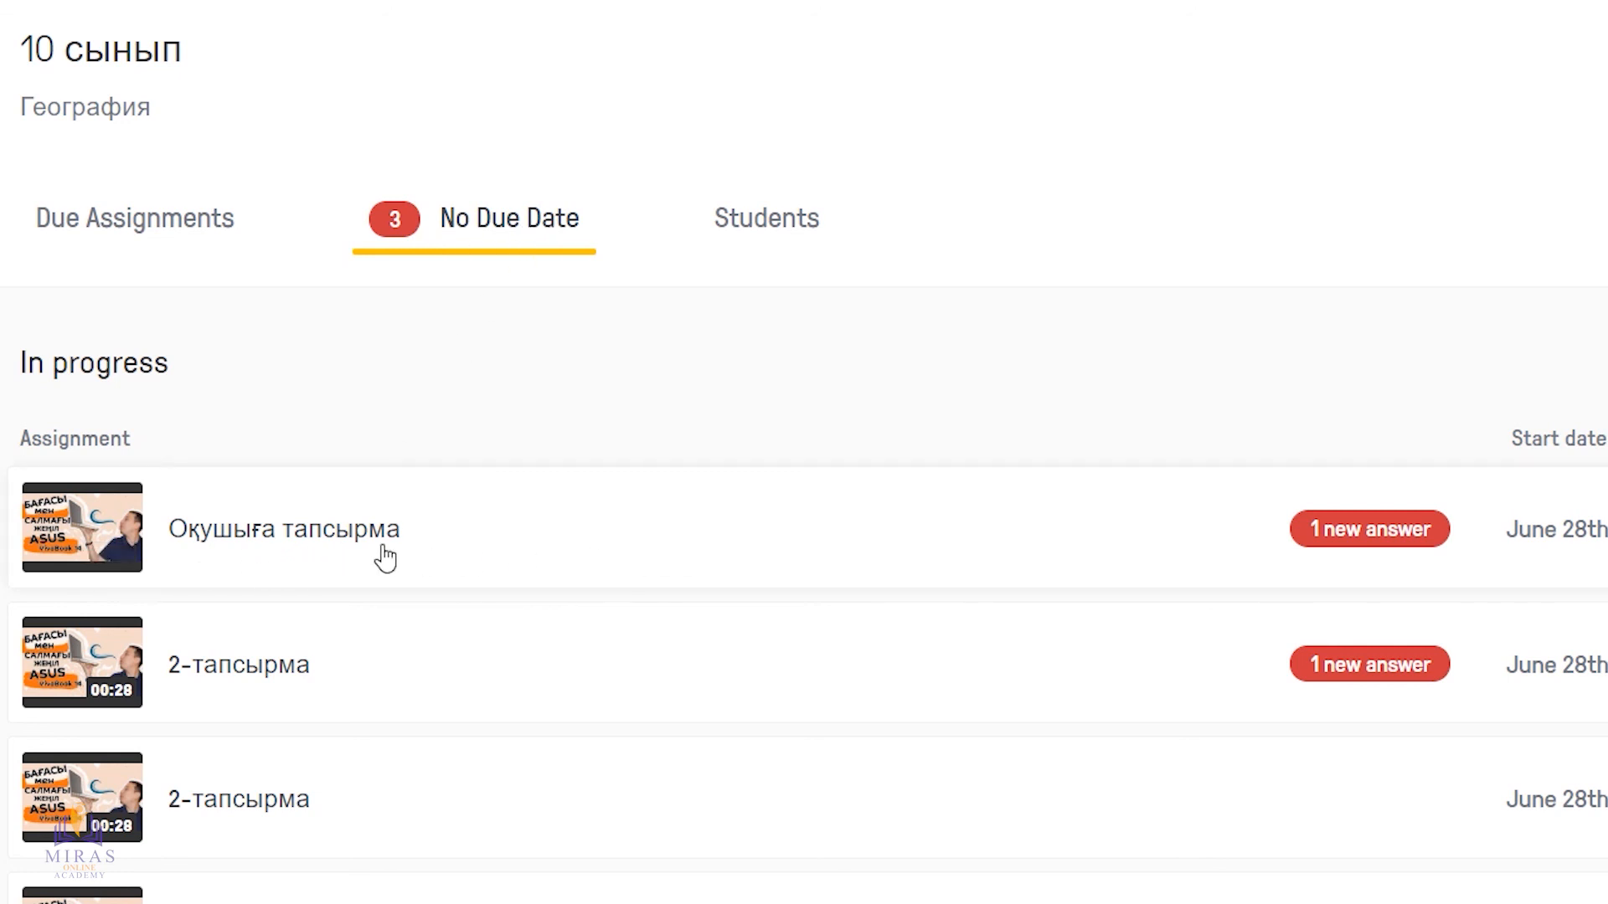
left_click(309, 539)
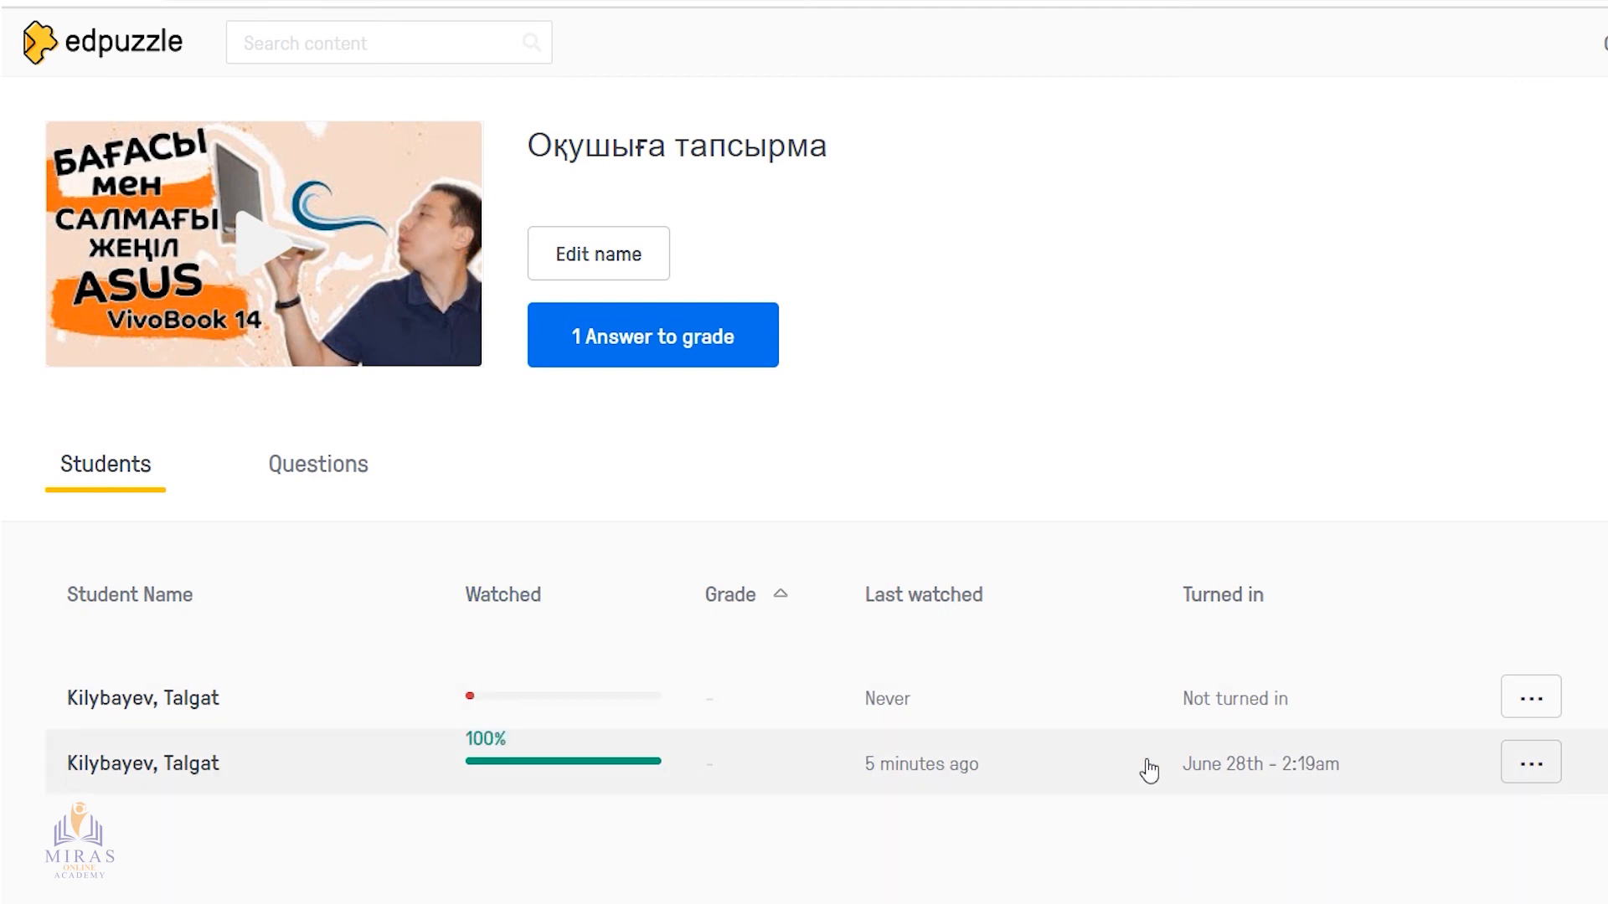
left_click(211, 777)
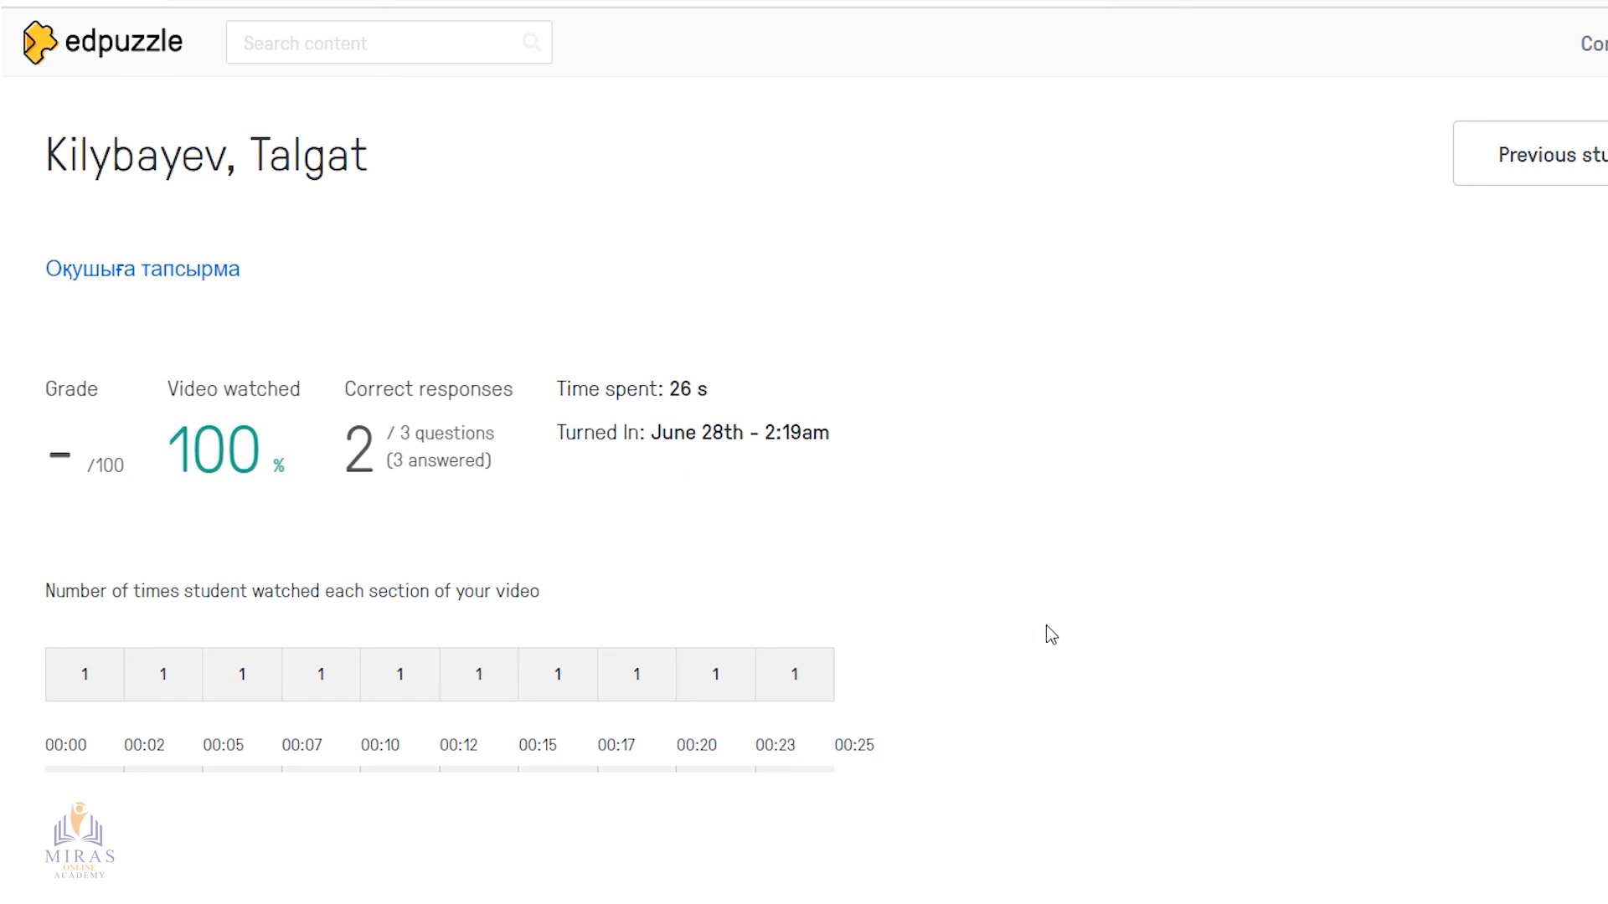
scroll(1051, 634, "down", 2)
scroll(1051, 634, "down", 3)
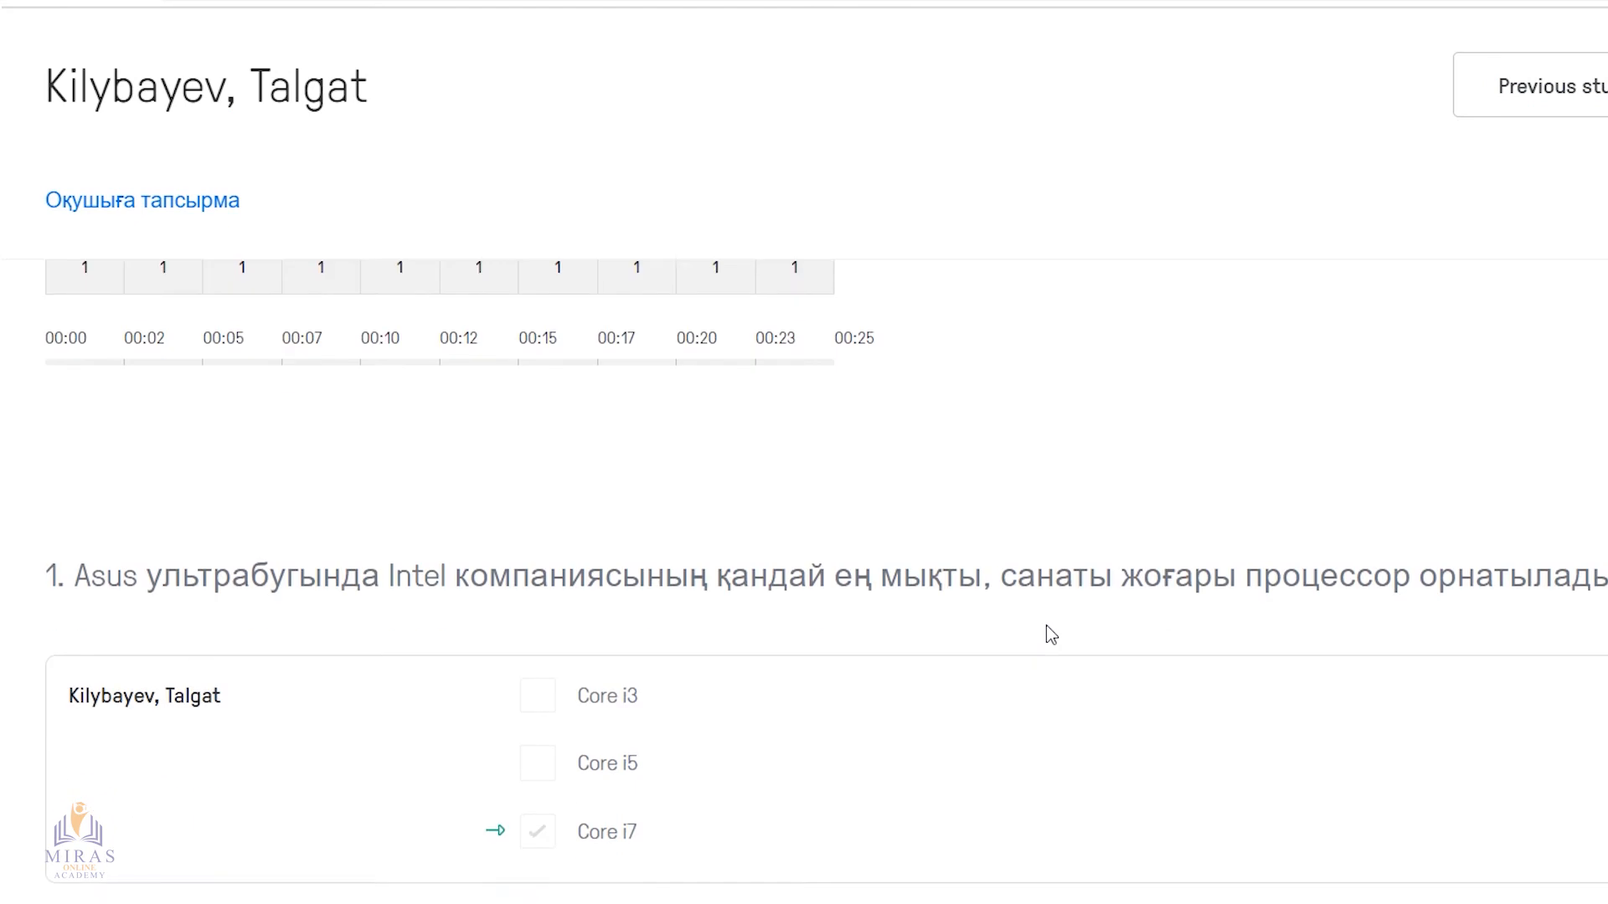
scroll(1051, 634, "down", 2)
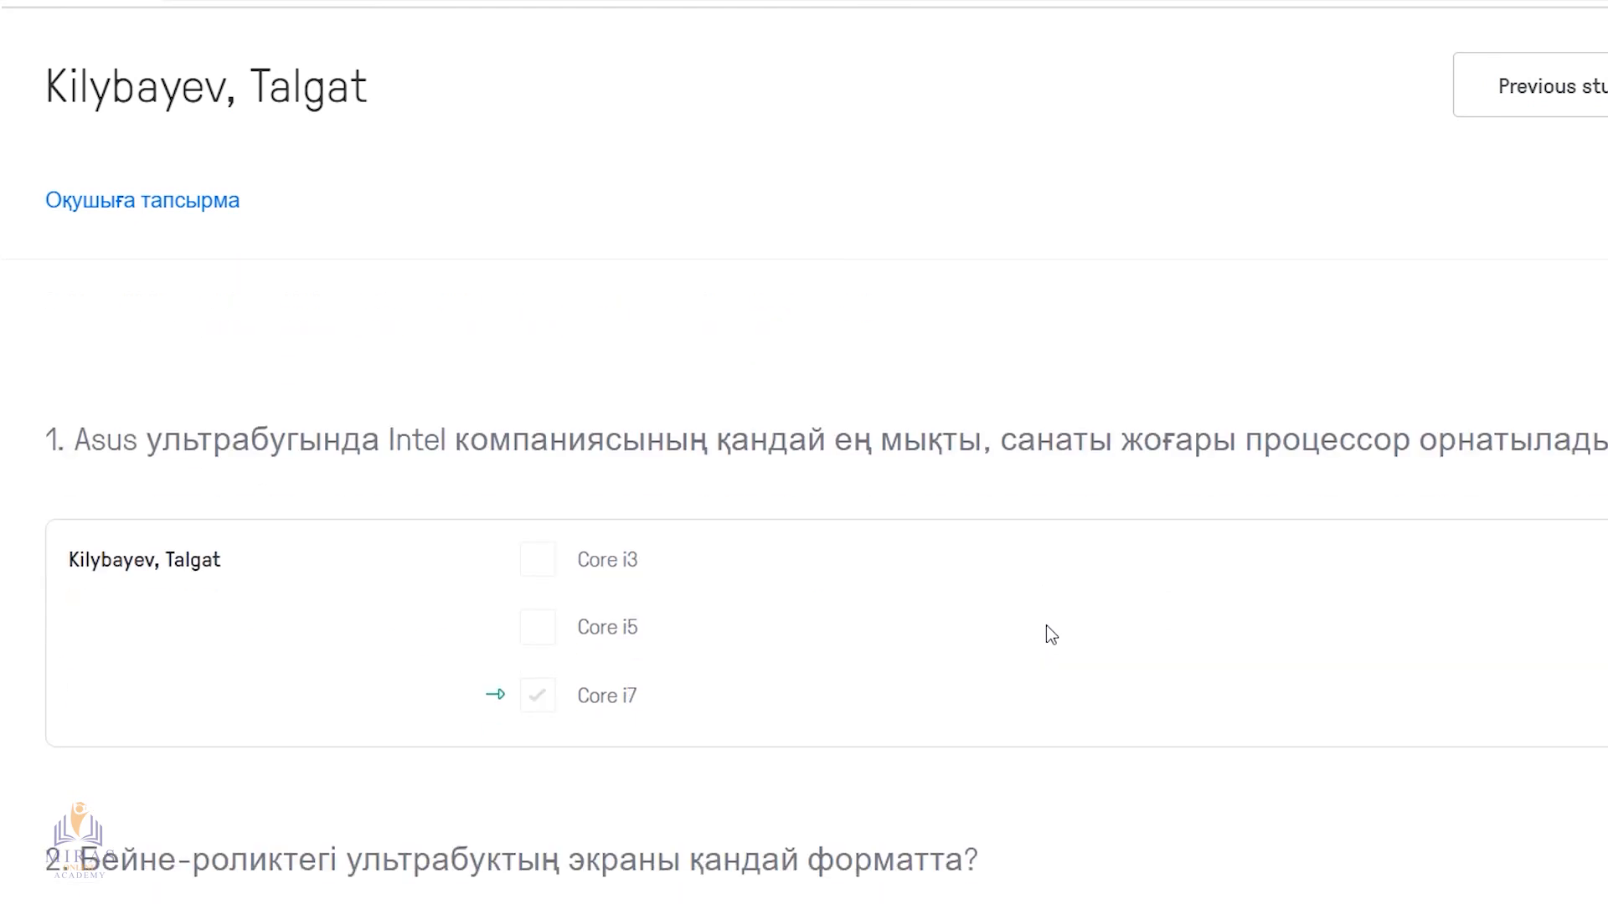
scroll(1047, 626, "down", 5)
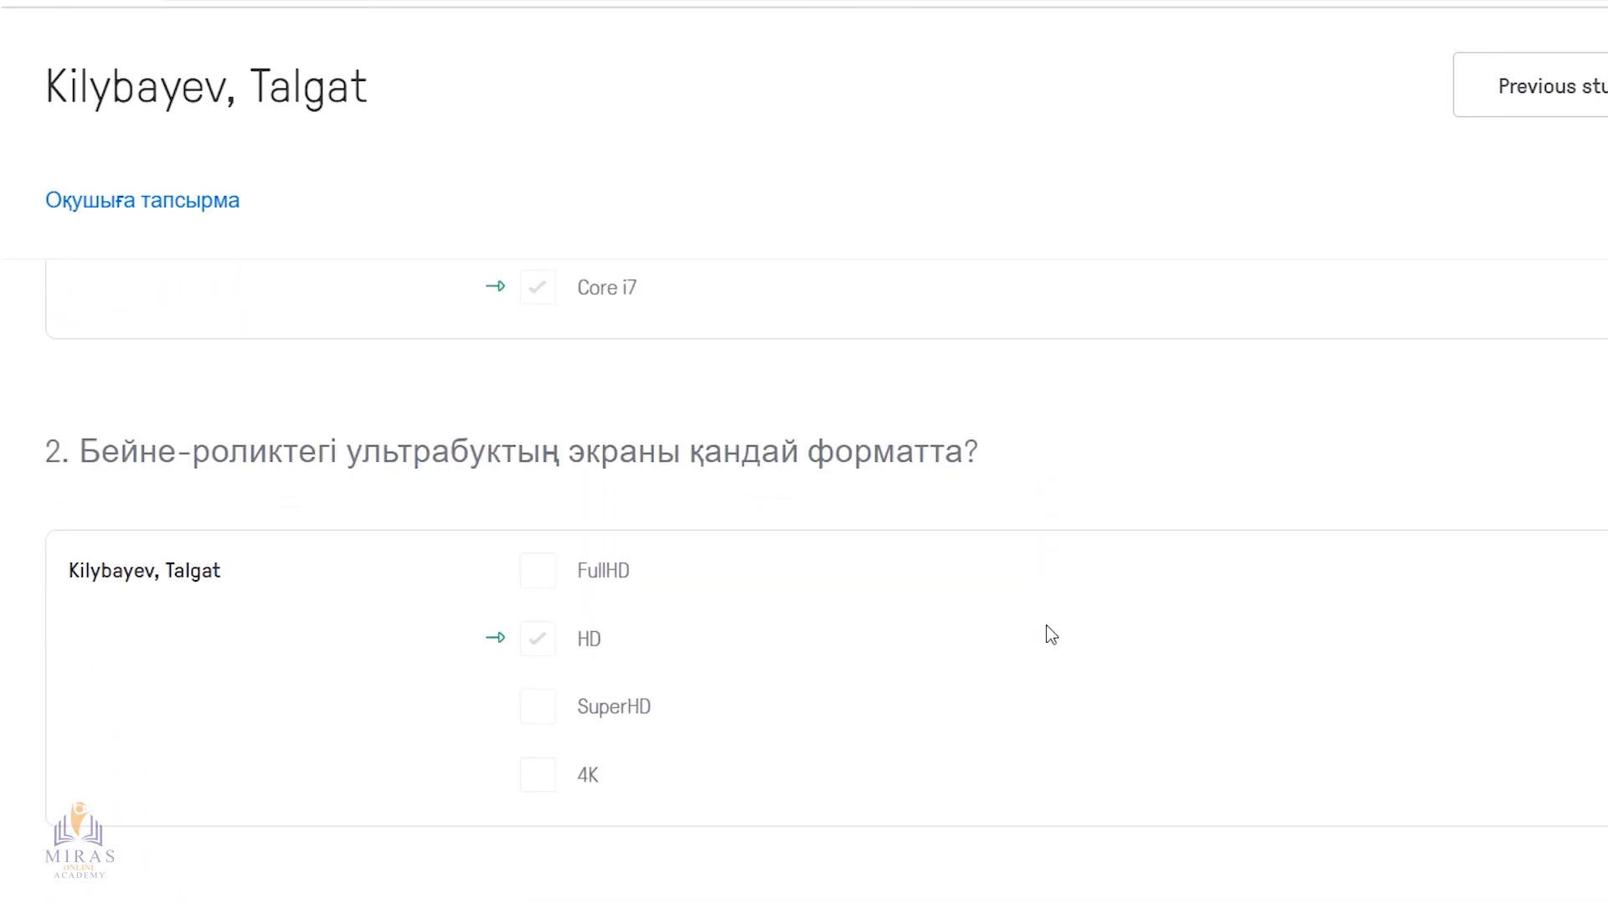
scroll(1051, 634, "down", 3)
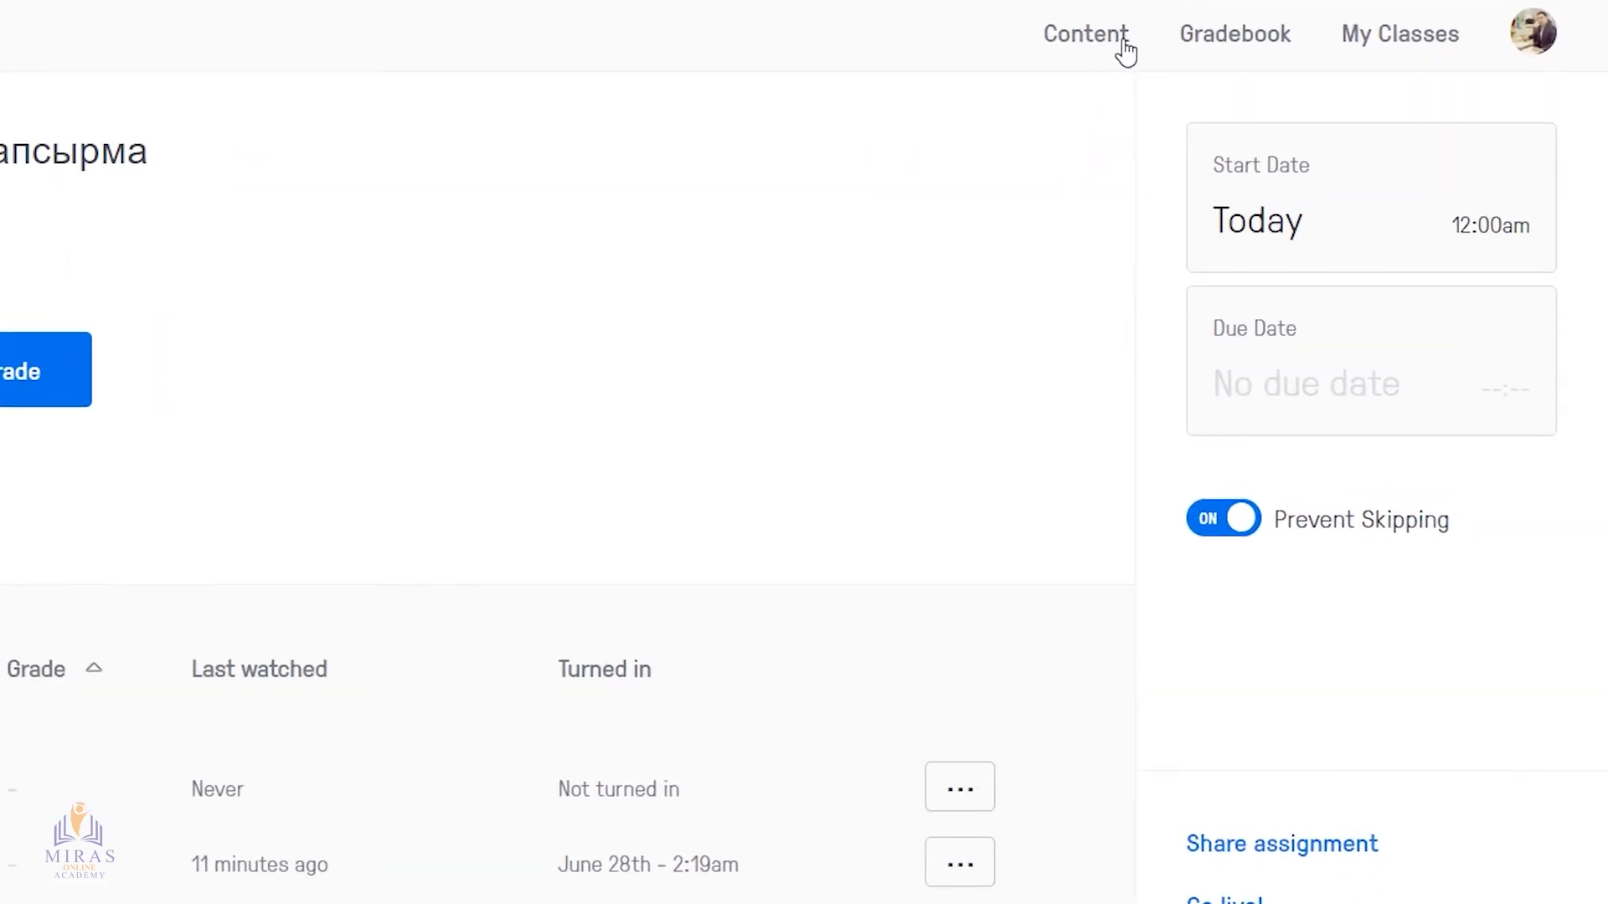
Open the video "Оқушыға тапсырма" from the content library and copy its public link from the assigning options
left_click(1103, 39)
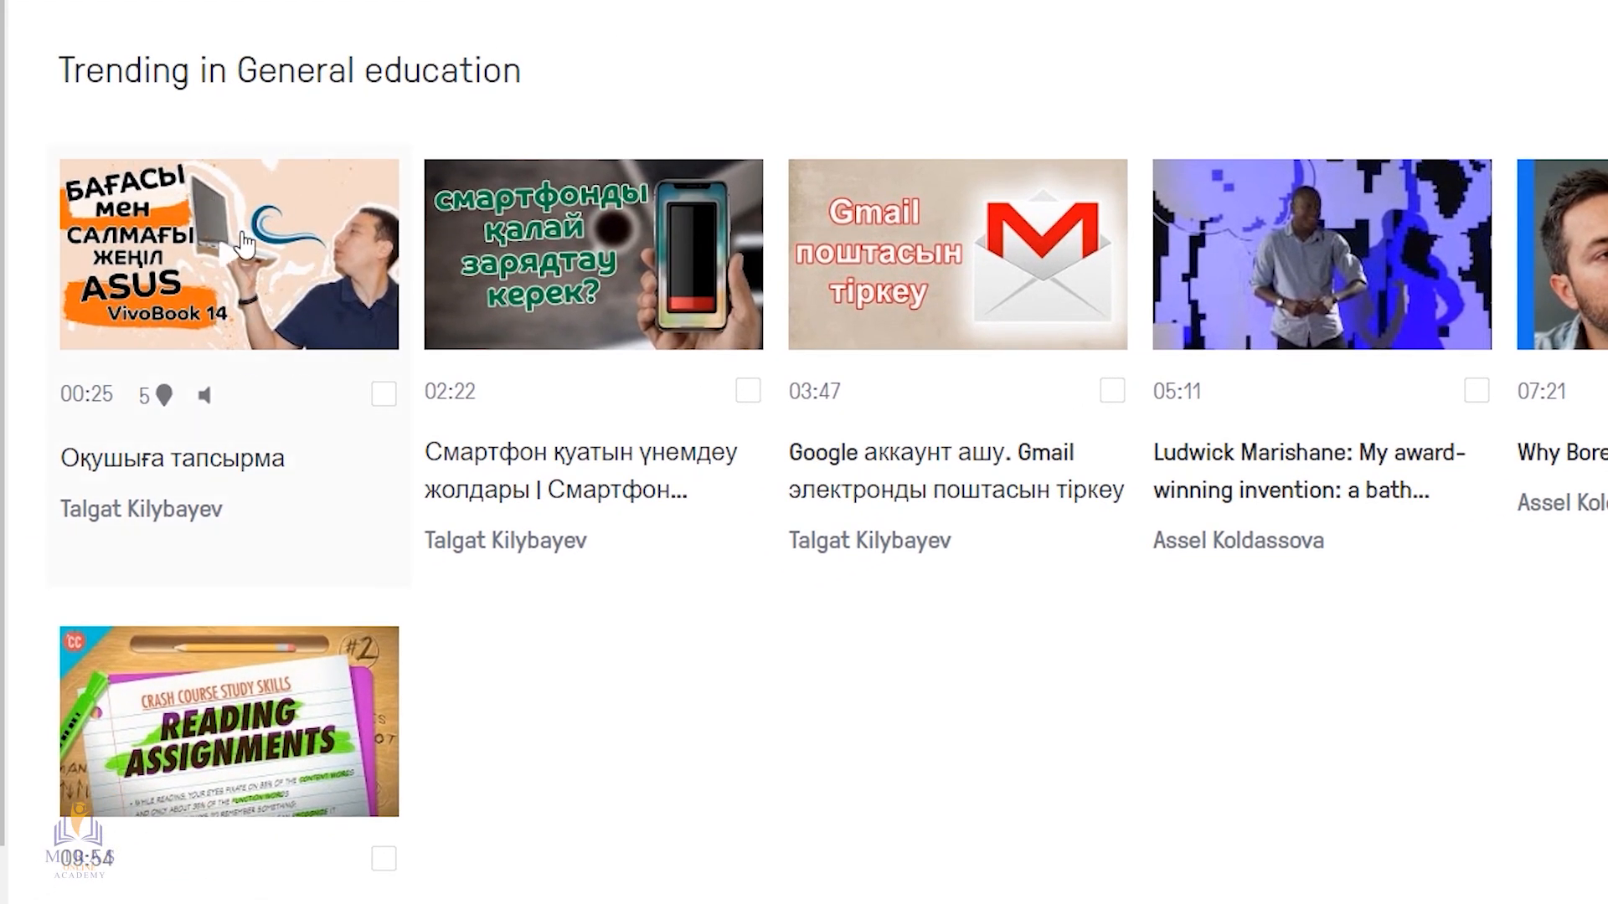
left_click(243, 245)
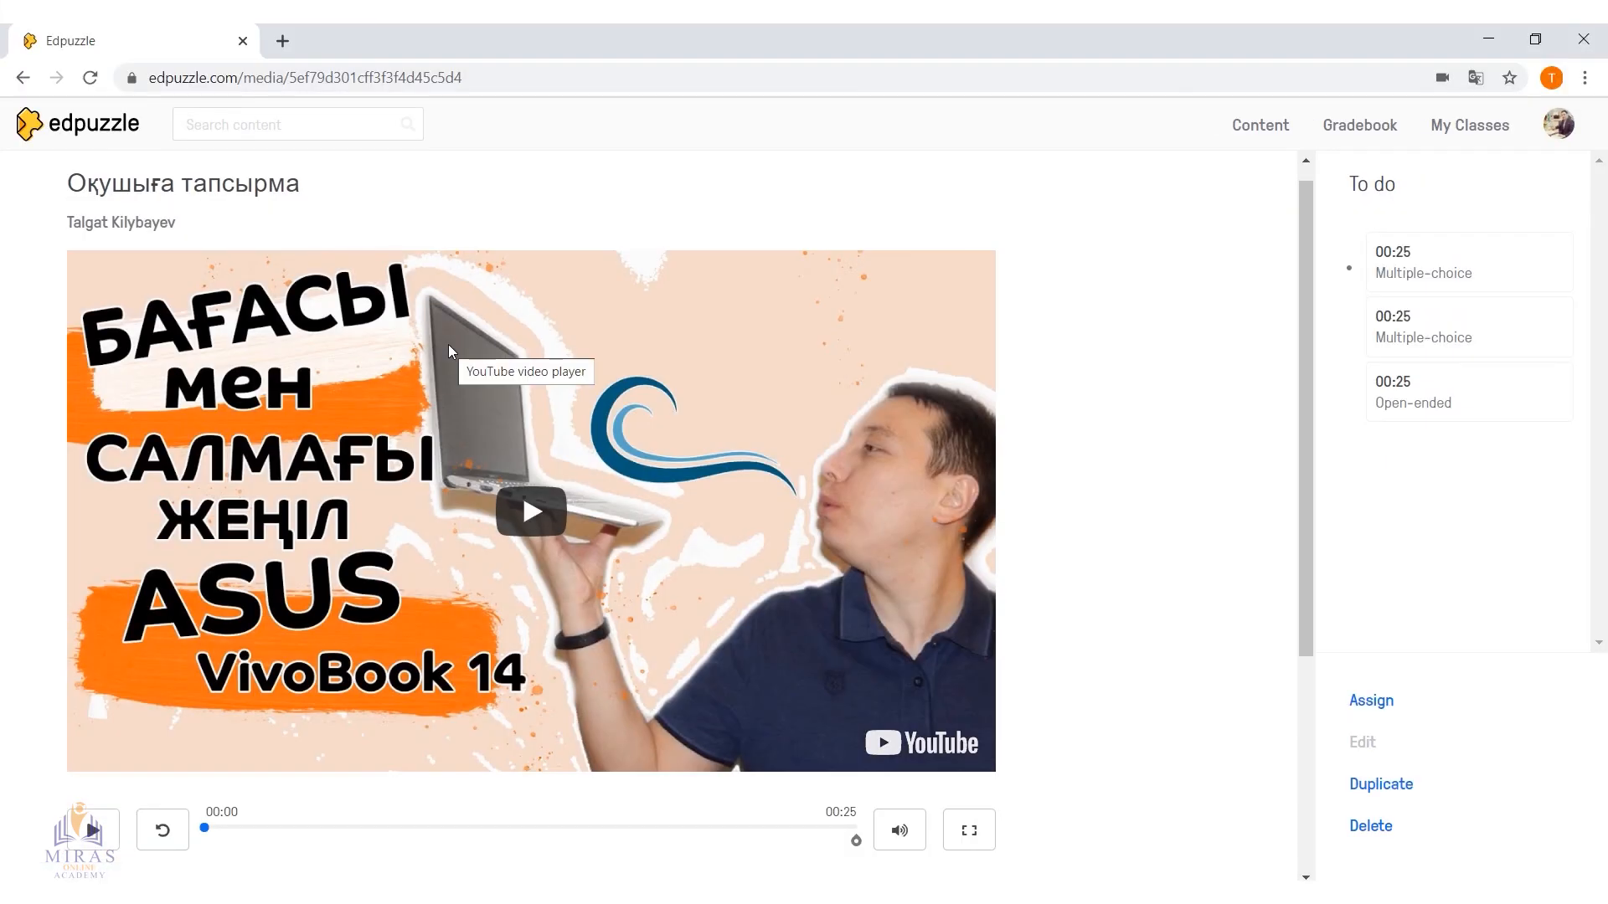
left_click(1371, 701)
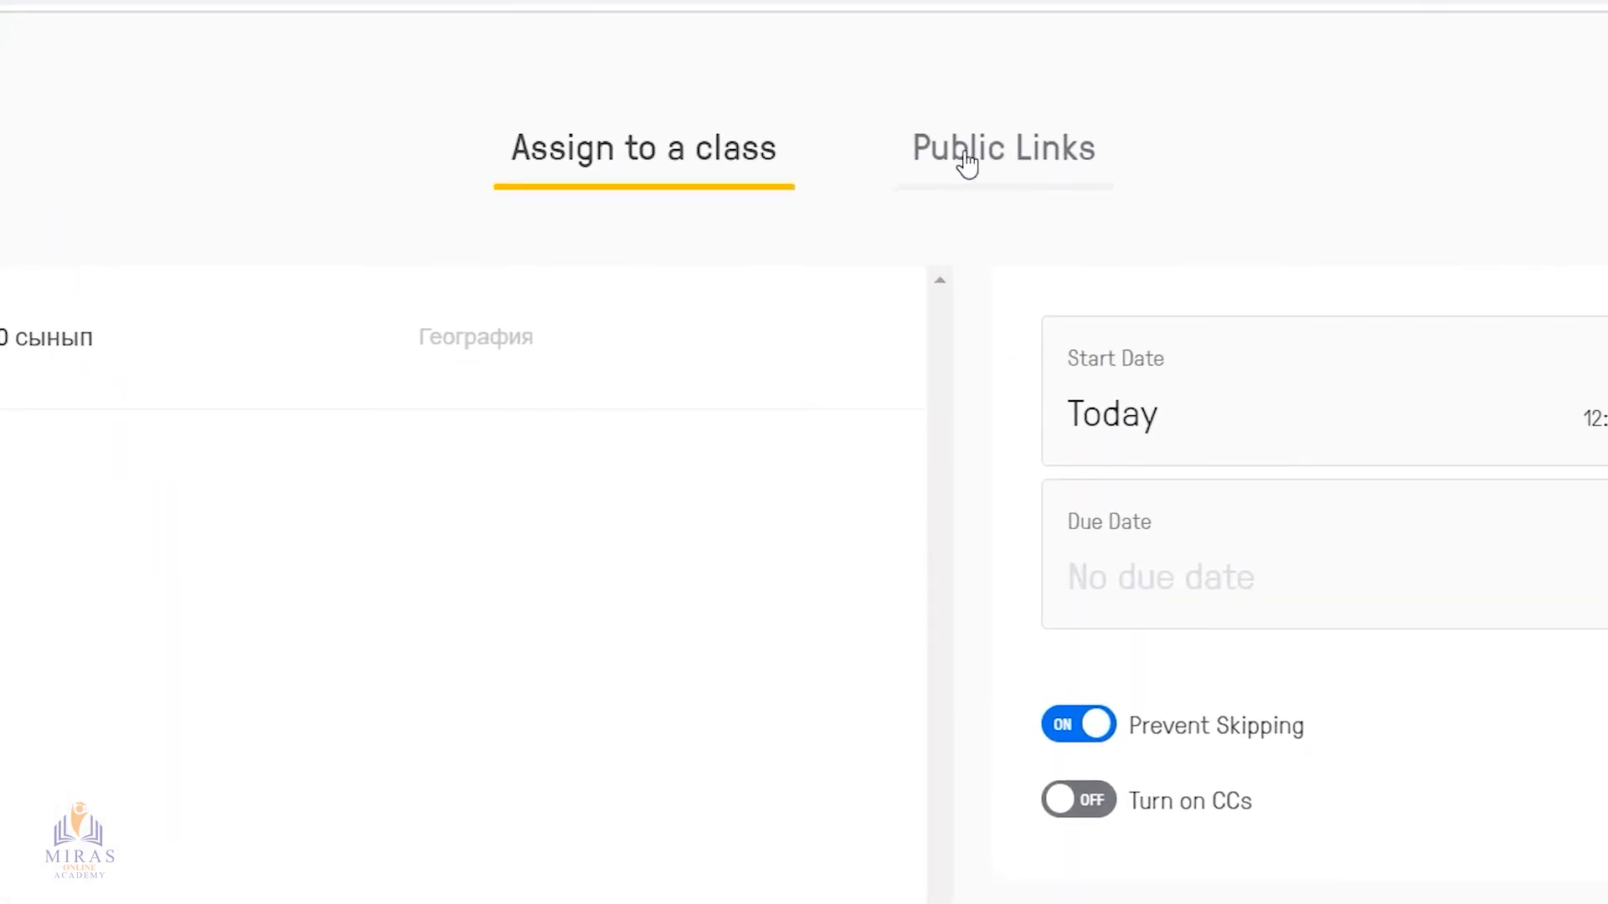
left_click(1017, 160)
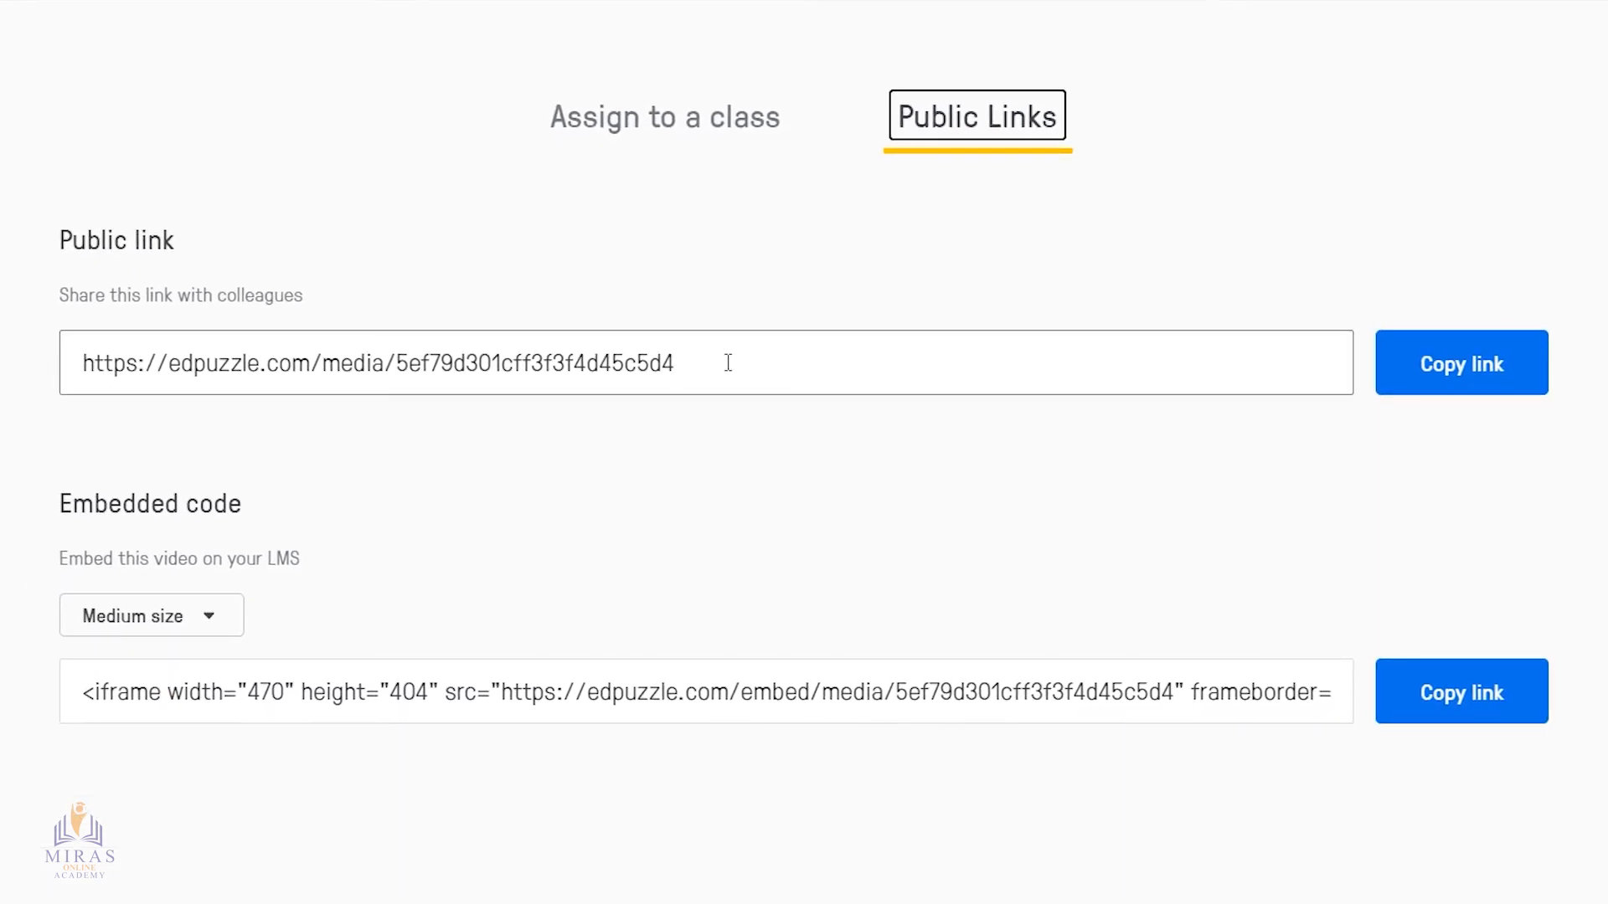
left_click_drag(728, 362, 83, 359)
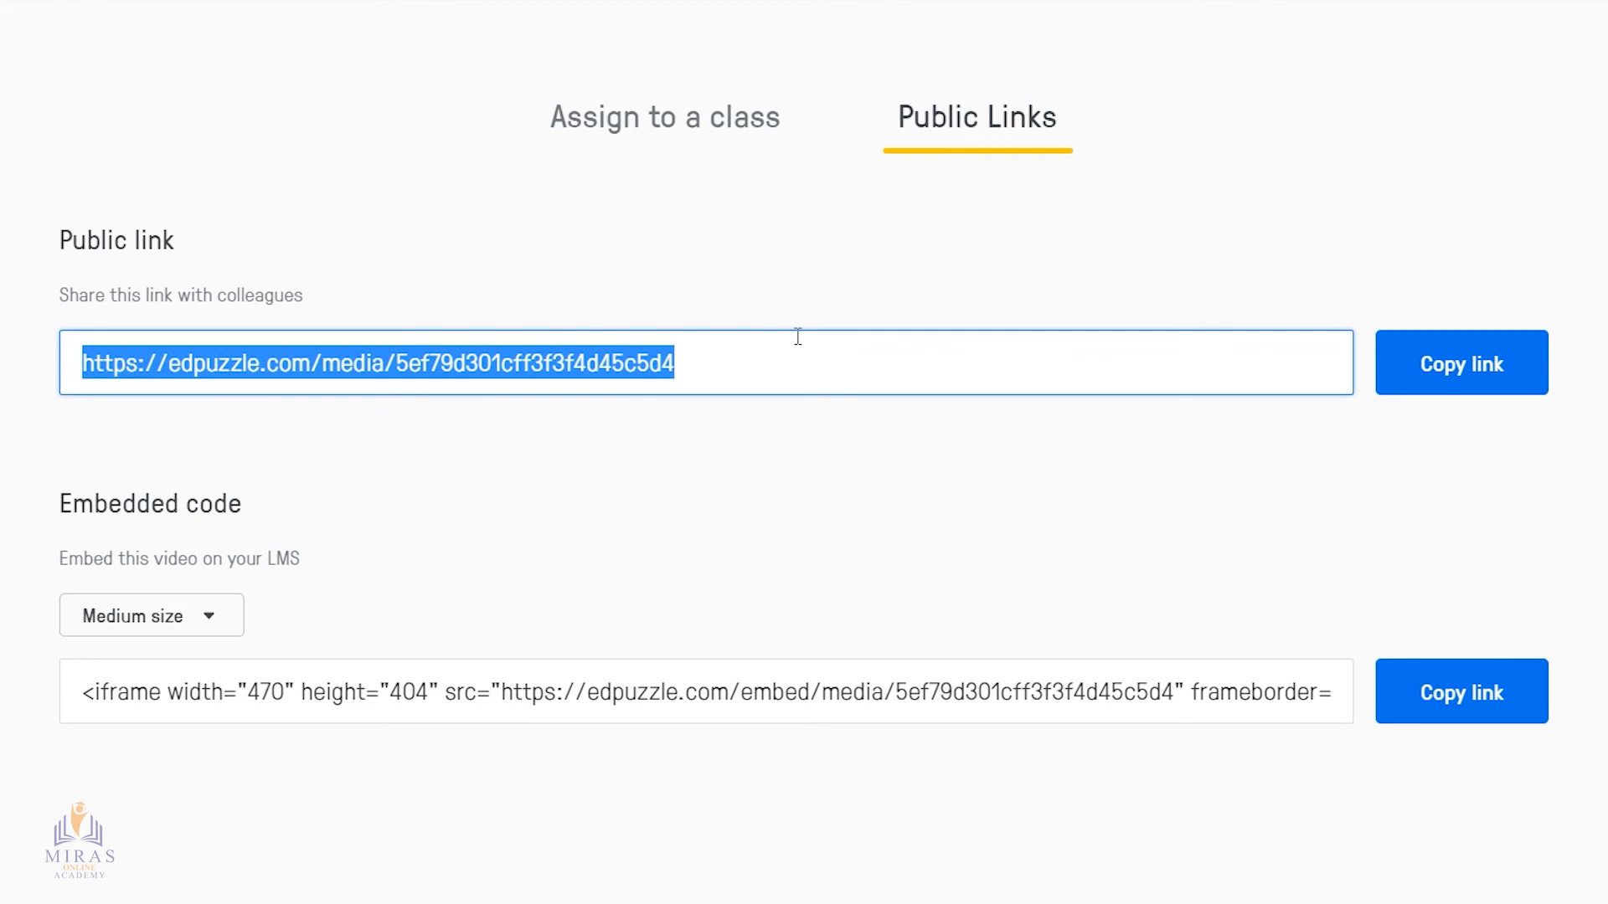
left_click(862, 357)
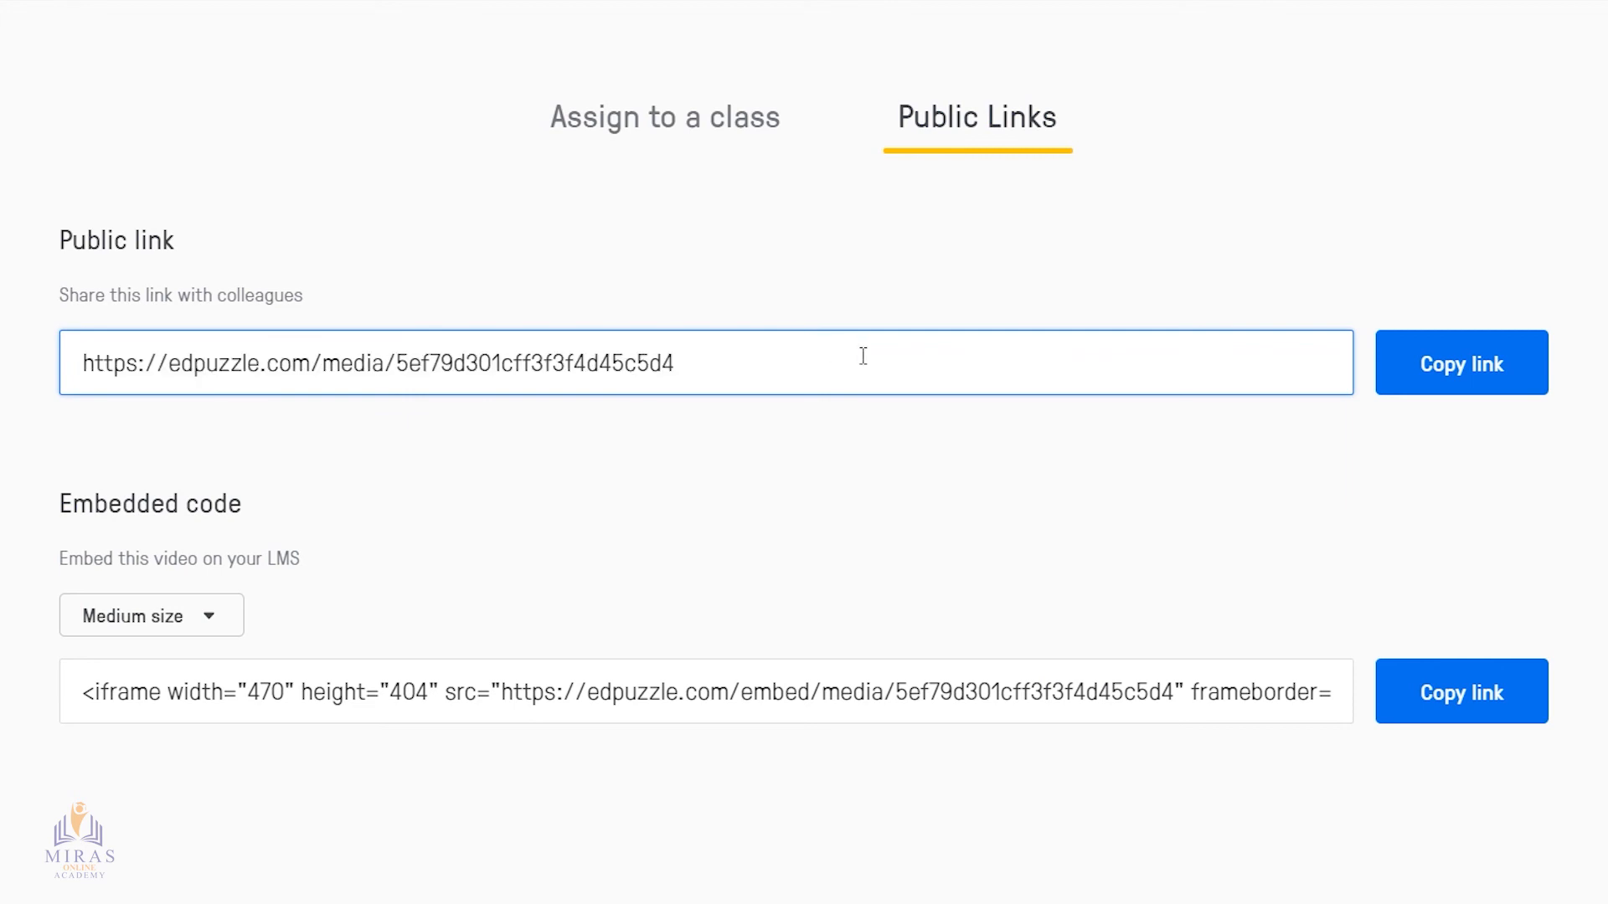
left_click(1481, 381)
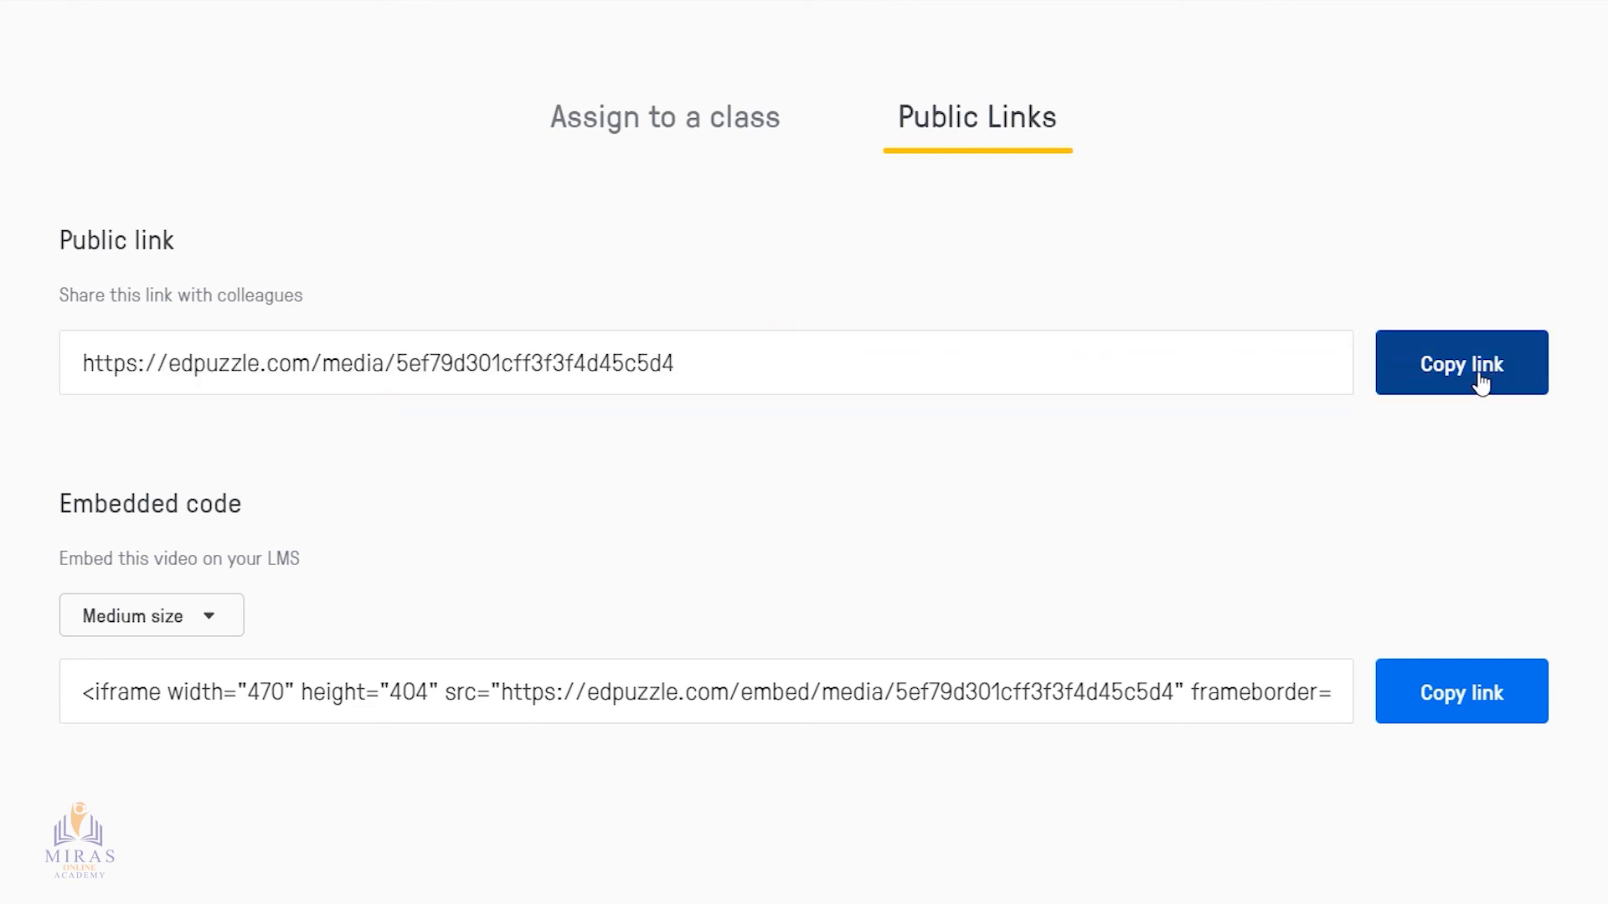